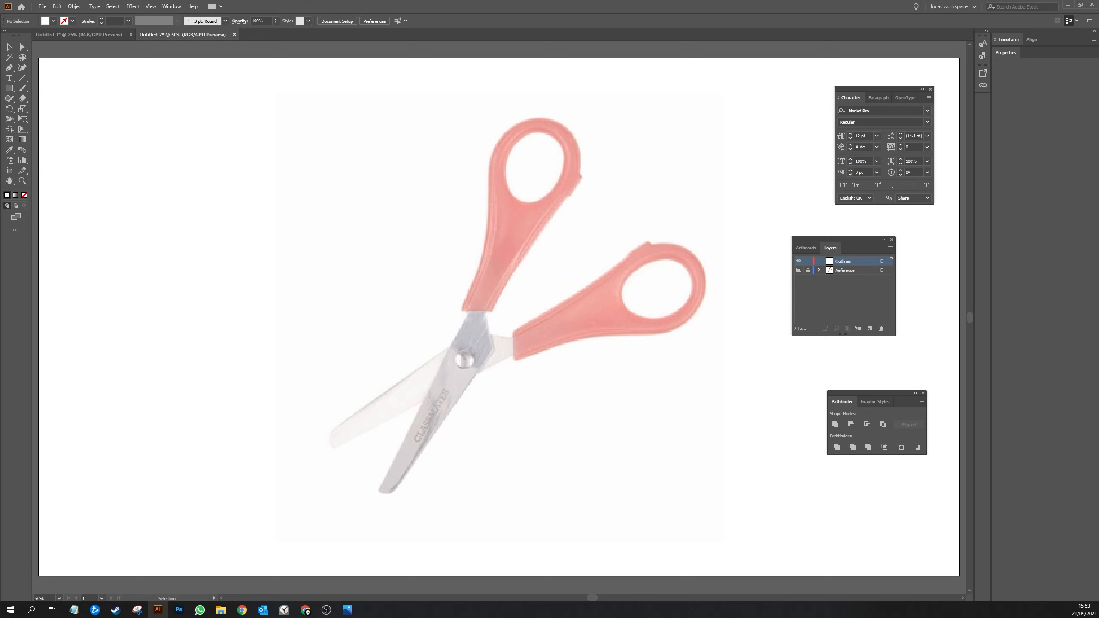
- Set the stroke weight to 8 pt with round caps and round corners
mouse_move(642, 222)
mouse_down()
mouse_move(749, 144)
mouse_move(753, 94)
mouse_up()
click(751, 113)
click(751, 113)
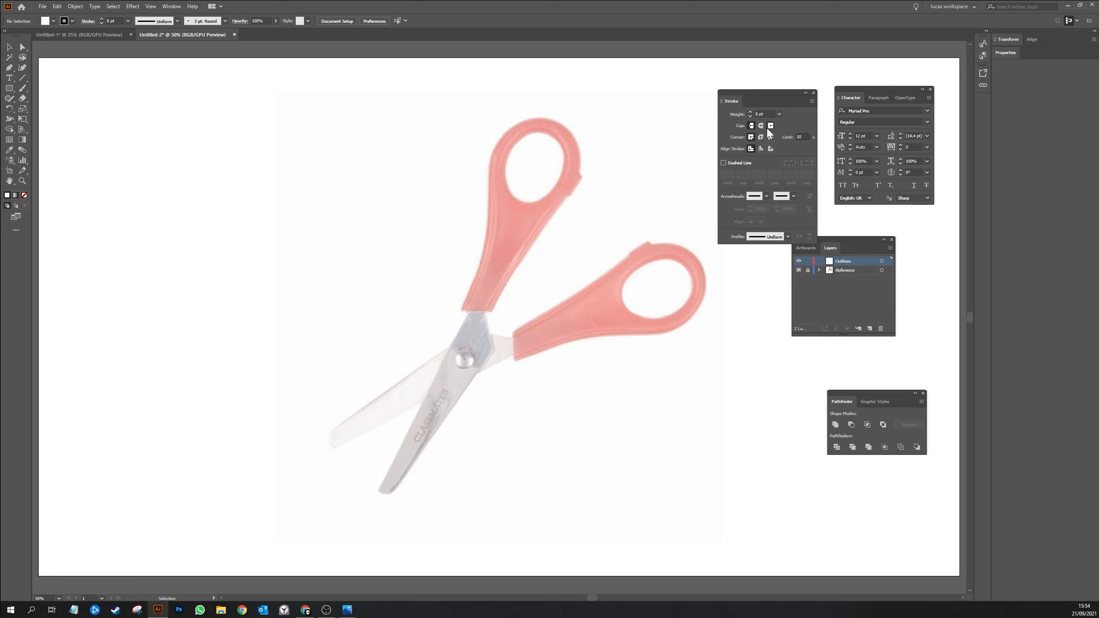
click(761, 126)
drag(812, 94, 848, 92)
- Set the default fill to none and the stroke colour to black
click(46, 22)
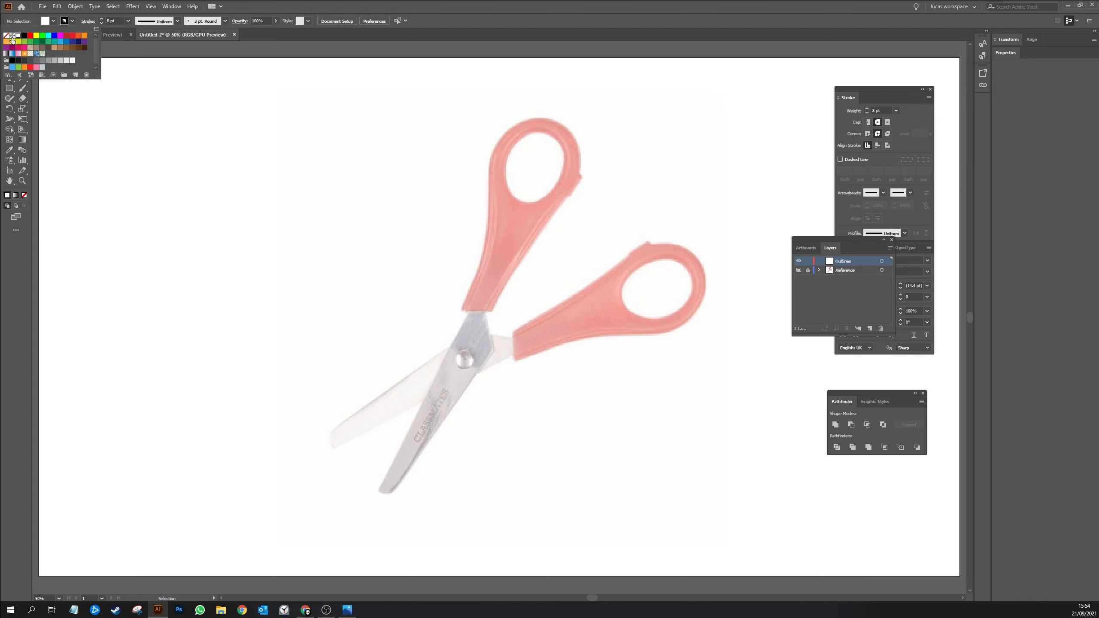
click(64, 22)
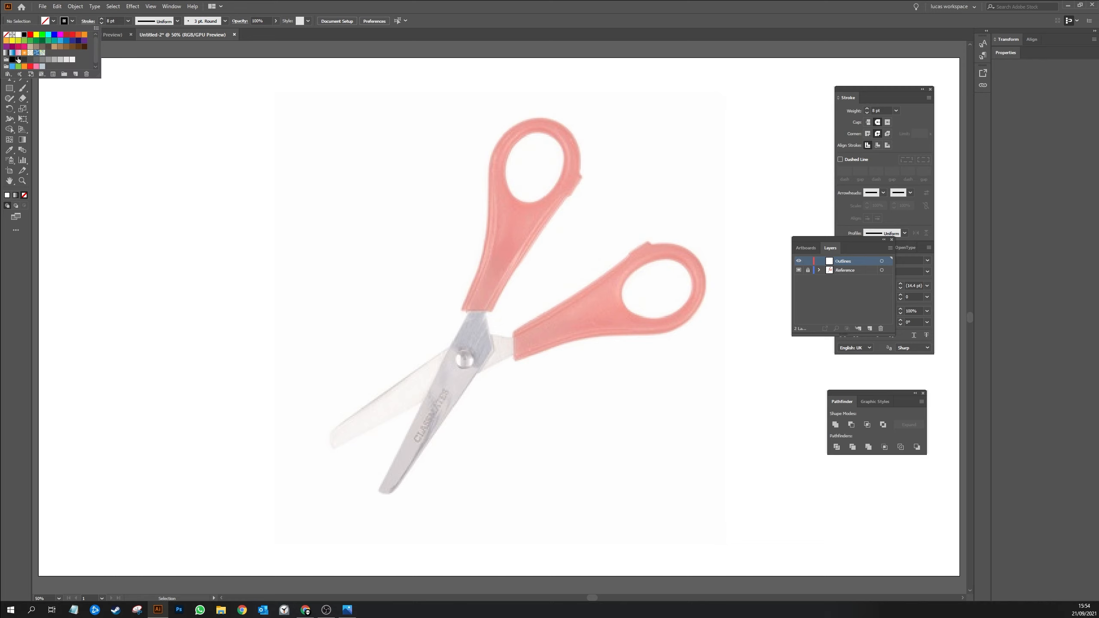
click(300, 214)
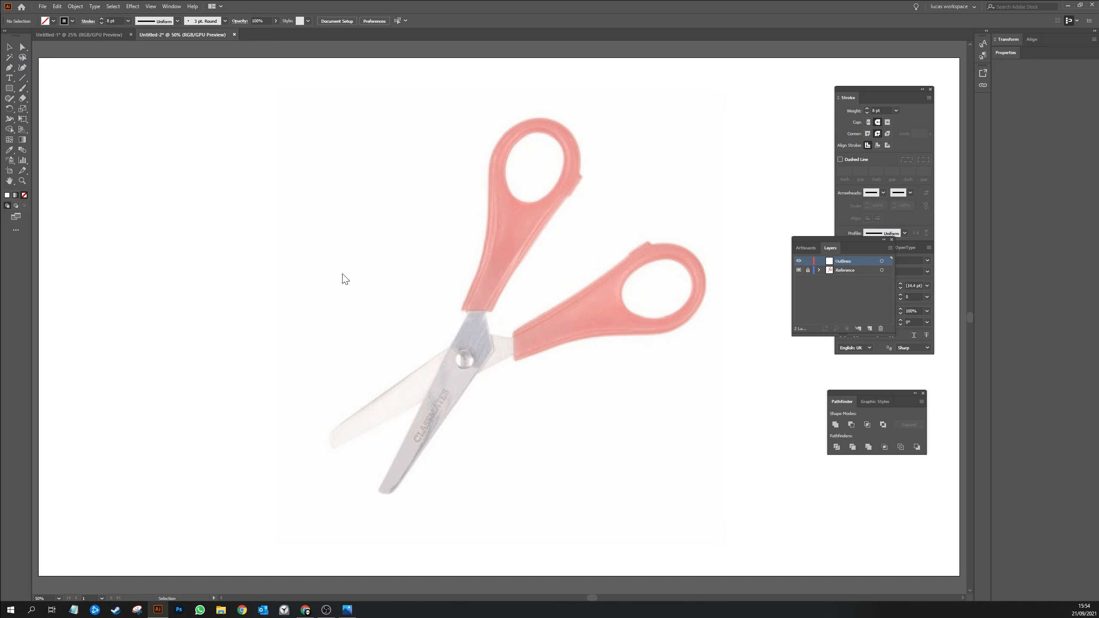
- Trace the front blade with the Pen tool as a closed straight-sided outline, from the upper handle's edge around the blade tip
key(ctrl+plus)
key(p)
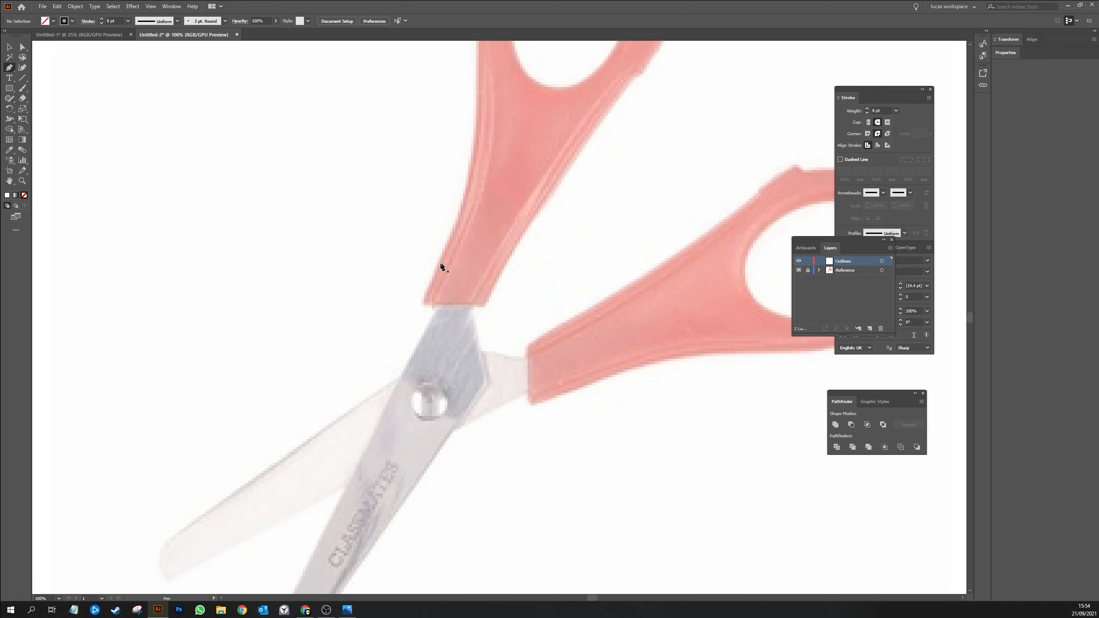
click(441, 256)
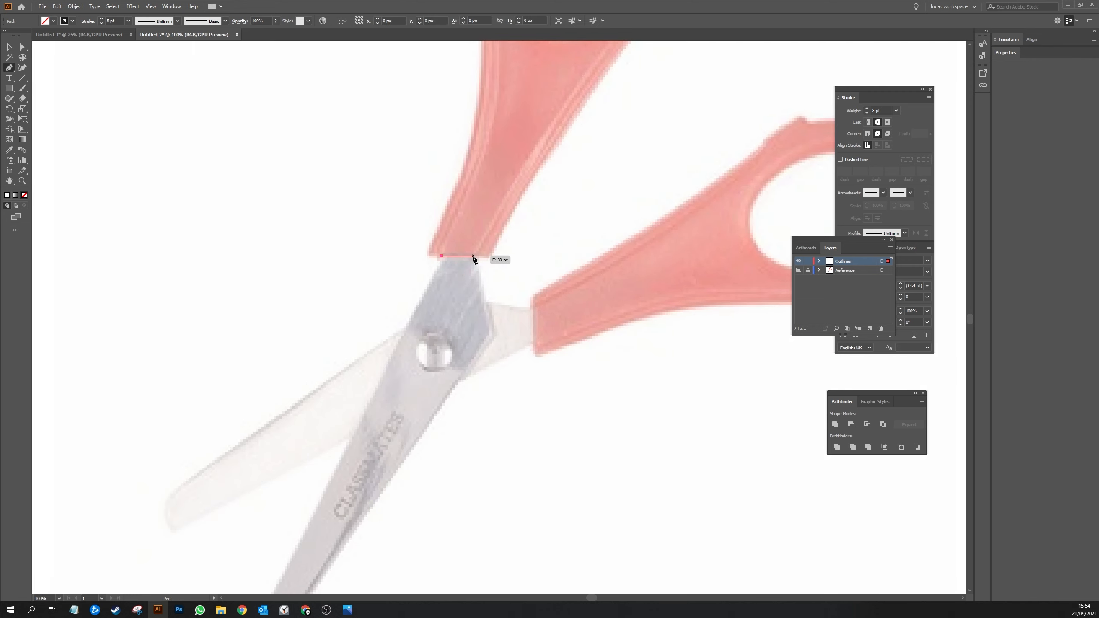
click(476, 256)
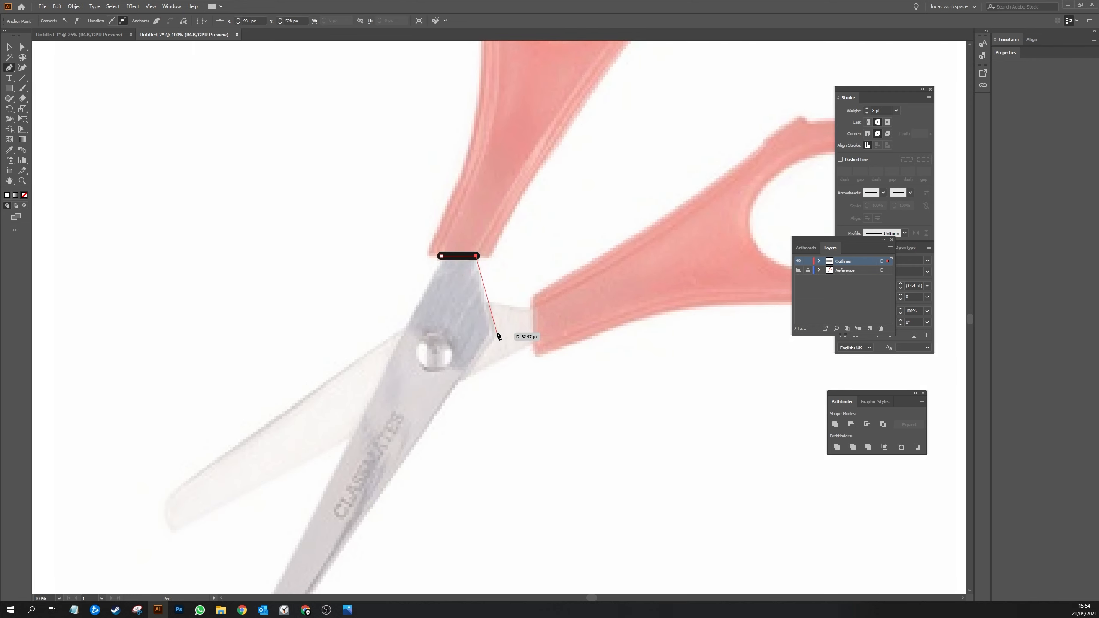
click(497, 337)
drag(481, 428, 545, 177)
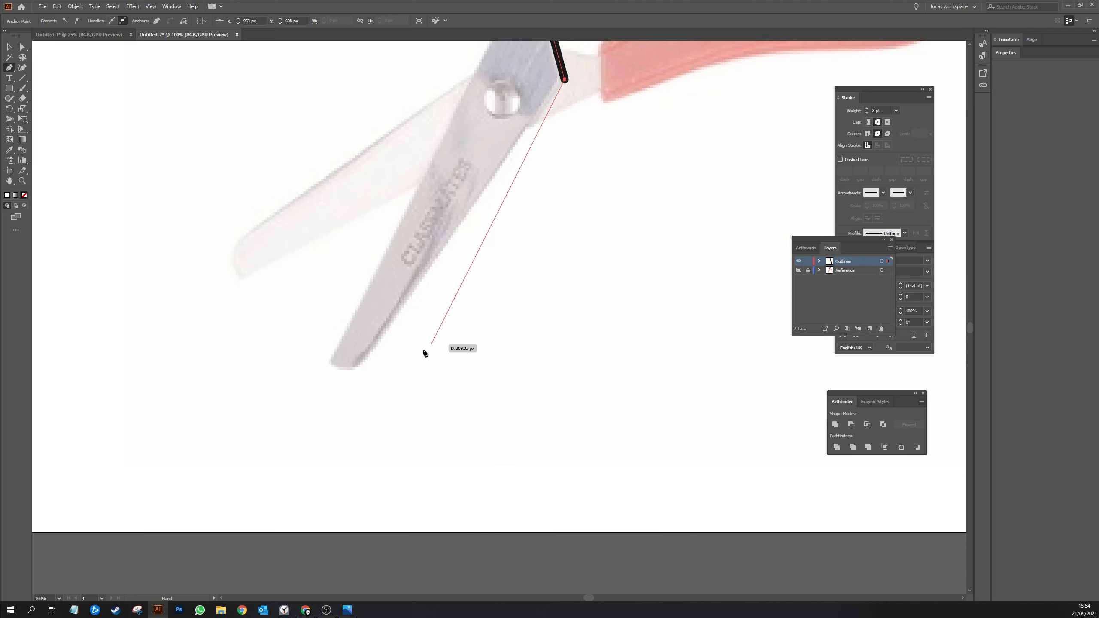
click(354, 366)
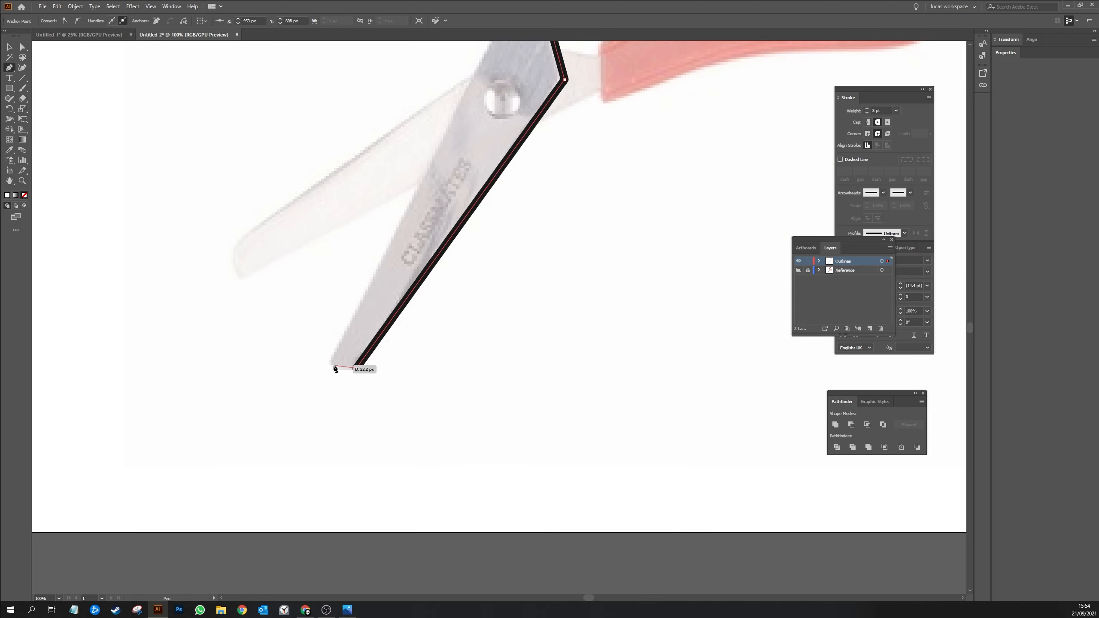
click(331, 366)
drag(400, 196, 329, 351)
click(432, 159)
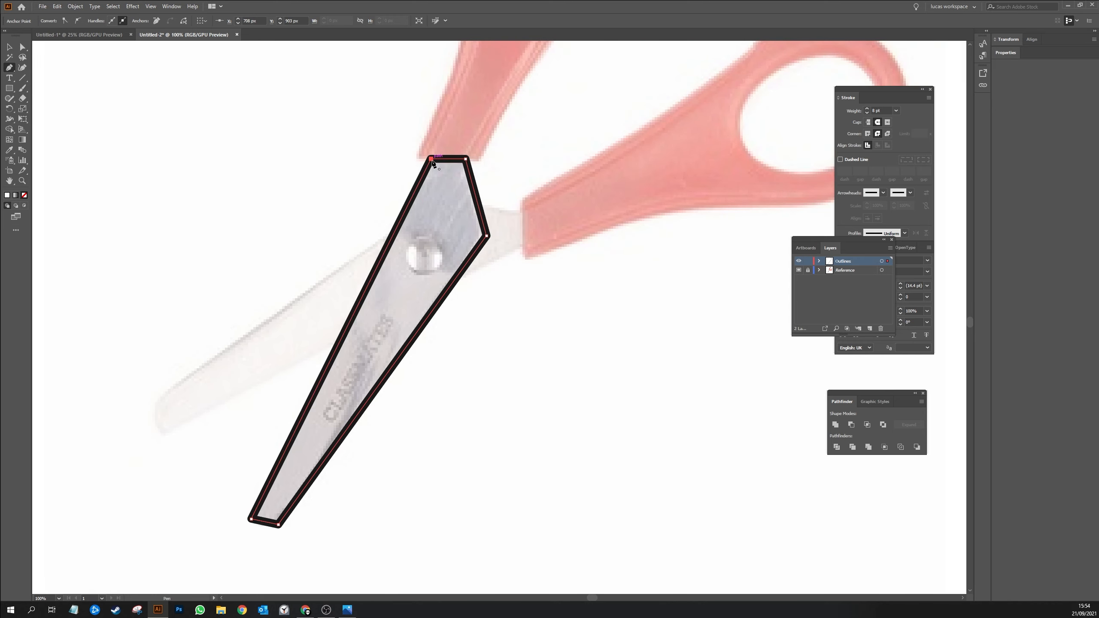
- Bow the short end segment of the front blade outward with the Curvature tool so the tip is rounded
drag(290, 359, 376, 185)
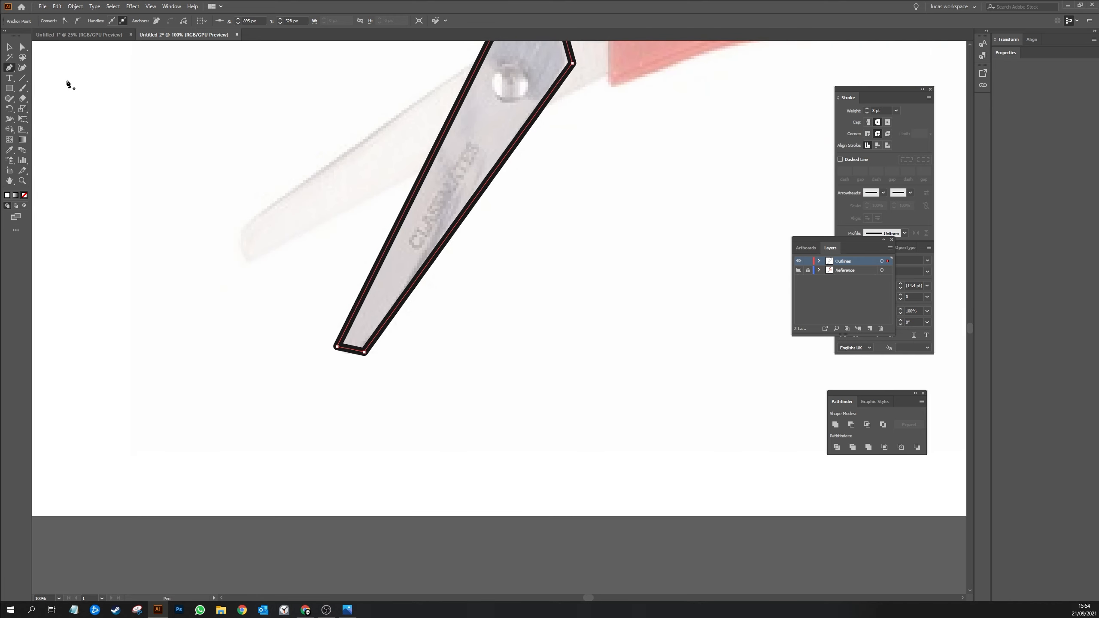
key(a)
click(19, 69)
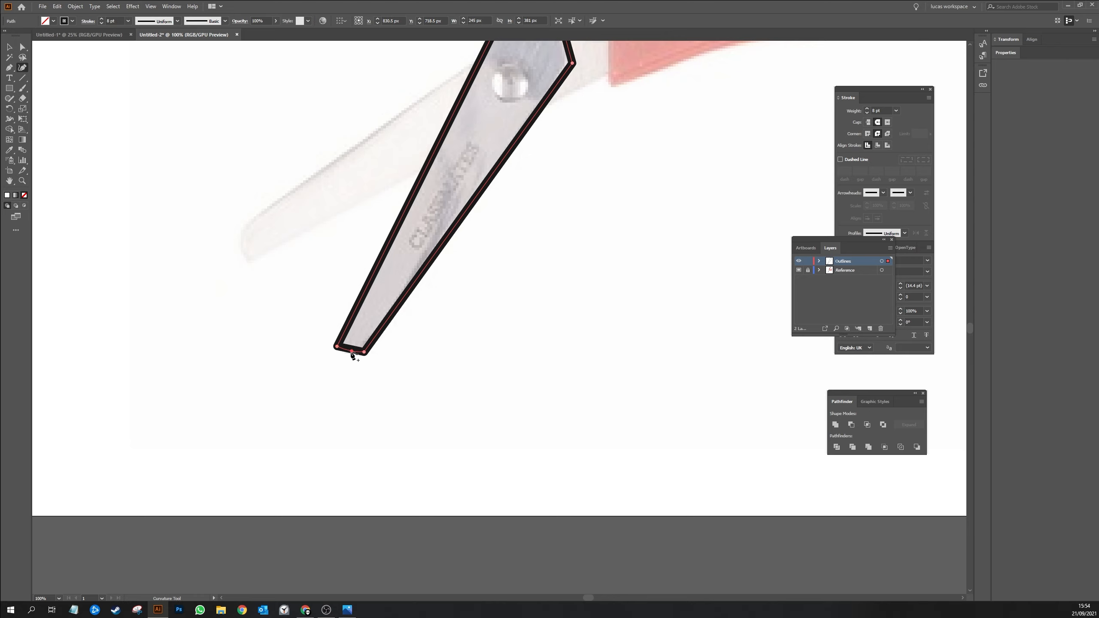
click(351, 356)
key(a)
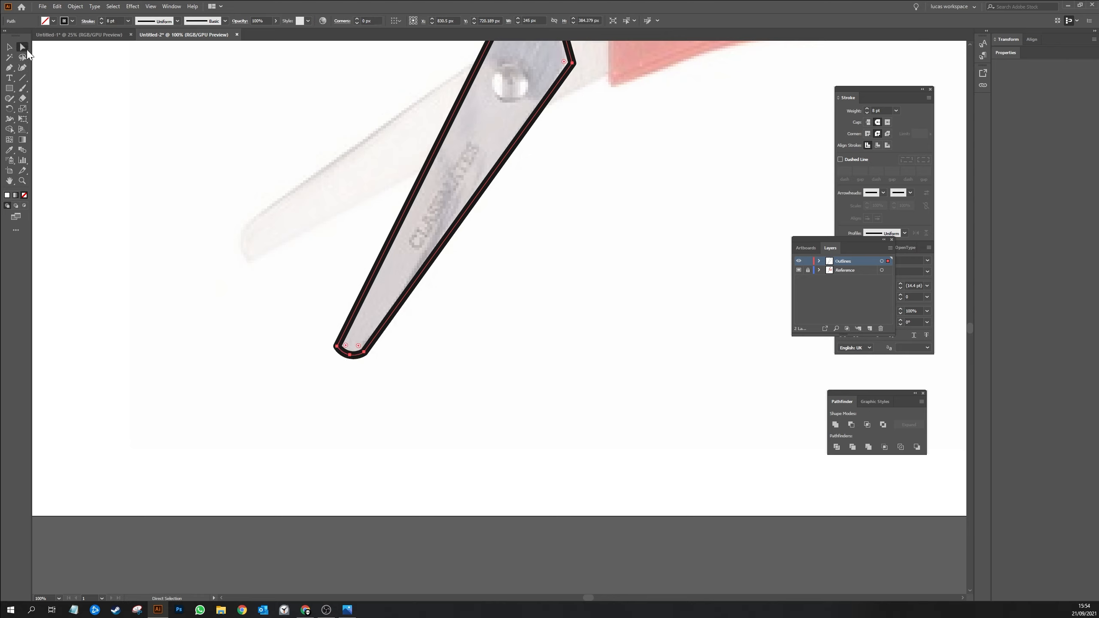
click(385, 368)
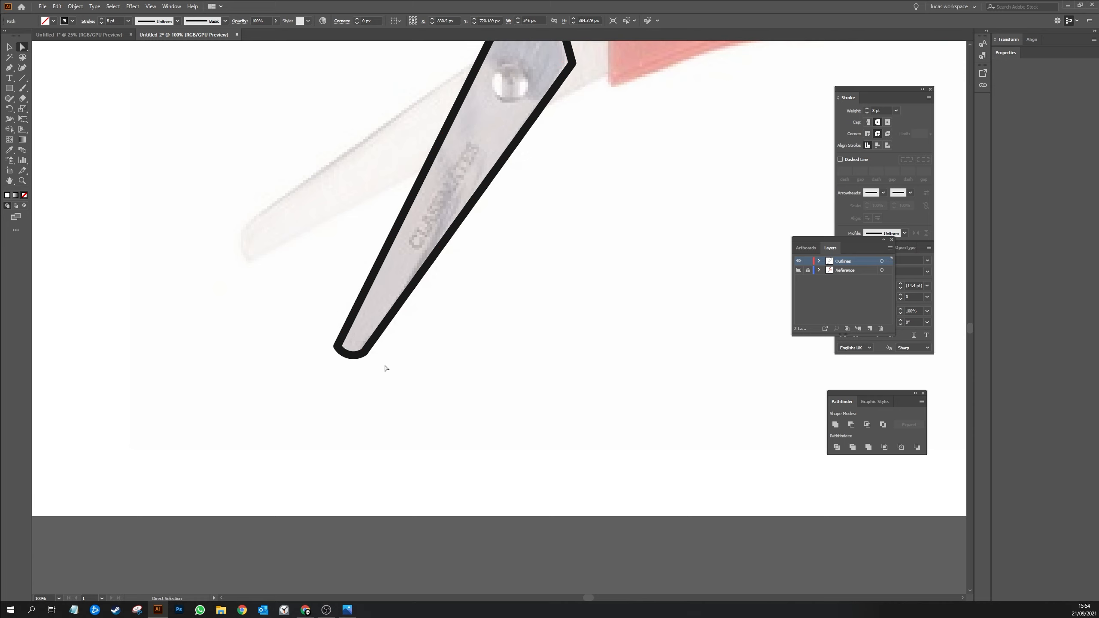
click(358, 349)
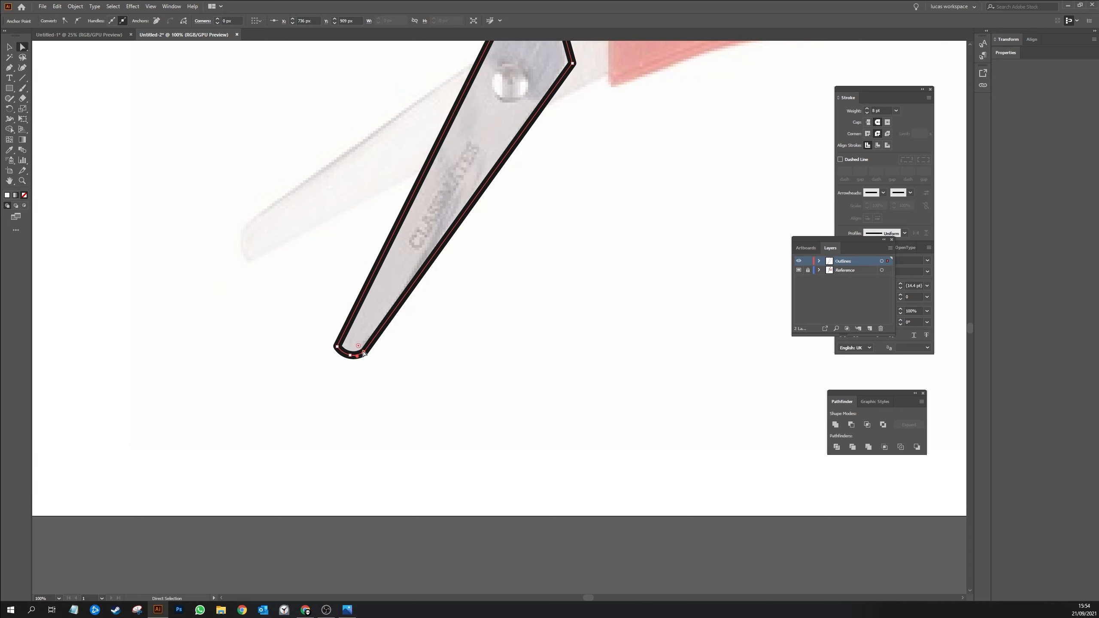
click(512, 350)
- Change the front blade outline's stroke colour to the dark grey swatch
key(ctrl+minus)
key(ctrl+minus)
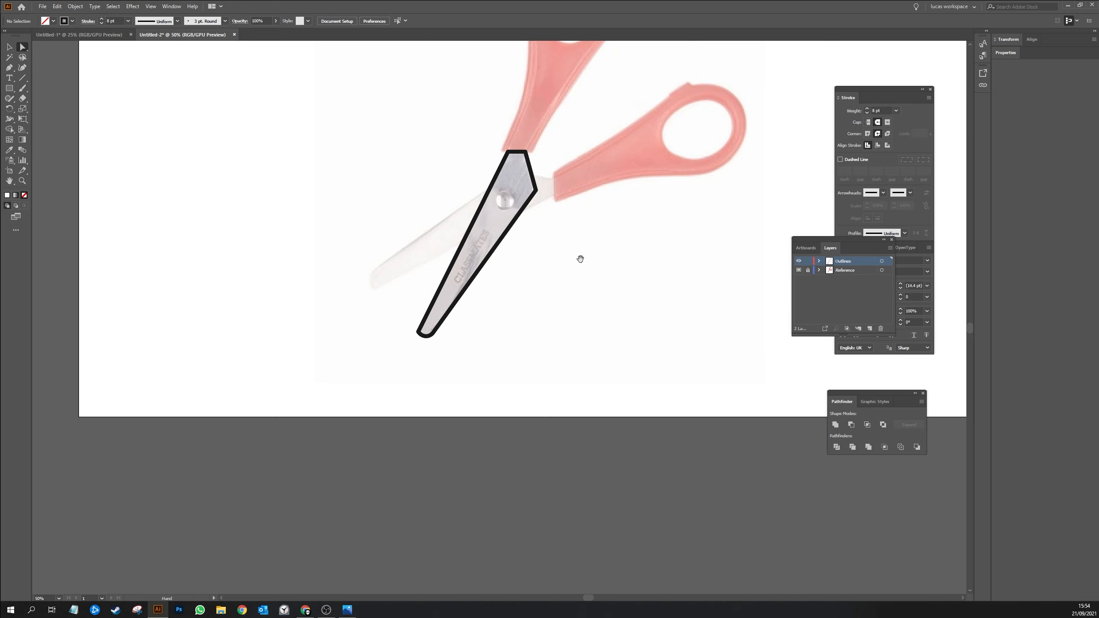
drag(581, 258, 530, 347)
key(ctrl+plus)
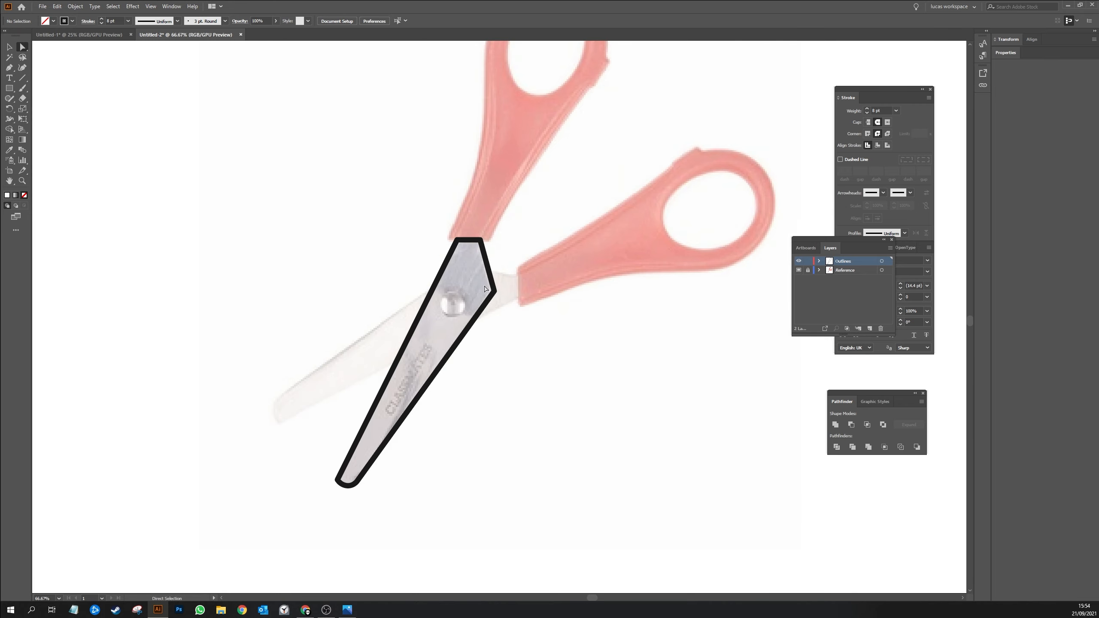
key(v)
click(425, 373)
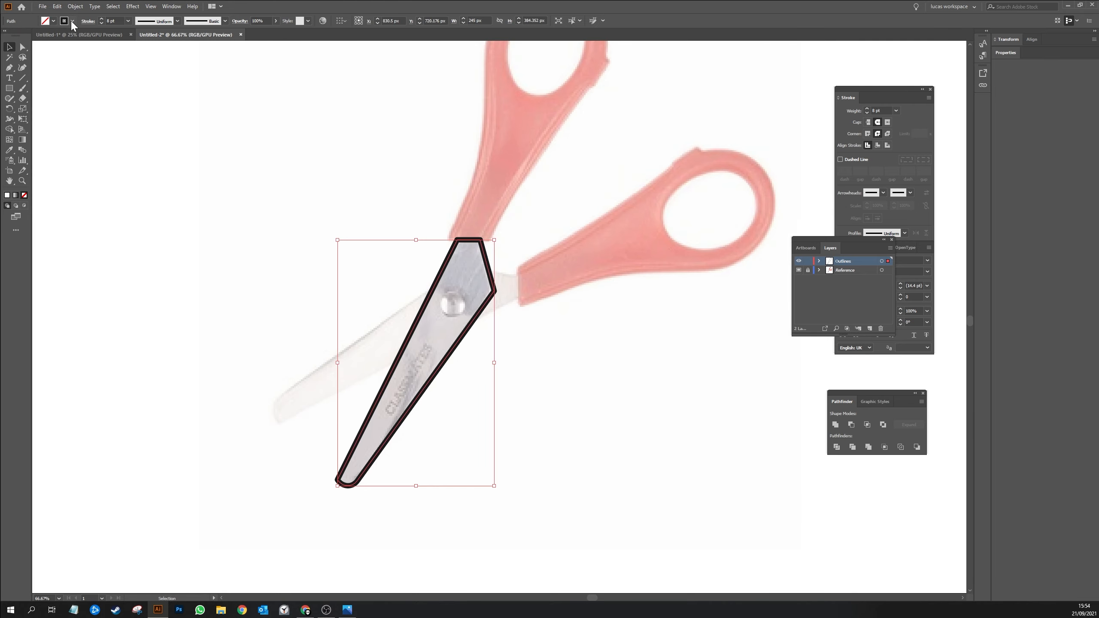
click(73, 21)
click(23, 61)
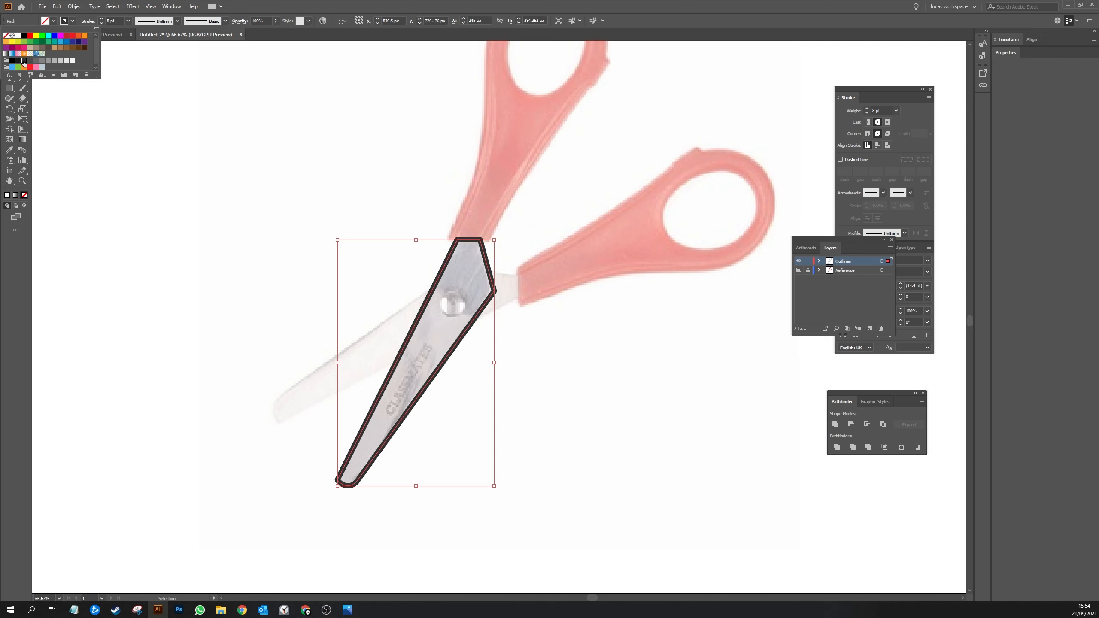
click(564, 334)
- Trace the visible part of the rear blade with the Pen tool as an open path starting and ending on the front blade's edge
key(a)
key(ctrl+1)
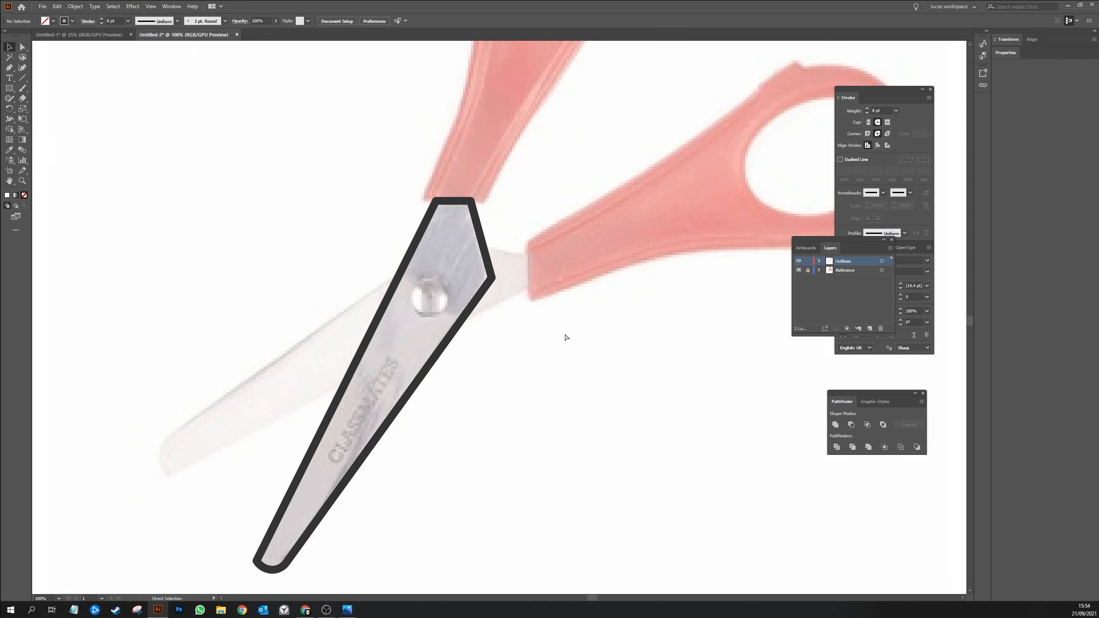
key(p)
drag(465, 355, 582, 260)
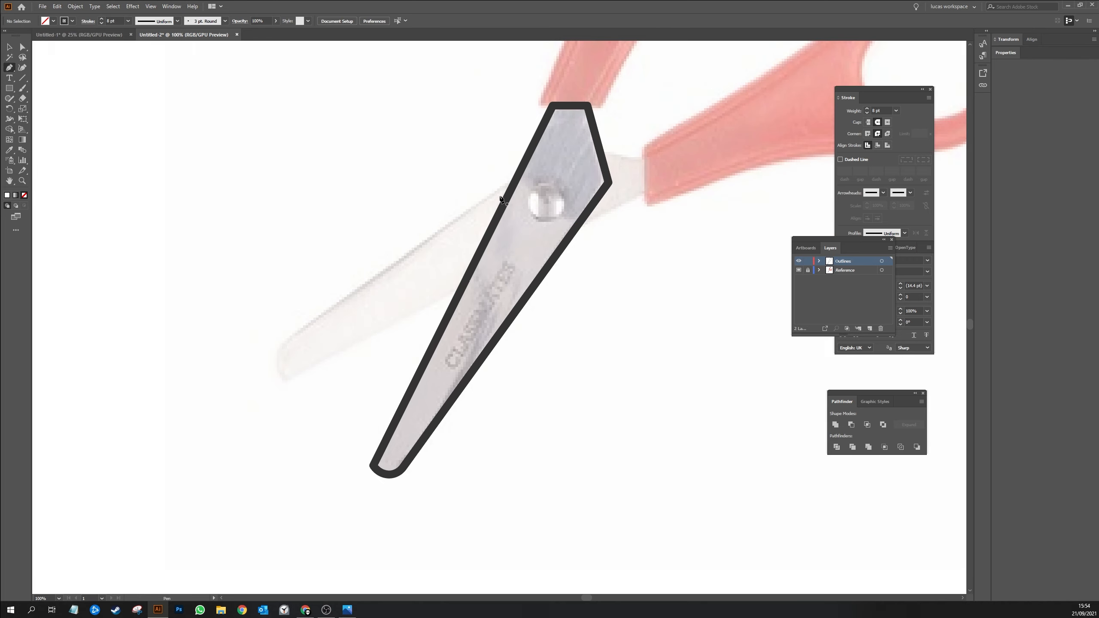
key(v)
click(486, 225)
key(p)
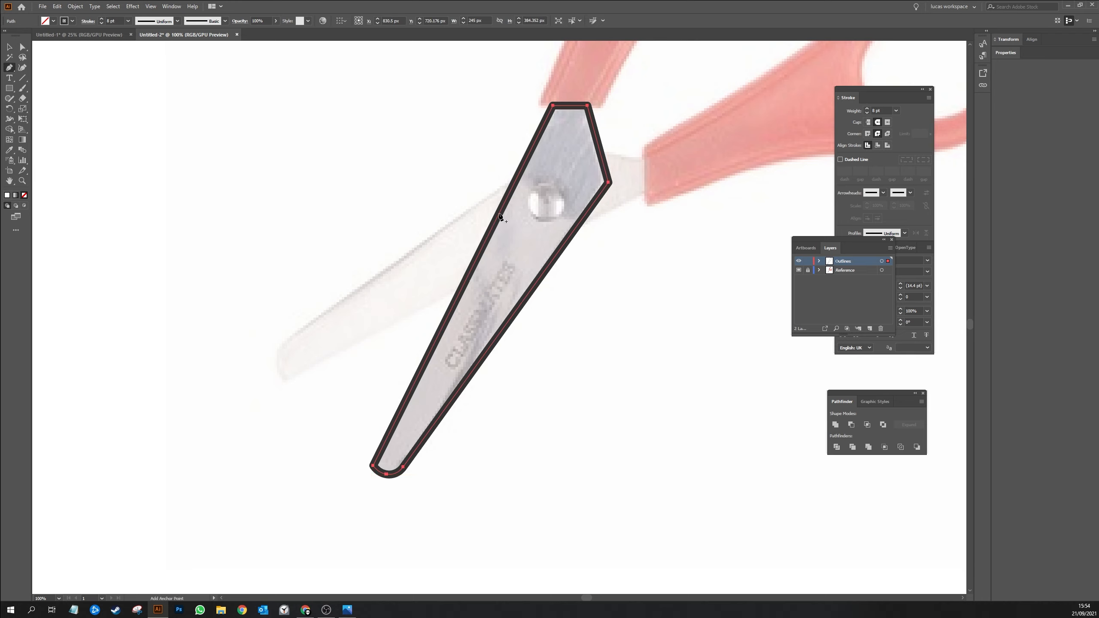
click(512, 183)
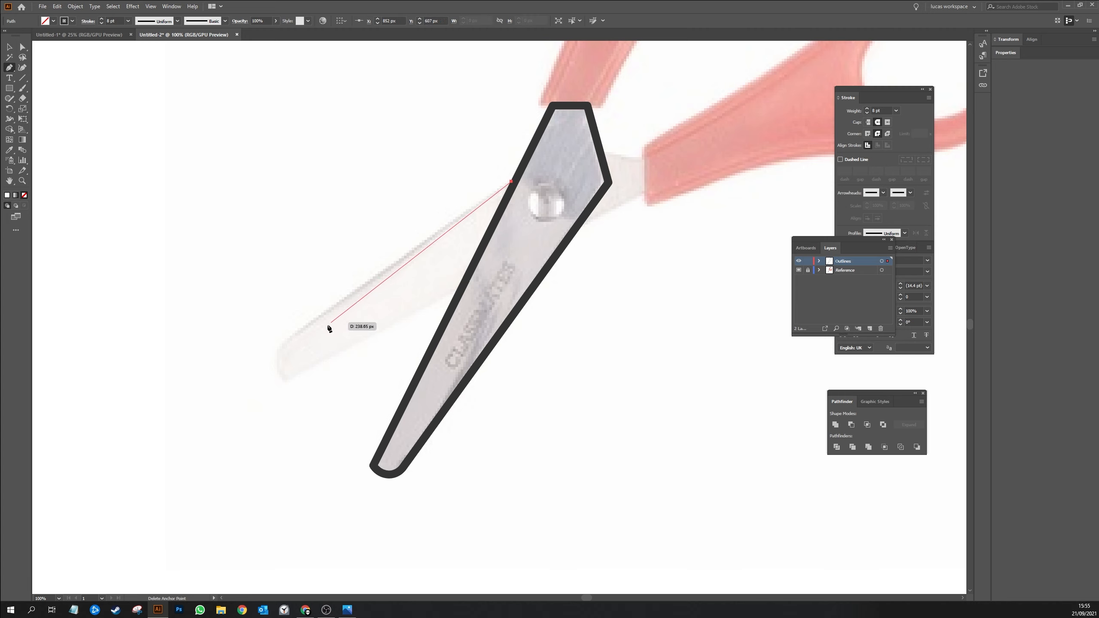
click(281, 345)
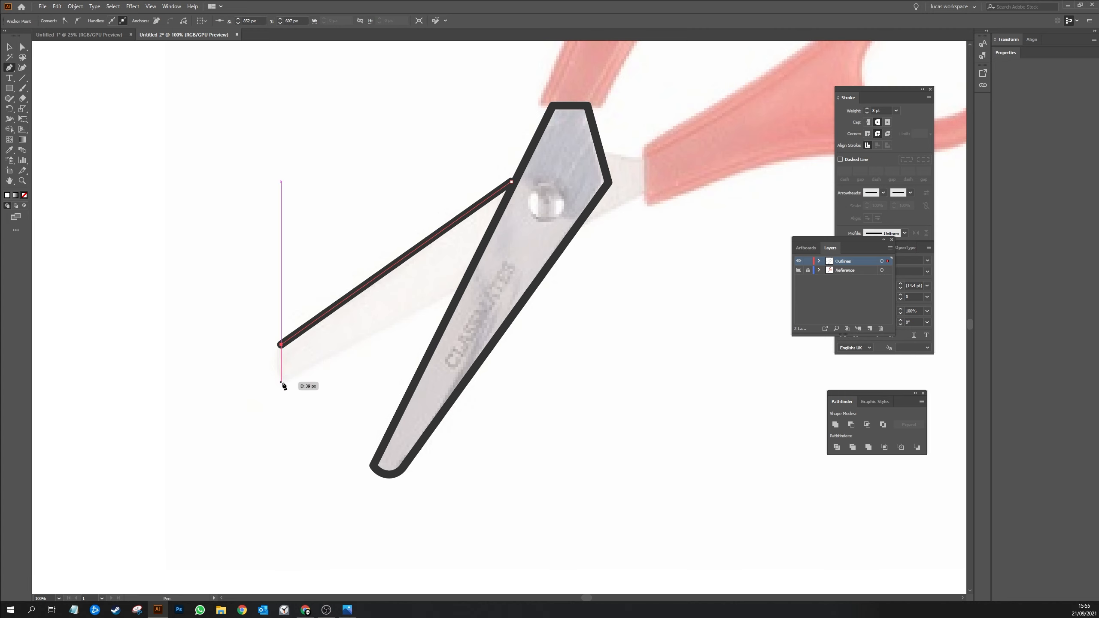
click(283, 382)
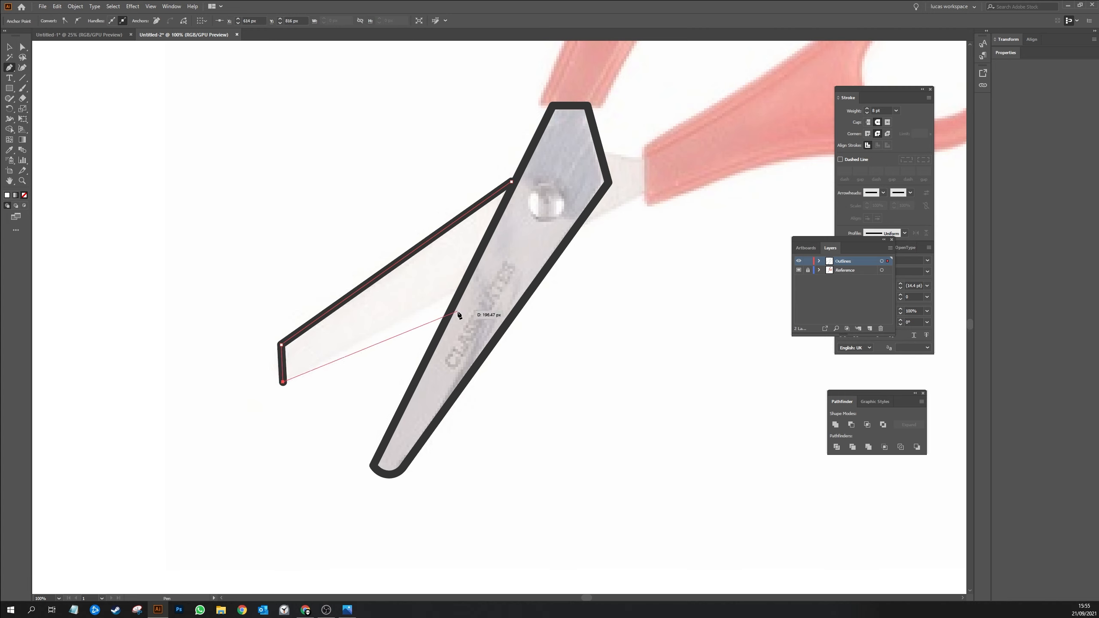
click(461, 284)
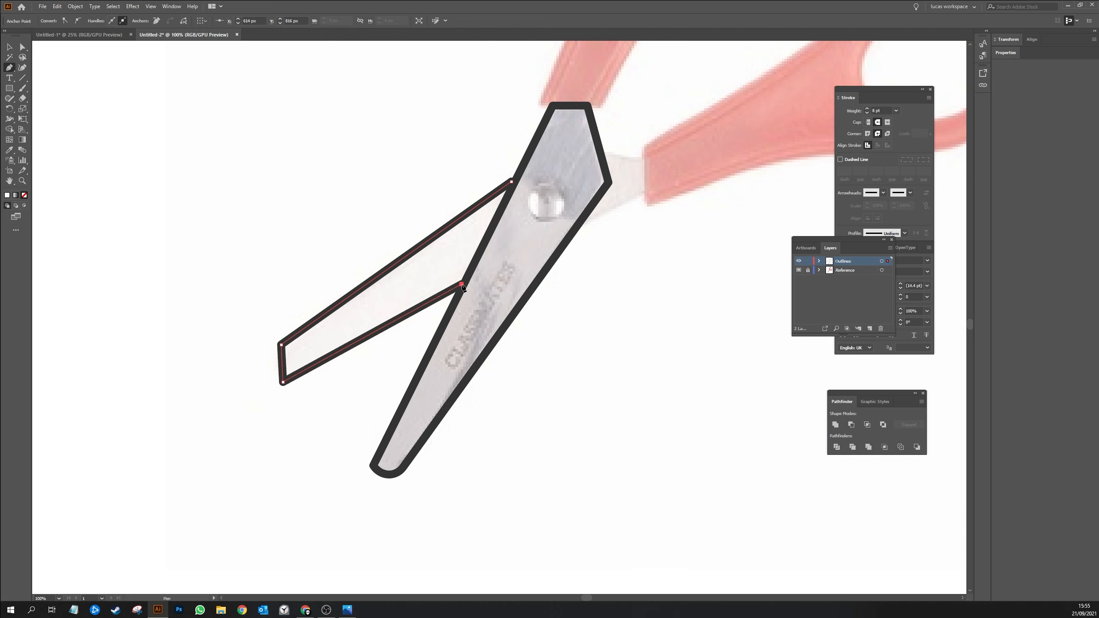
- Curve the rear blade's end segment outward with the Curvature tool and round the tip's upper corner
click(23, 68)
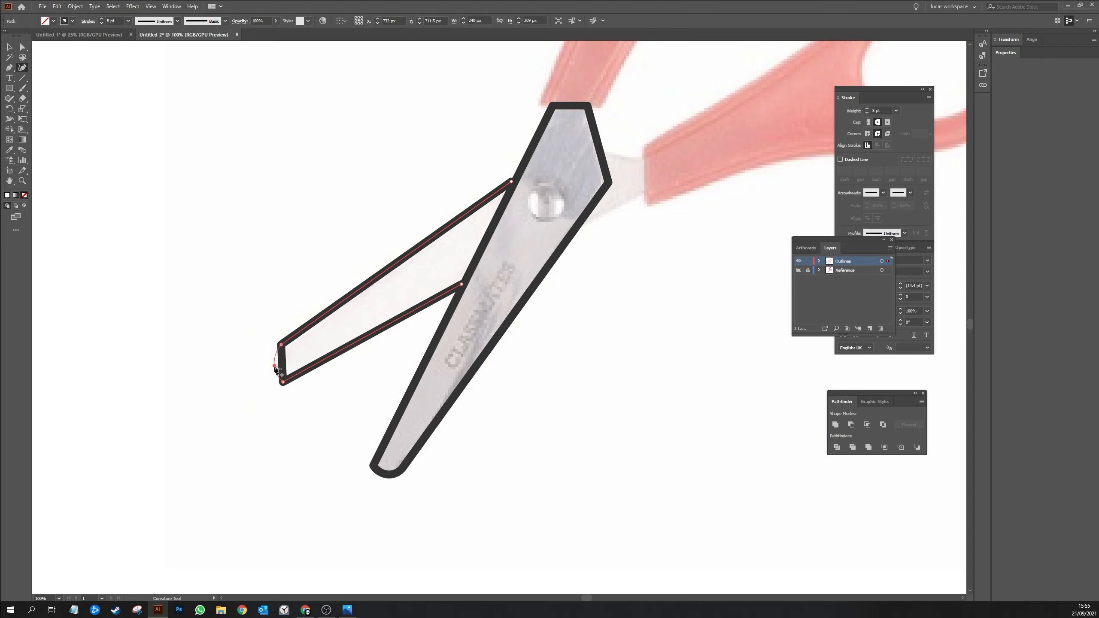
click(274, 367)
key(a)
click(273, 337)
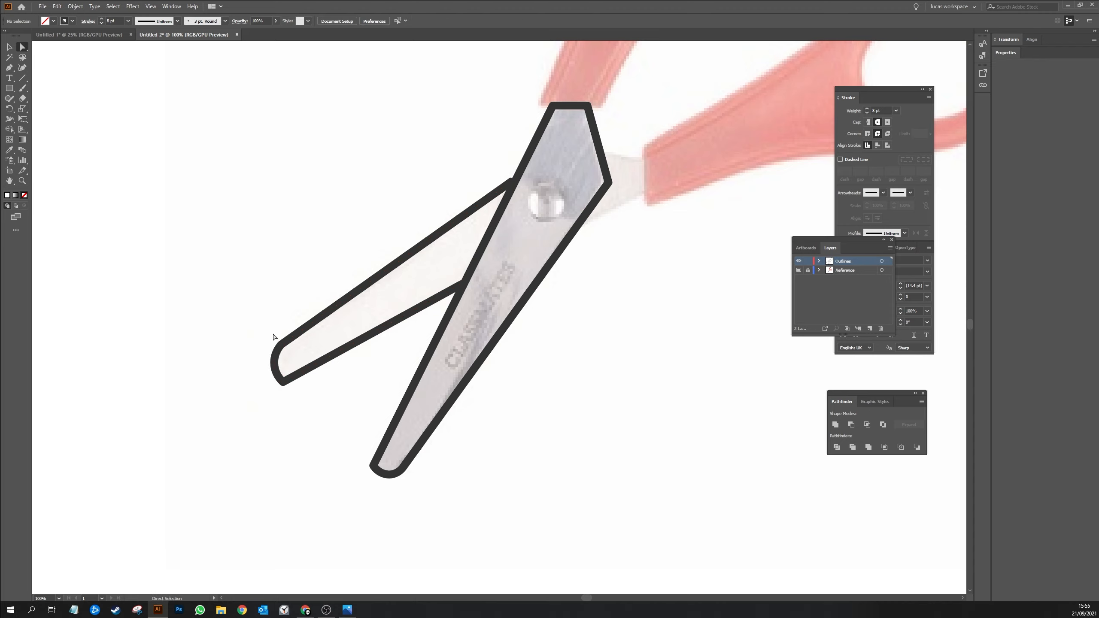
drag(291, 354, 289, 355)
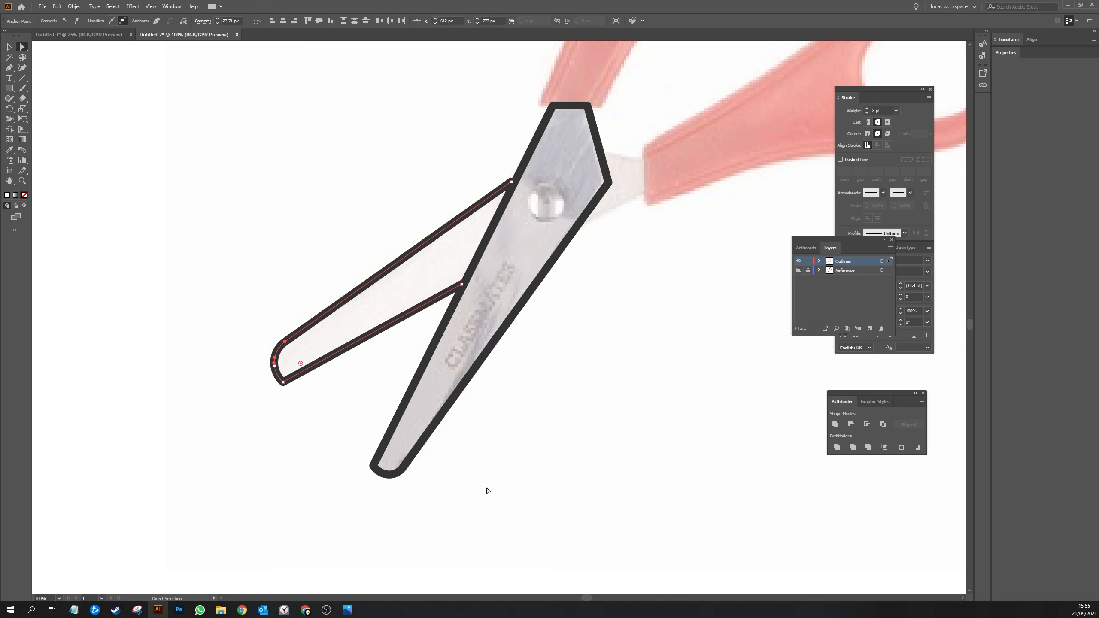
click(530, 439)
- Move the rear blade's upper endpoint slightly so it meets the front blade's outline
drag(589, 325, 430, 411)
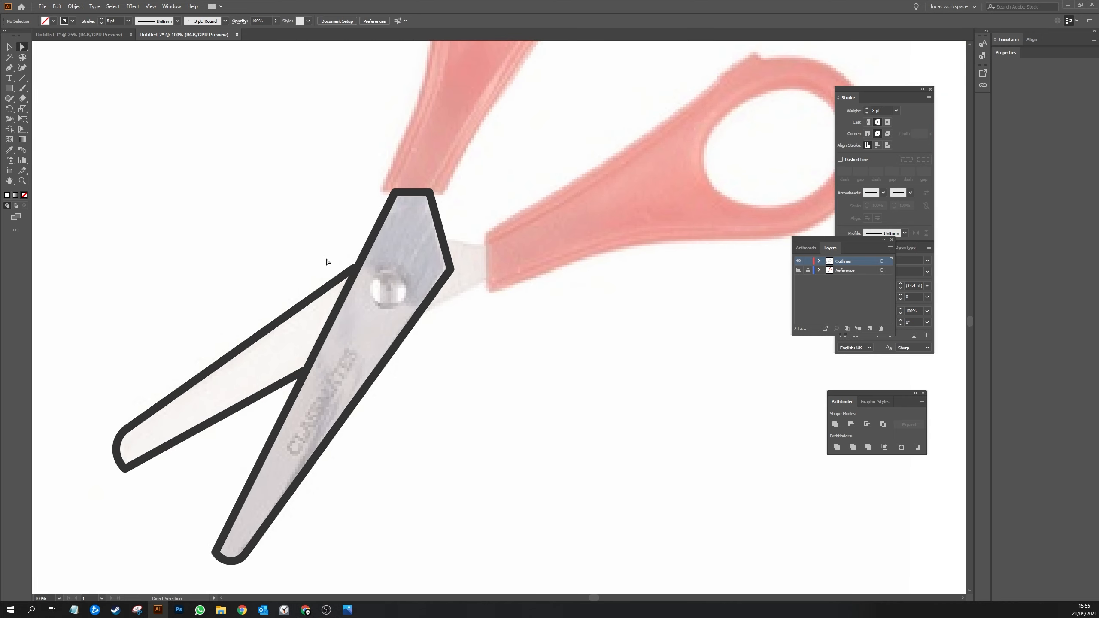
click(353, 268)
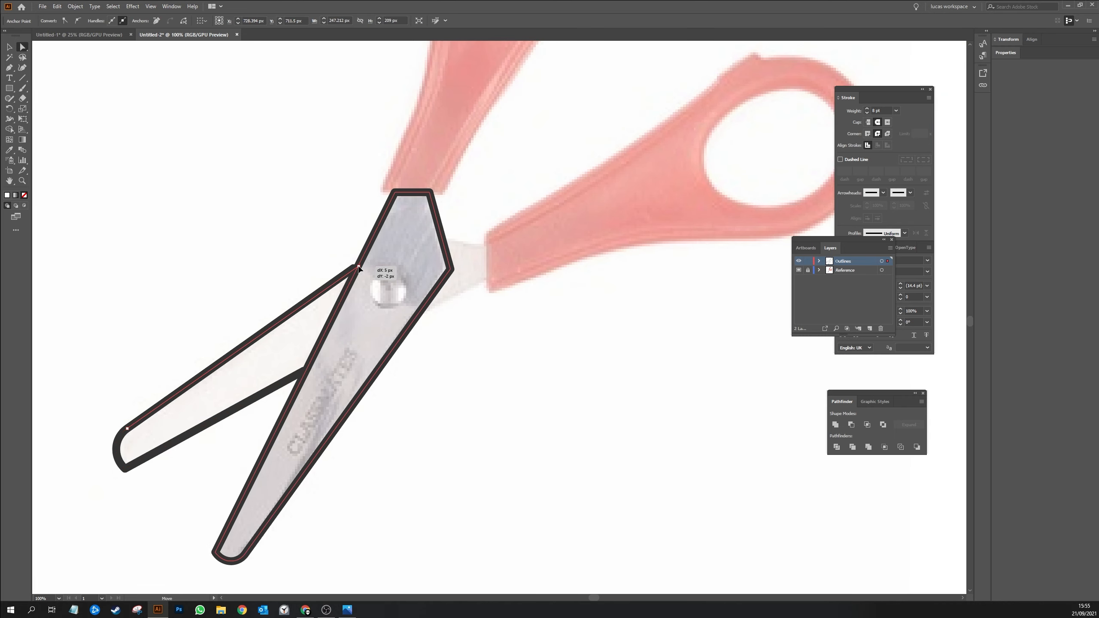
click(529, 327)
- Trace the rear blade's tang between the front blade and handle as a closed Pen path overlapping the front blade
key(ctrl+minus)
key(ctrl+minus)
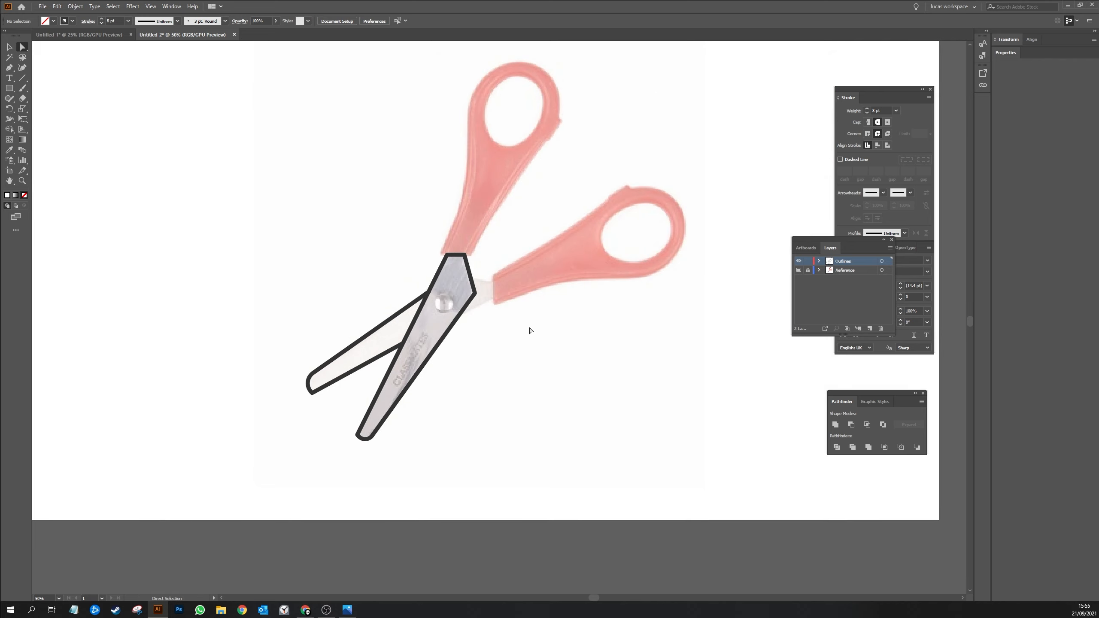
key(ctrl+plus)
key(ctrl+plus)
key(ctrl+plus)
key(p)
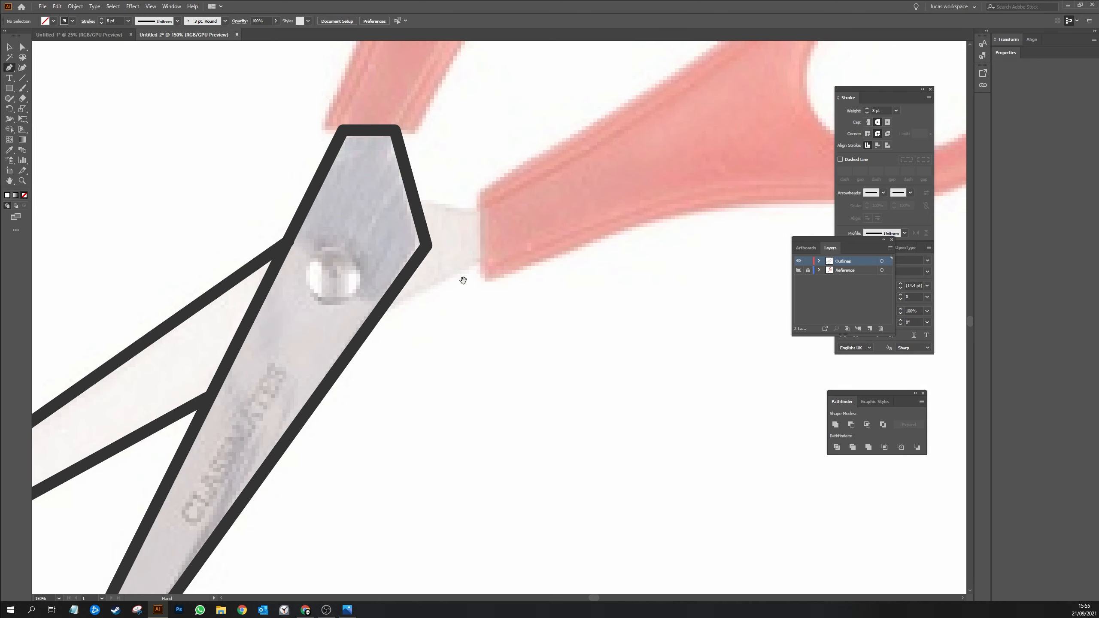
drag(463, 281, 454, 404)
click(409, 323)
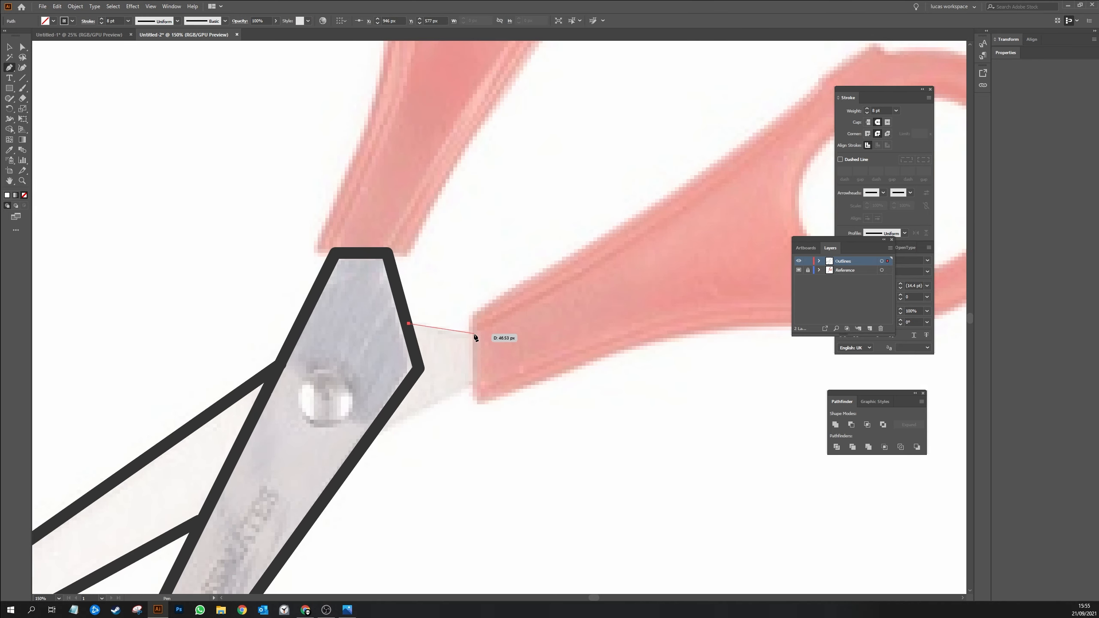
click(474, 334)
click(474, 385)
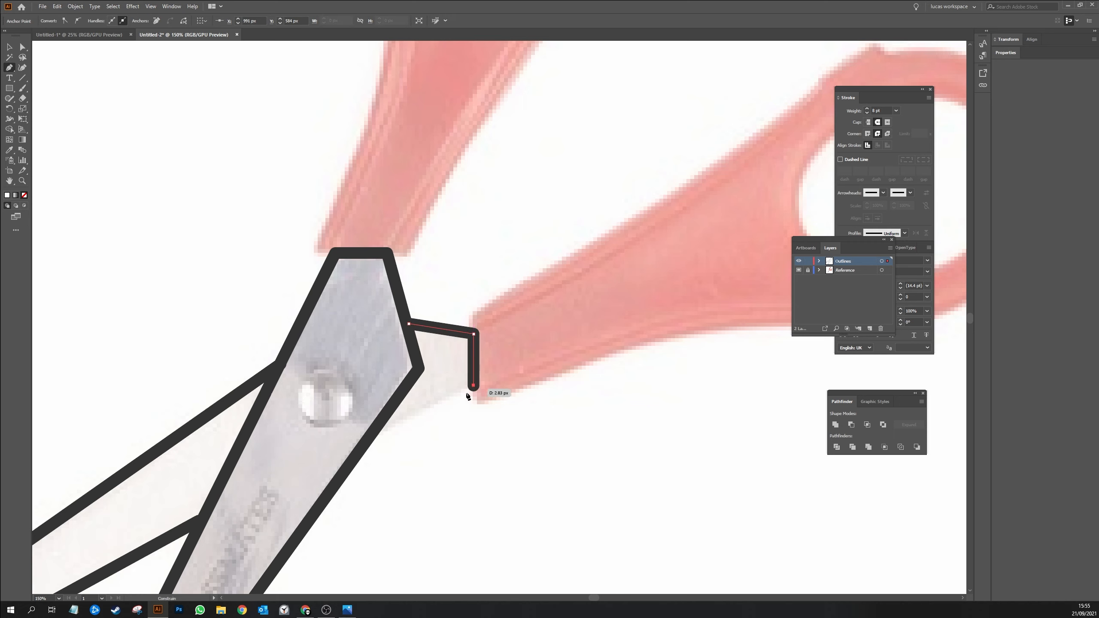
click(367, 440)
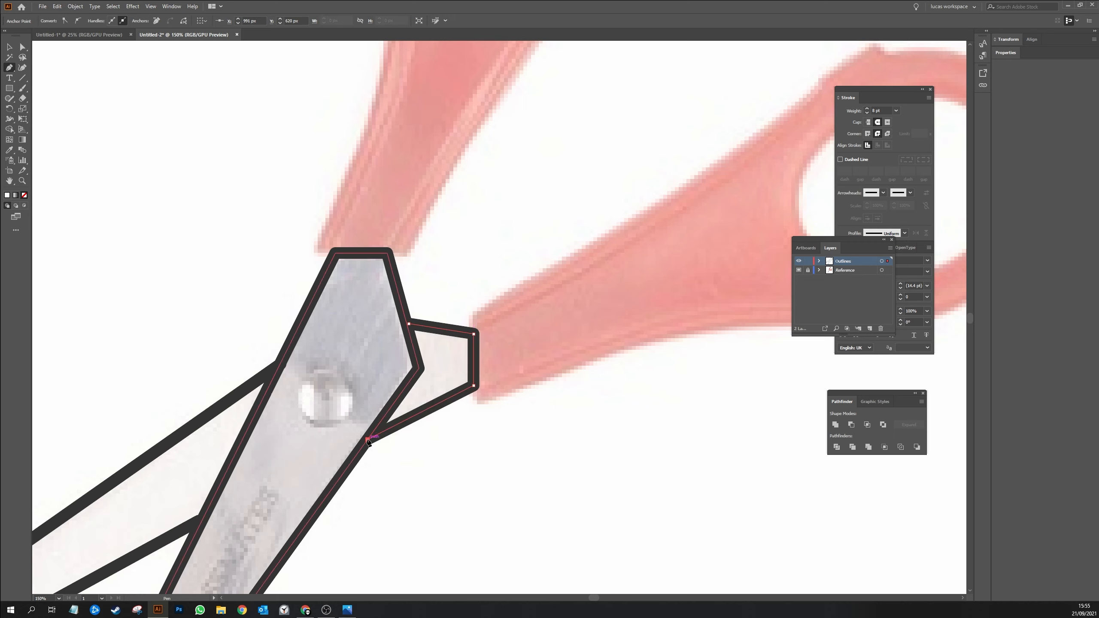
click(338, 382)
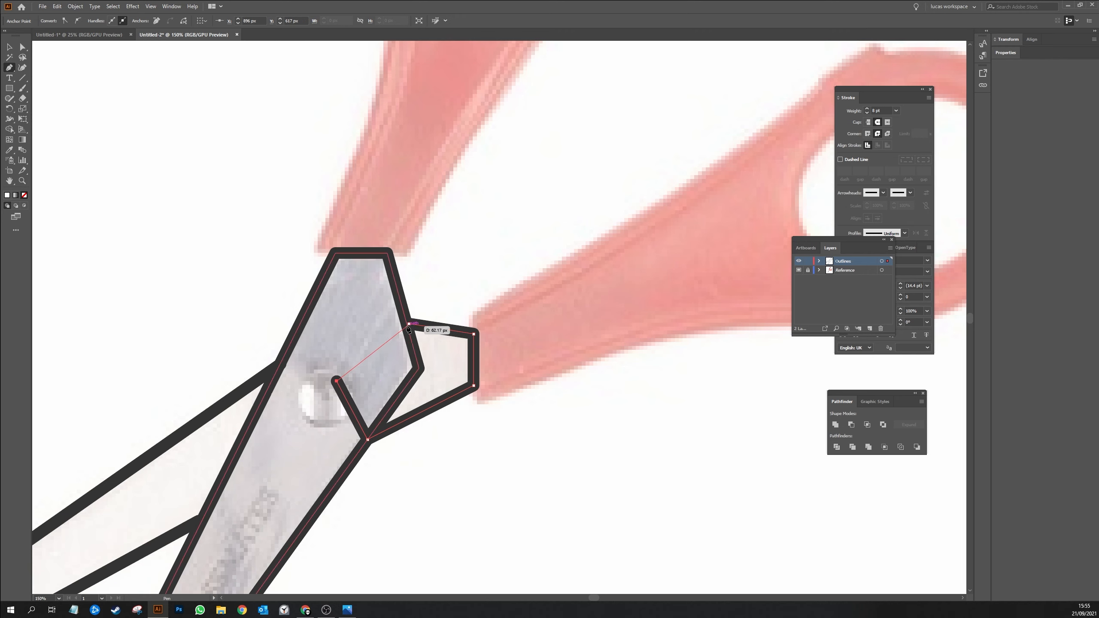
click(409, 323)
ctrl+click(478, 289)
key(ctrl+minus)
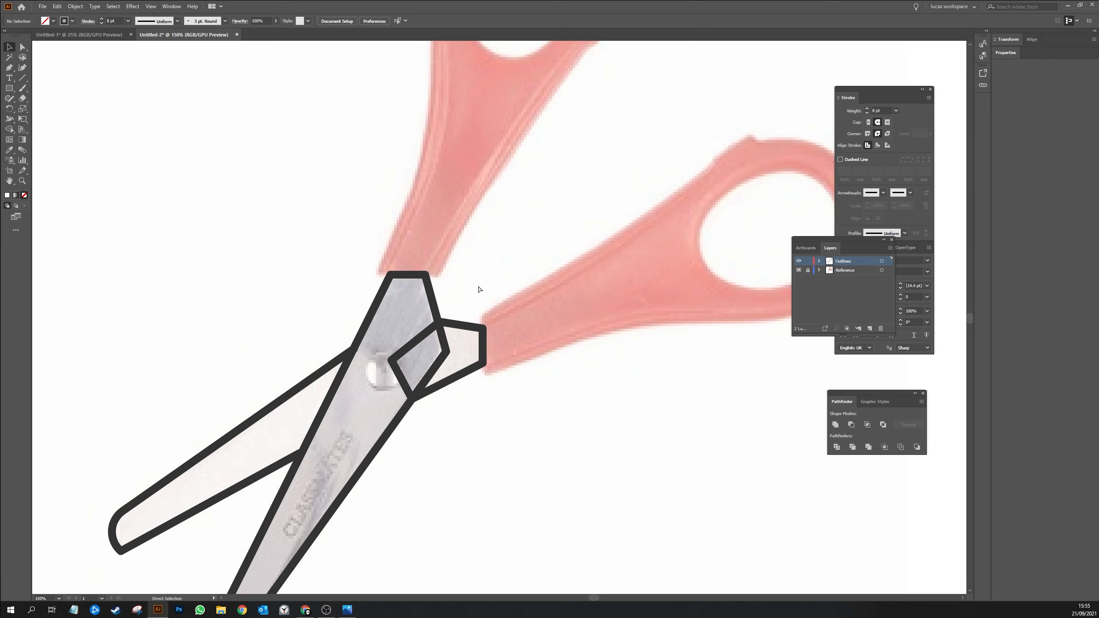
- Remove the tang outline's overlap inside the front blade with the Shape Builder tool
click(381, 346)
key(shift+m)
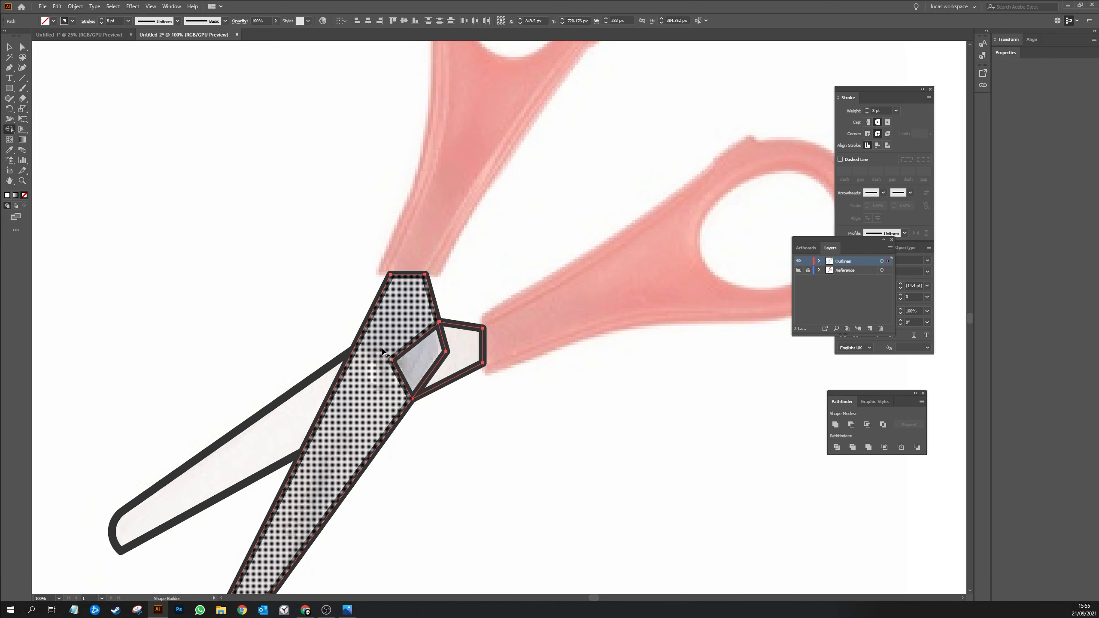
click(465, 358)
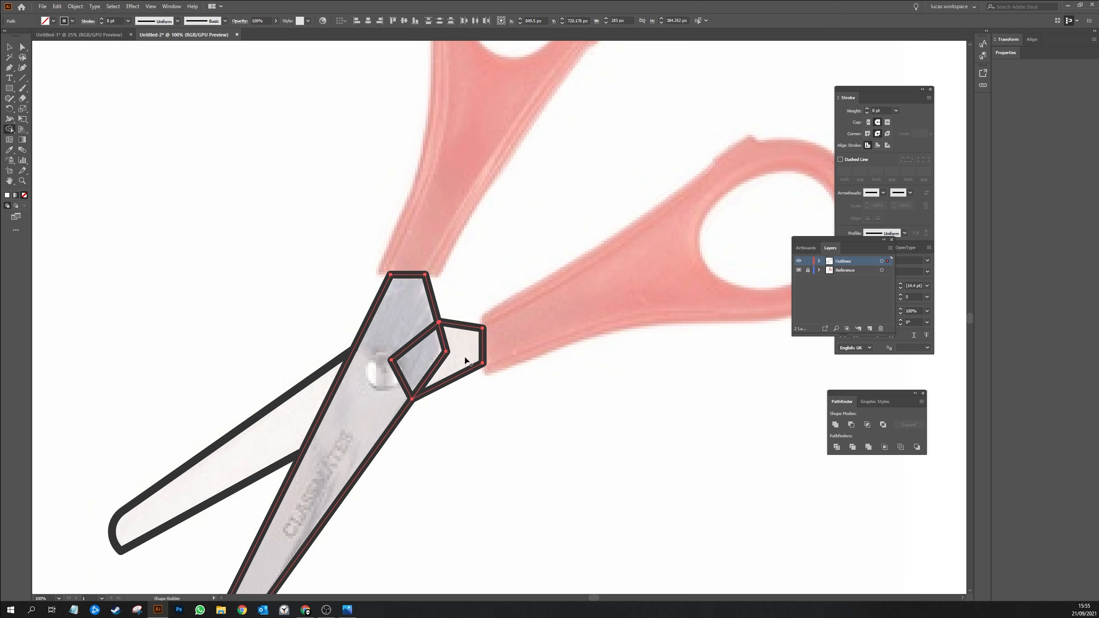
alt+click(406, 351)
key(v)
click(479, 419)
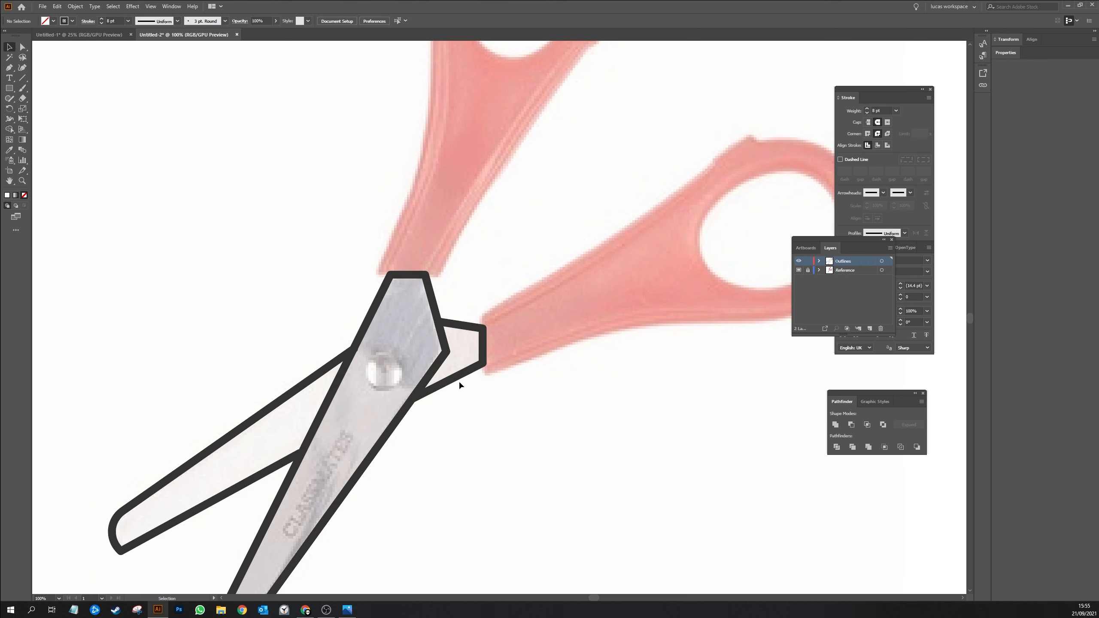
drag(459, 376, 656, 384)
key(ctrl+z)
click(390, 436)
drag(386, 434, 423, 455)
key(ctrl+z)
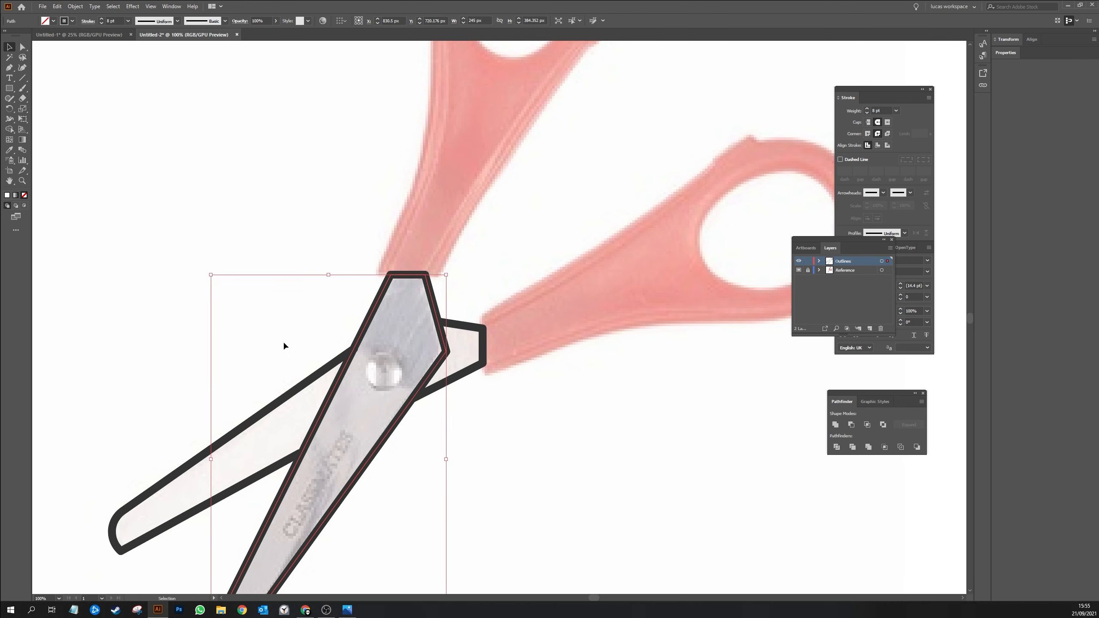
- Close the open rear blade path with the Pen tool, placing an extra corner point inside the front blade
click(283, 342)
drag(279, 354, 333, 330)
key(p)
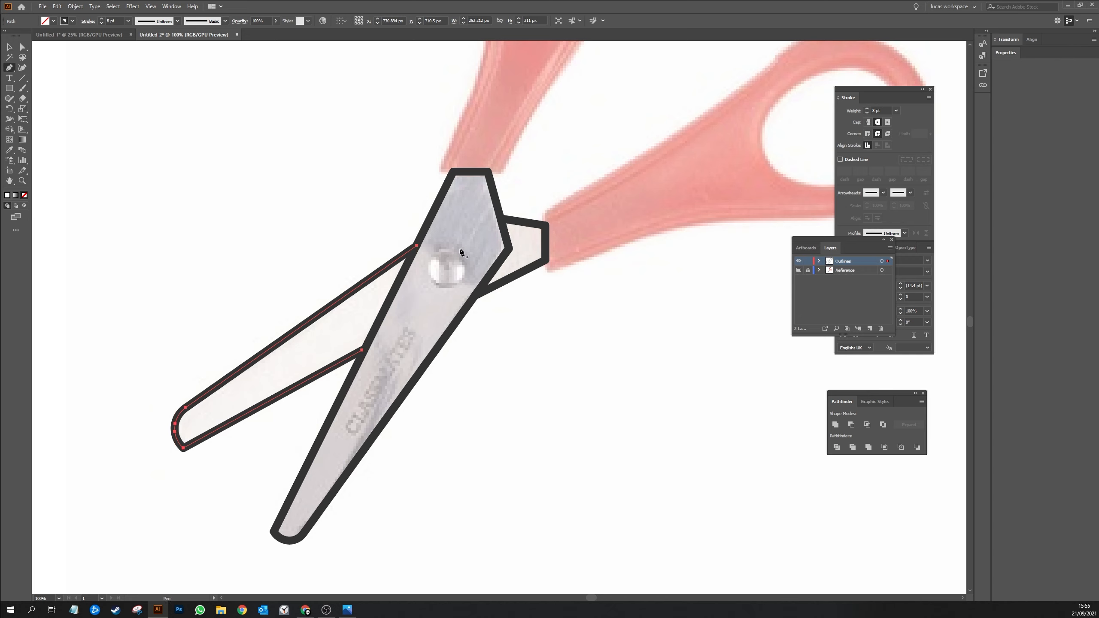
click(417, 246)
click(426, 314)
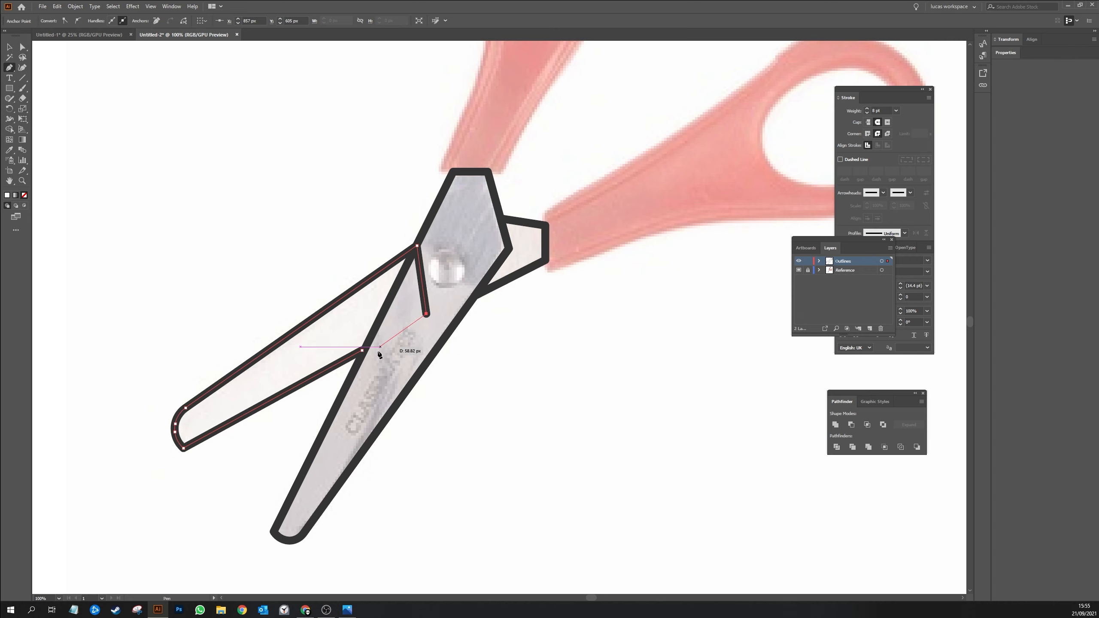
click(362, 350)
key(v)
click(308, 227)
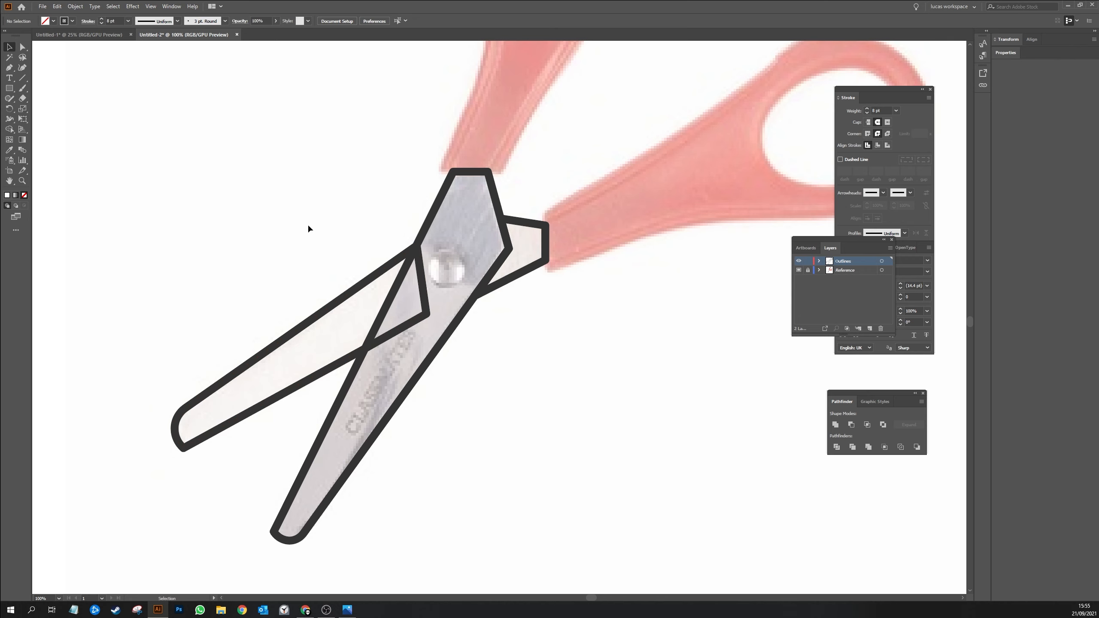
- Select both blades and subtract the rear blade's overlap within the front blade using the Shape Builder tool
drag(439, 414, 440, 414)
key(shift+m)
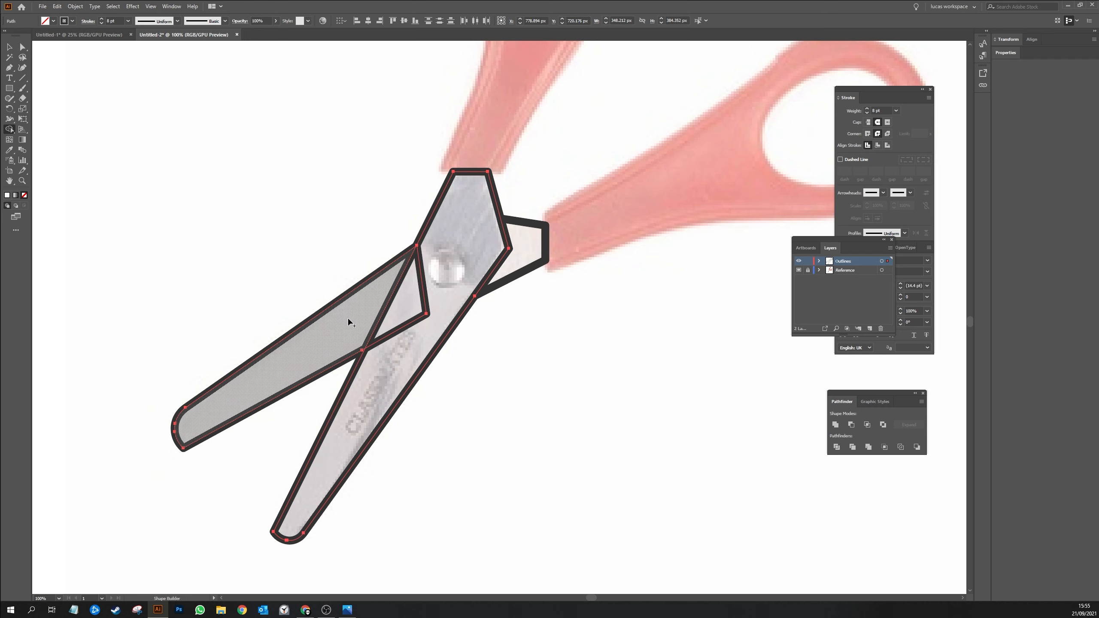
alt+click(405, 326)
key(v)
click(319, 236)
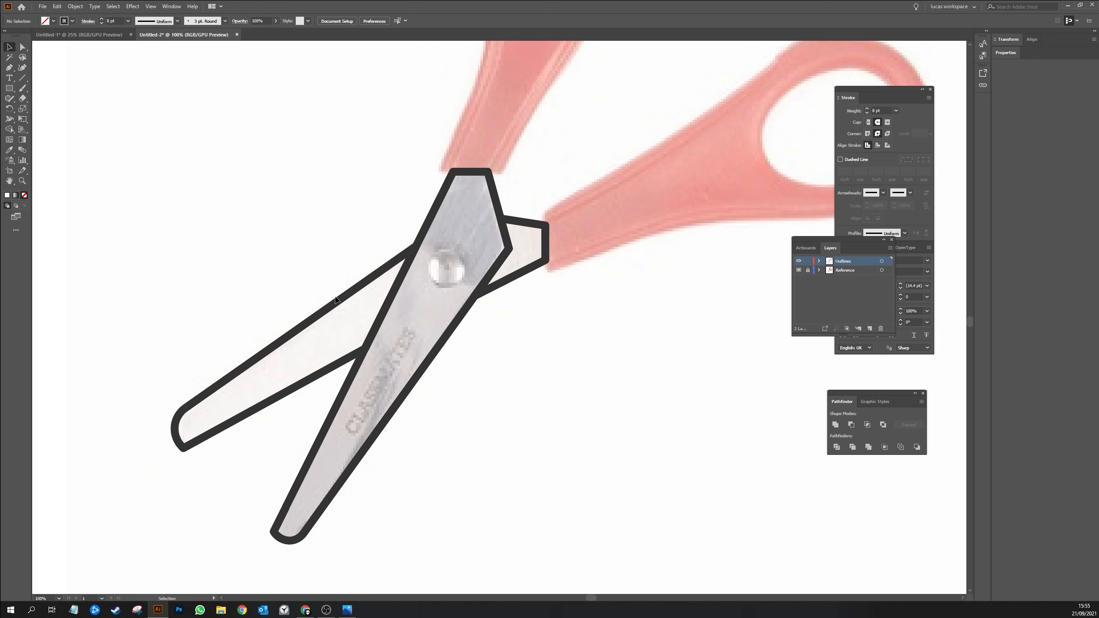
drag(336, 304, 295, 265)
key(ctrl+z)
click(301, 202)
- Draw a circle with the Ellipse tool centred on the pivot screw to outline it
key(a)
key(ctrl+minus)
drag(599, 263, 418, 344)
key(ctrl+plus)
key(ctrl+plus)
drag(238, 363, 552, 292)
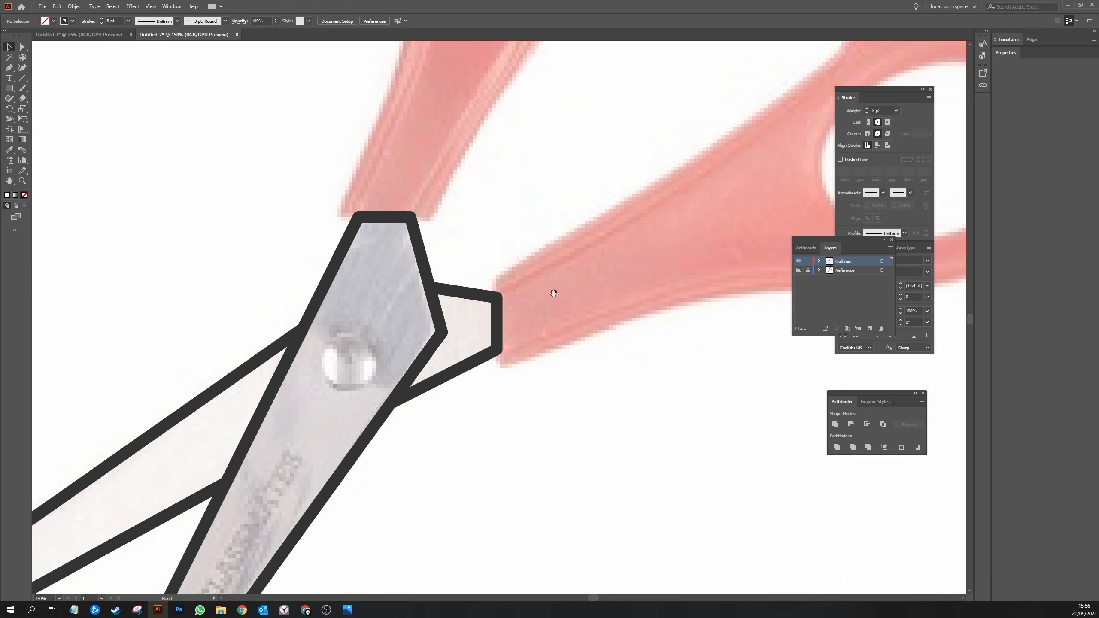
key(l)
drag(348, 363, 379, 389)
key(v)
click(602, 299)
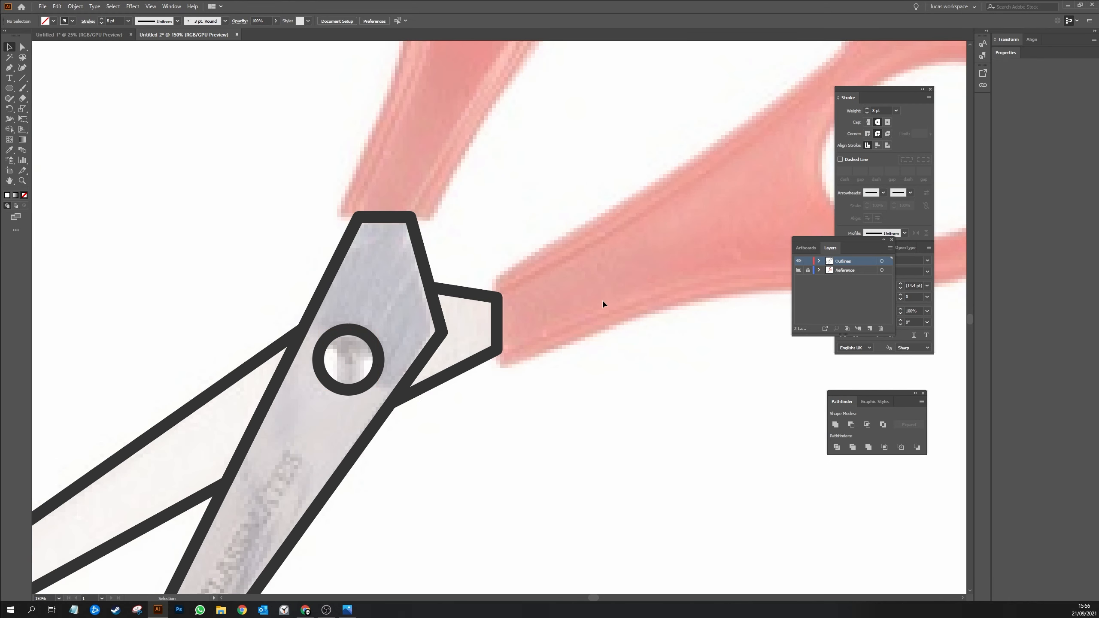
- Start the rear blade handle's outline with the Pen tool at the tang and trace its upper edge up to the raised ridge
drag(602, 299, 359, 362)
key(p)
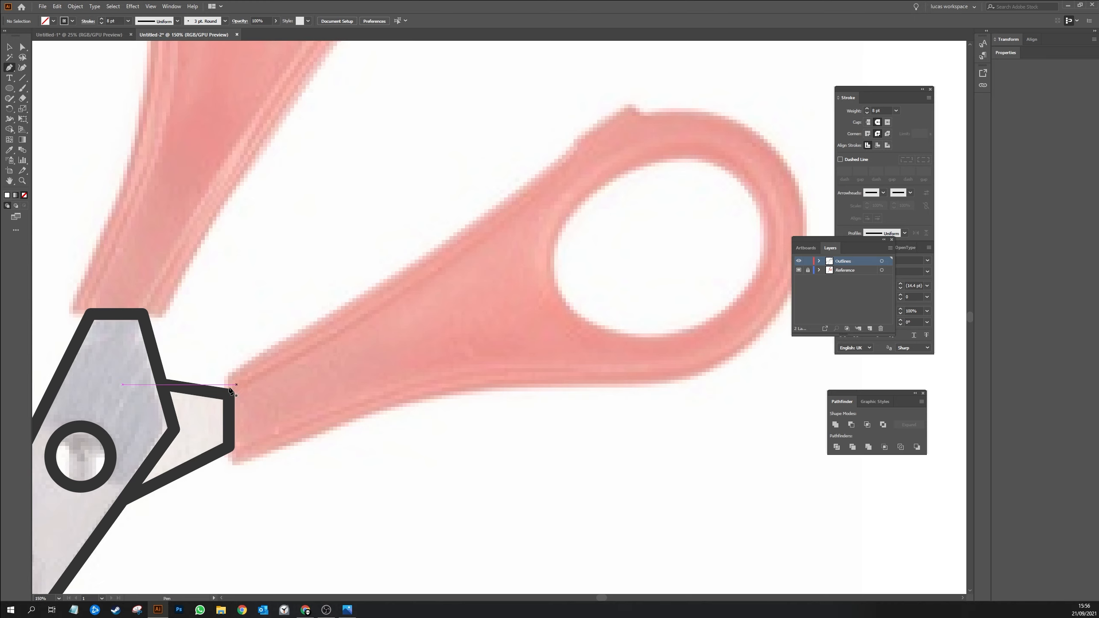
click(226, 387)
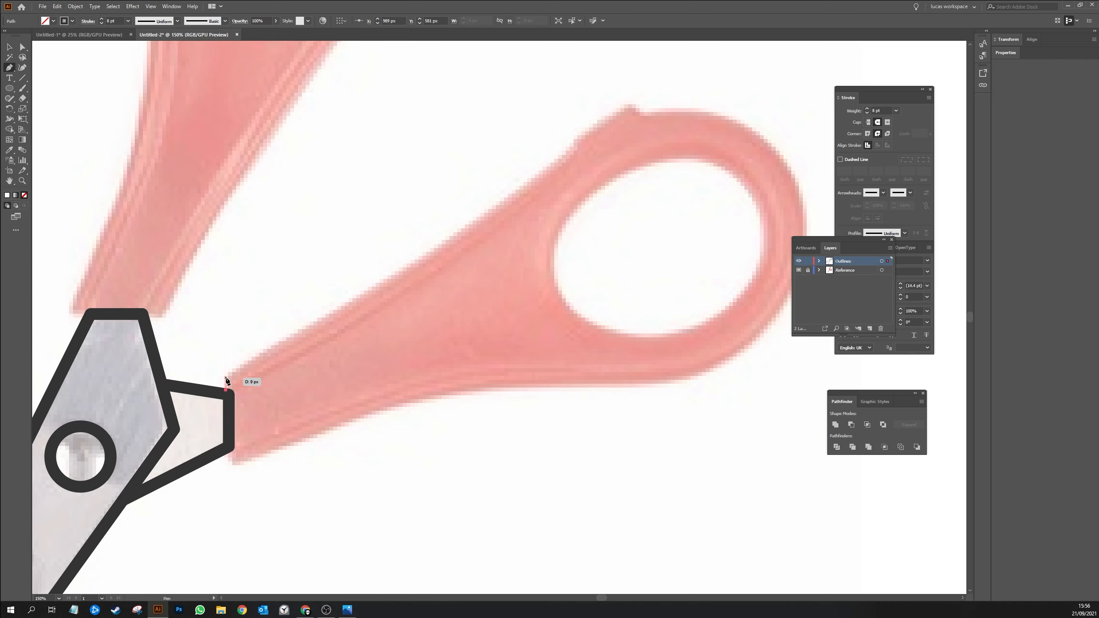
click(226, 376)
drag(507, 183, 388, 273)
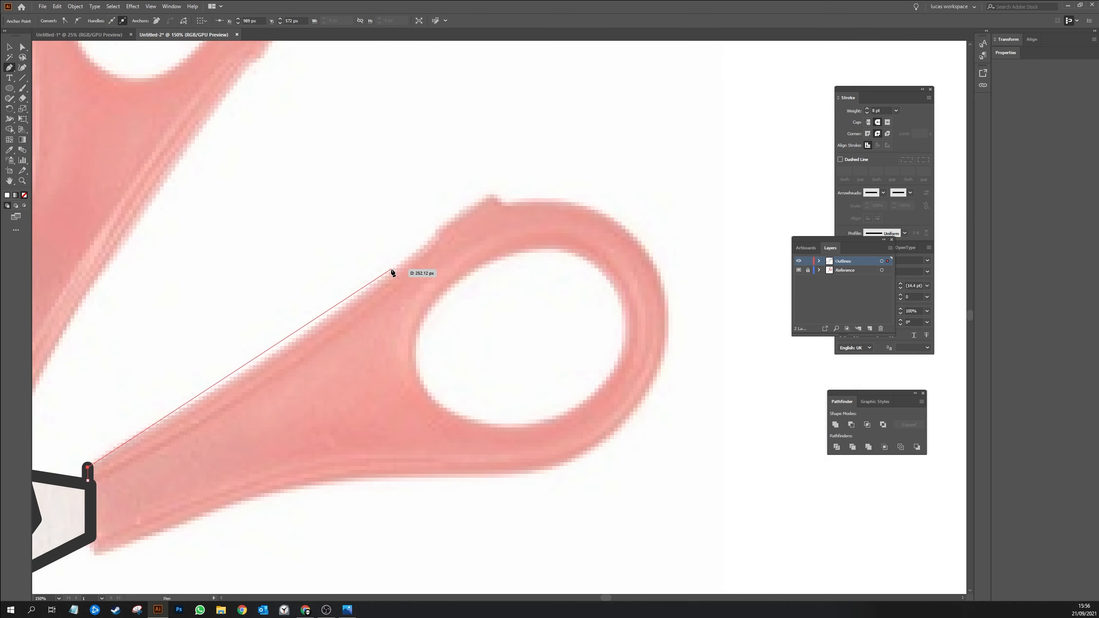
key(ctrl+minus)
drag(668, 208, 403, 304)
click(412, 302)
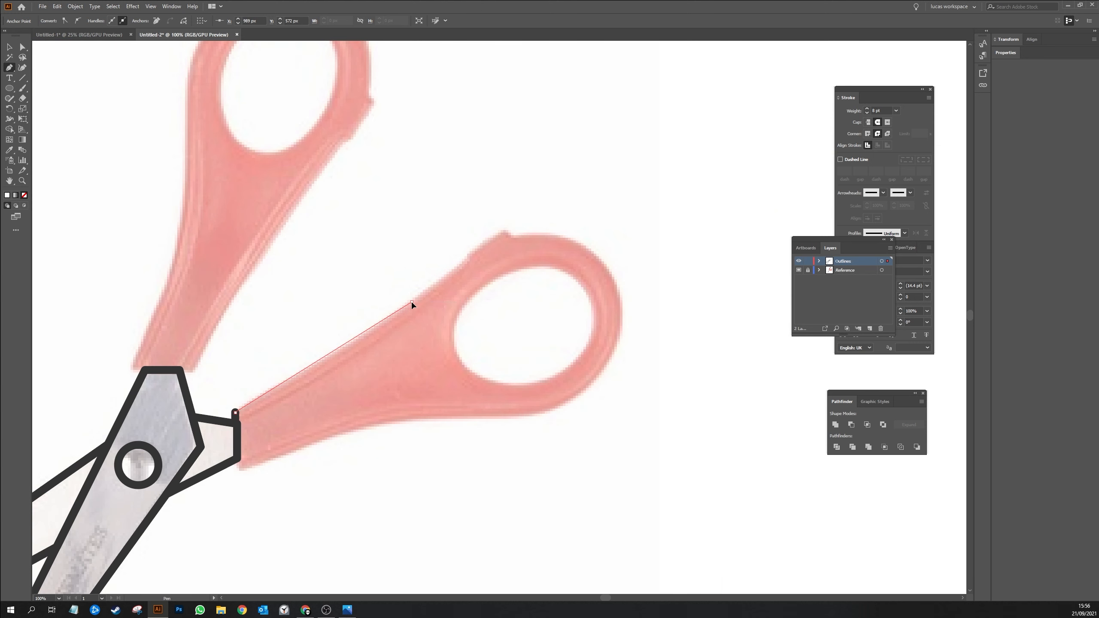
drag(459, 273, 501, 235)
drag(441, 284, 440, 283)
click(469, 258)
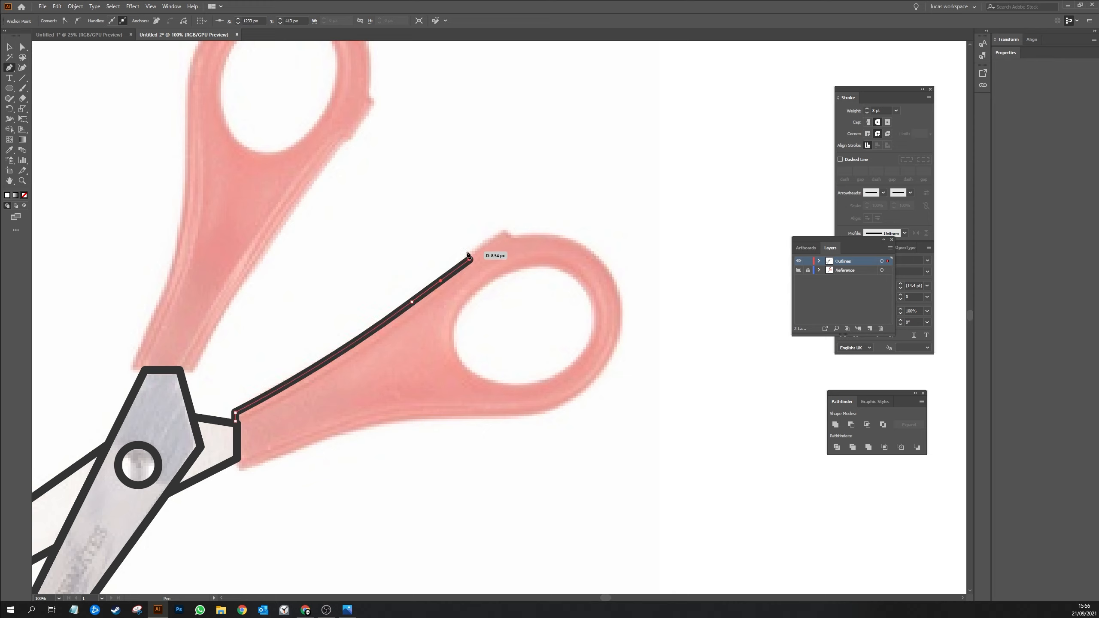
- Continue the handle path around the small raised ridge on top of the finger loop with corner points
click(466, 251)
click(506, 228)
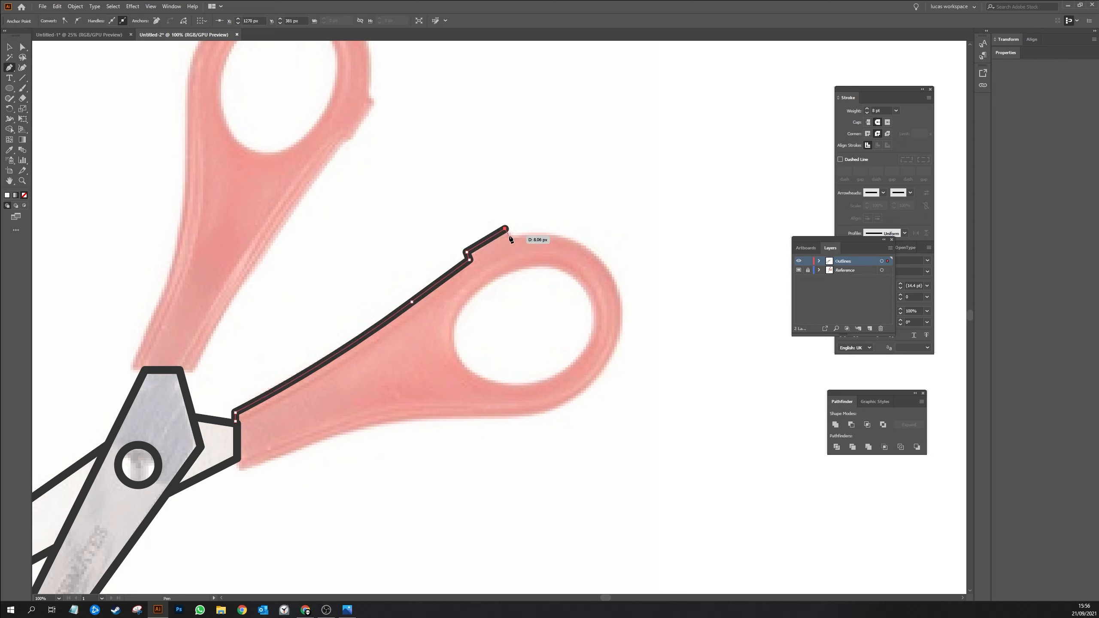
click(510, 236)
- Trace the finger loop's rounded outer end with smooth points, bringing the handle path round to its underside
drag(608, 259, 519, 233)
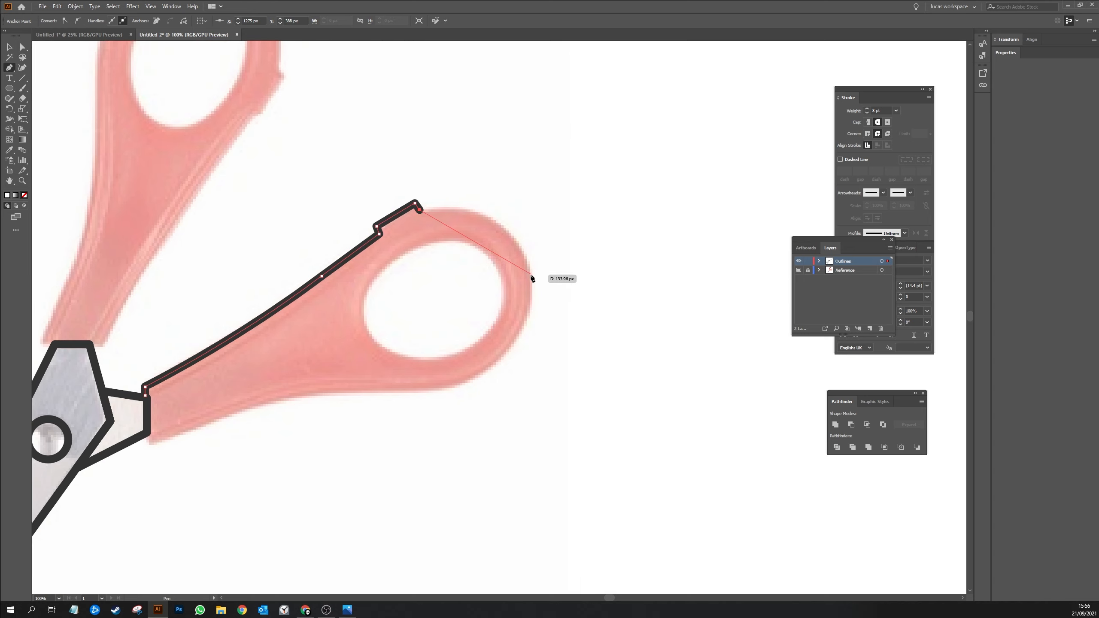
drag(532, 278, 549, 407)
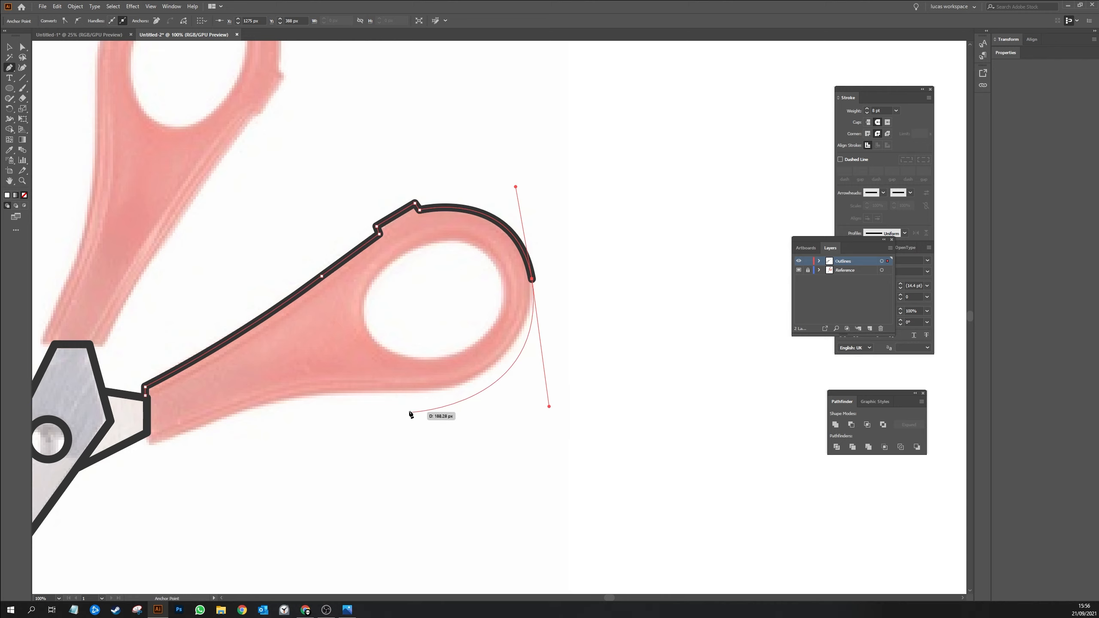
drag(351, 393, 303, 394)
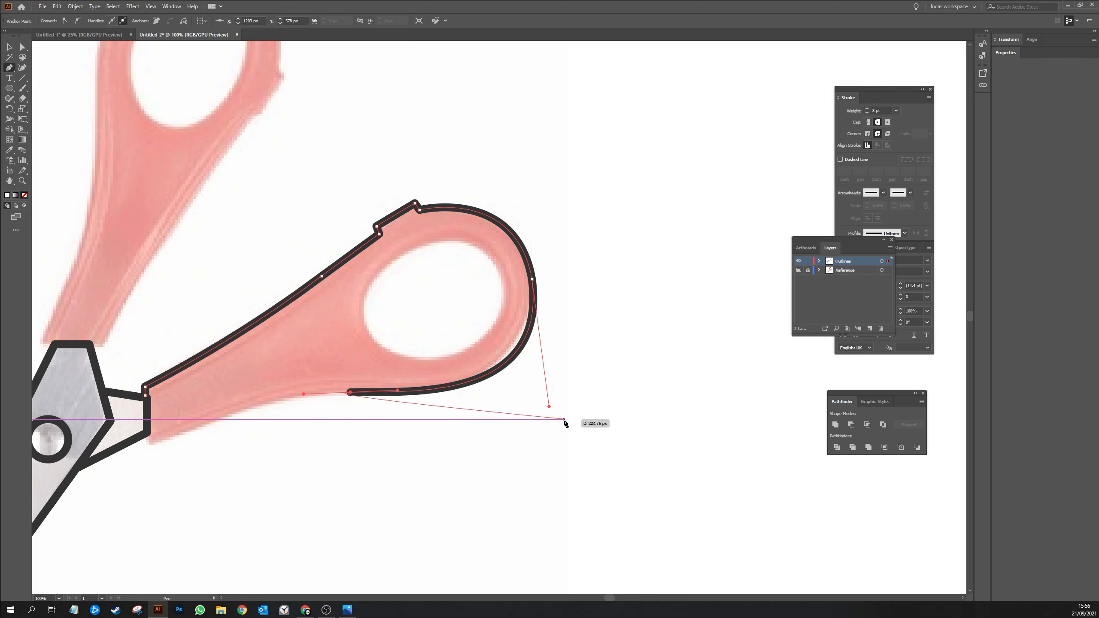
- Switch to Outline view and adjust the outgoing direction handle at the loop's outer end so the curve follows the photo
key(ctrl+y)
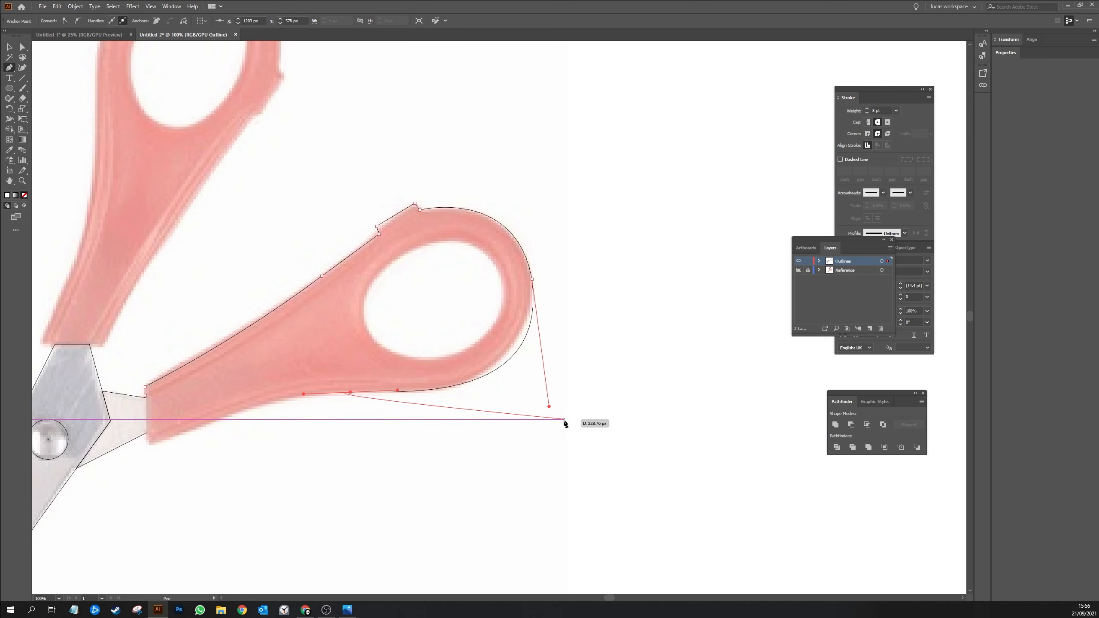
key(alt)
drag(548, 407, 532, 408)
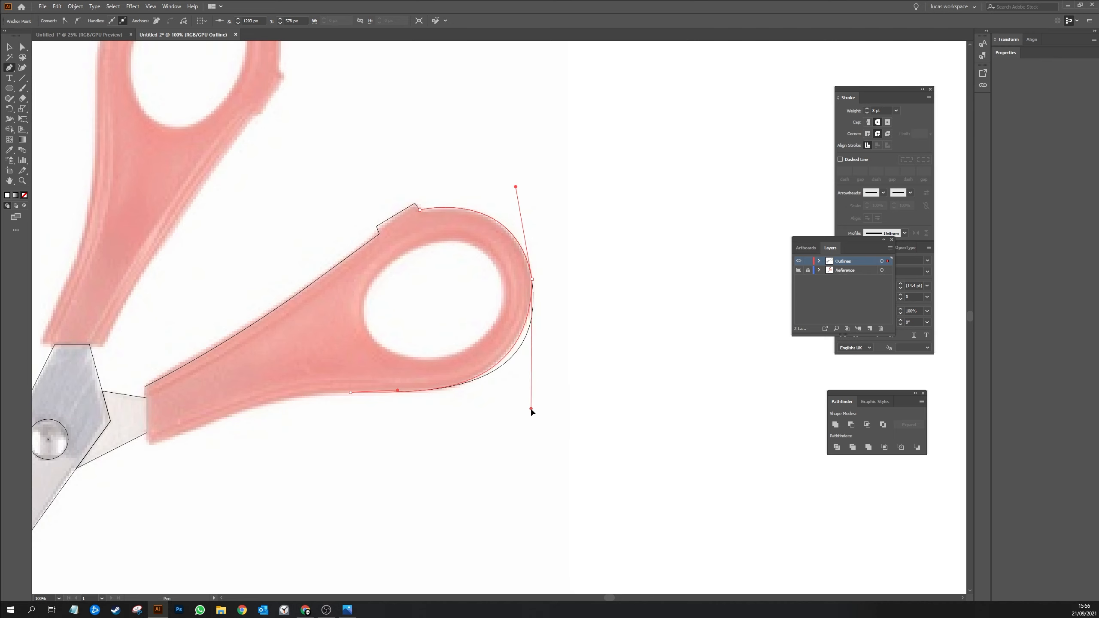
- Curve the handle path along the lower edge to the bottom corner beside the tang and remove that point's outgoing direction handle
drag(345, 417, 550, 344)
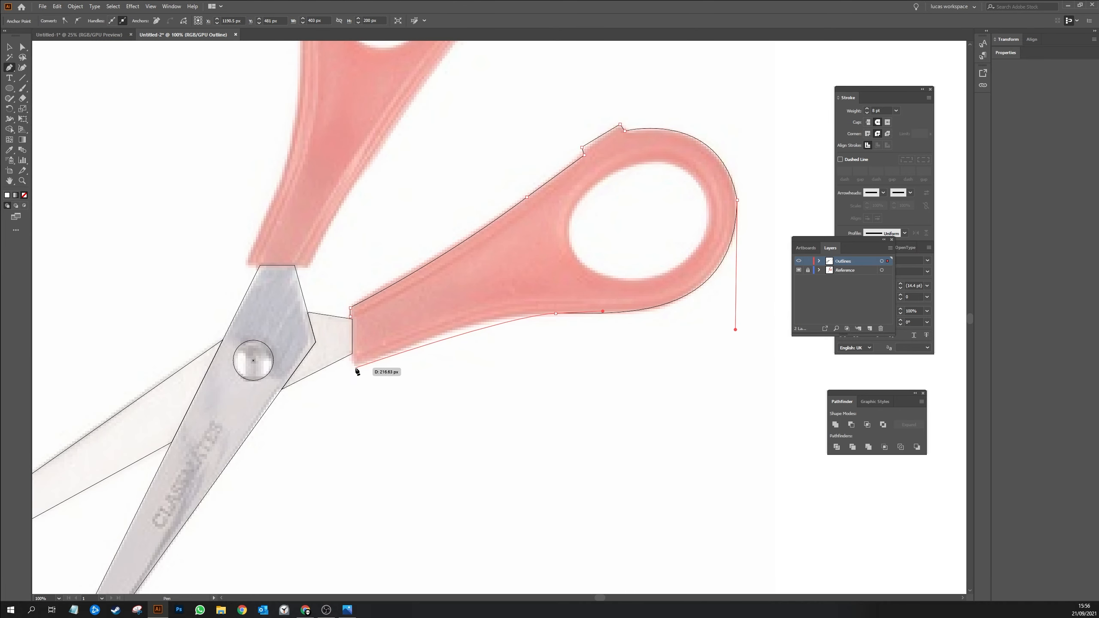
drag(355, 368, 315, 392)
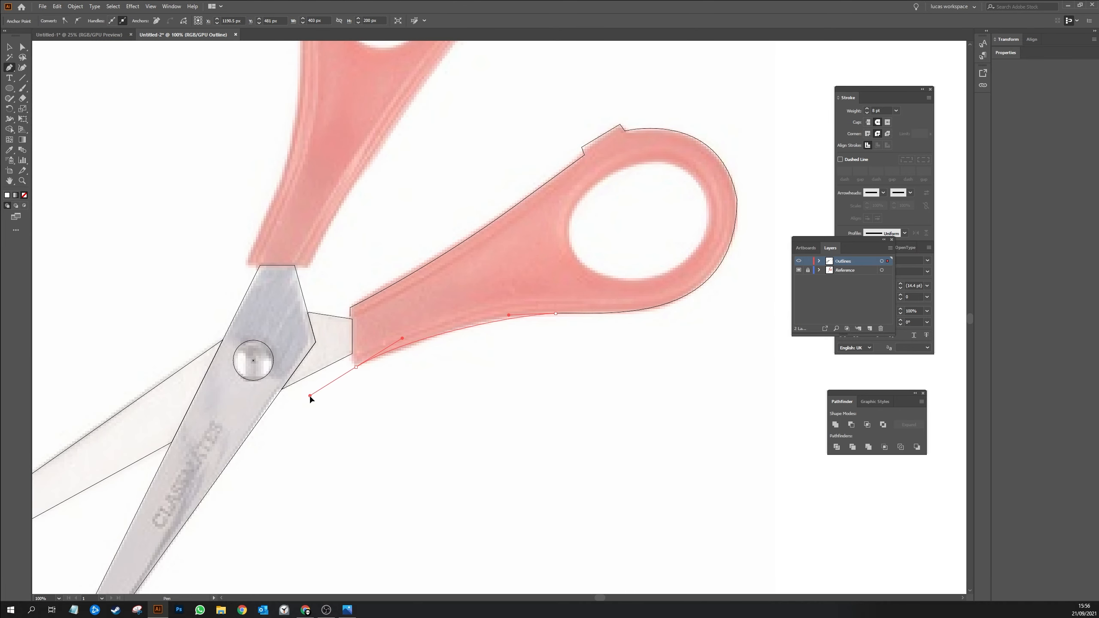
click(355, 367)
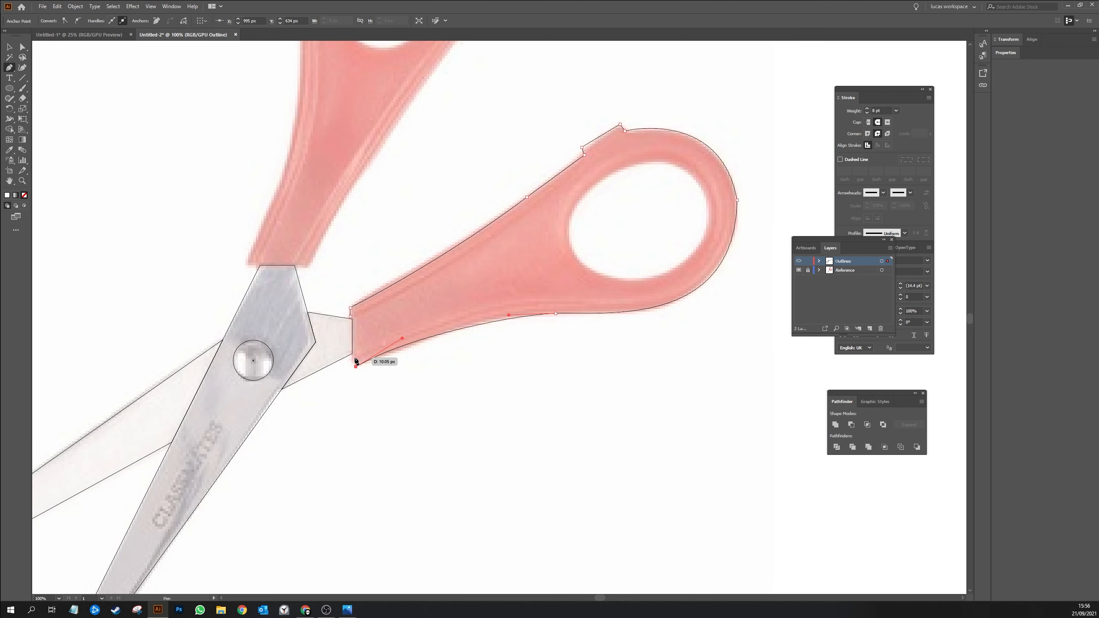
- Close the handle path at its starting point, routing it through corner points that overlap the tang's end
click(350, 355)
key(ctrl+equal)
key(ctrl+equal)
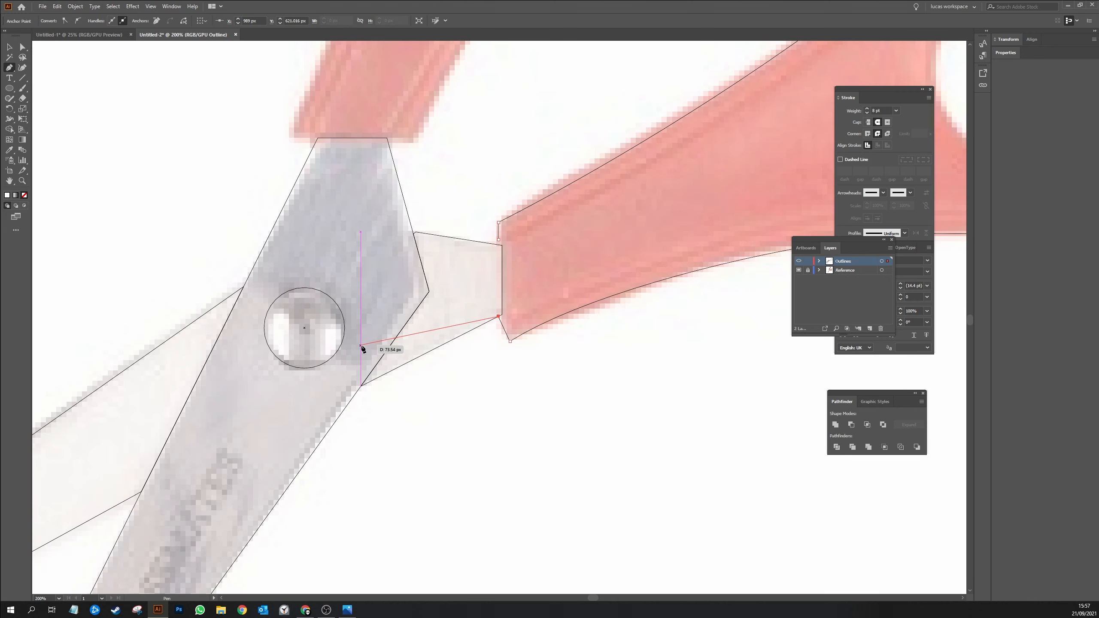
click(479, 271)
click(498, 245)
key(v)
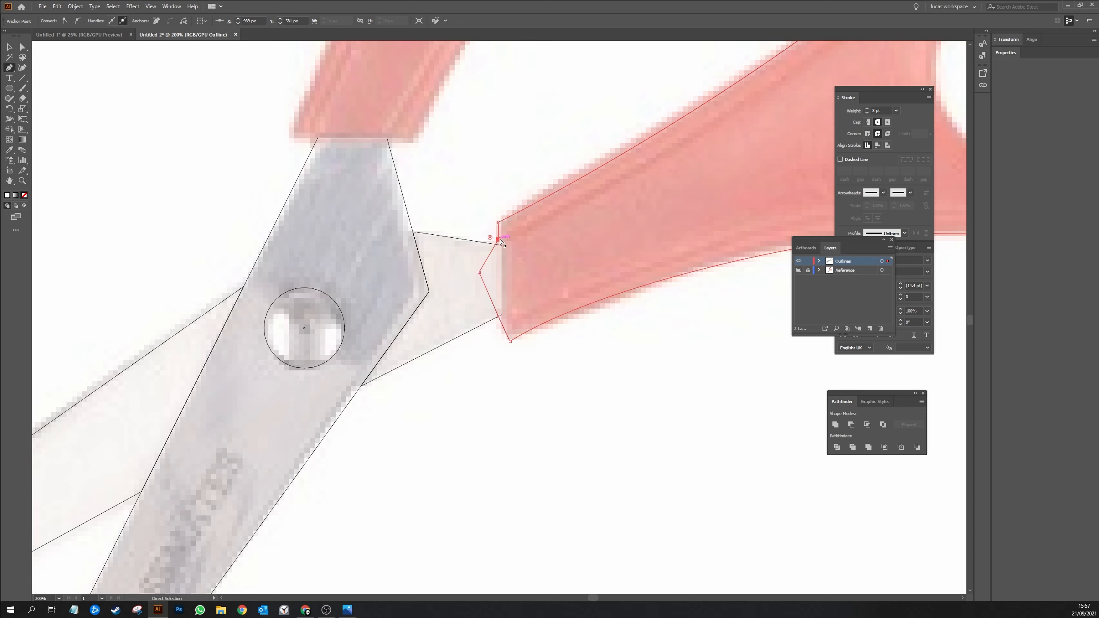
key(ctrl+minus)
key(ctrl+minus)
key(ctrl+minus)
key(ctrl+minus)
key(ctrl+equal)
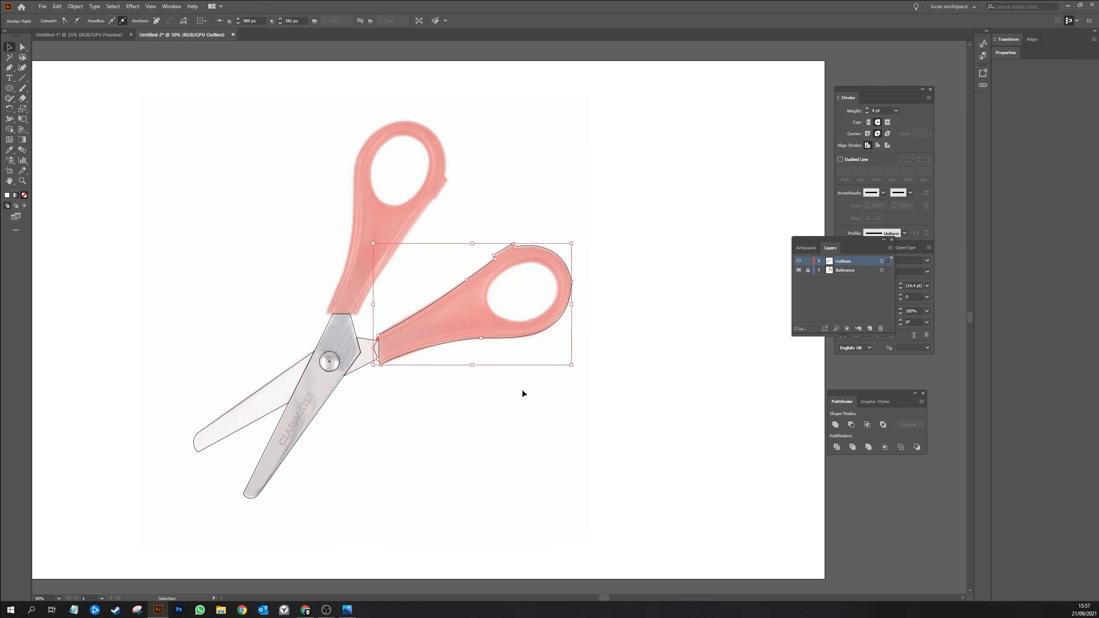
- Return to Preview mode and round the corners of the grip notch on the lower handle's upper edge
ctrl+click(521, 390)
key(ctrl+y)
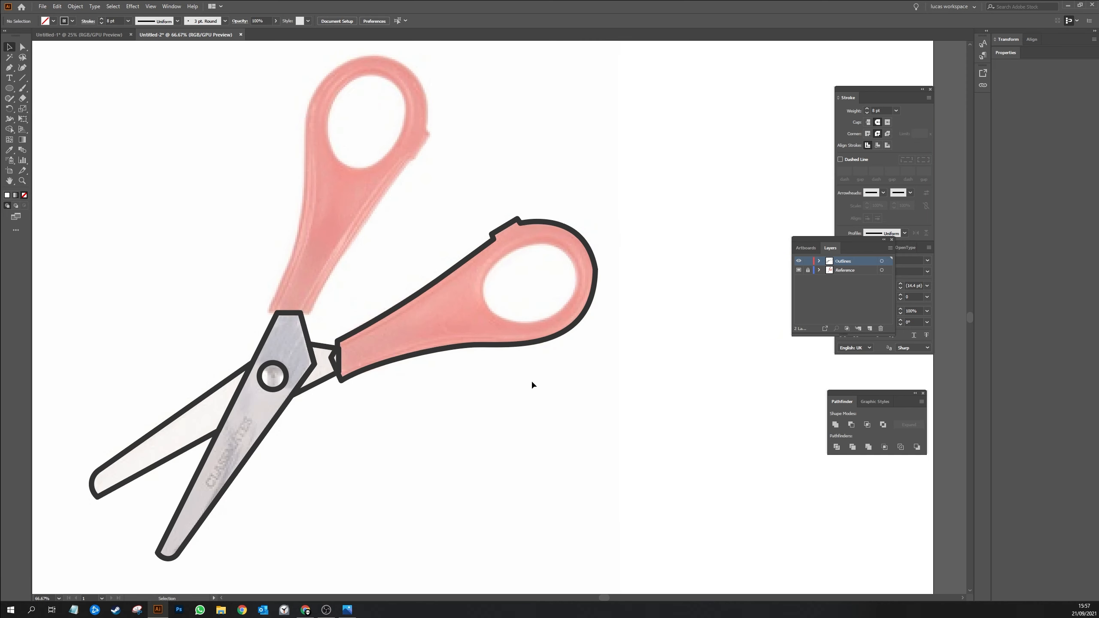
key(ctrl+equal)
key(ctrl+equal)
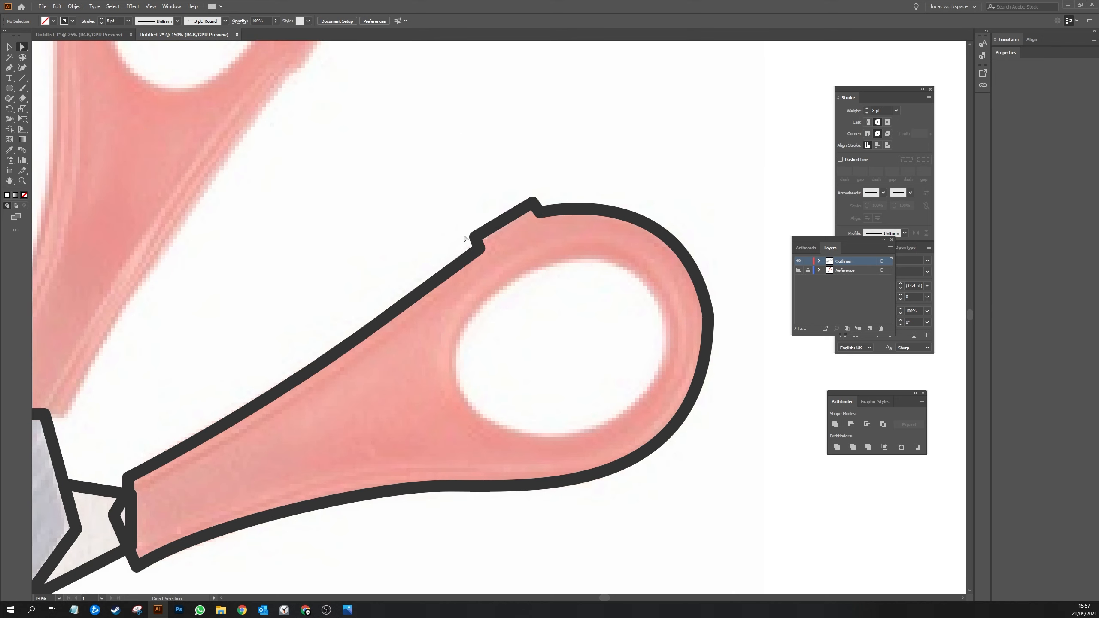
click(471, 241)
drag(552, 196, 529, 221)
drag(547, 204, 557, 192)
- Smooth the kink at the outer end of the lower handle's finger loop
click(592, 192)
drag(737, 307, 281, 302)
click(651, 194)
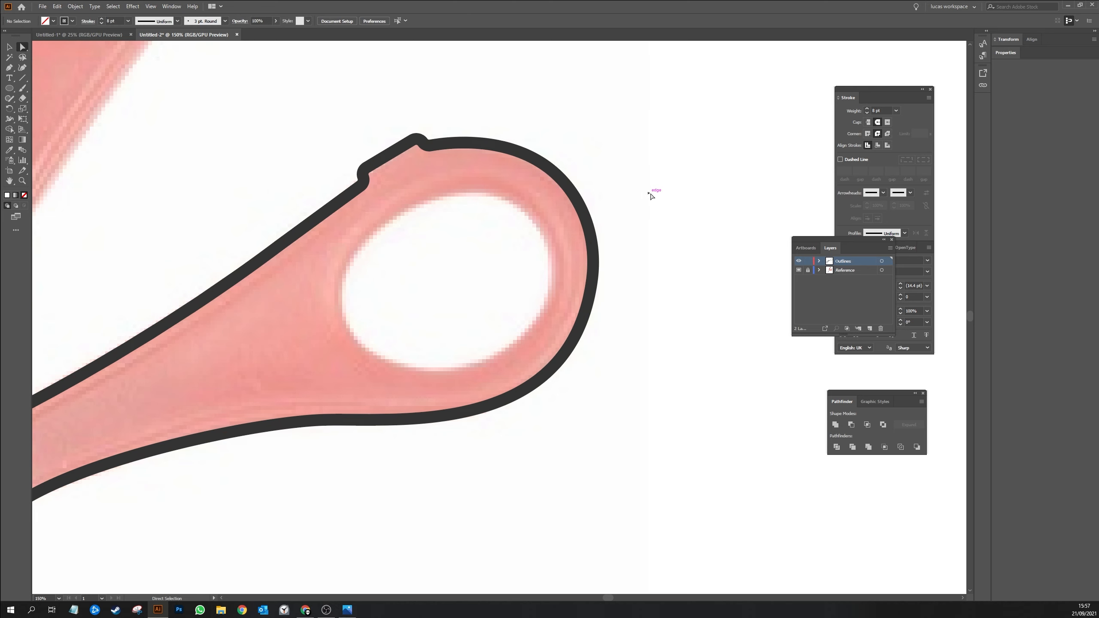
- Draw an ellipse over the lower handle's finger hole, then rotate and stretch it to match the photo
key(l)
drag(545, 234, 342, 353)
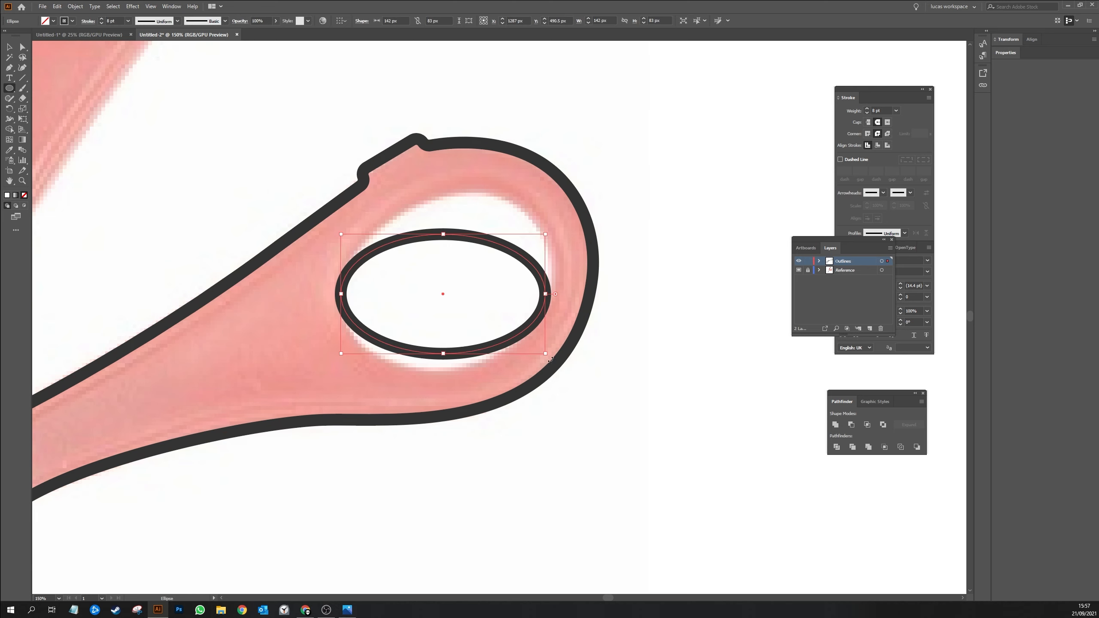
drag(551, 359, 580, 320)
drag(424, 237, 415, 211)
drag(537, 247, 547, 241)
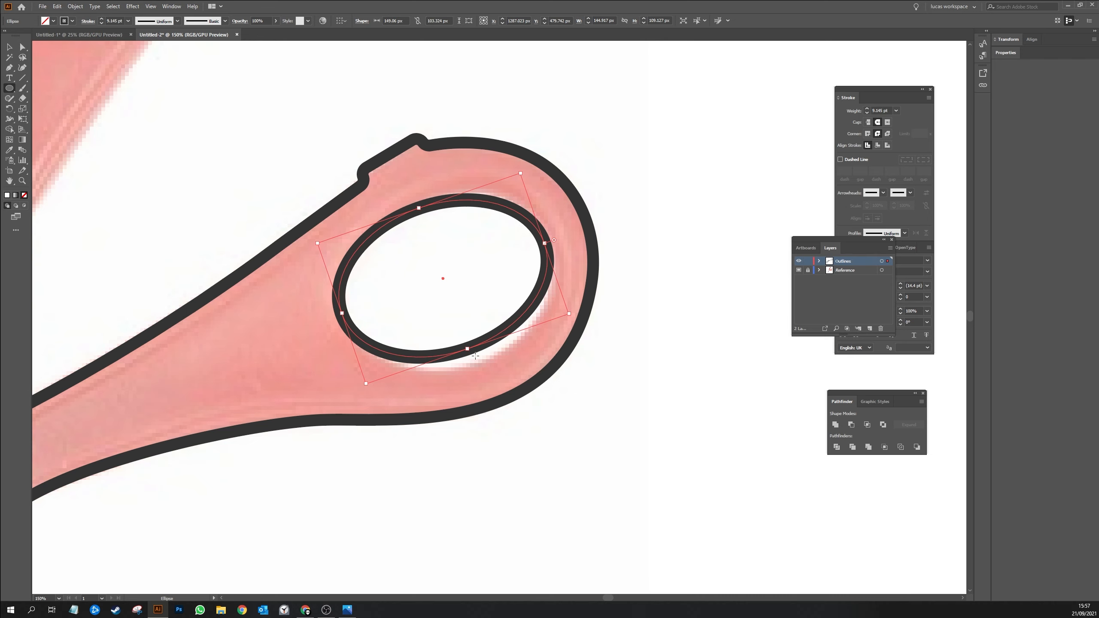
drag(467, 352, 471, 365)
key(v)
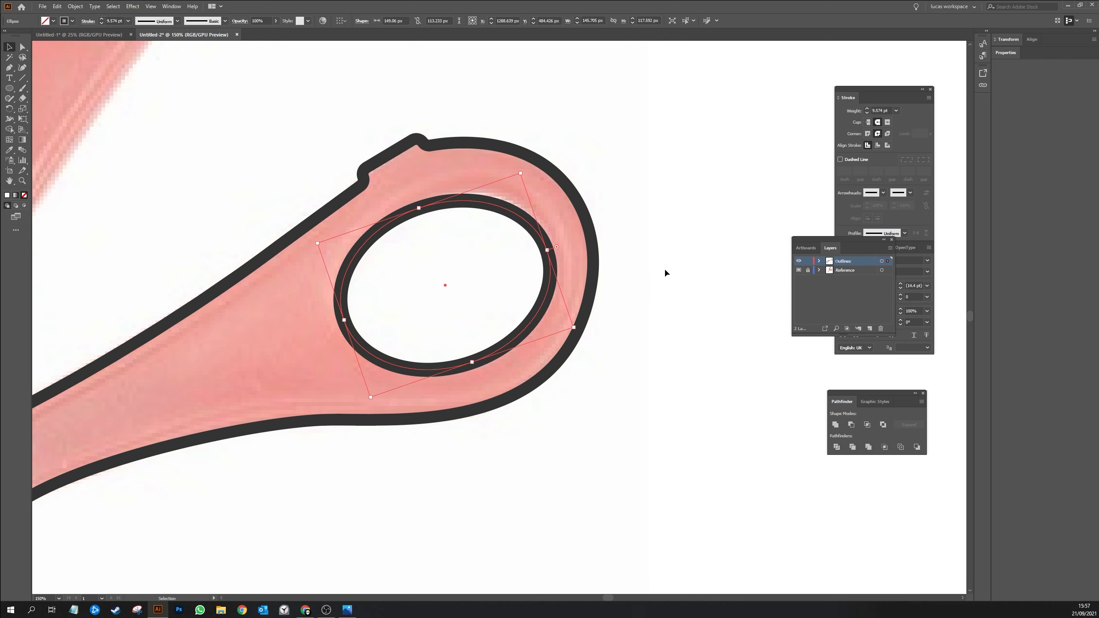
click(664, 268)
- Clean up the overlapping regions where the tang meets the lower handle using the Shape Builder
key(ctrl+minus)
key(ctrl+minus)
drag(494, 278, 573, 190)
key(ctrl+a)
key(shift+m)
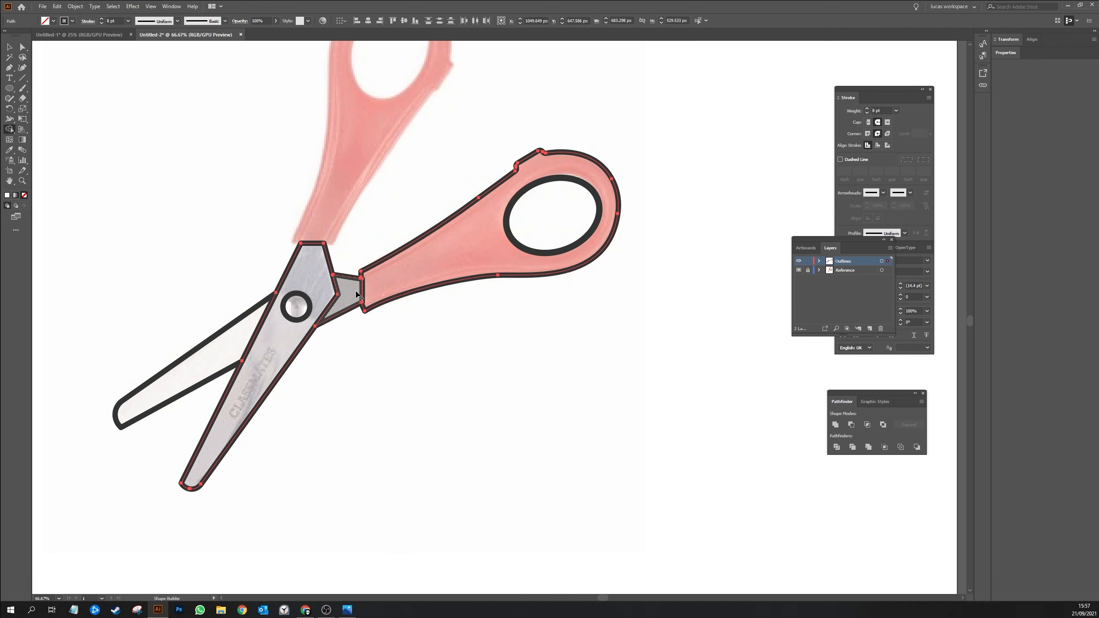
key(v)
click(477, 325)
scroll(503, 226, up, 1)
scroll(548, 334, up, 3)
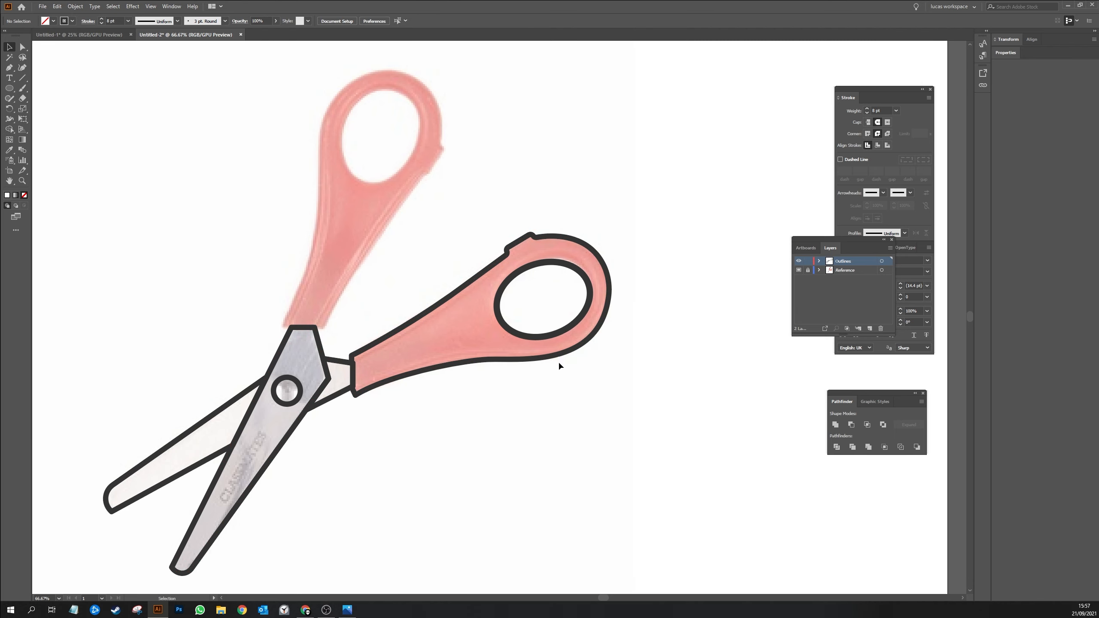
- Start the upper handle path with a straight base across the blade's top, then curve it up the inner edge to the grip notch
key(ctrl+plus)
drag(316, 295, 421, 352)
key(p)
click(289, 367)
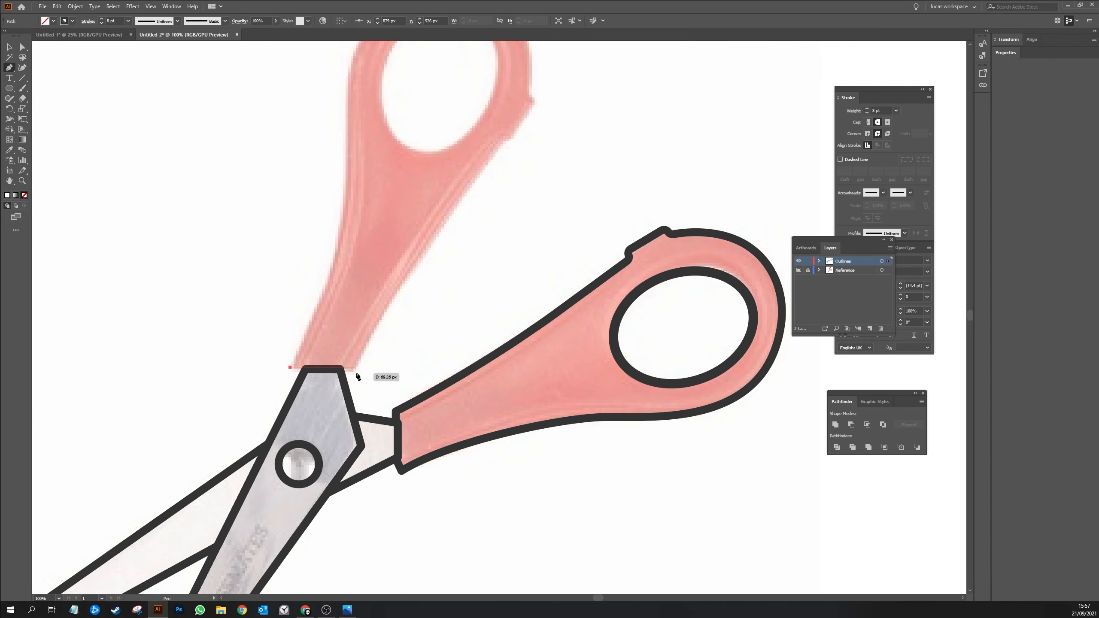
click(357, 368)
drag(450, 236, 366, 321)
key(ctrl+minus)
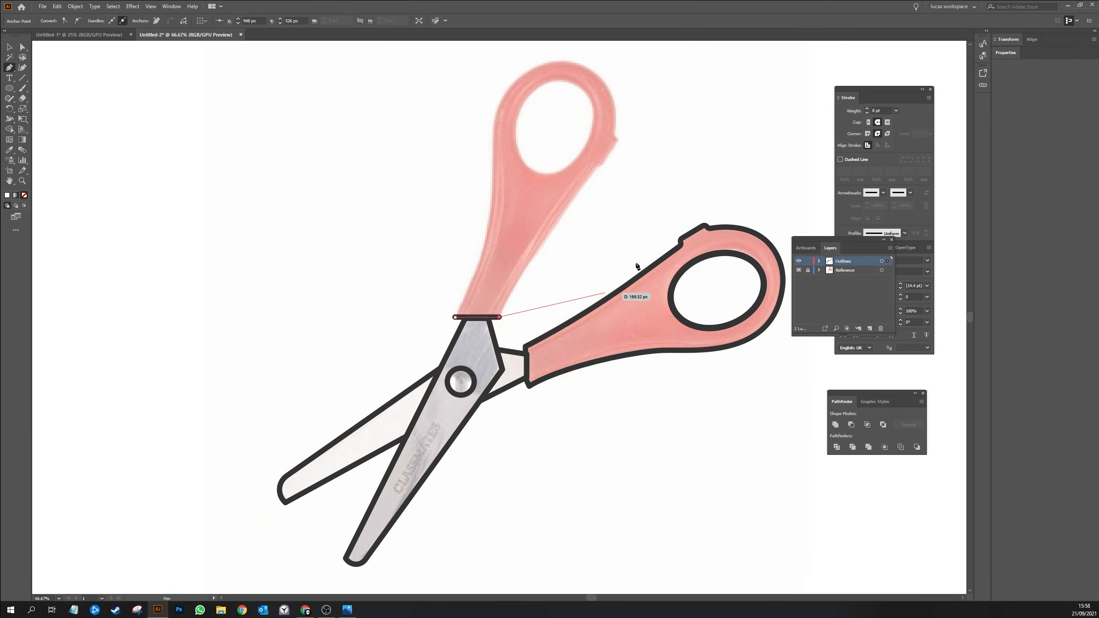
drag(634, 262, 340, 331)
drag(306, 234, 371, 168)
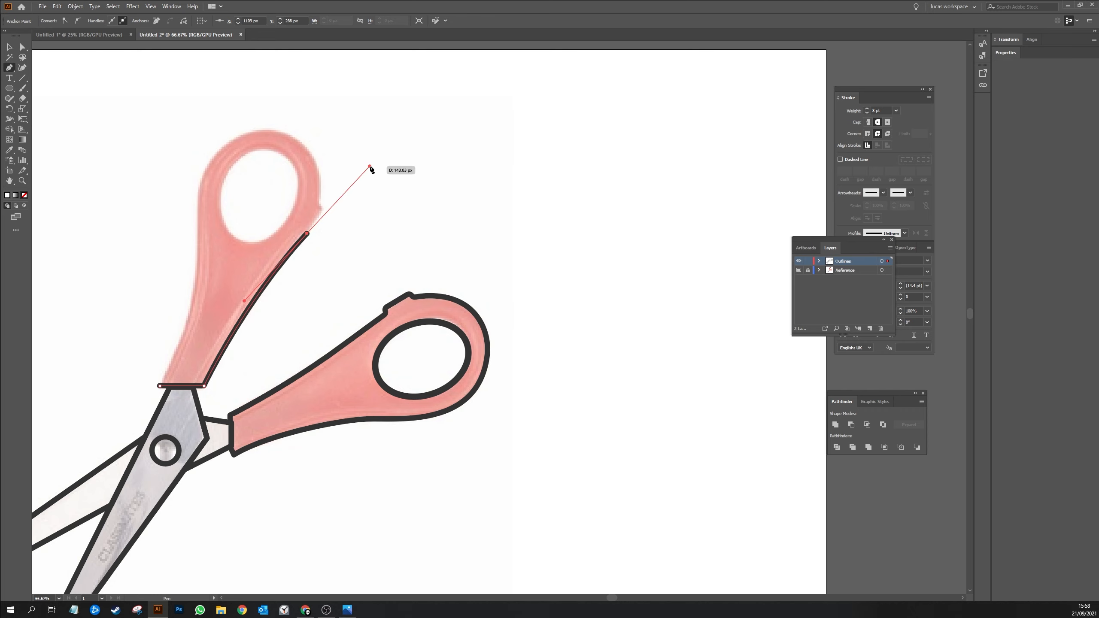
- Reposition the point at the start of the upper handle's grip notch, remove its outgoing direction handle and trace the notch with corner points
key(ctrl+plus)
key(ctrl+plus)
key(ctrl+plus)
drag(498, 317, 490, 313)
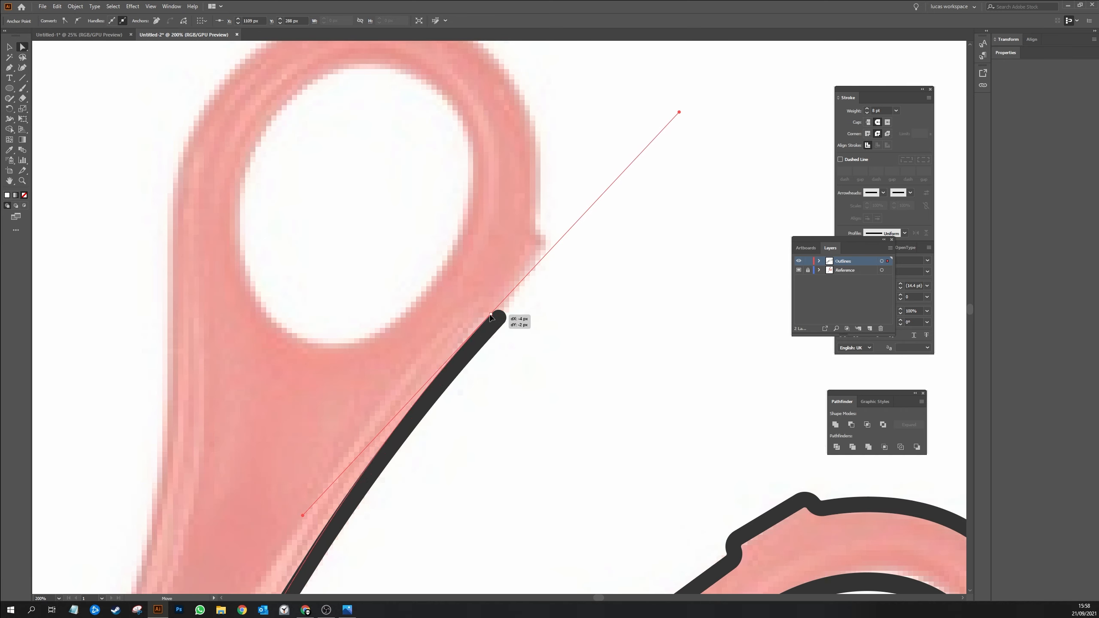
click(491, 313)
click(501, 322)
click(550, 243)
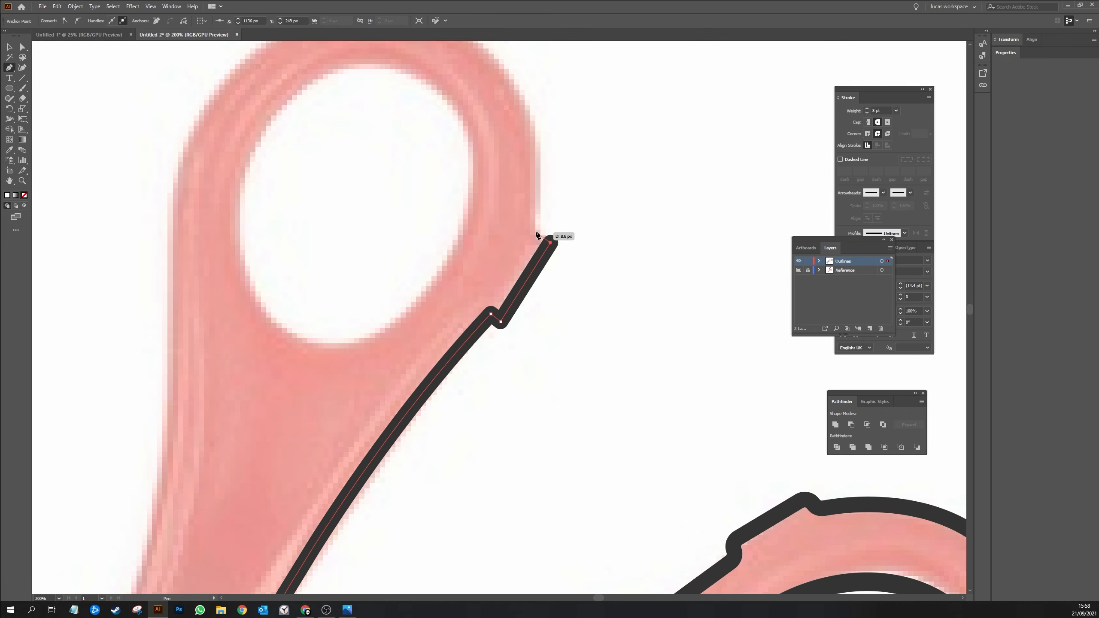
click(533, 231)
- Trace the upper finger loop's rounded top down to its outer side and adjust the top point's outgoing direction handle
key(ctrl+minus)
key(ctrl+minus)
drag(434, 206, 338, 182)
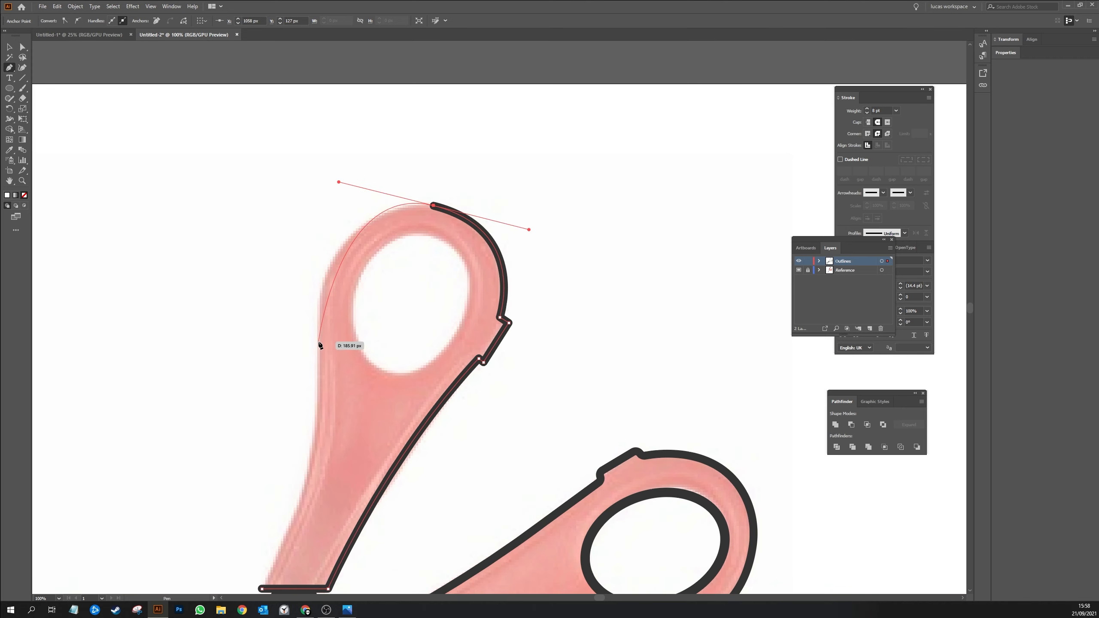
drag(319, 342, 328, 402)
drag(339, 182, 336, 204)
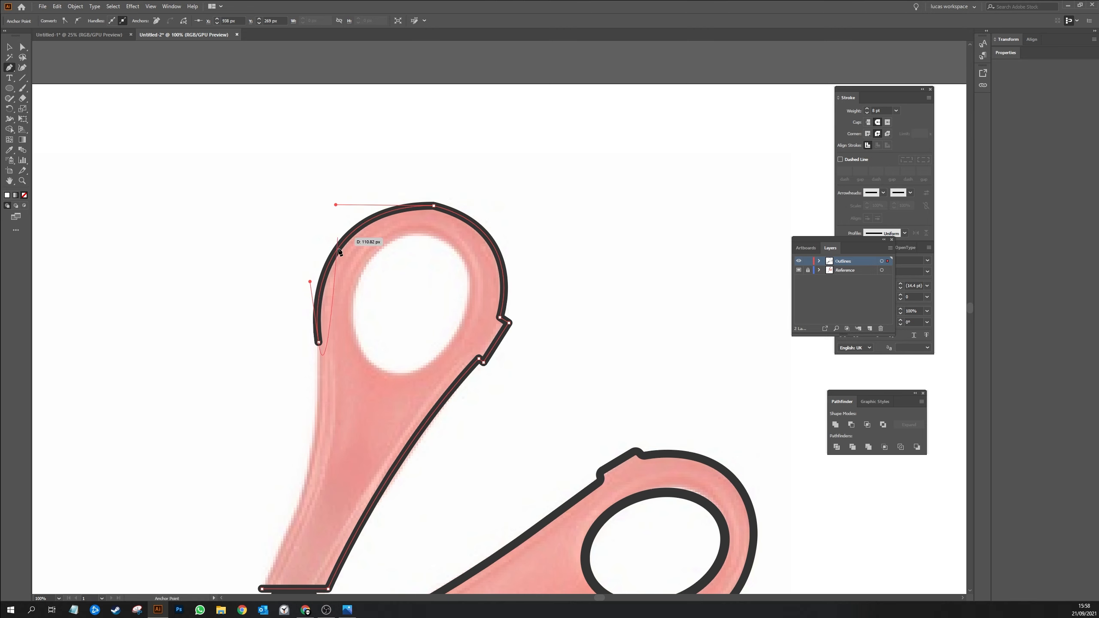
- Close the upper handle path at its starting point with a curve down the outer edge
drag(340, 487, 478, 234)
drag(401, 336, 355, 409)
drag(647, 299, 485, 536)
- Round the anchor point at the top of the upper finger loop and the corners of its grip notch
key(a)
click(410, 190)
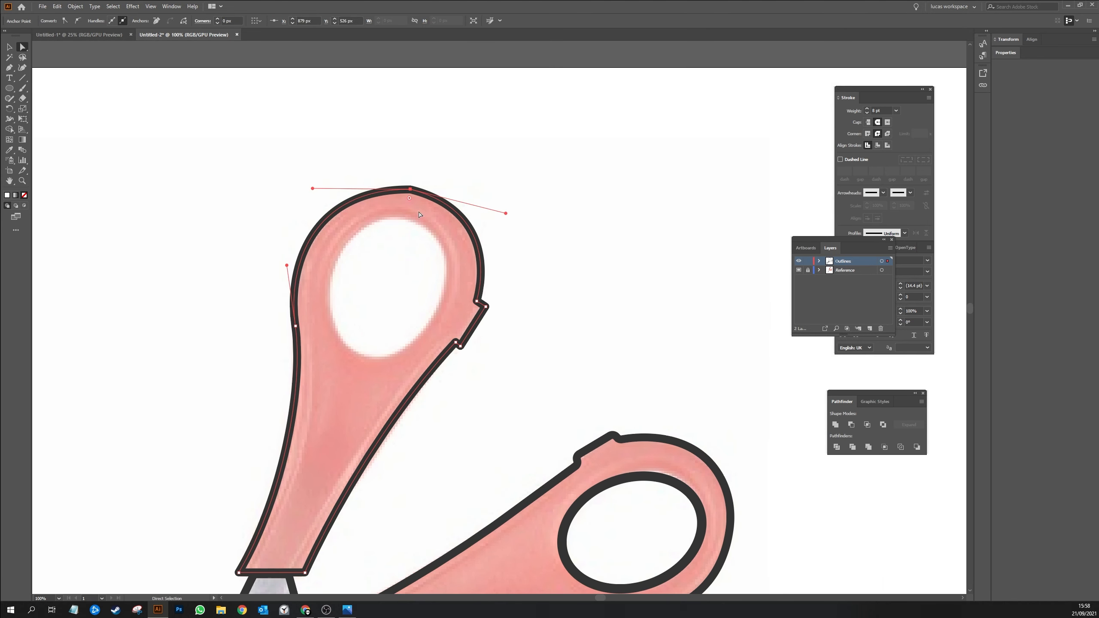
drag(411, 201, 378, 364)
click(508, 334)
drag(509, 334, 441, 329)
click(483, 278)
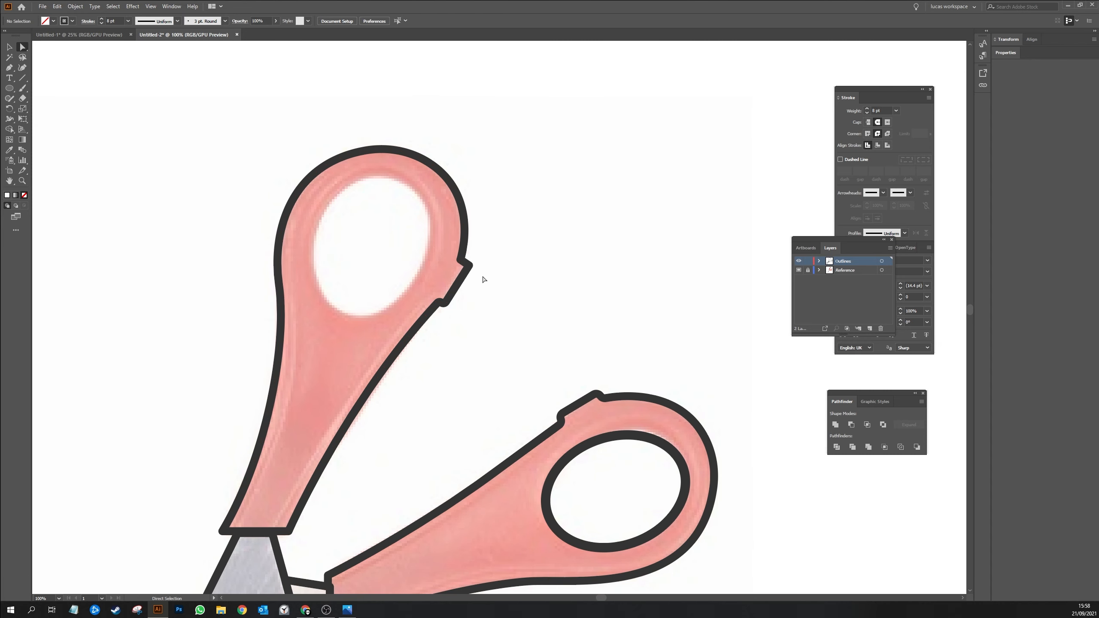
drag(483, 279, 472, 257)
click(539, 240)
drag(540, 239, 570, 184)
- Draw an ellipse over the upper handle's finger hole, then rotate and stretch it to match the photo
key(l)
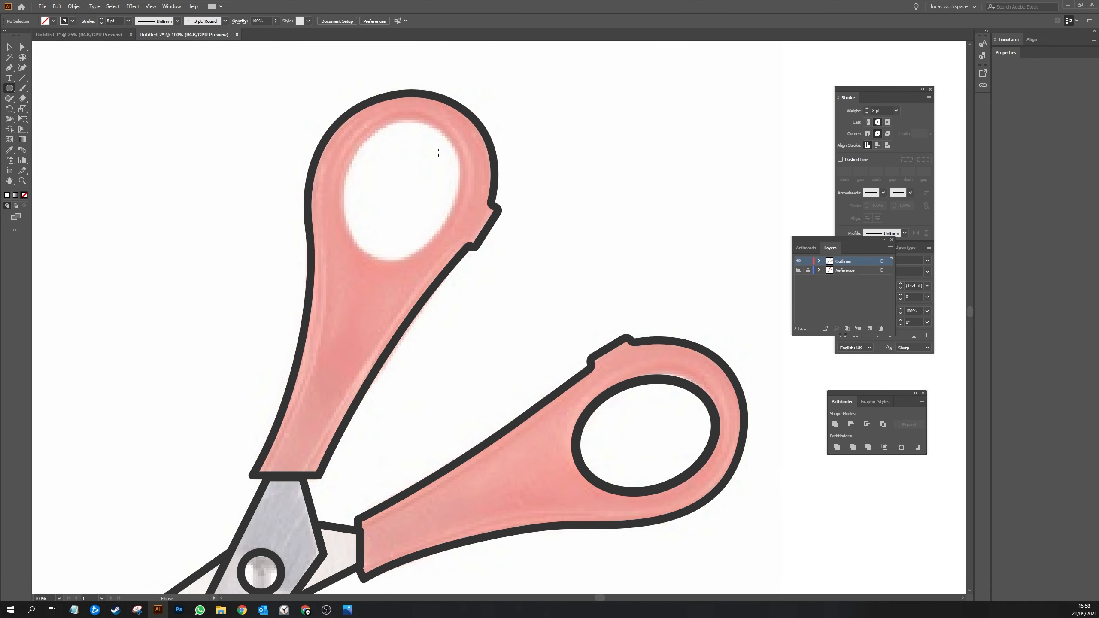
mouse_move(416, 121)
mouse_down()
mouse_move(360, 262)
mouse_move(397, 273)
mouse_up()
mouse_move(415, 198)
mouse_down()
mouse_move(463, 213)
mouse_move(453, 208)
mouse_up()
drag(361, 184, 347, 181)
key(v)
click(623, 200)
key(ctrl+minus)
key(ctrl+minus)
key(ctrl+minus)
key(ctrl+equal)
key(ctrl+equal)
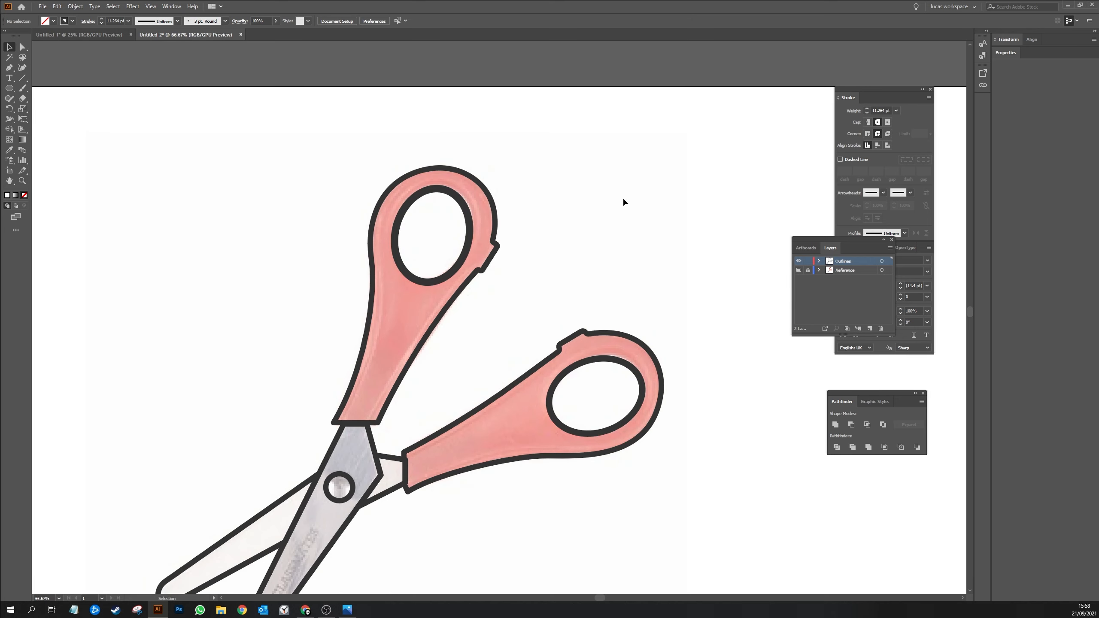
space+drag(437, 493, 462, 377)
click(435, 374)
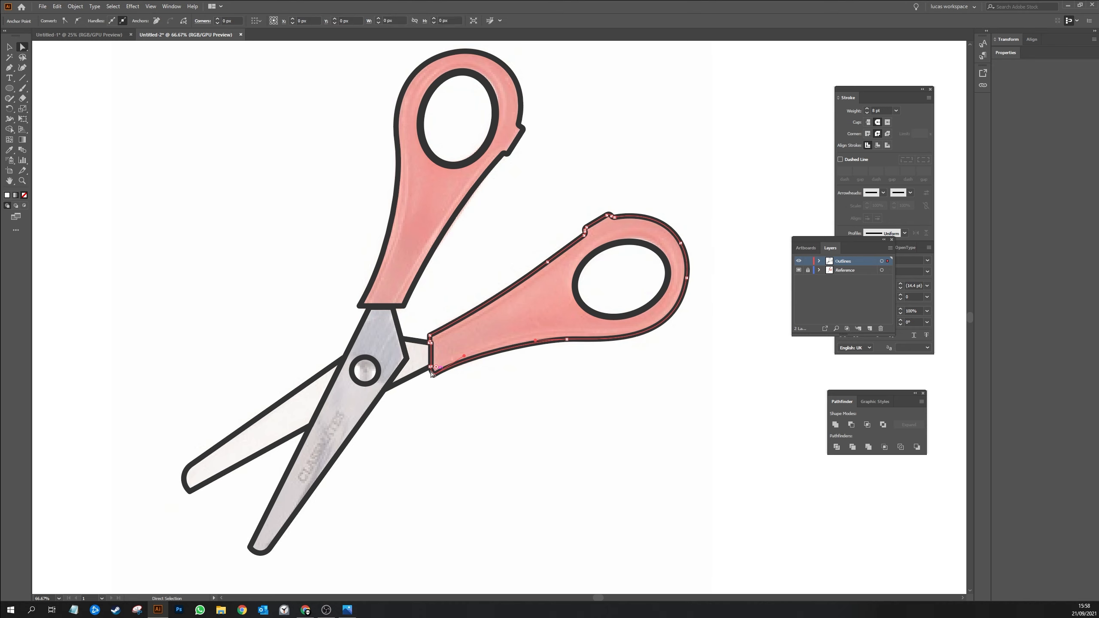
key(Delete)
key(Delete)
key(ctrl+z)
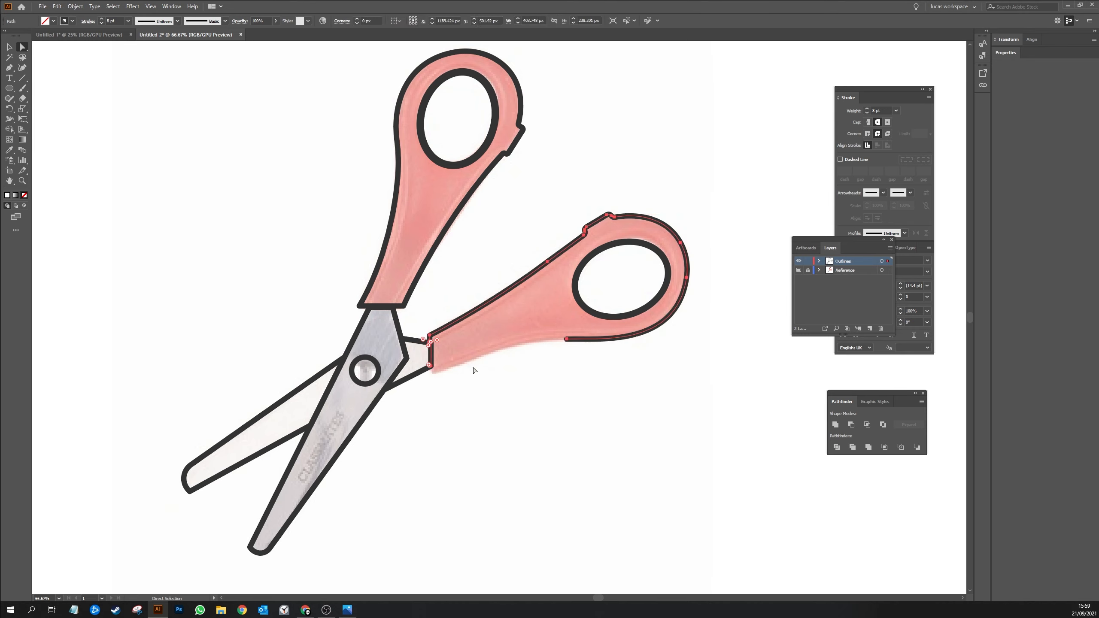
key(ctrl+z)
click(455, 381)
- Delete the surplus anchor points at the lower handle's tang end, leaving the path open between its upper and lower corners
key(ctrl+equal)
key(ctrl+equal)
key(ctrl+equal)
space+drag(369, 377, 475, 262)
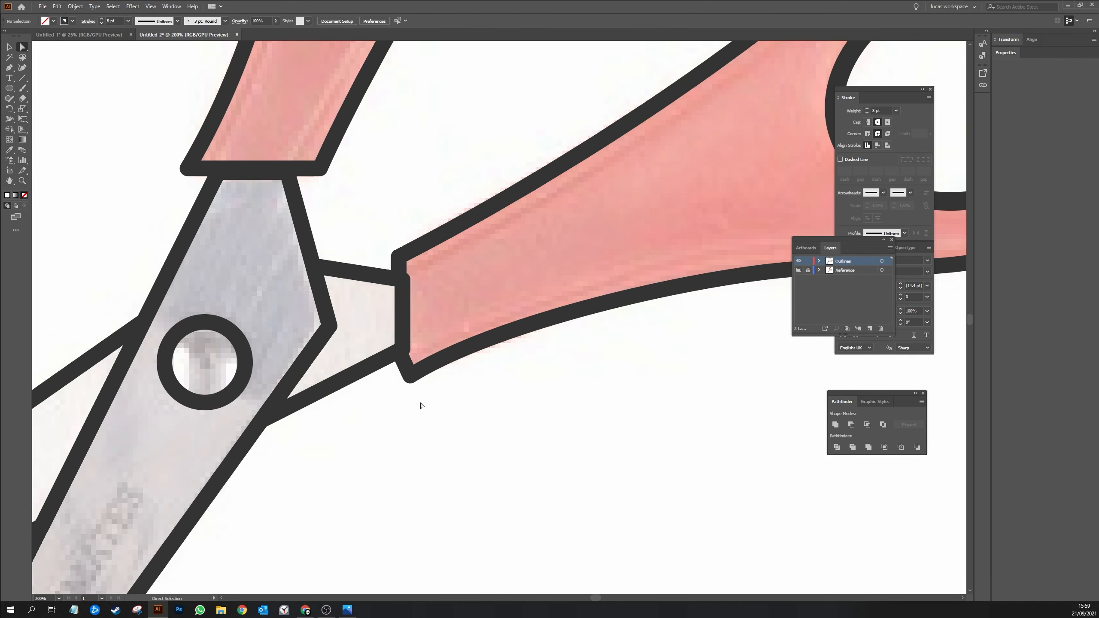
drag(420, 403, 403, 362)
click(399, 351)
key(Delete)
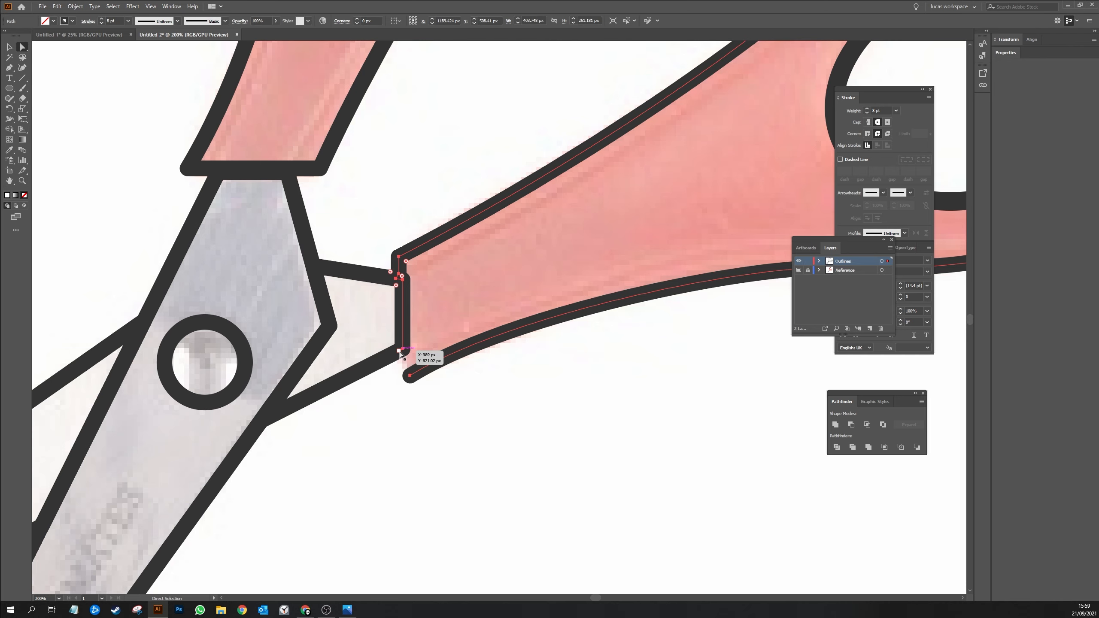
click(397, 279)
key(Delete)
click(398, 274)
key(Delete)
click(440, 334)
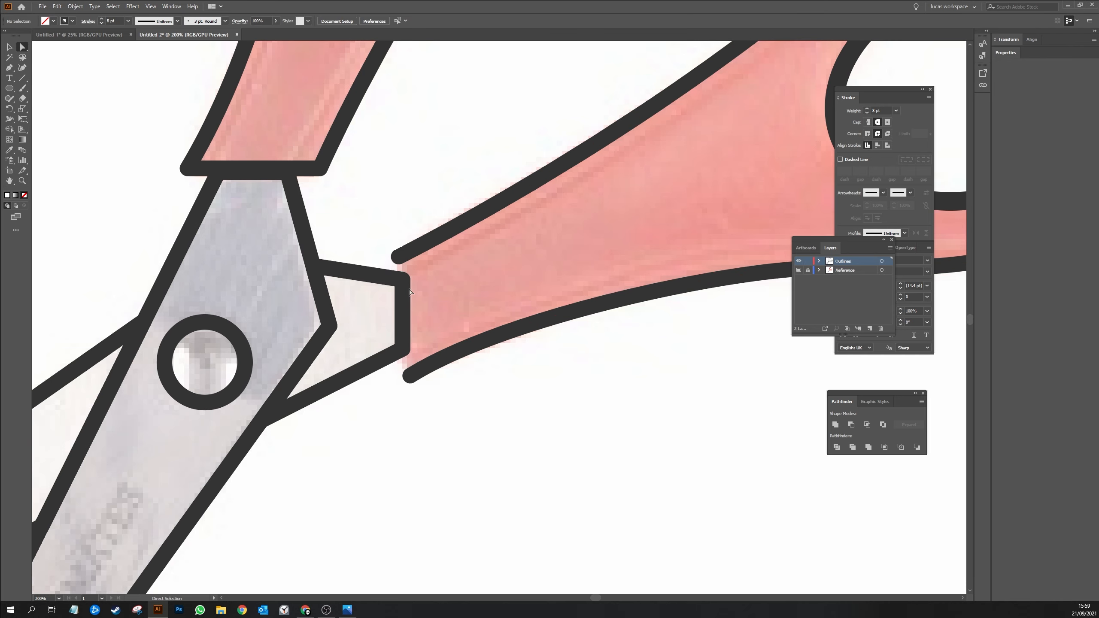
- Extend the lower handle path from its upper corner with a straight vertical edge down to the lower corner
key(p)
click(399, 256)
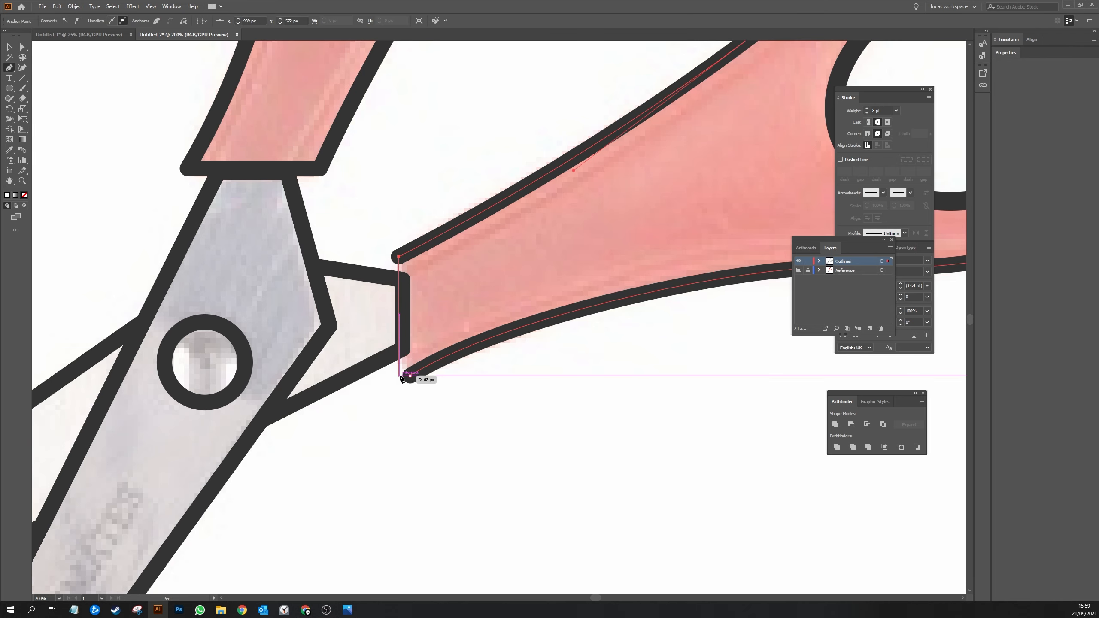
shift+click(403, 375)
- Shift the lower handle outline slightly right to line up with the tang's end and tidy its bottom corner
key(v)
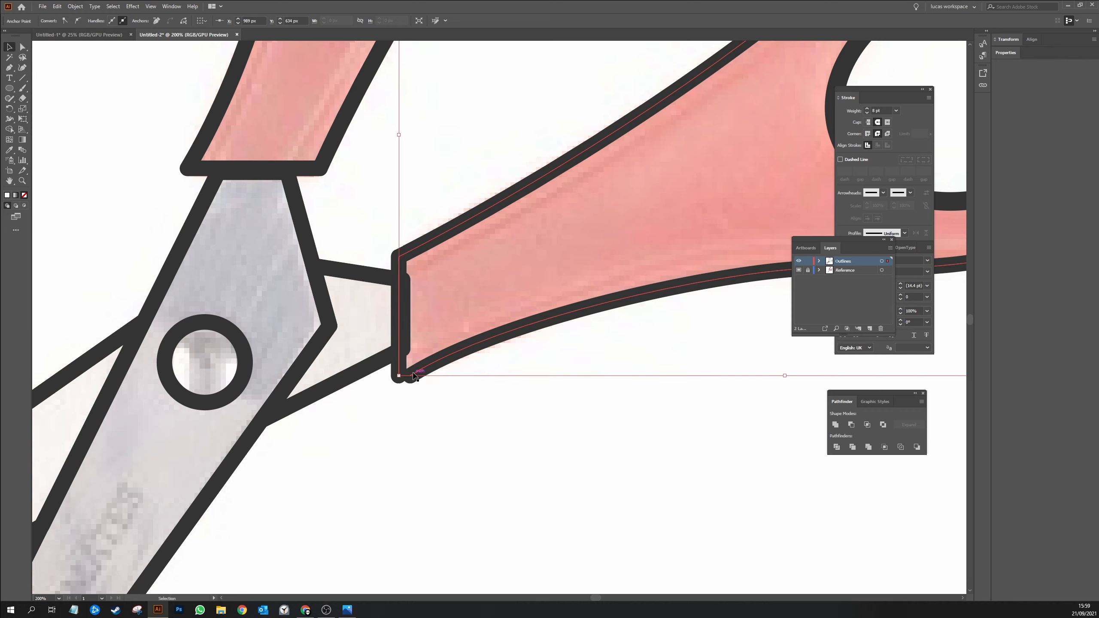
click(421, 384)
drag(424, 371, 427, 371)
key(a)
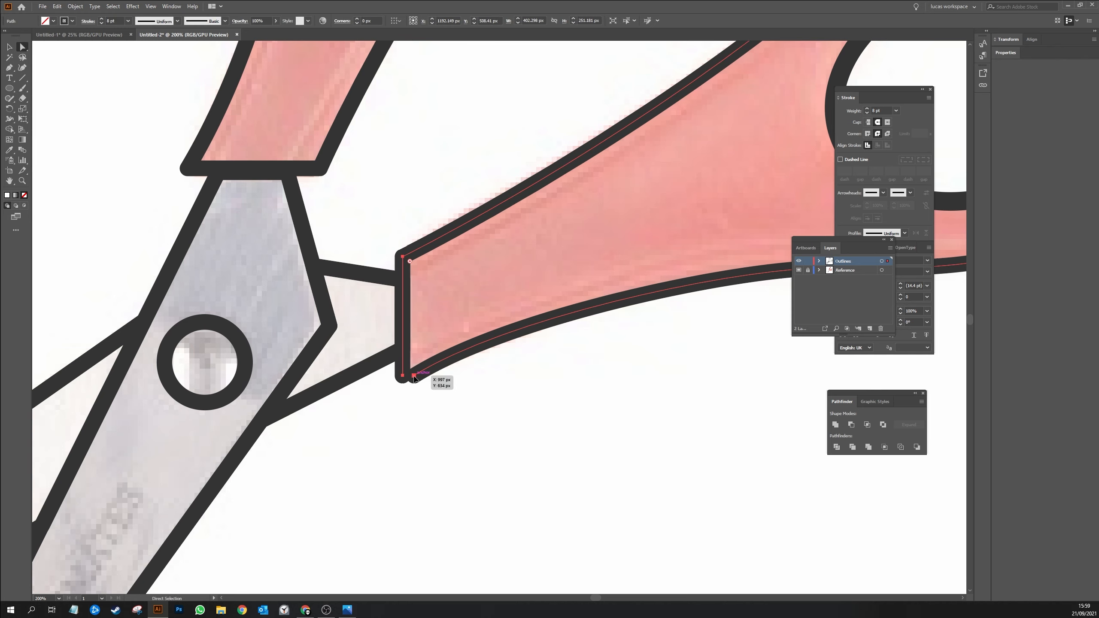
click(403, 376)
click(415, 389)
- Match the upper finger-hole ellipse's stroke to the 8 pt handle outline using the Eyedropper
key(ctrl+minus)
key(ctrl+minus)
key(ctrl+minus)
key(ctrl+minus)
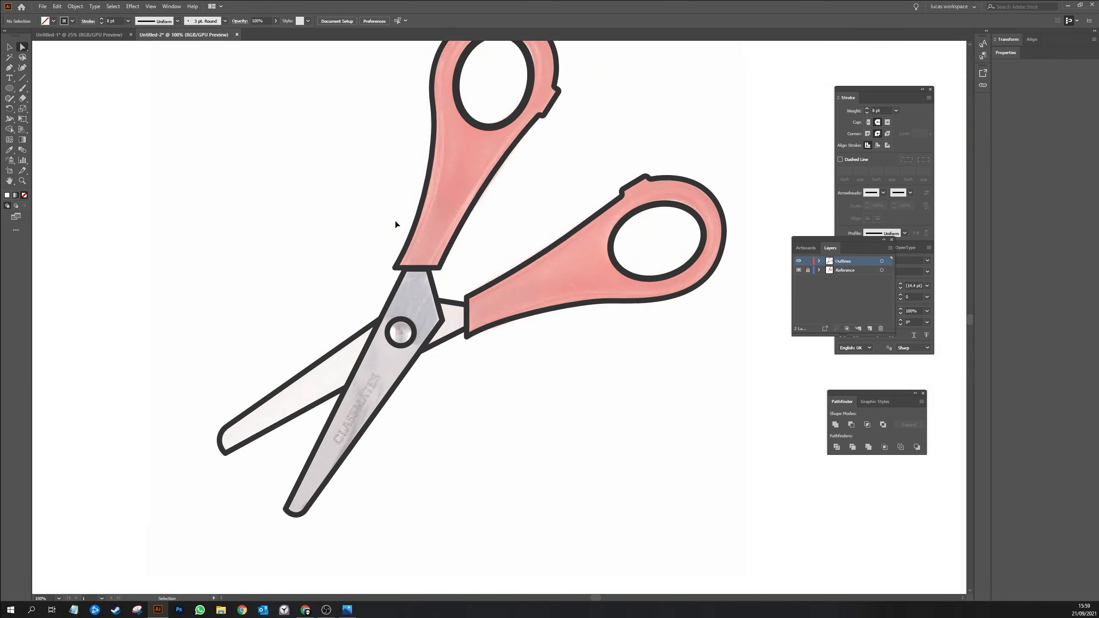
drag(418, 281, 350, 311)
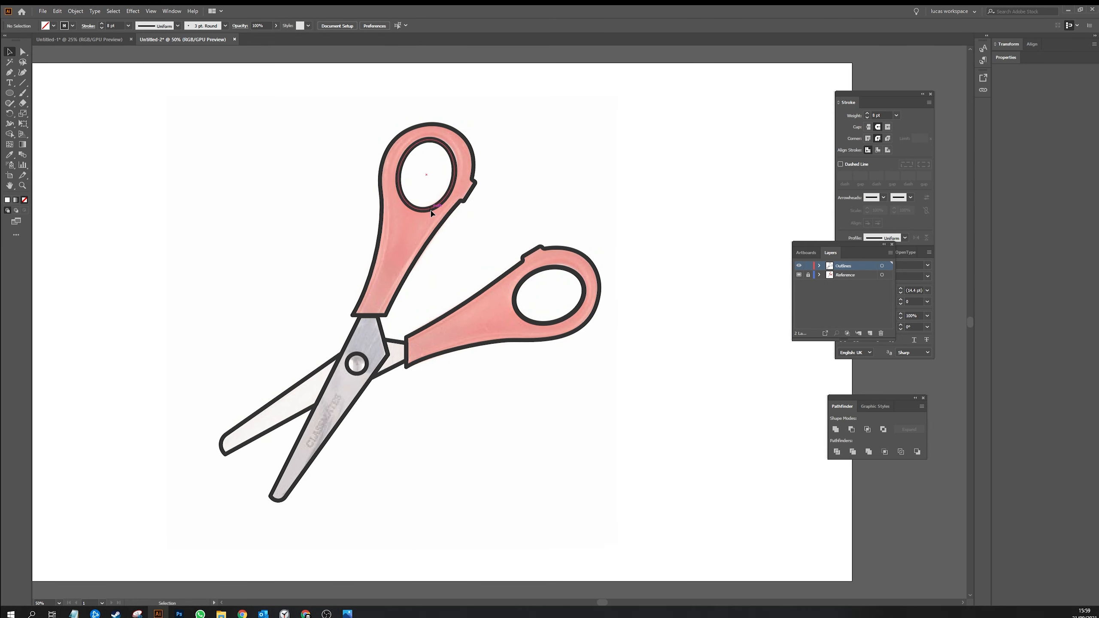
click(430, 210)
key(i)
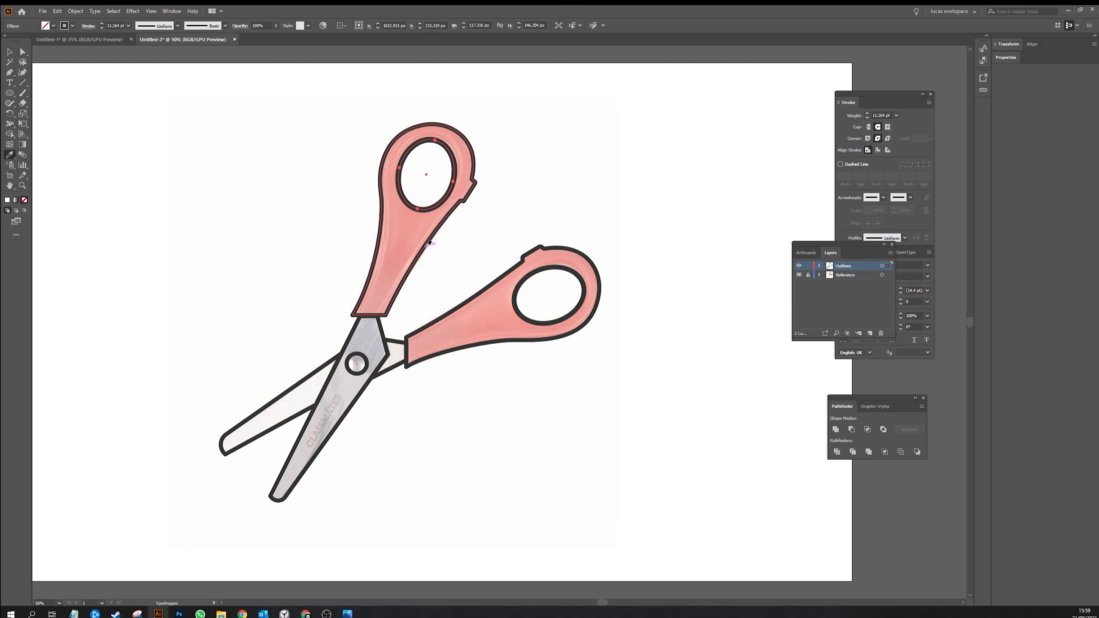
click(430, 253)
key(v)
click(489, 244)
- Select the upper handle outline with its finger-hole ellipse and subtract the hole using the Shape Builder
drag(468, 258, 485, 203)
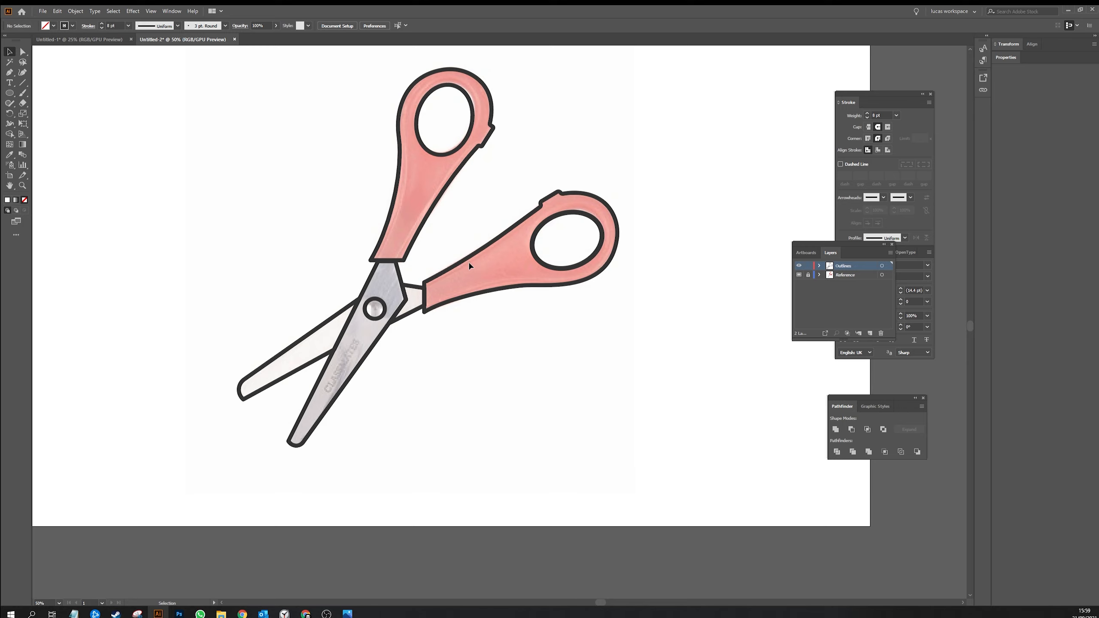
key(ctrl+minus)
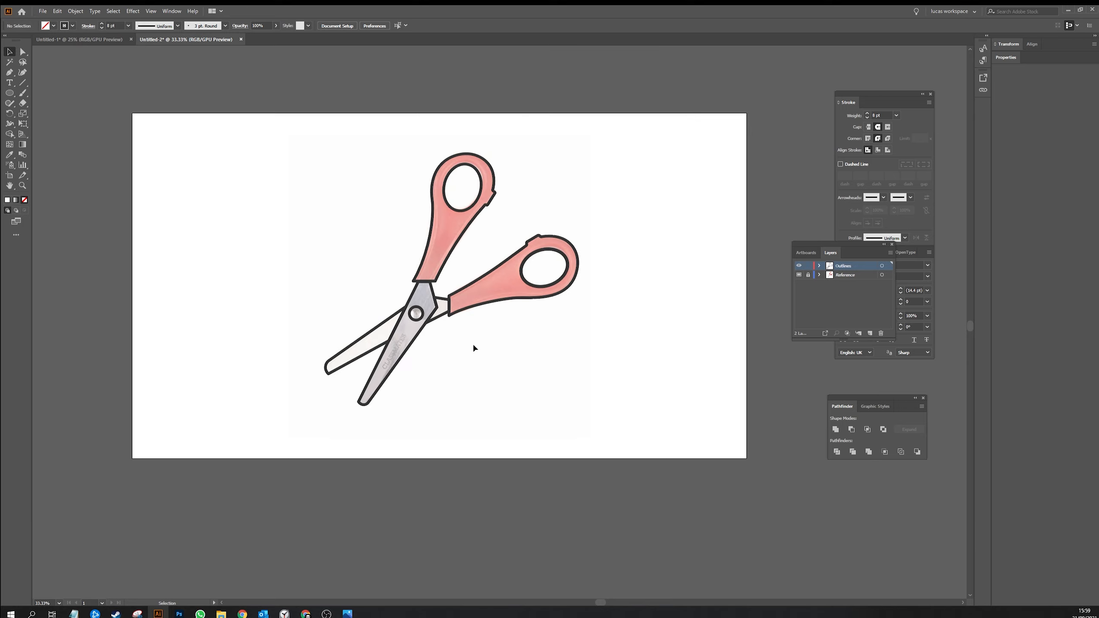
click(437, 184)
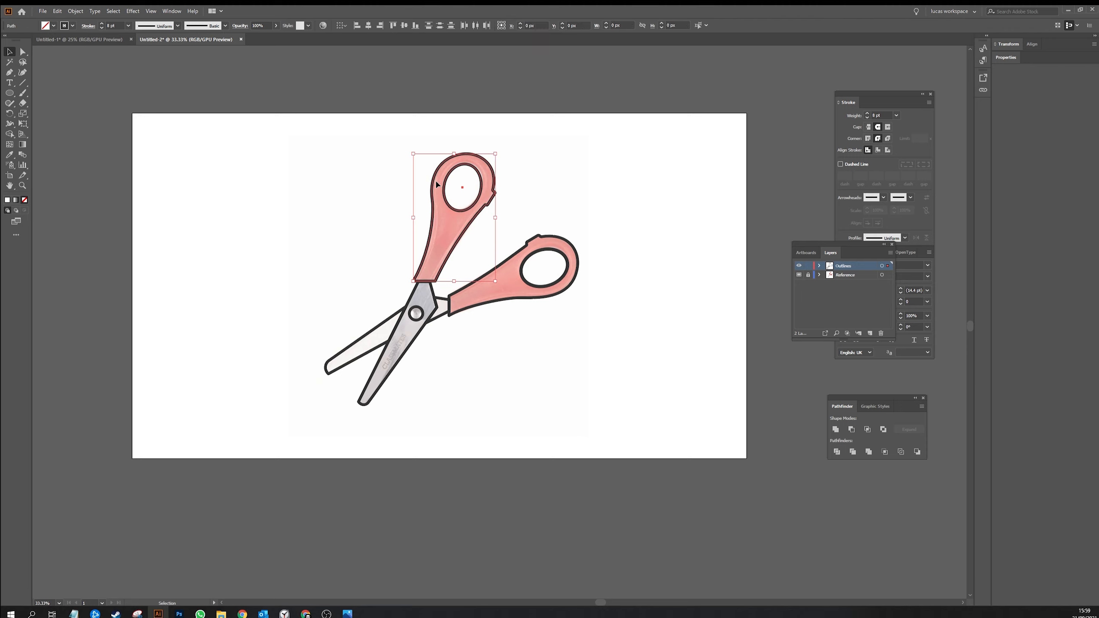
key(shift+m)
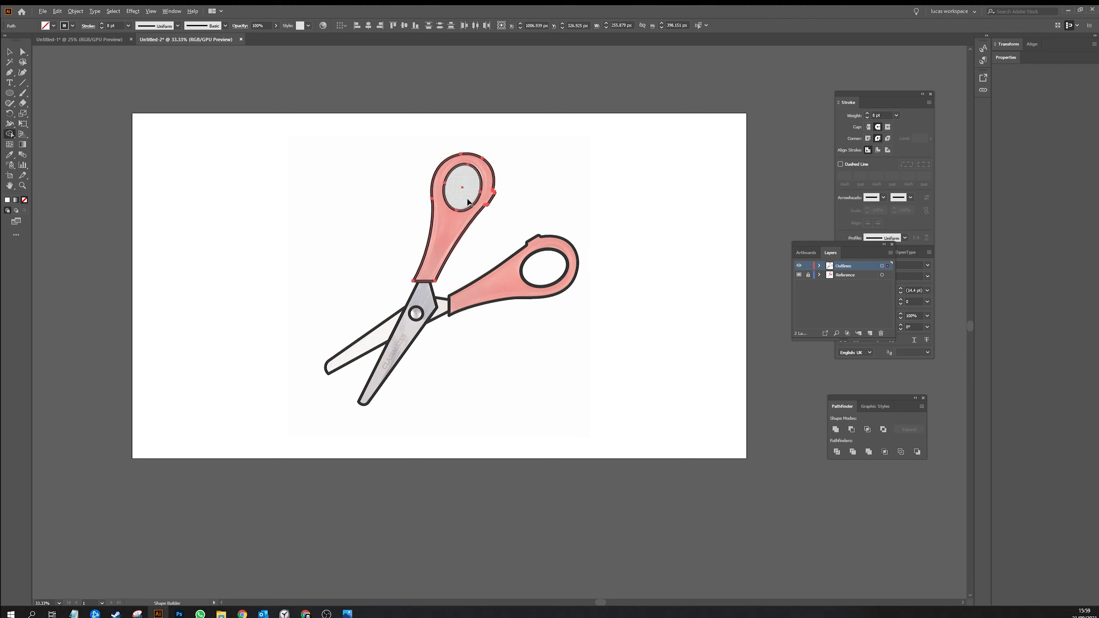
alt+click(468, 201)
key(v)
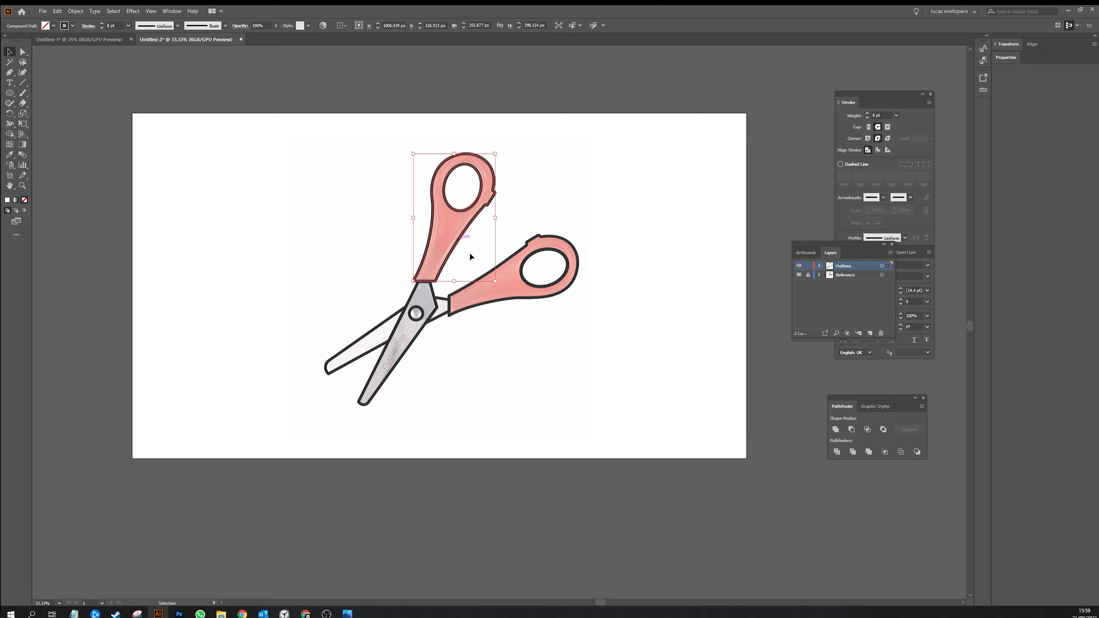
- Select the lower handle outline with its finger-hole ellipse and subtract the hole using the Shape Builder
drag(567, 335, 495, 242)
key(shift+m)
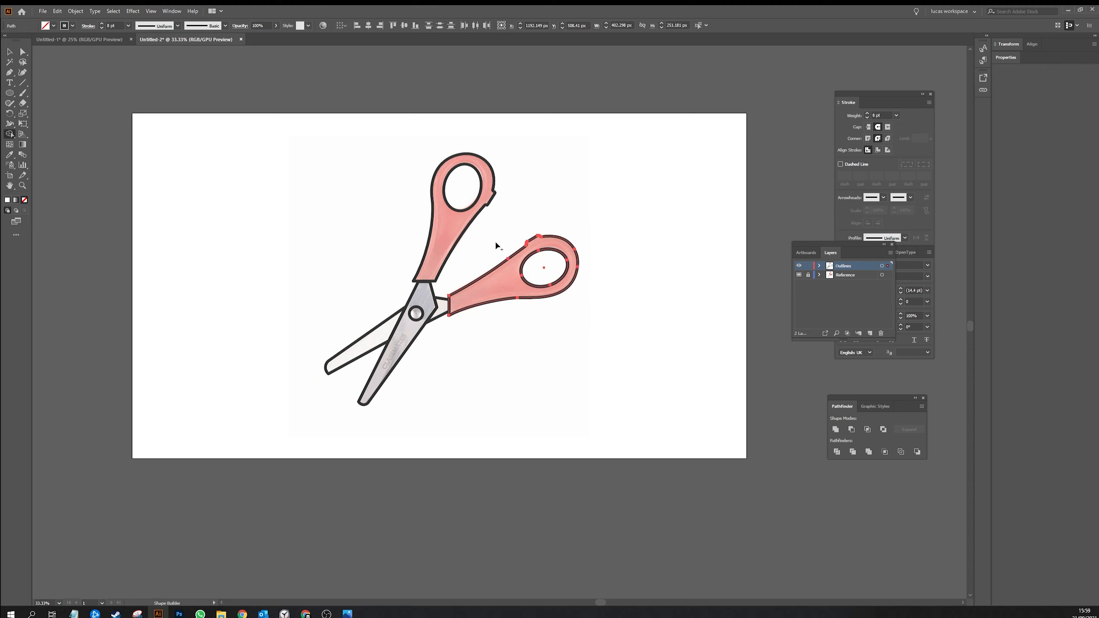
alt+click(537, 279)
key(v)
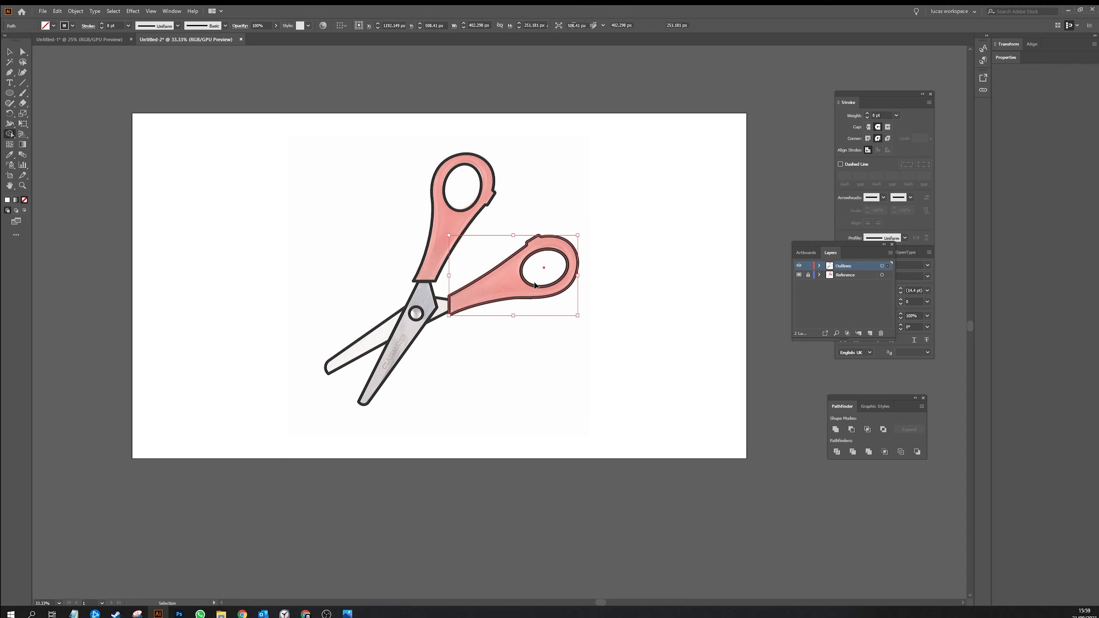
key(shift+m)
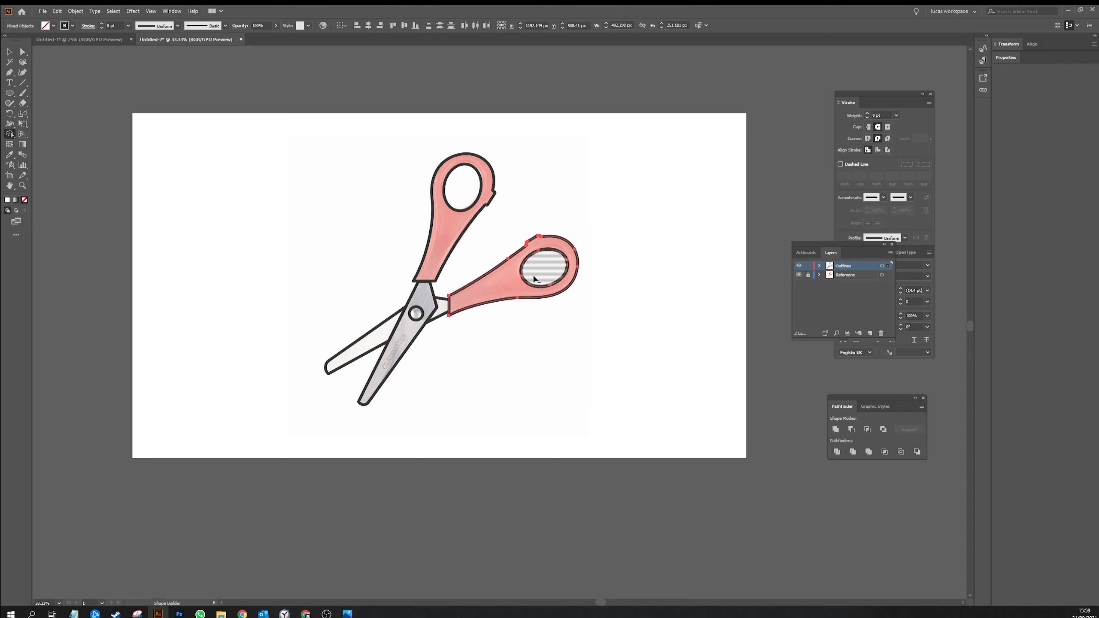
alt+click(534, 280)
key(v)
click(622, 321)
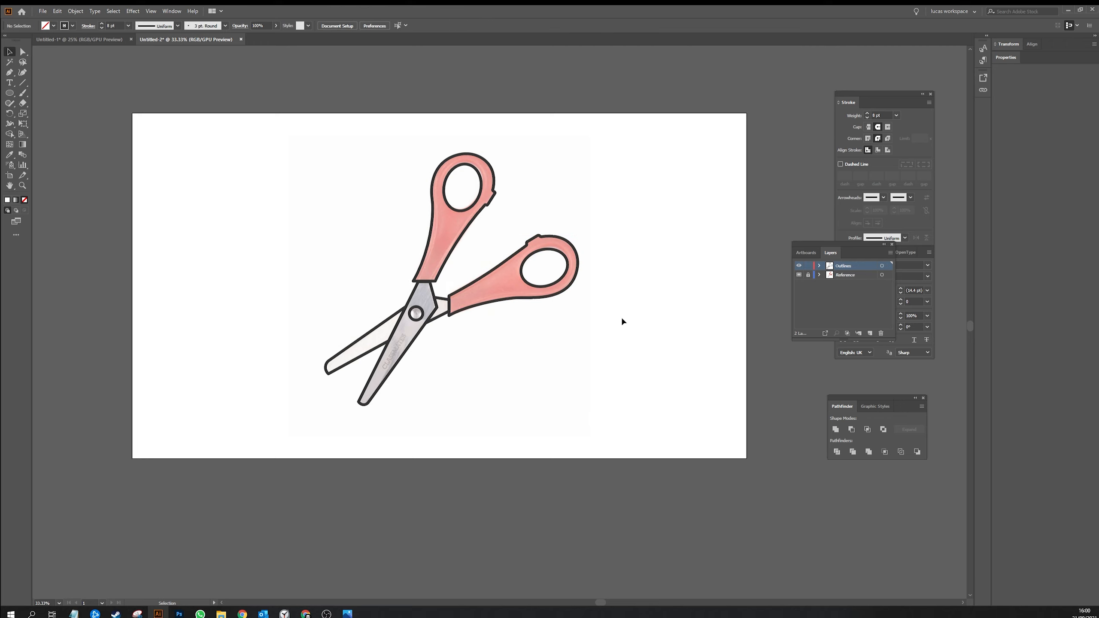
- Test-move the handle, blade and tang outlines one at a time to check that each is a separate shape, undoing every move
drag(534, 298, 622, 393)
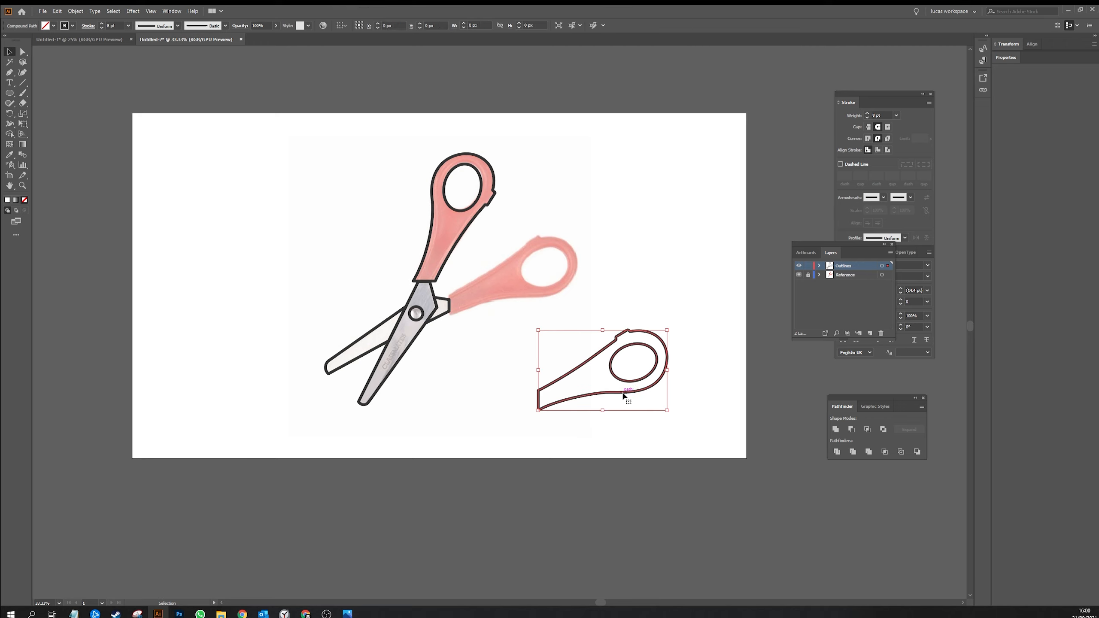
key(ctrl+z)
drag(463, 241, 349, 183)
key(ctrl+z)
drag(417, 340, 447, 389)
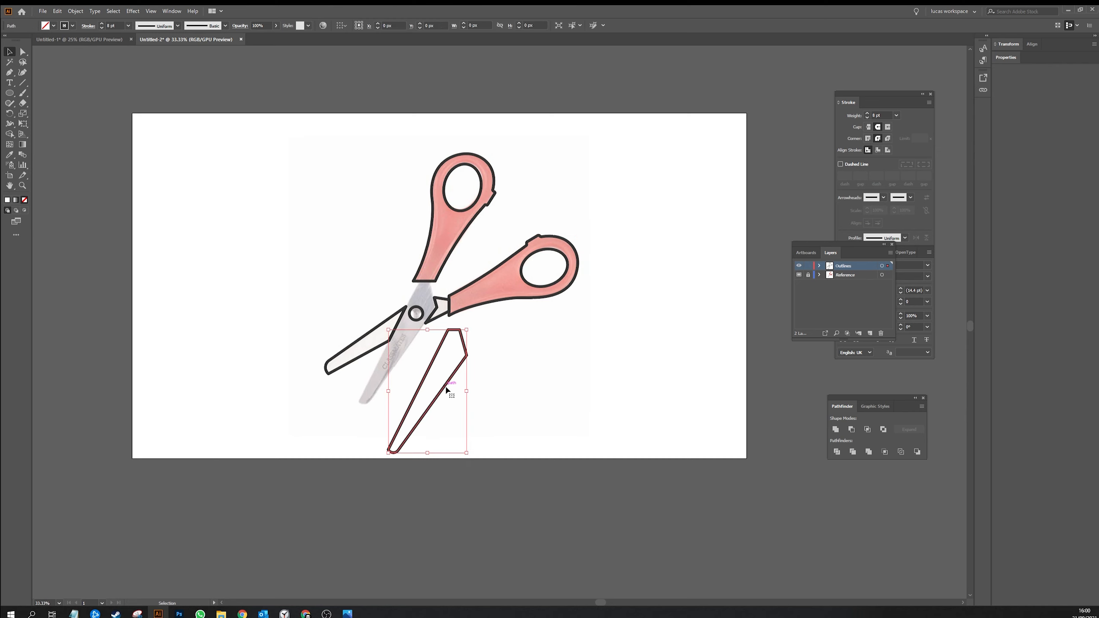
key(ctrl+z)
click(340, 376)
drag(378, 348, 356, 338)
key(ctrl+z)
drag(436, 317, 448, 342)
key(ctrl+z)
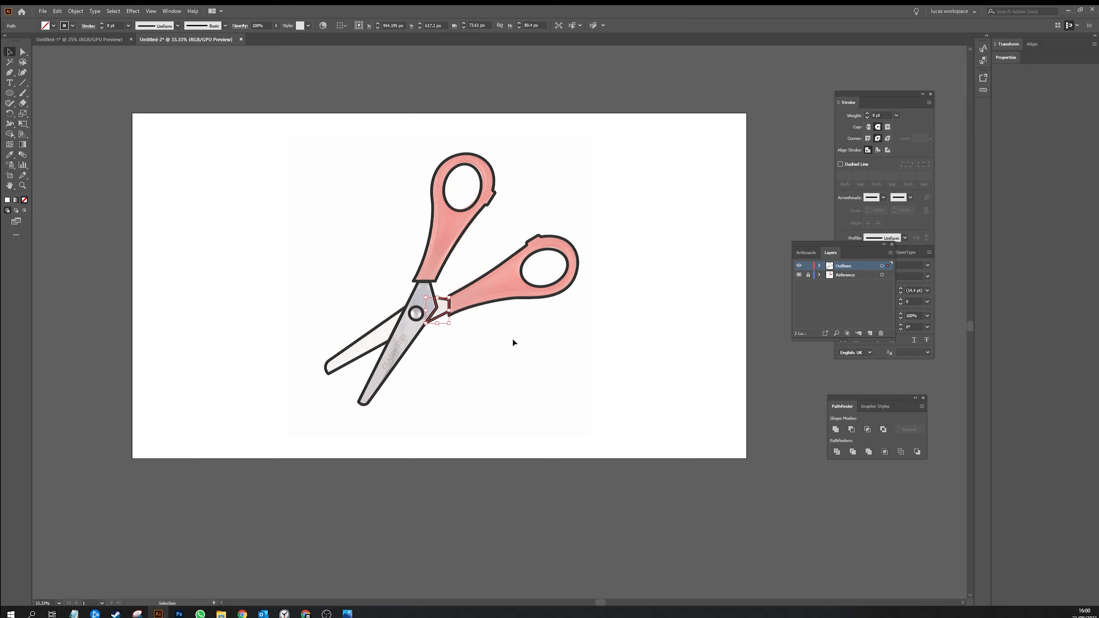
click(512, 339)
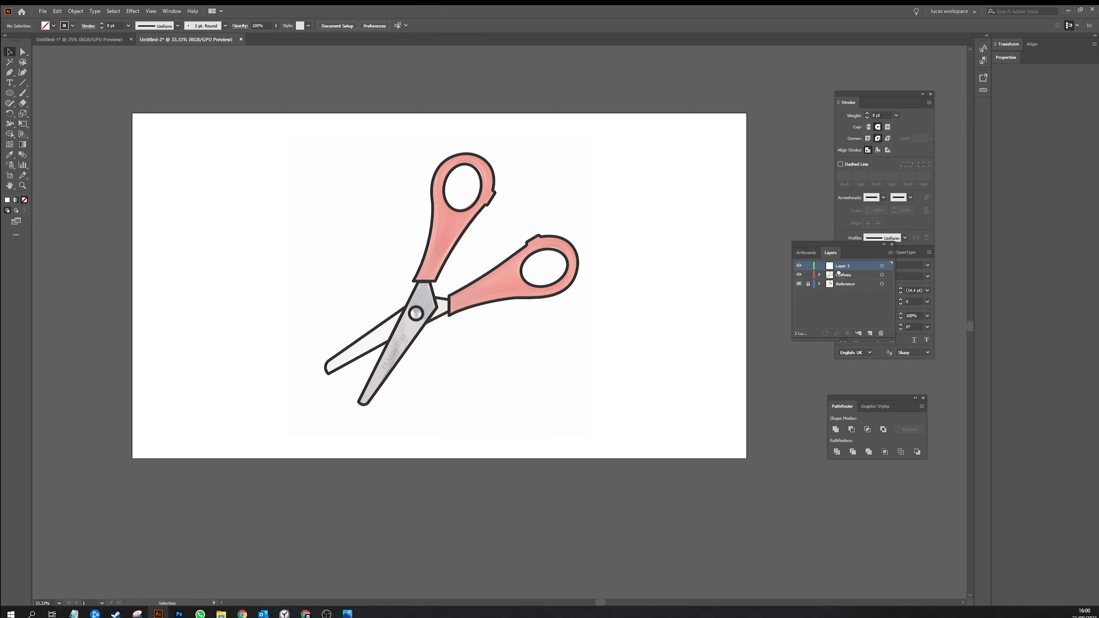
- Place a new layer between Outlines and Reference and name it "Base Colour"
drag(839, 273, 840, 279)
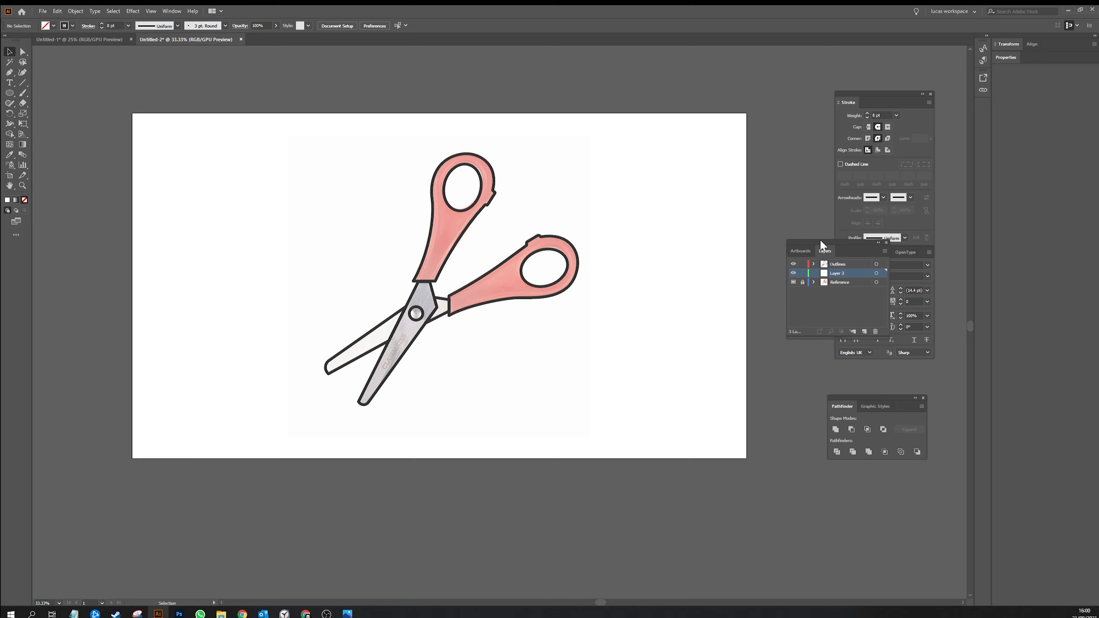
drag(820, 239, 688, 189)
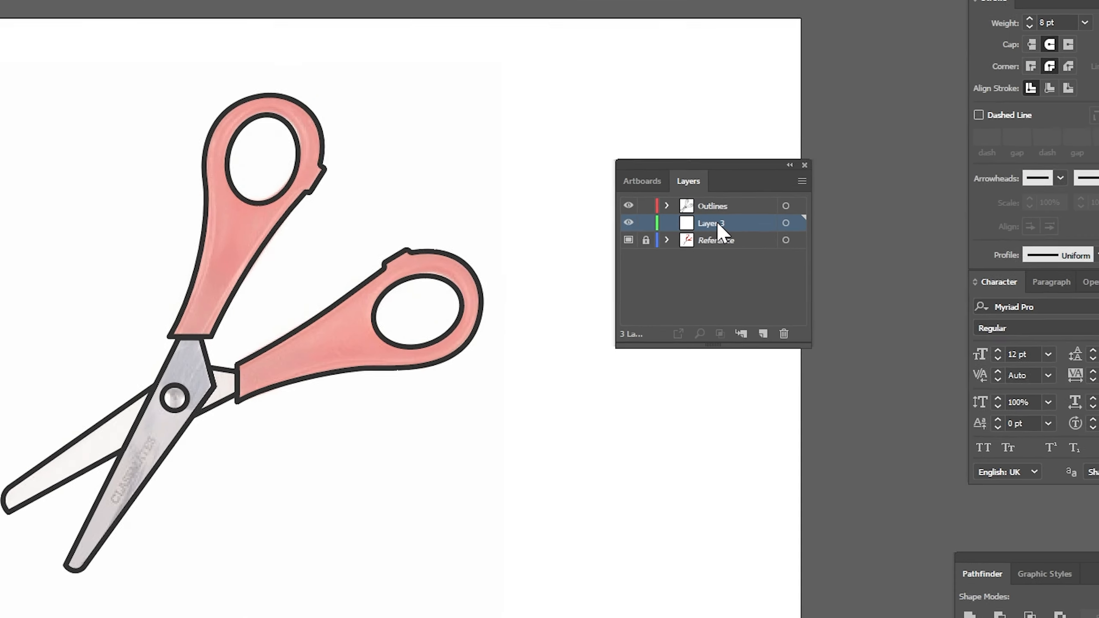
double_click(704, 222)
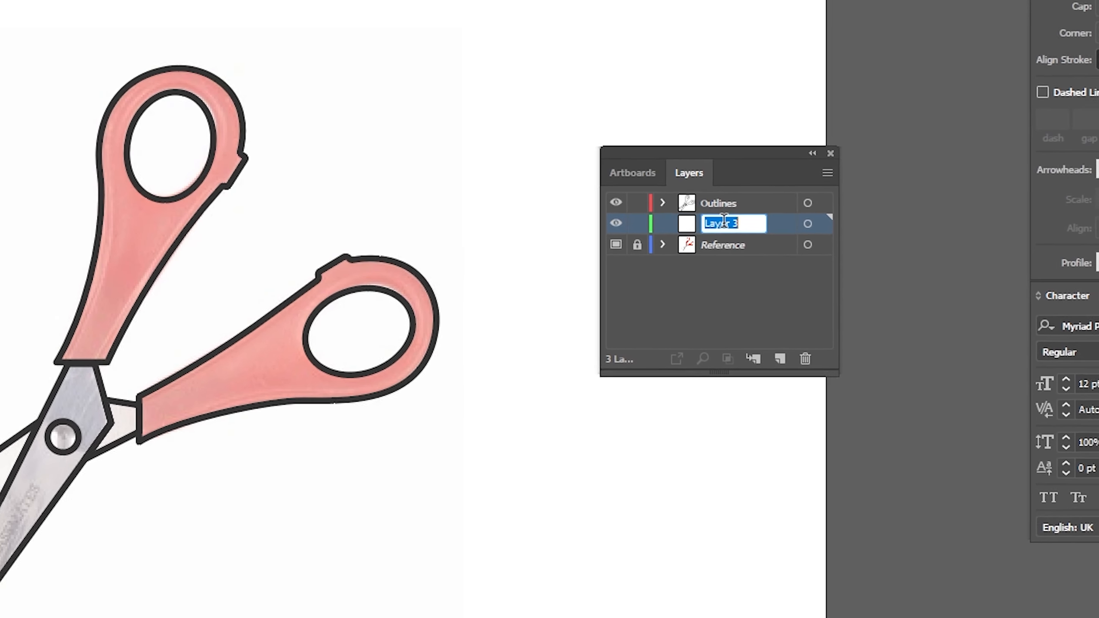
text(Base Colour)
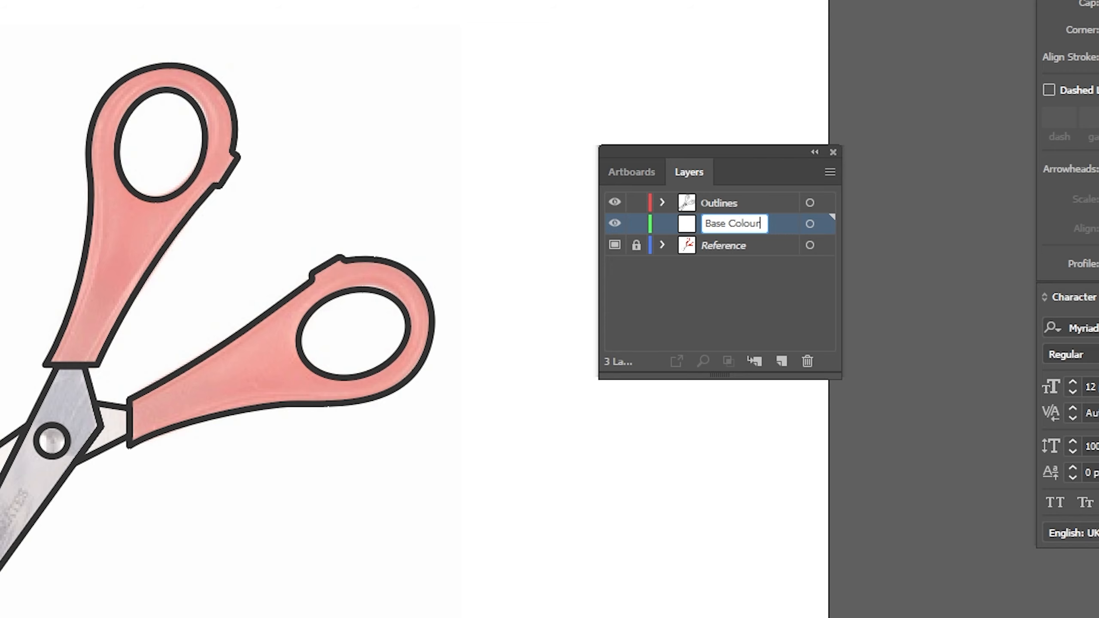
drag(716, 151, 795, 111)
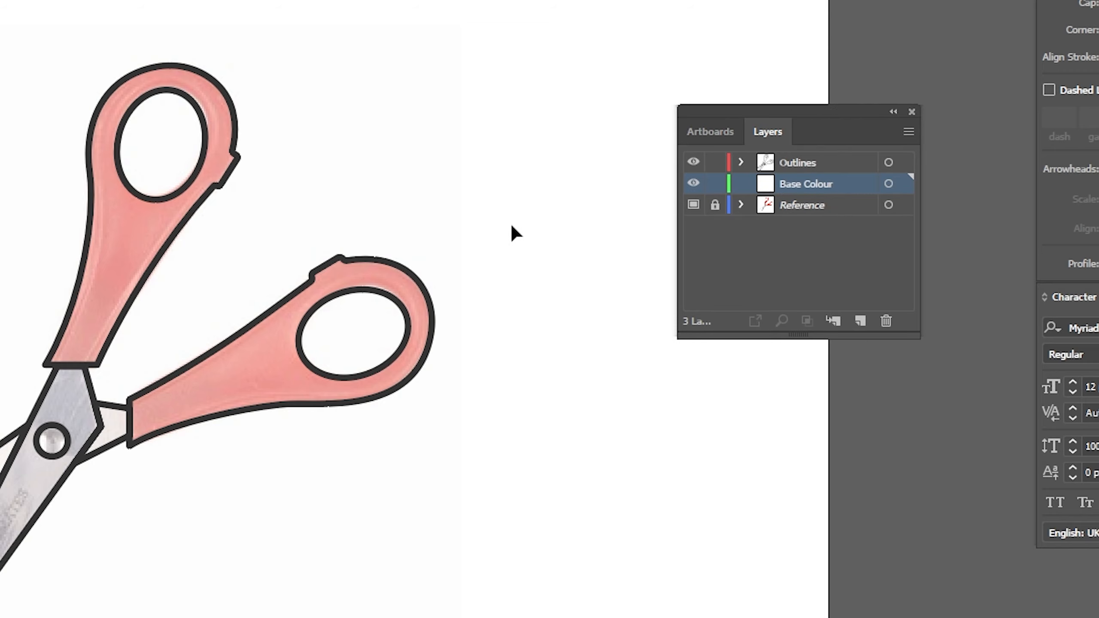
- Select everything on the Outlines layer and duplicate it in place onto the Base Colour layer
key(ctrl+plus)
key(ctrl+plus)
drag(331, 216, 282, 412)
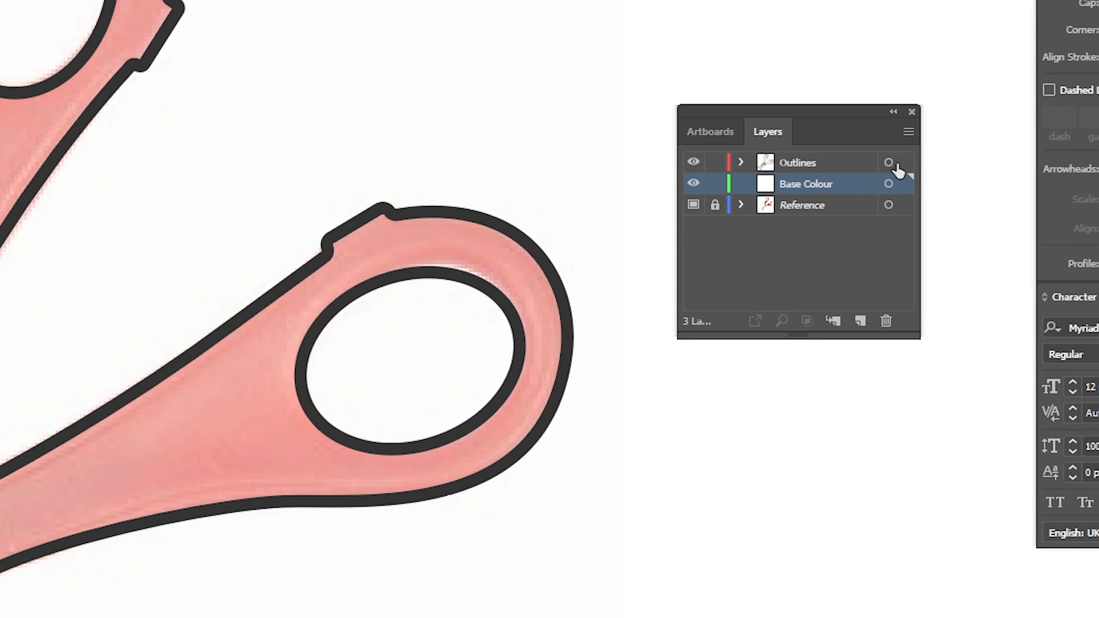
click(889, 163)
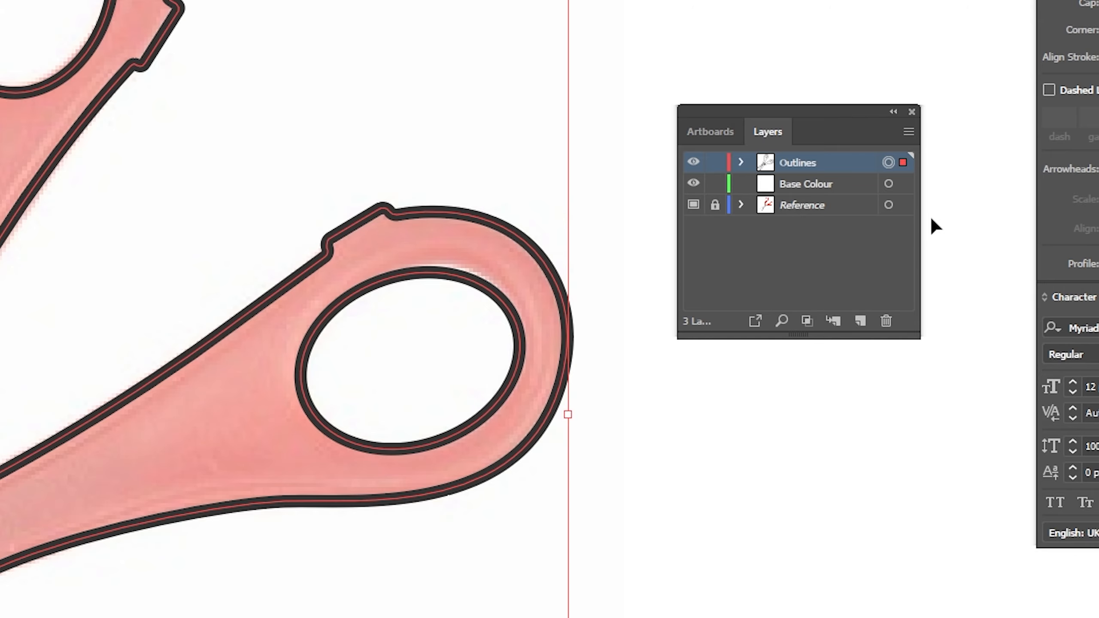
drag(903, 171, 902, 185)
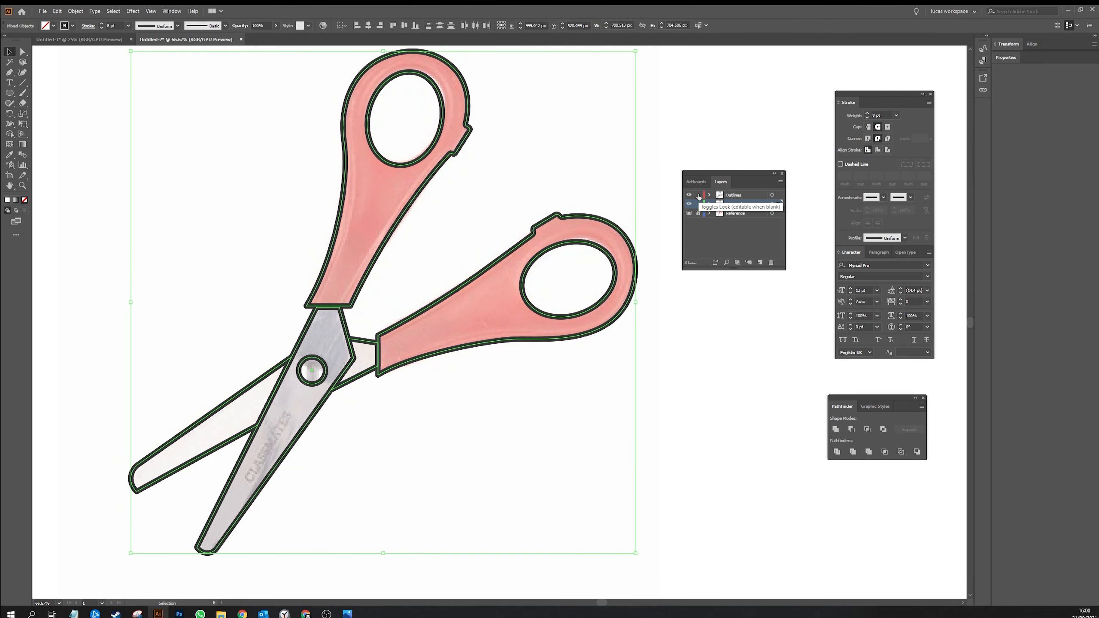
- Lock and hide the Outlines layer, leaving nothing selected
click(698, 195)
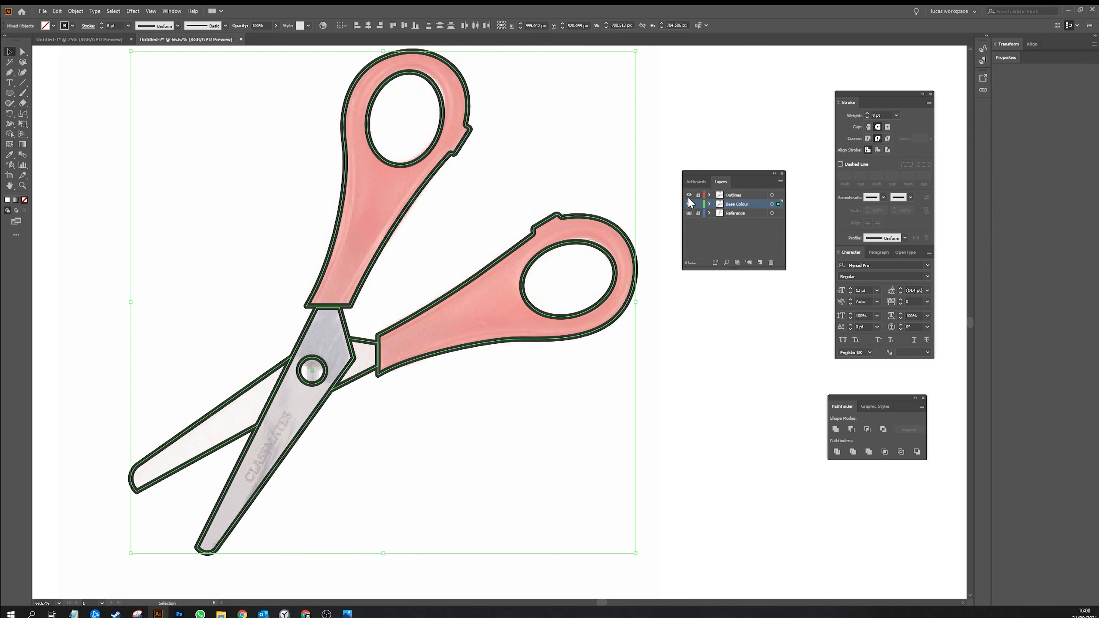
click(690, 195)
click(696, 351)
- Unlock the Reference layer and set its image dimming to 100% in the layer options
key(ctrl+minus)
key(ctrl+minus)
key(ctrl+minus)
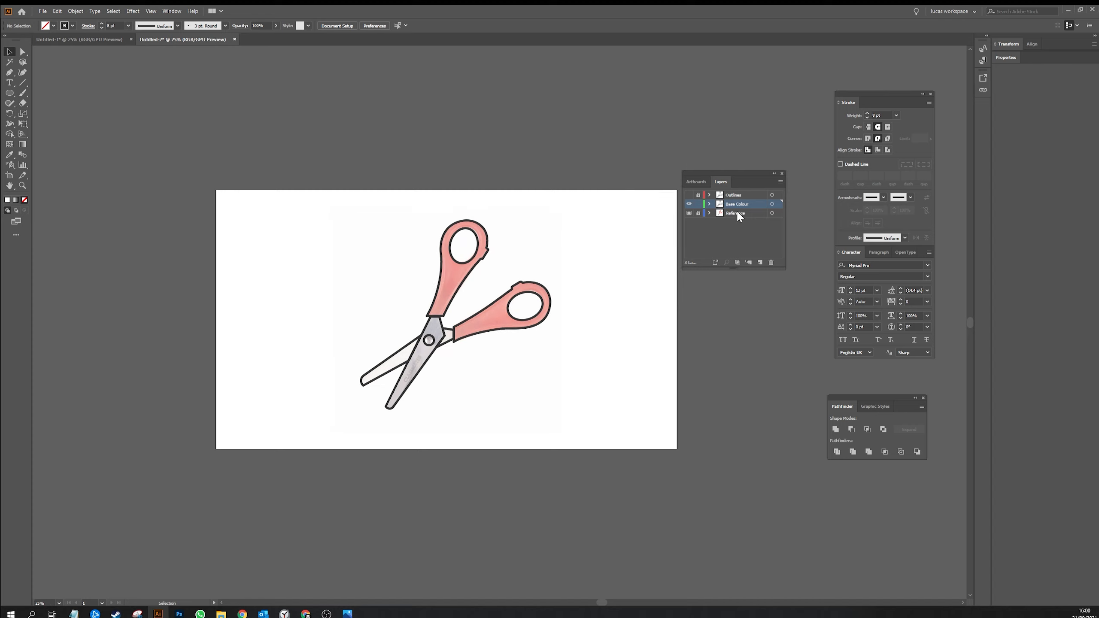
click(689, 213)
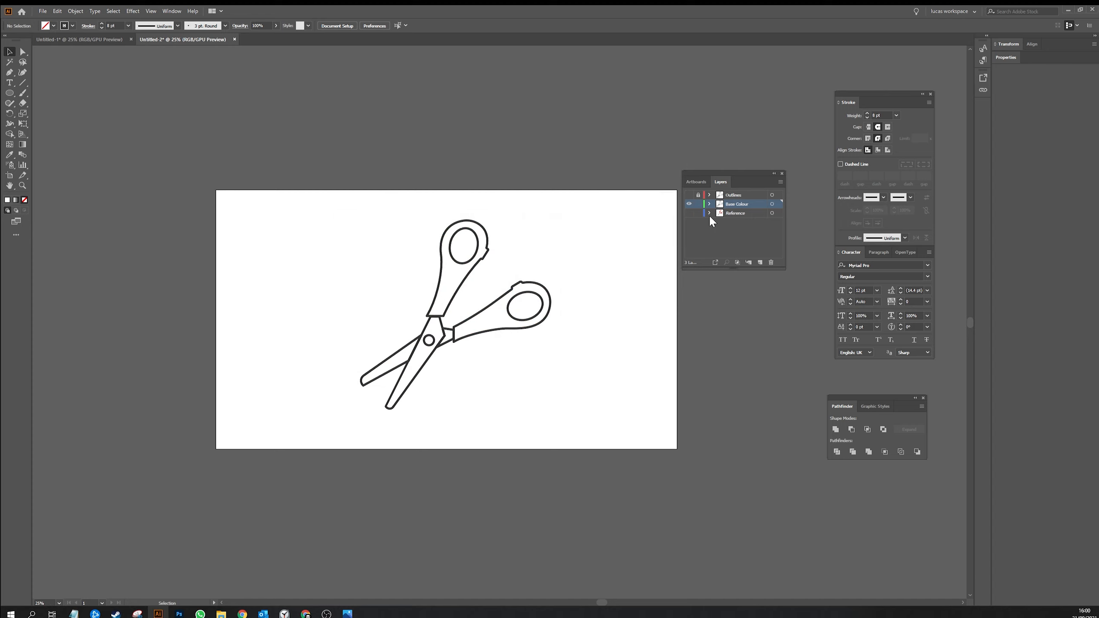
click(689, 213)
click(716, 214)
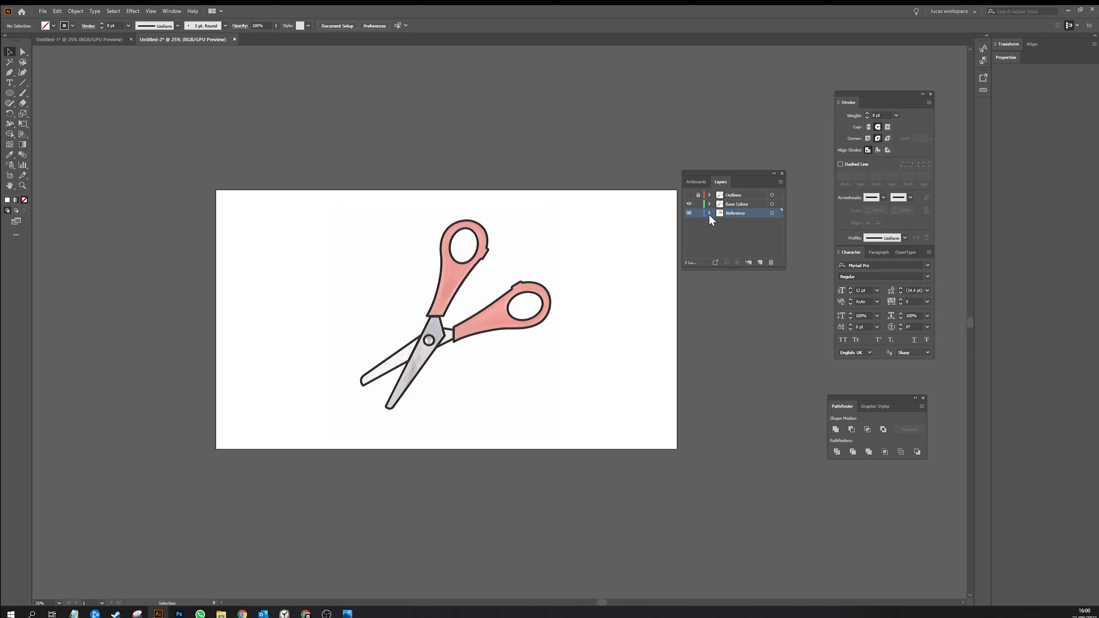
double_click(719, 214)
drag(600, 327, 542, 333)
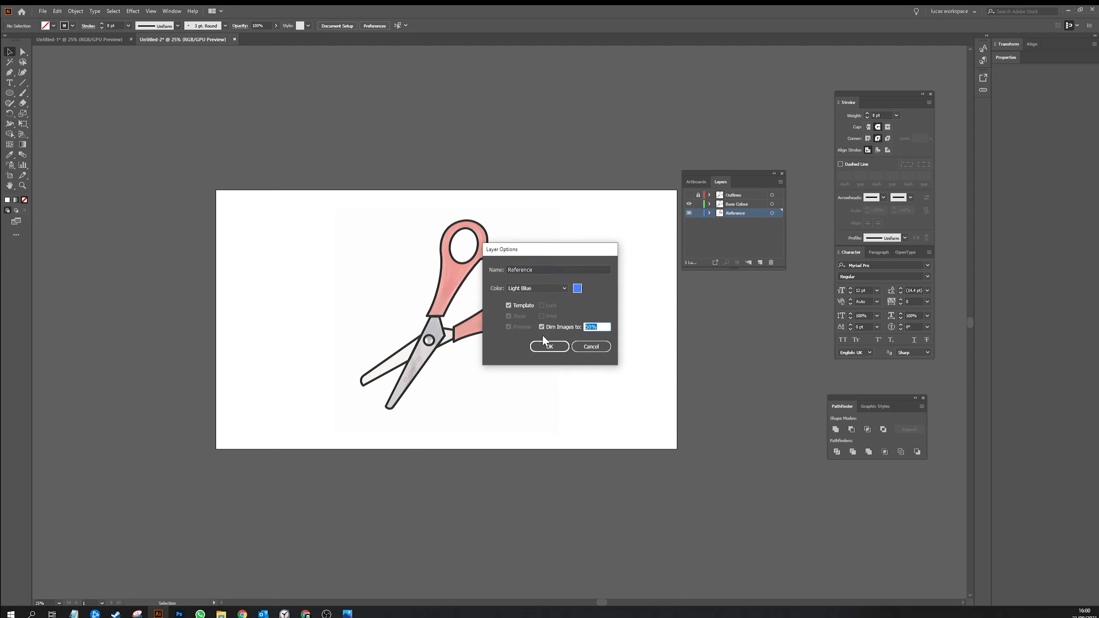
text(100)
key(Return)
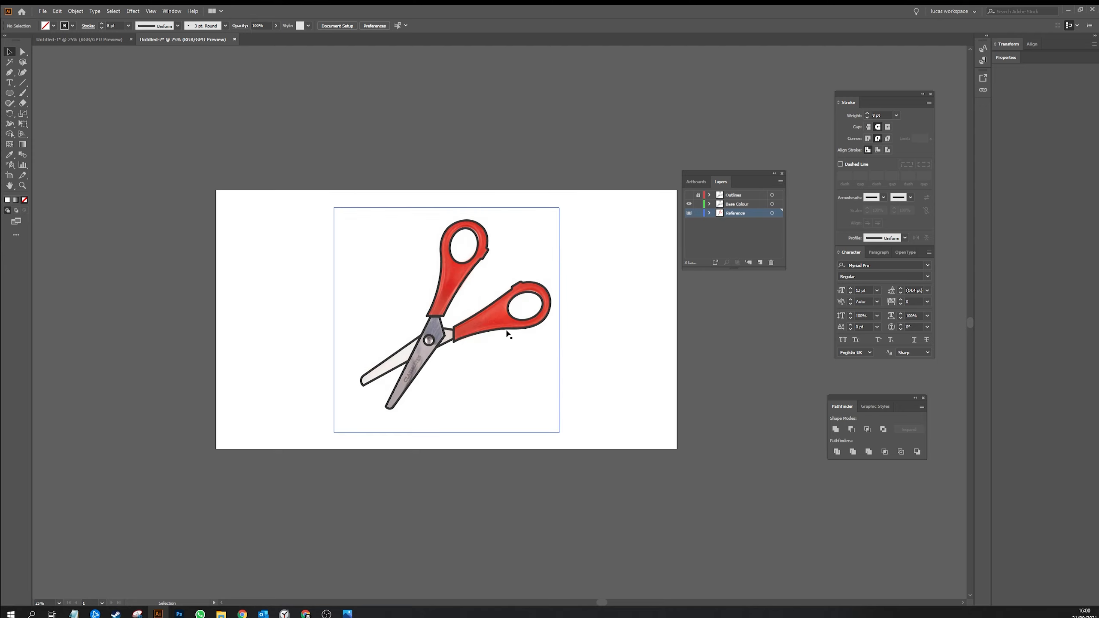
- Move the reference photo to the left, clear of the scissors outlines, and draw a 105 px square between them as a colour swatch
drag(445, 293, 144, 292)
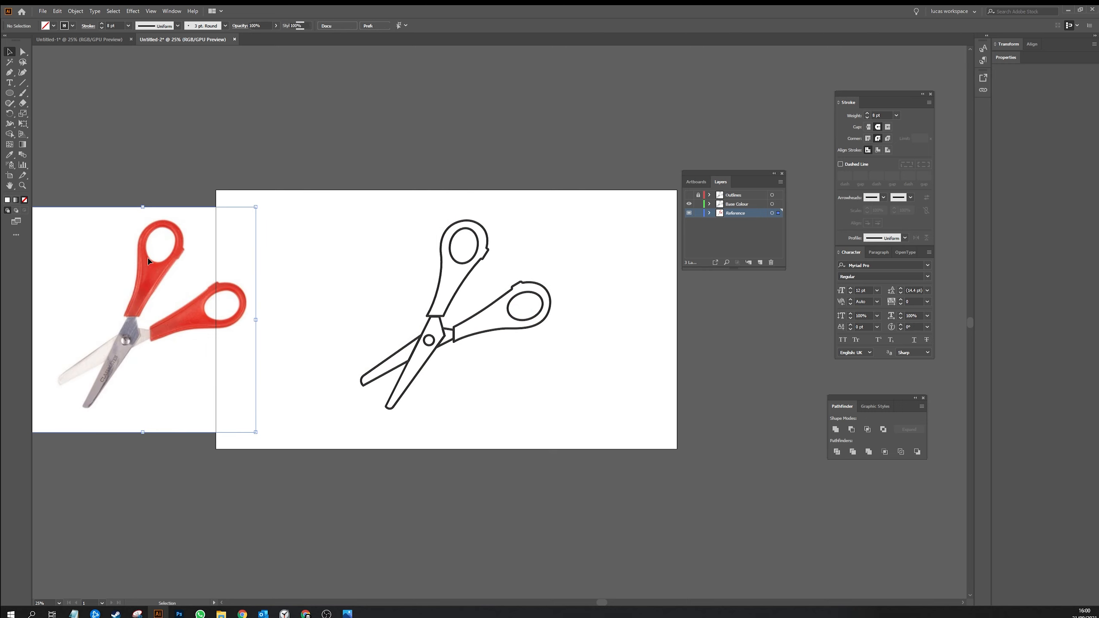
click(299, 280)
key(m)
mouse_move(258, 207)
mouse_down()
mouse_move(284, 233)
mouse_move(337, 226)
mouse_up()
key(v)
click(307, 263)
drag(207, 266, 175, 267)
click(302, 183)
- Fill the square swatch with the red sampled from the photo's lower handle
key(i)
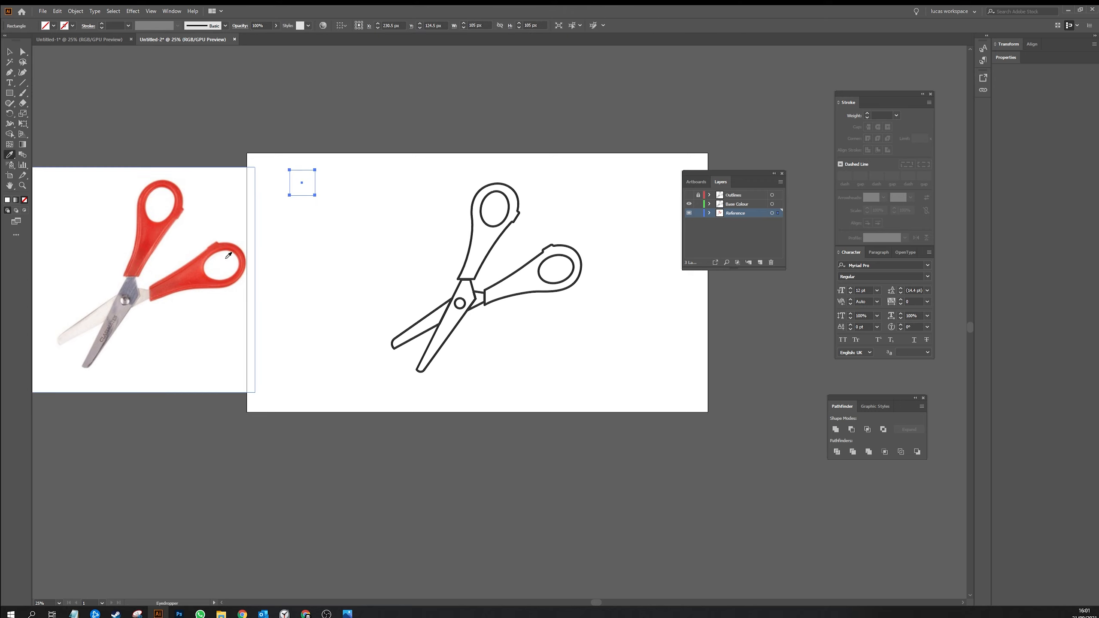
click(189, 276)
key(v)
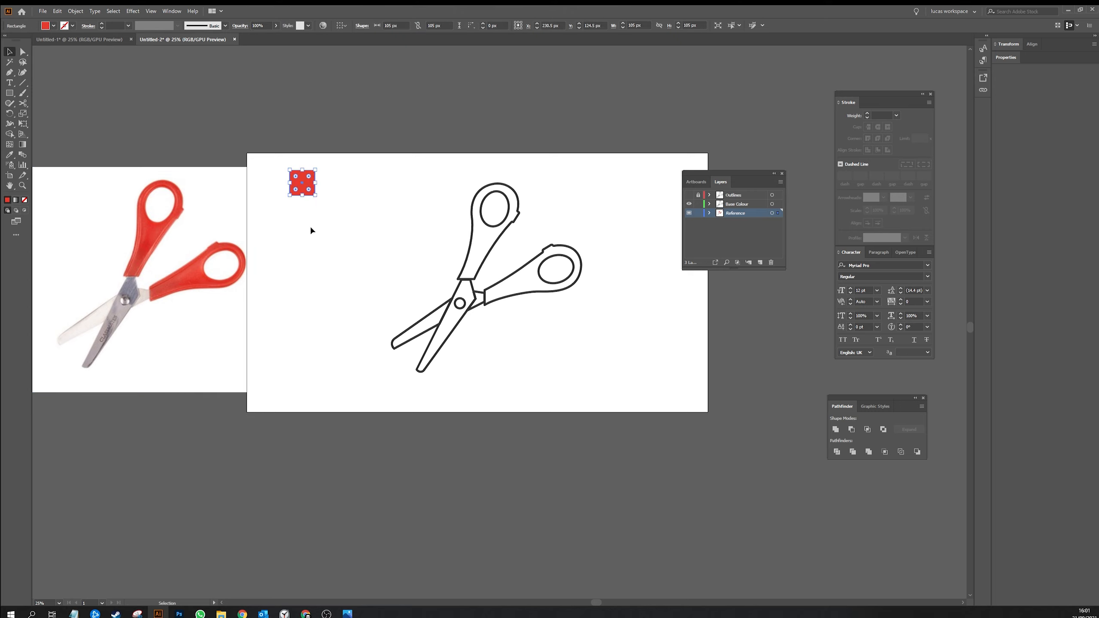
- Duplicate the red swatch directly below it and fill the copy with the grey sampled from the photo's front blade
drag(302, 187, 301, 222)
key(i)
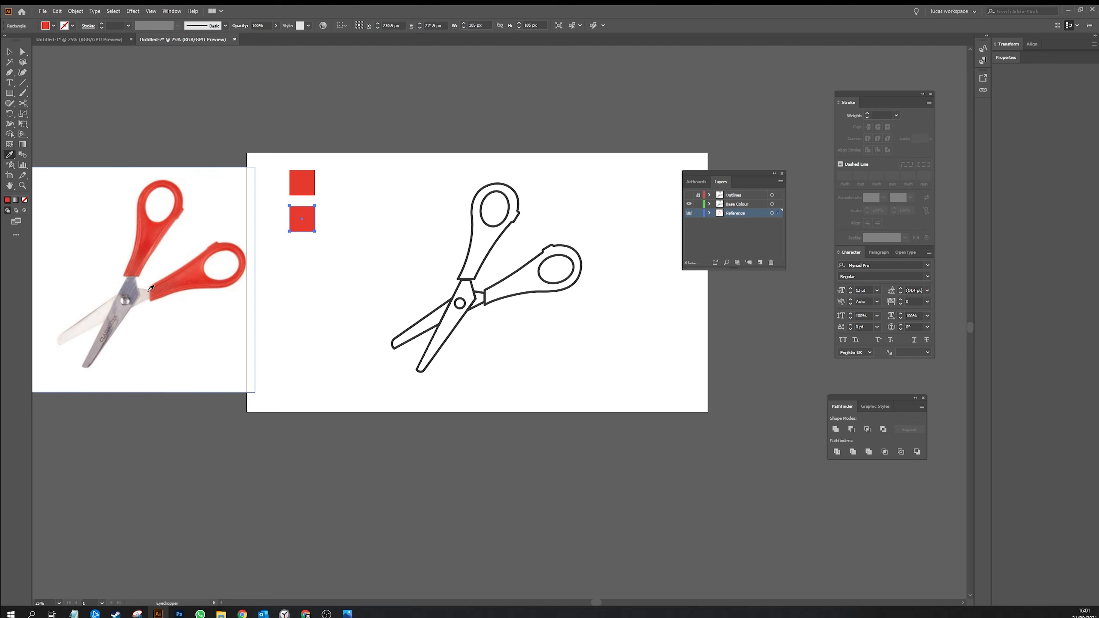
click(138, 284)
key(v)
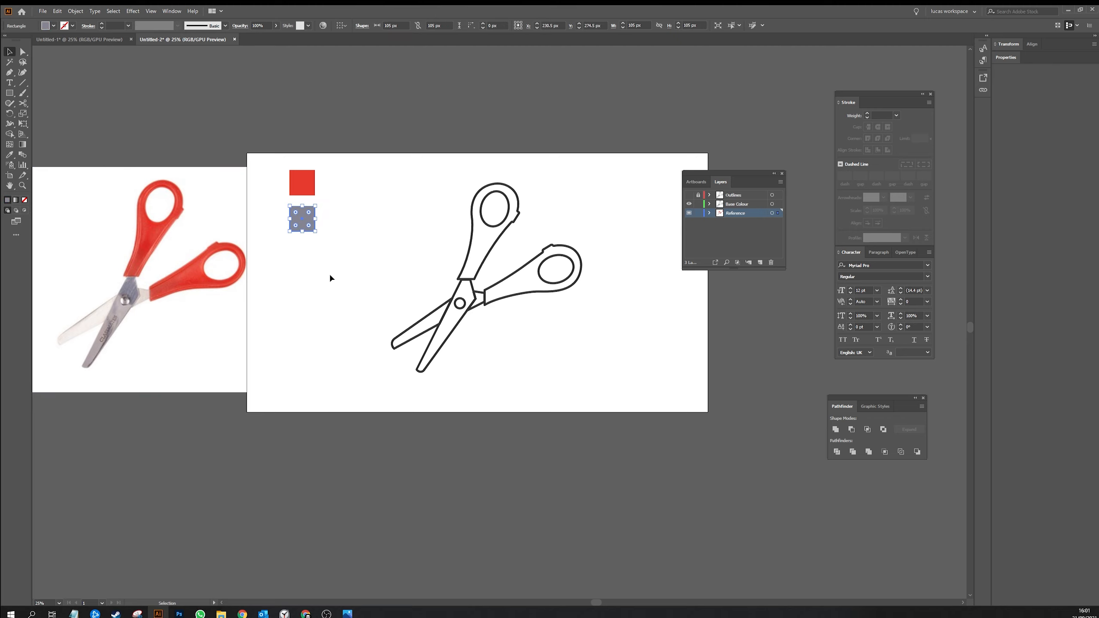
click(328, 273)
- Duplicate the grey swatch below it and fill the copy with the pale beige sampled from the rear blade's tang
drag(303, 219, 303, 262)
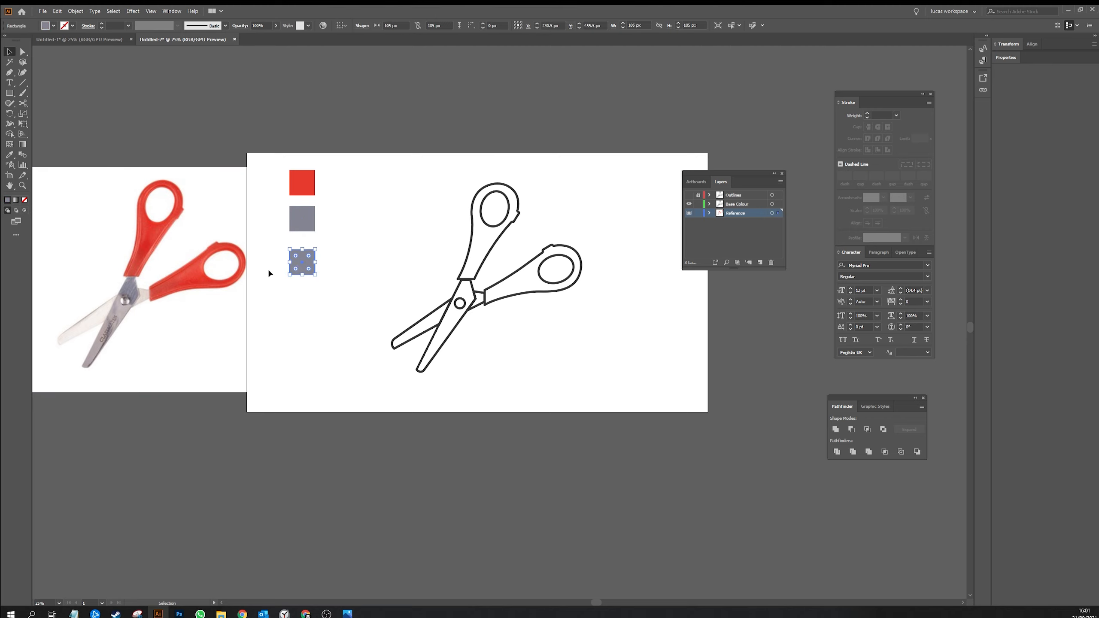
key(i)
click(105, 310)
click(148, 291)
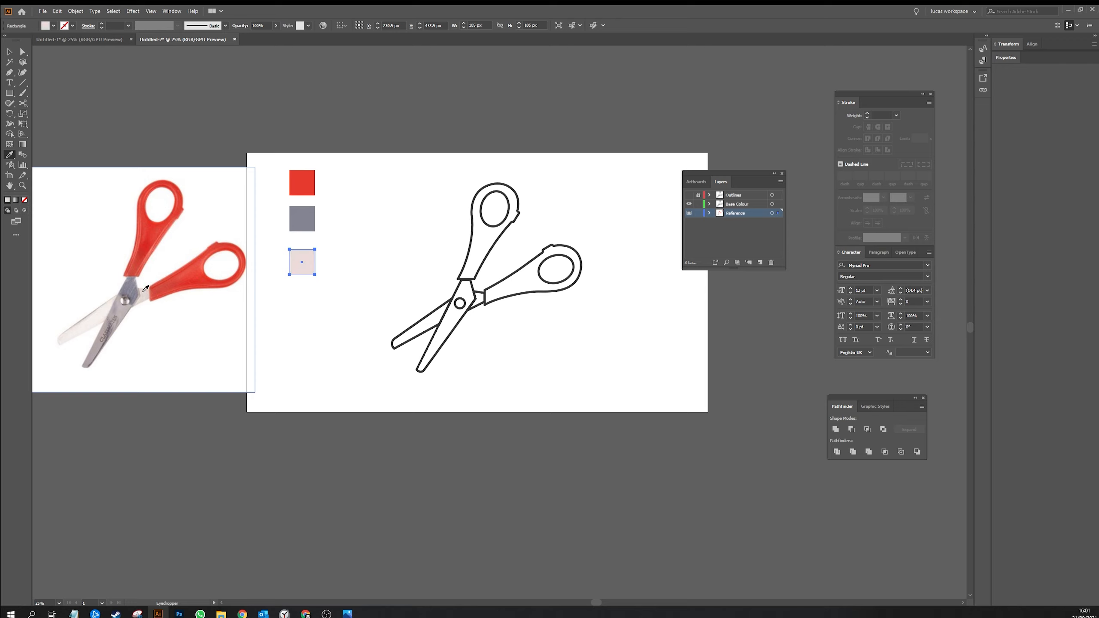
key(v)
click(353, 277)
- Scale the reference photo down to about 442 px wide and move it to the artboard's upper-left corner, mostly outside
drag(184, 317, 174, 280)
drag(245, 356, 154, 236)
drag(93, 201, 261, 126)
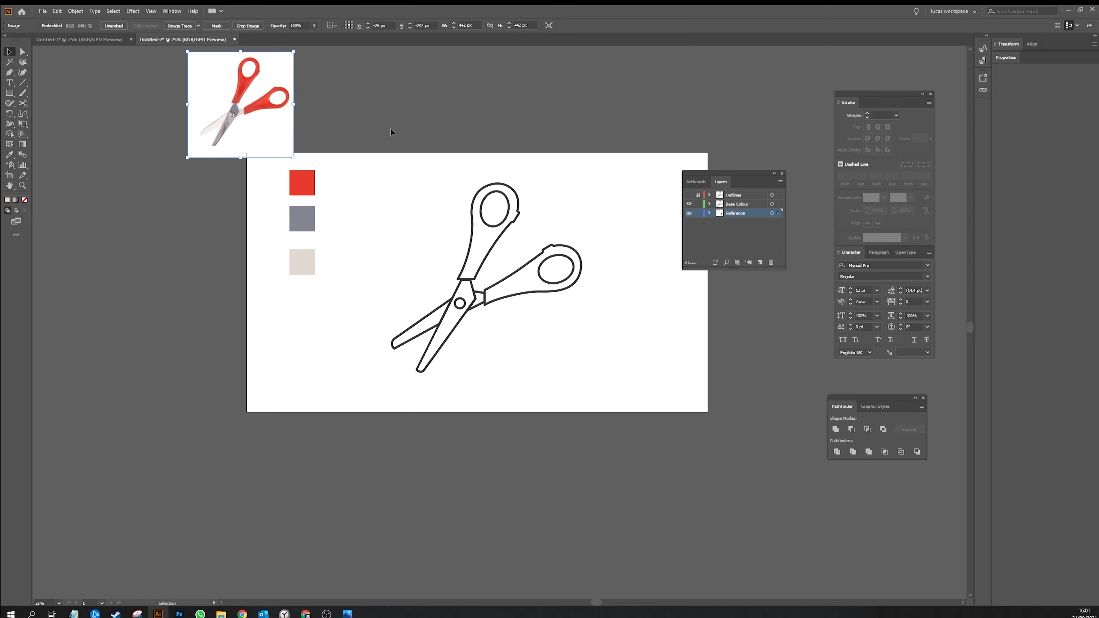
click(433, 139)
- Lock the Reference layer and fill both handle shapes on the Base Colour layer with the red swatch's colour using the Eyedropper
key(ctrl+equal)
drag(497, 184, 418, 240)
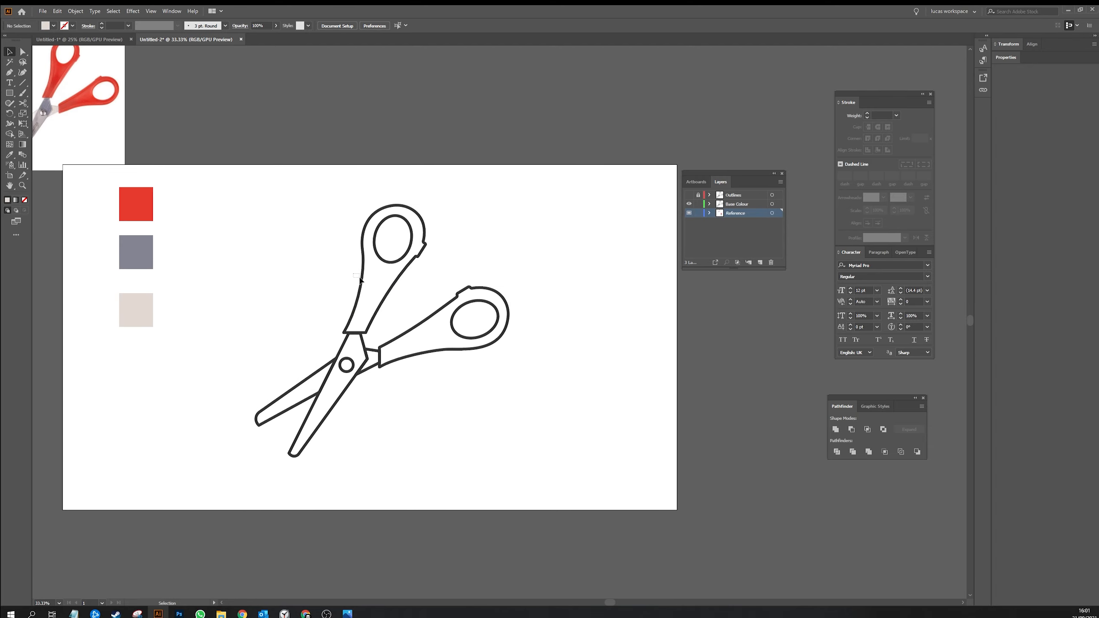
click(724, 205)
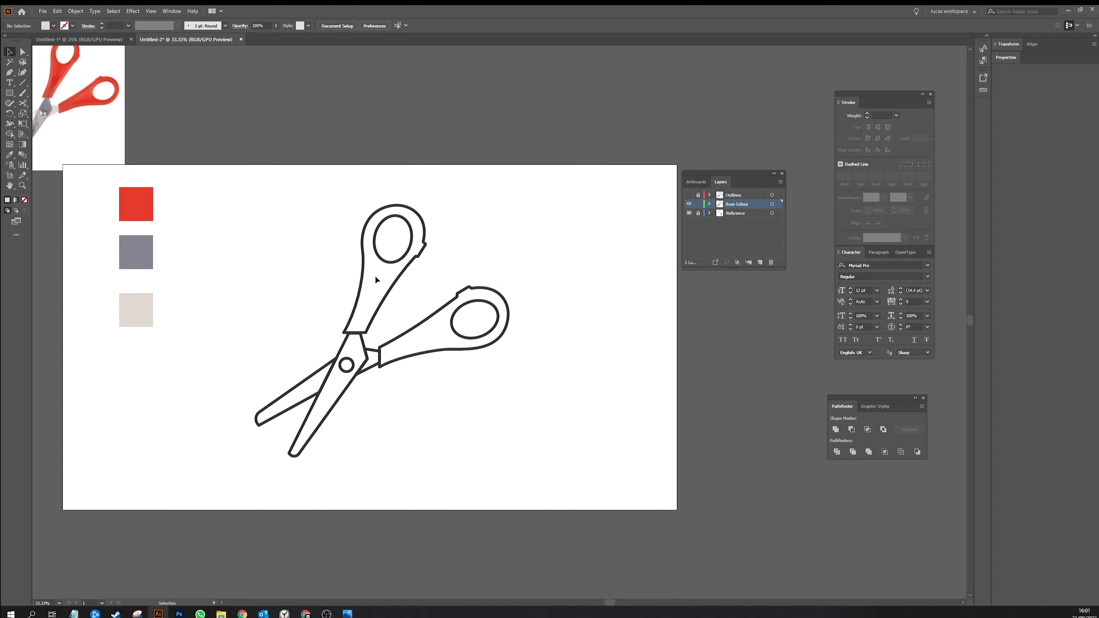
click(369, 291)
drag(275, 251, 319, 265)
key(i)
click(194, 222)
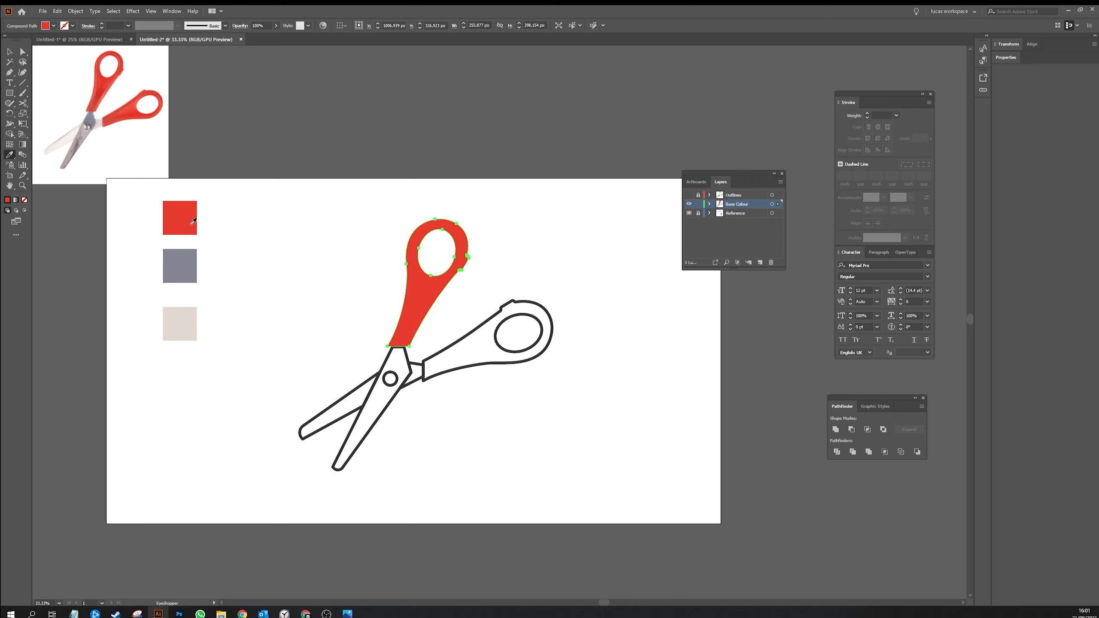
ctrl+click(443, 304)
click(376, 273)
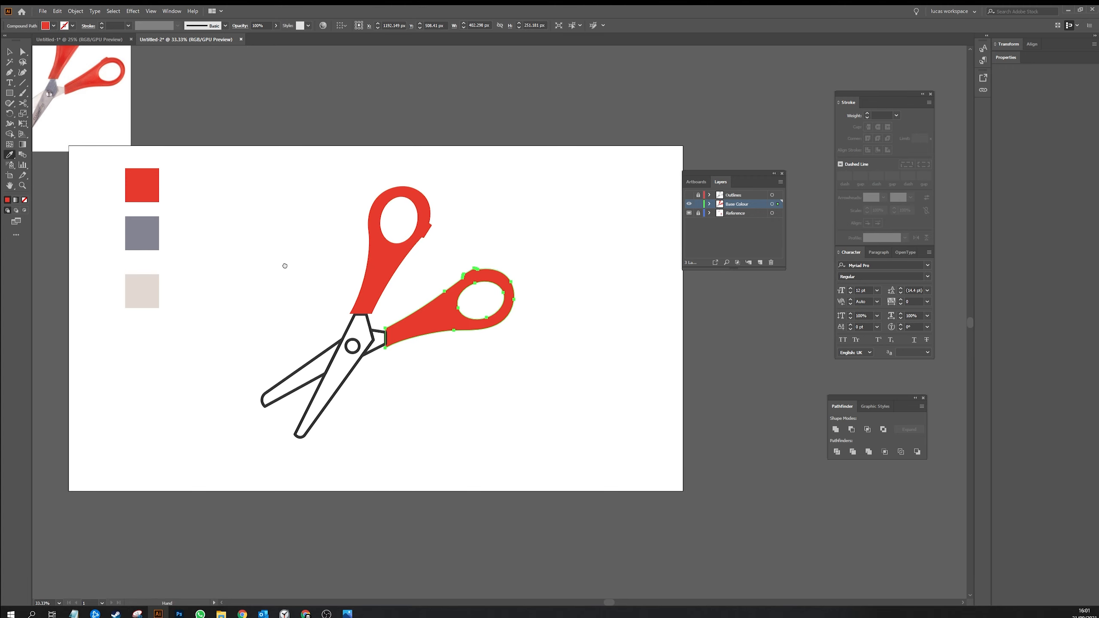
- Turn the front blade's dark outline into a solid shape without a stroke and fill it with a mid grey swatch
drag(284, 265, 337, 247)
key(v)
click(459, 342)
click(391, 371)
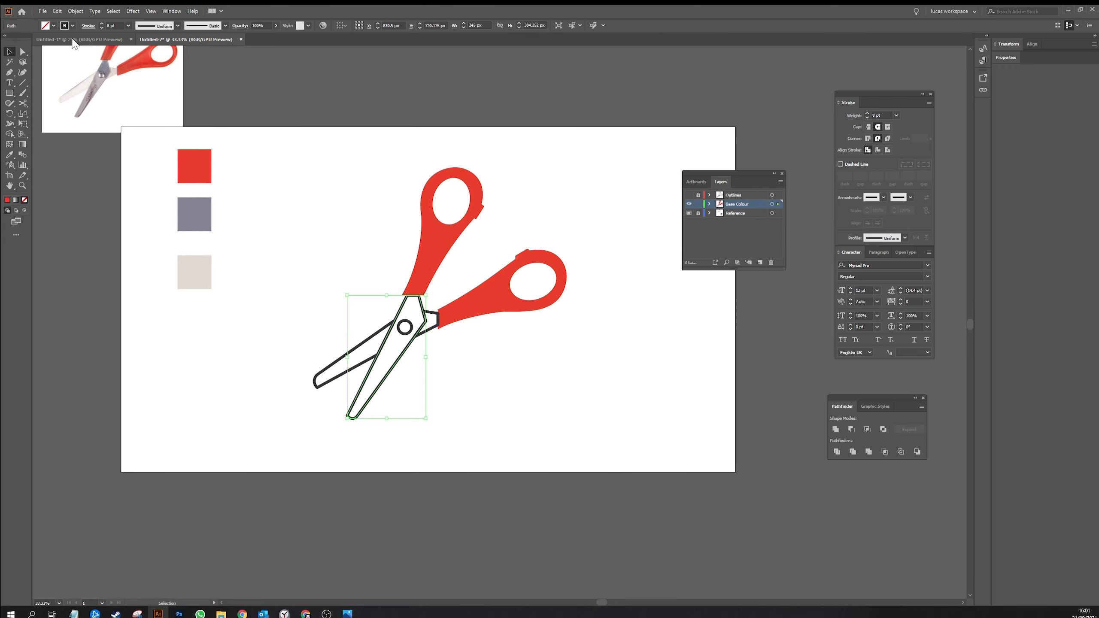
click(47, 27)
key(shift+x)
click(54, 26)
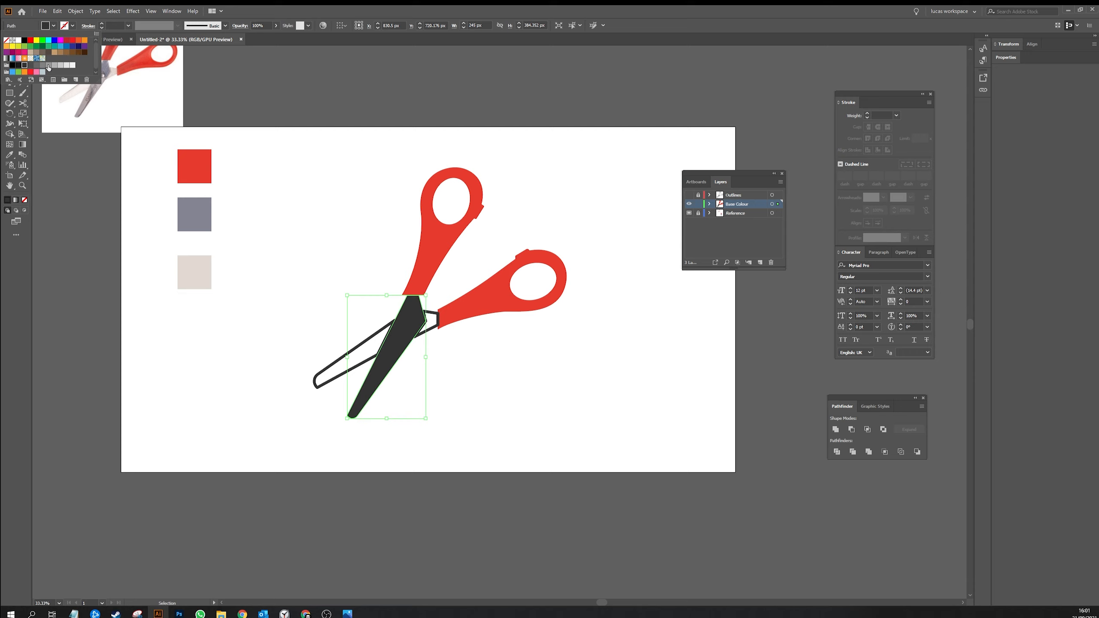
click(51, 67)
key(Escape)
click(495, 365)
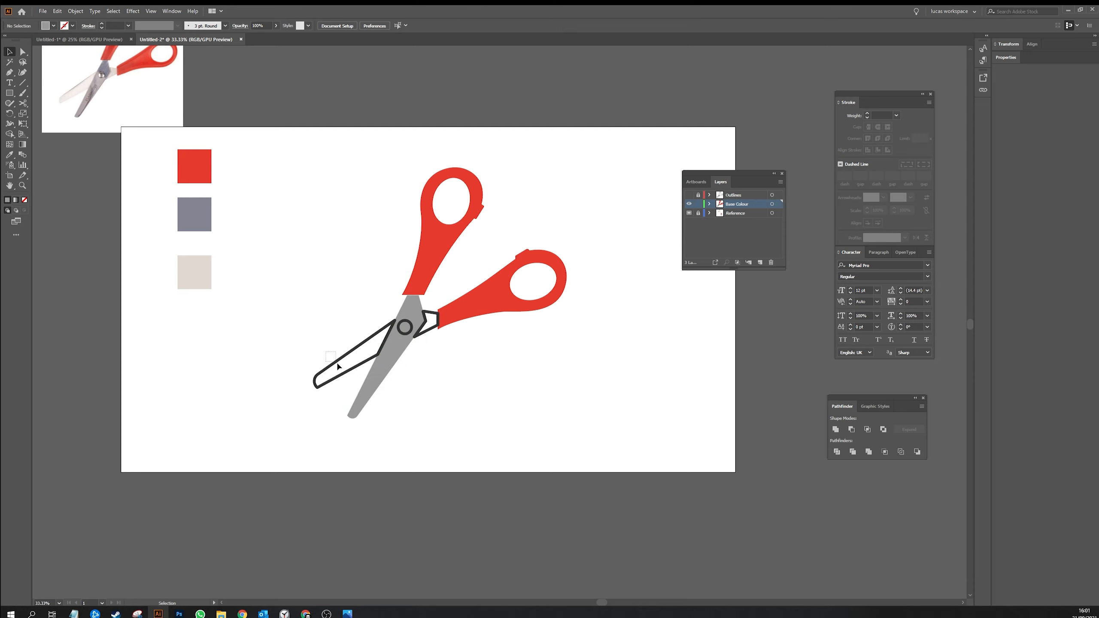
- Swap stroke and fill on the rear blade and its tang to make both solid shapes
click(338, 362)
key(shift+x)
click(430, 330)
key(shift+x)
click(445, 359)
- Fill the rear blade and its tang with the pale beige sampled from the beige swatch
click(379, 356)
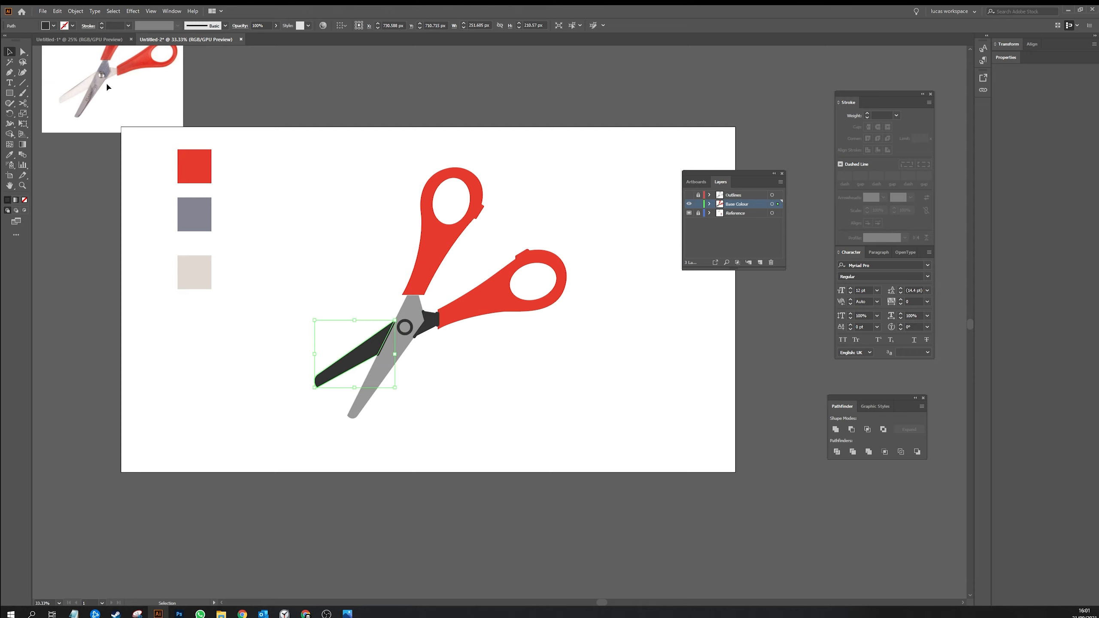
key(i)
click(207, 270)
key(v)
click(284, 274)
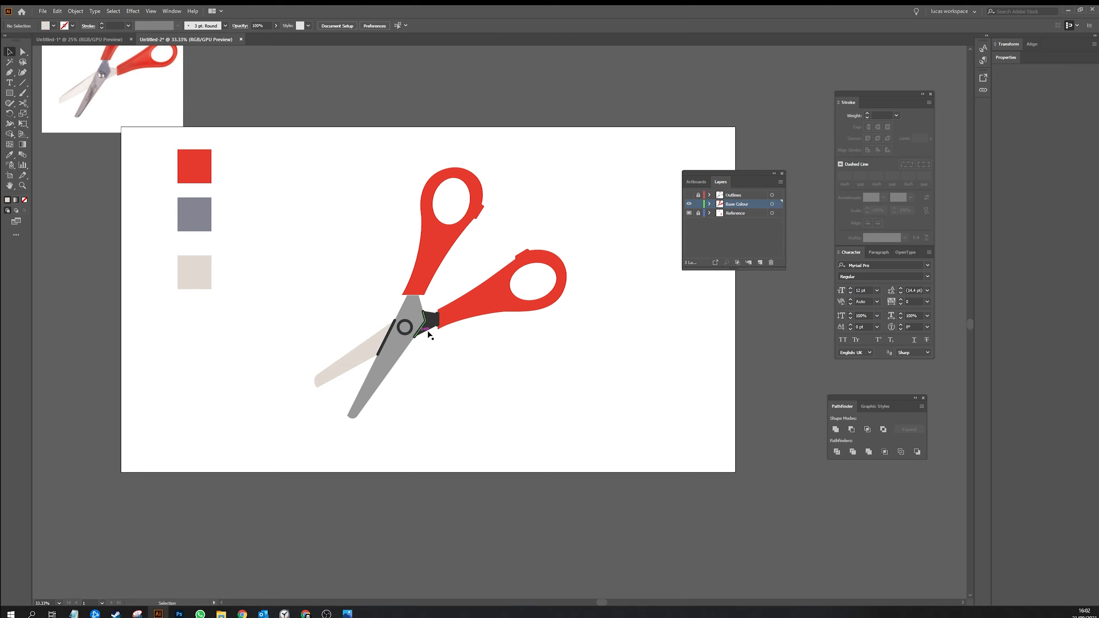
click(428, 329)
key(shift+x)
click(489, 366)
- Delete the leftover dark line segments beside the front blade, at the tang's handle end and along the rear blade
key(ctrl+=)
key(a)
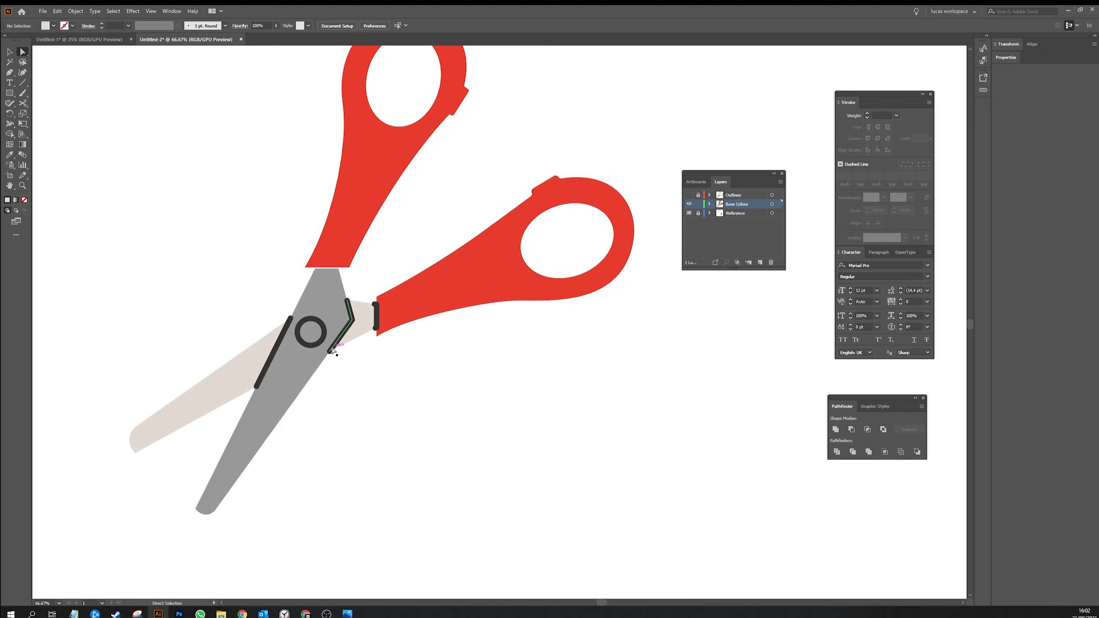
drag(333, 348, 331, 394)
key(Delete)
key(Delete)
click(376, 318)
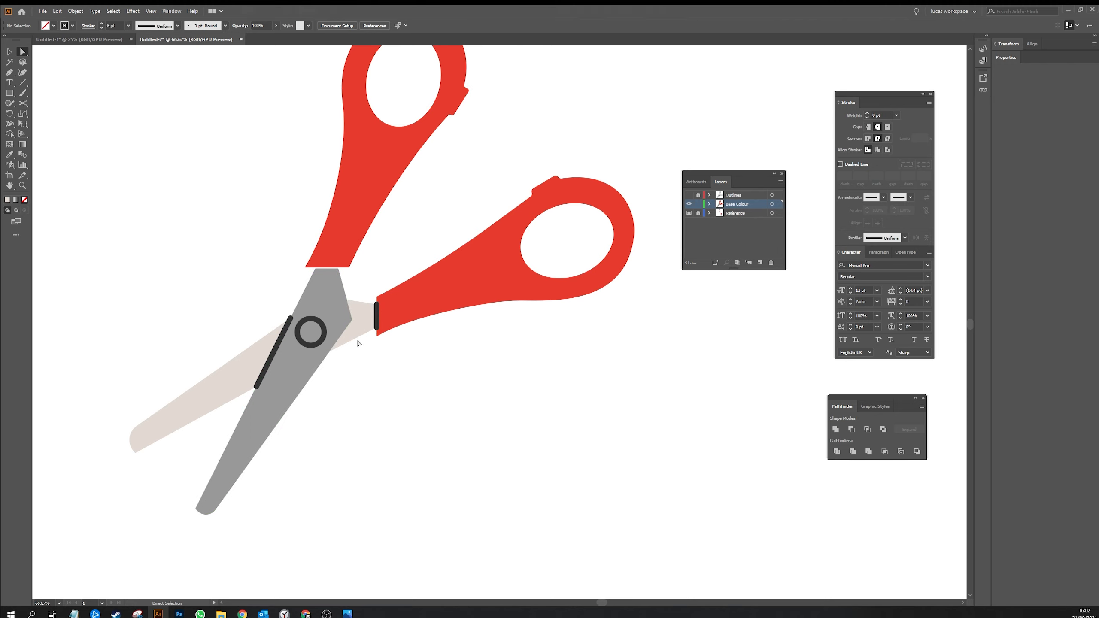
key(Delete)
click(266, 372)
key(Delete)
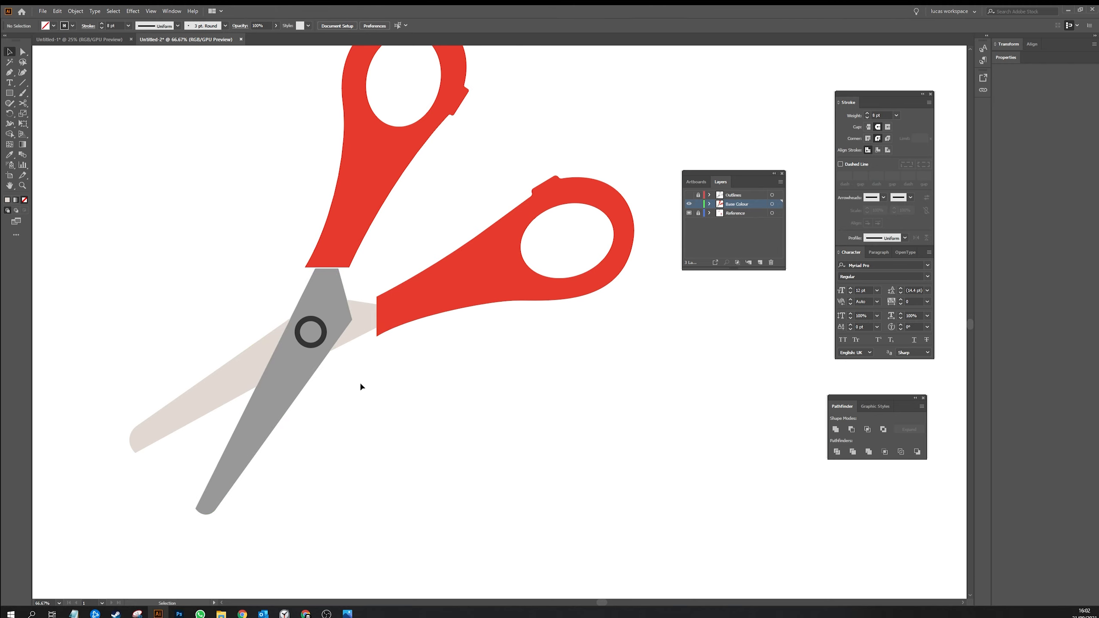
- Fill the pivot circle with a lighter grey swatch than the front blade's
click(320, 344)
key(ctrl+minus)
key(ctrl+minus)
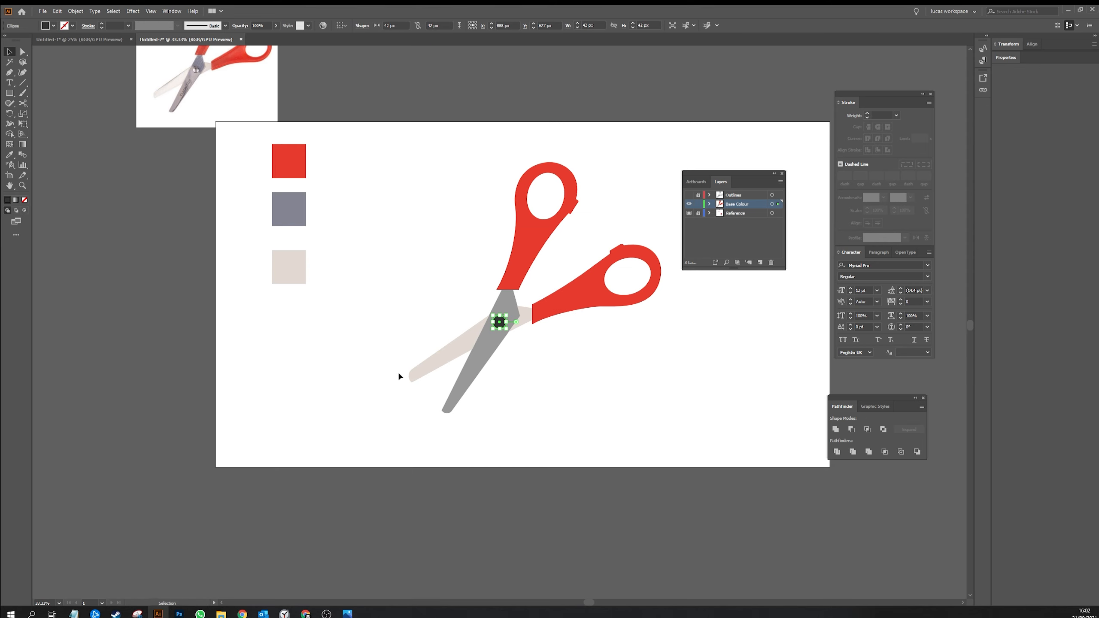
click(54, 26)
click(55, 66)
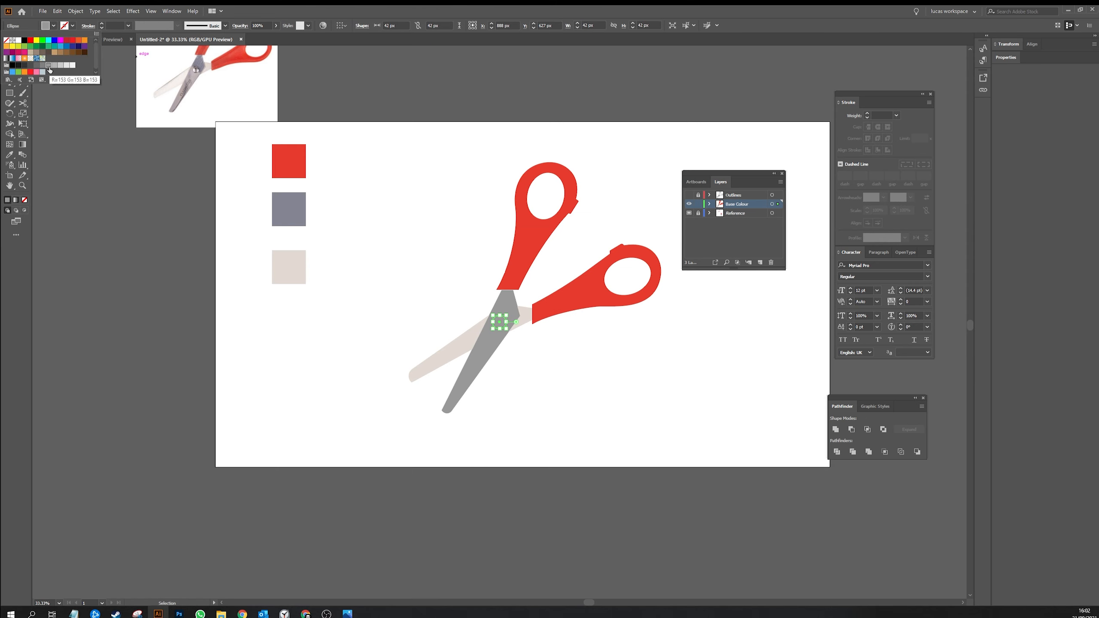
click(54, 66)
click(433, 248)
- Toggle the Outlines layer's visibility to compare the artwork and leave it shown over the base colours
drag(436, 250, 337, 245)
click(689, 195)
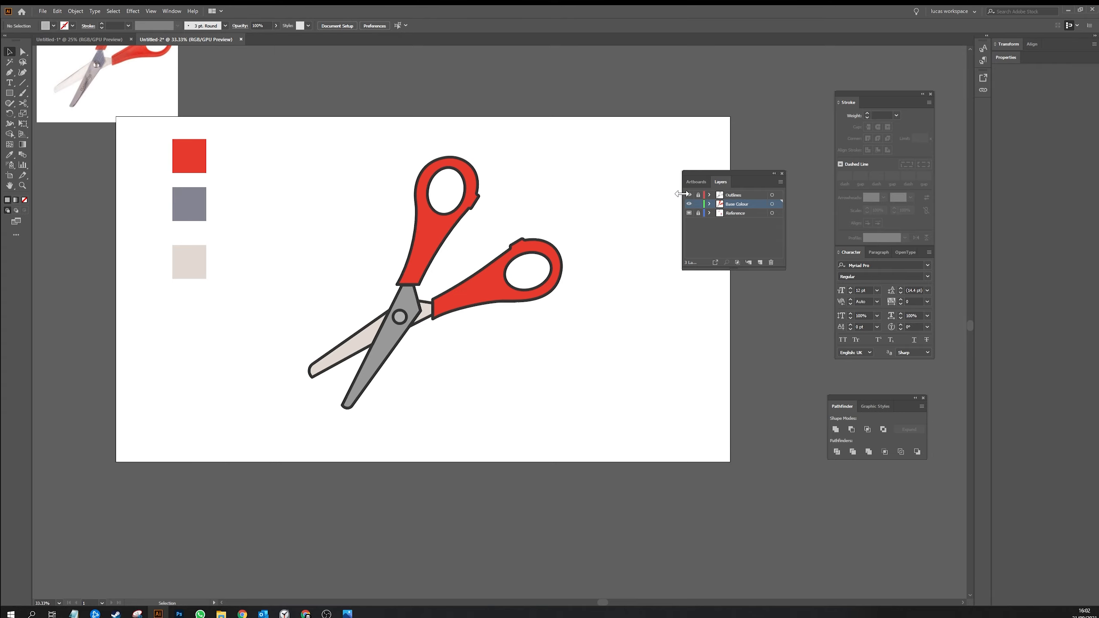
click(689, 195)
click(689, 195)
click(690, 195)
click(689, 195)
- Add two anchor points on the upper-right arc of the pivot's outline circle and delete the segment between them
key(ctrl+=)
key(ctrl+=)
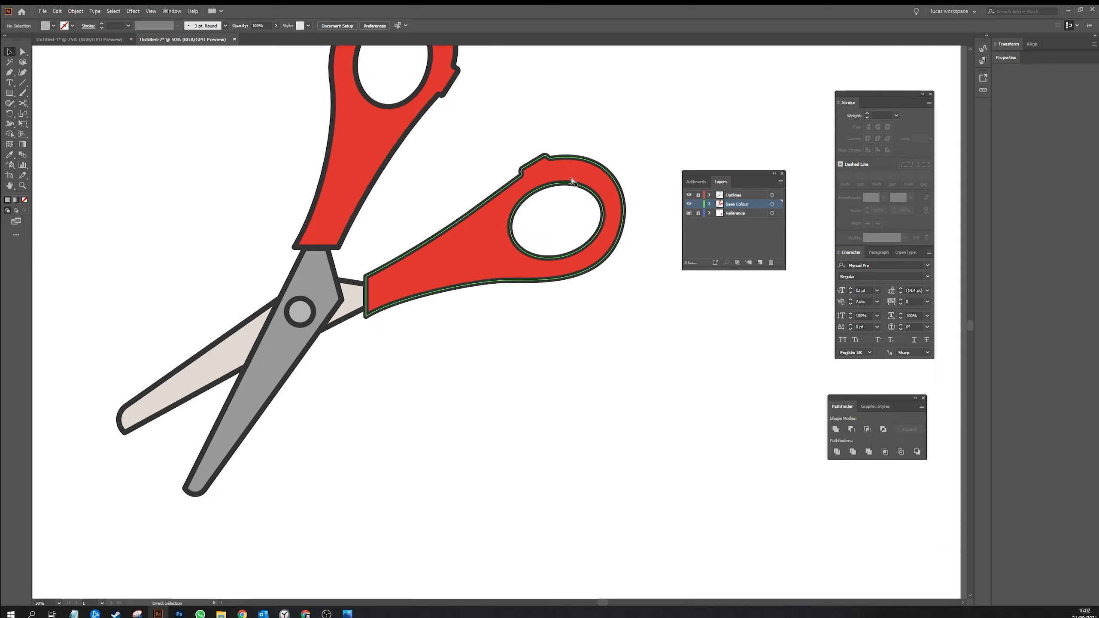
key(p)
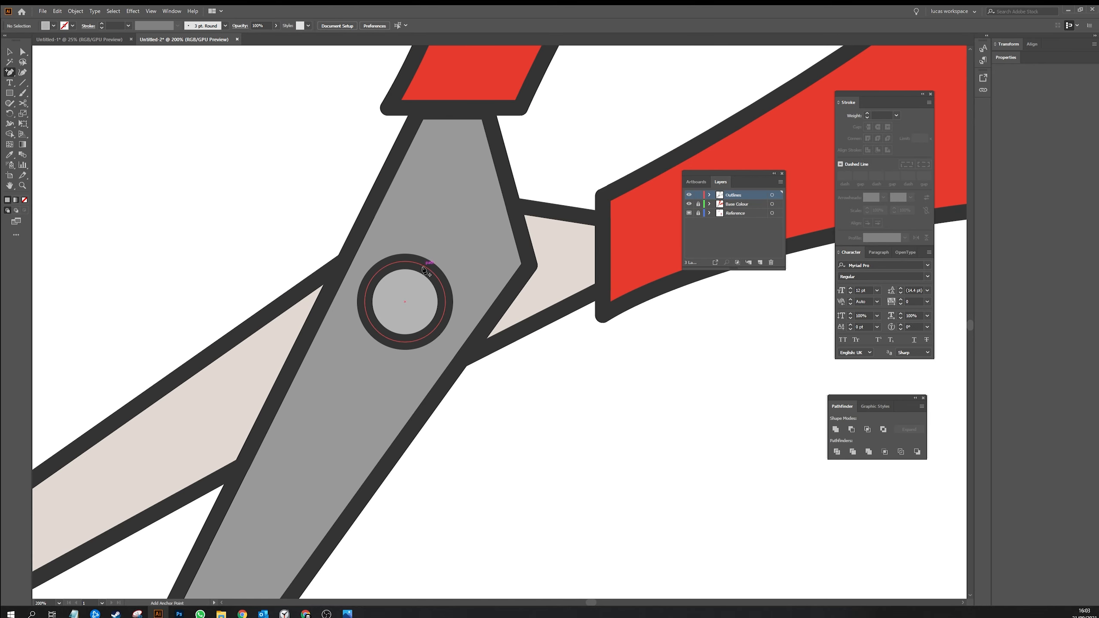
click(424, 266)
click(441, 282)
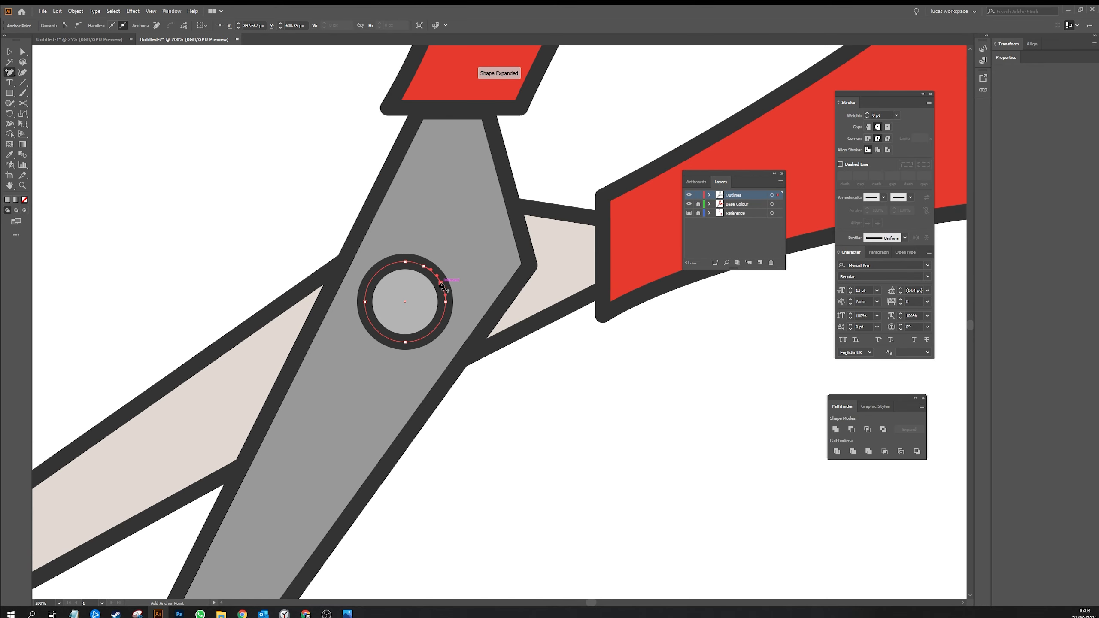
key(a)
click(435, 274)
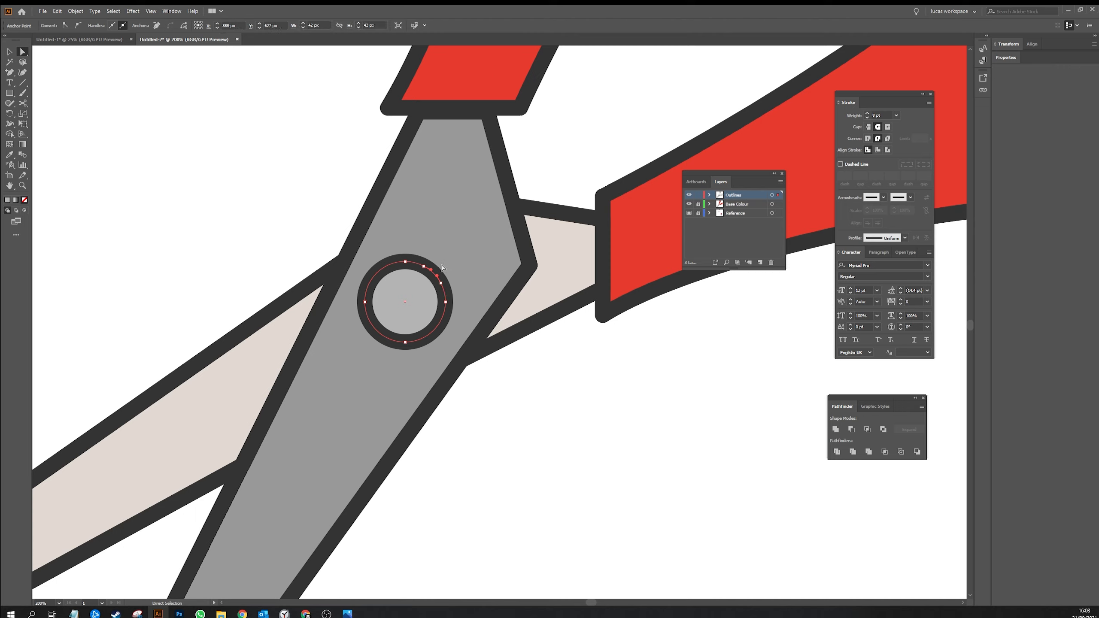
key(Delete)
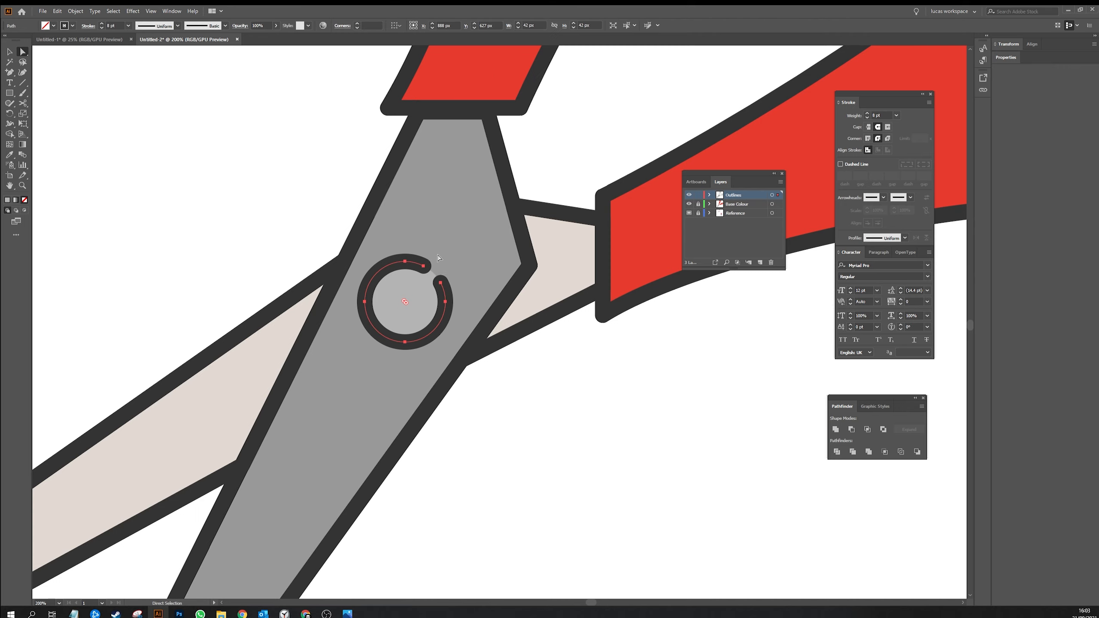
- Widen the gap in the pivot ring by deleting the short segment between the gap and the circle's top anchor
click(435, 266)
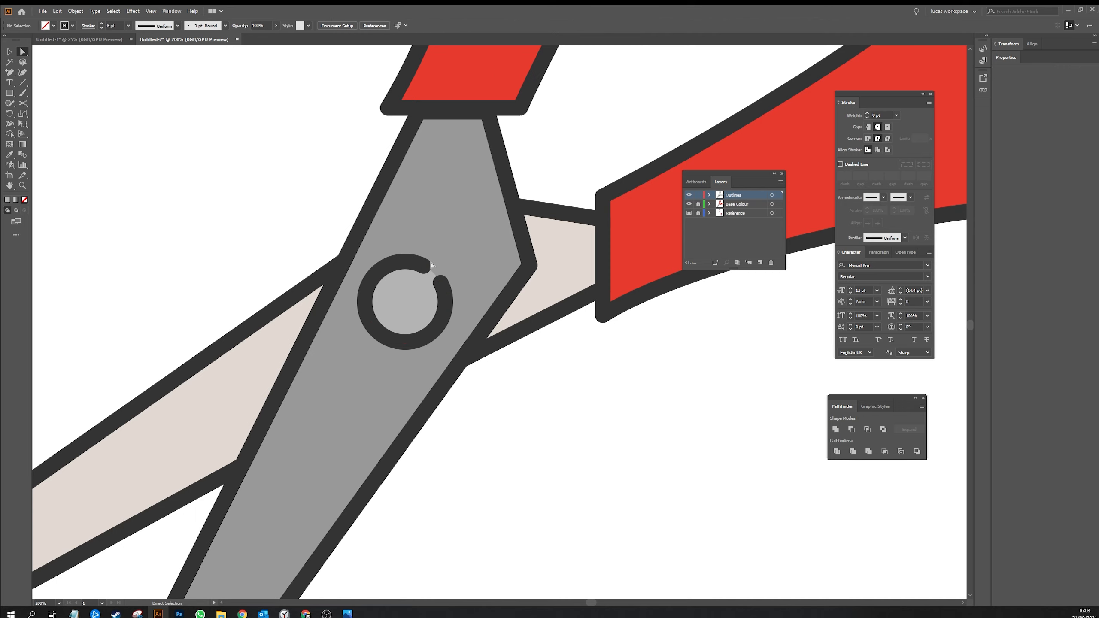
click(424, 266)
key(Delete)
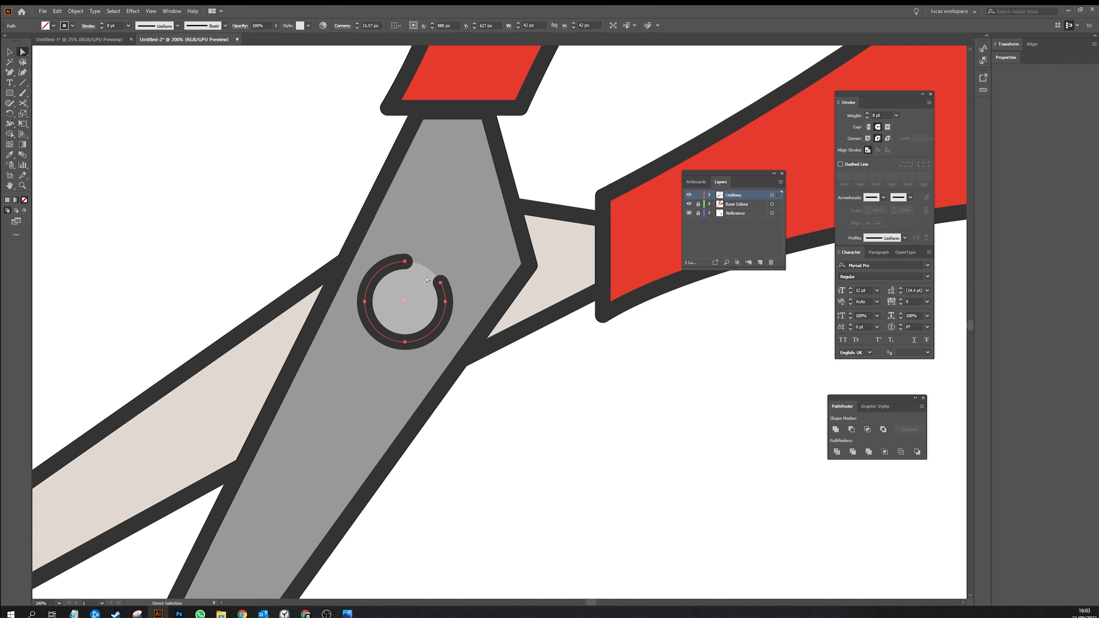
key(v)
click(541, 402)
- Vary the pivot ring's stroke with the Width tool, widening its lower-left part to about 8.3 pt and tapering both open ends
click(427, 341)
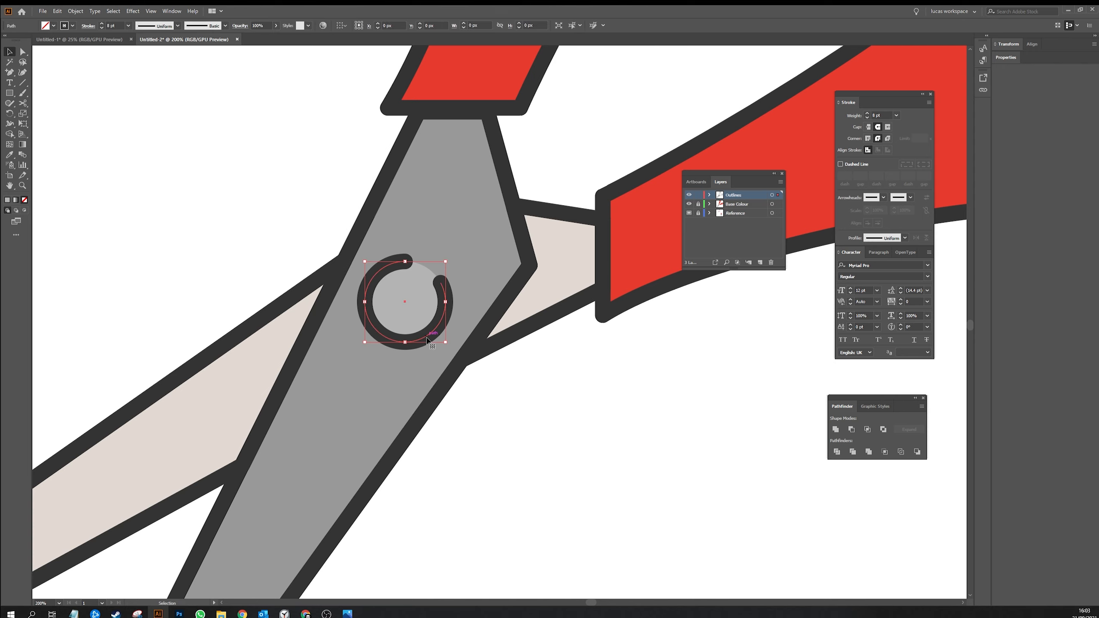
key(ctrl+plus)
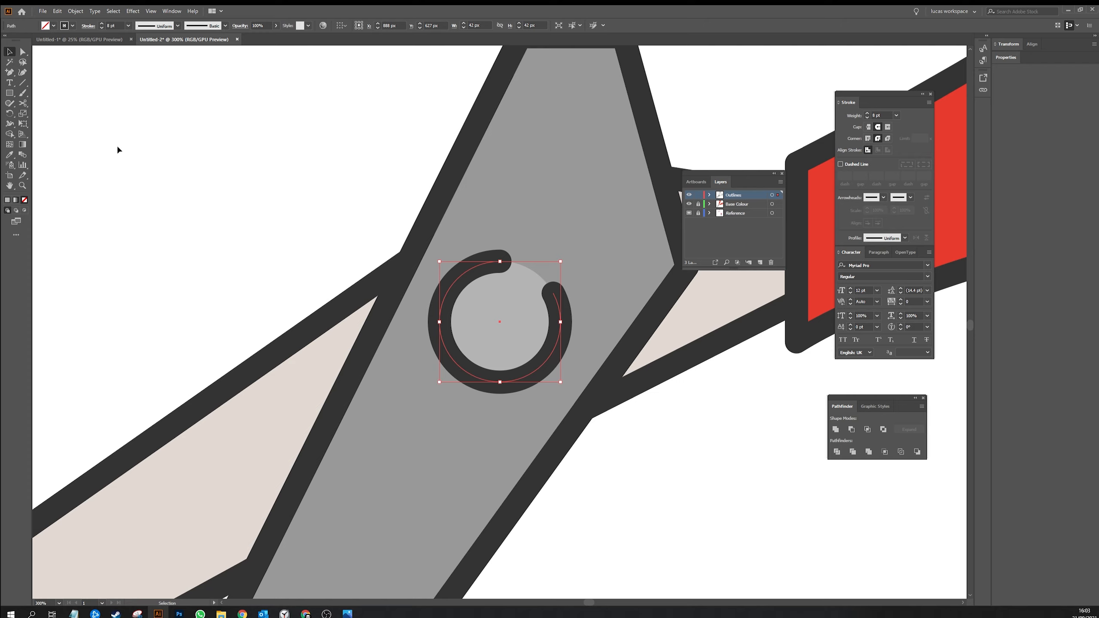
key(shift+w)
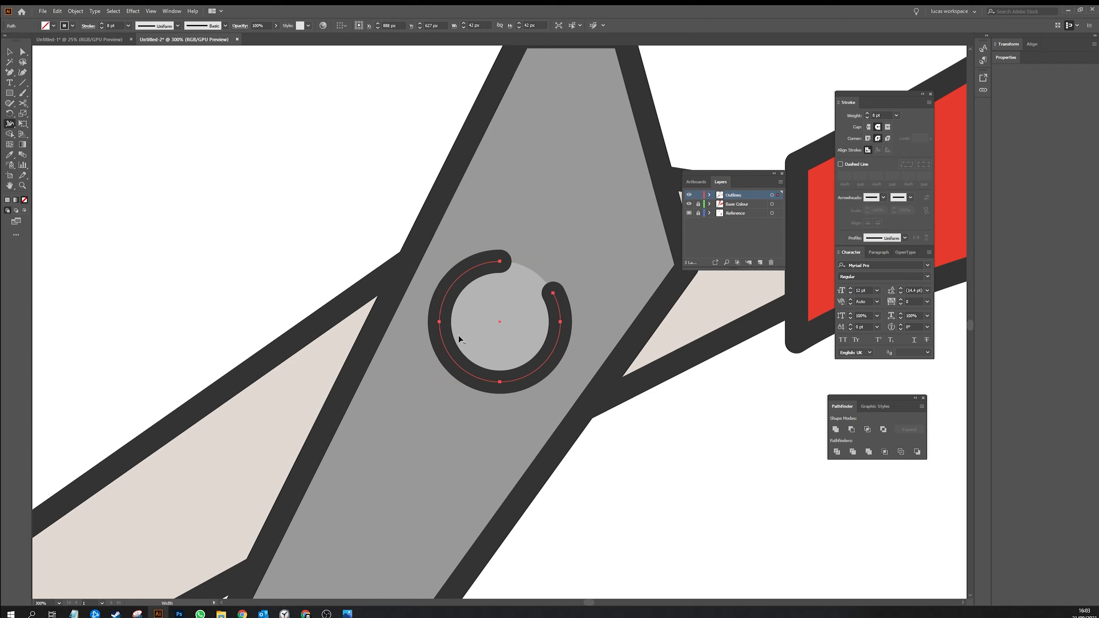
mouse_move(457, 358)
mouse_down()
mouse_move(450, 313)
mouse_move(475, 368)
mouse_up()
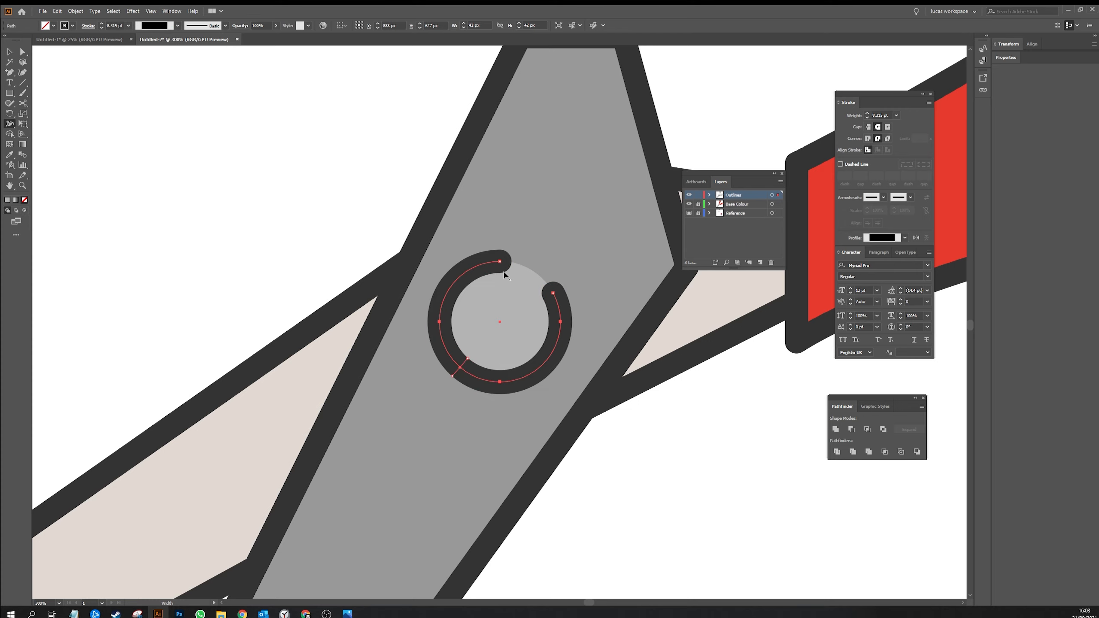
drag(500, 274, 502, 267)
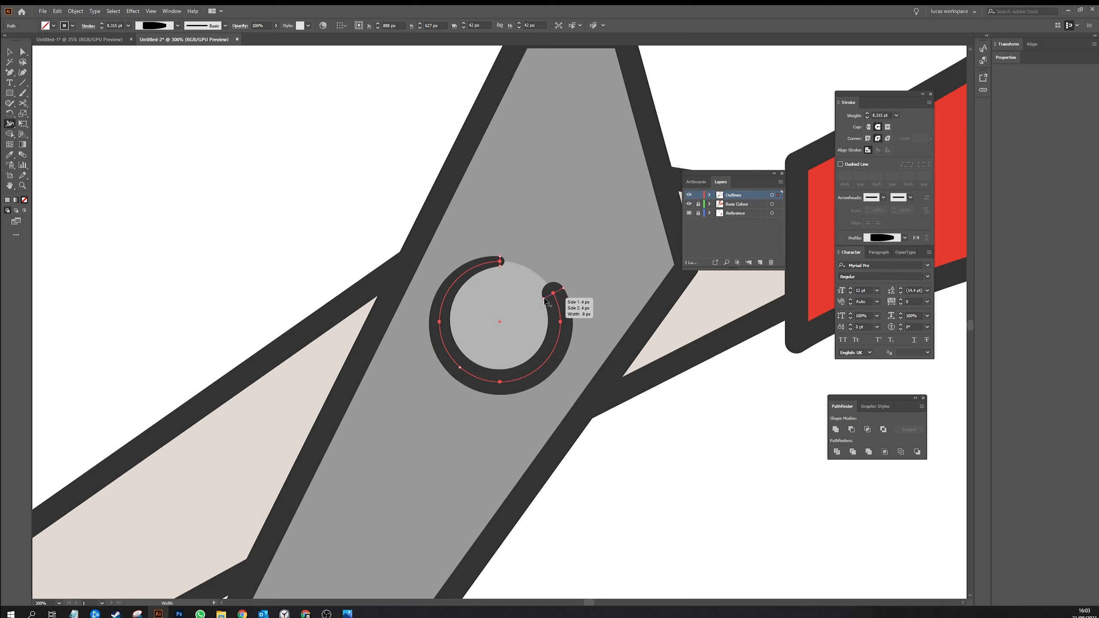
drag(544, 302, 553, 303)
key(a)
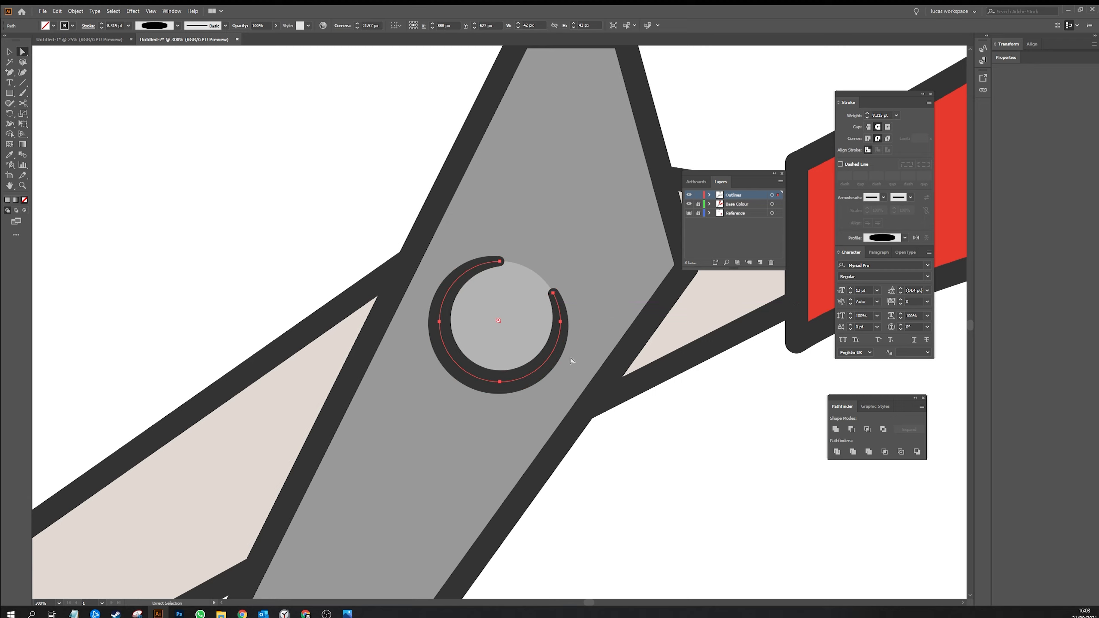
click(667, 473)
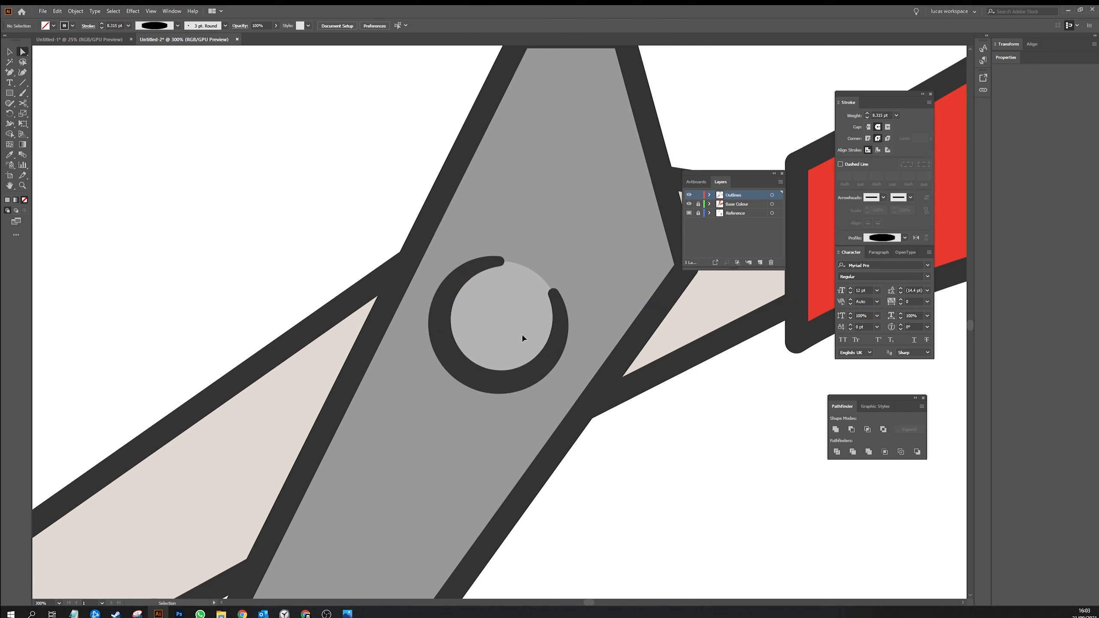
- Open the Gouache-Shader-Brush-Library-CS6 brush library, place it beside the scissors and enlarge it to show more brushes
key(ctrl+1)
scroll(522, 334, down, 3)
scroll(521, 333, up, 5)
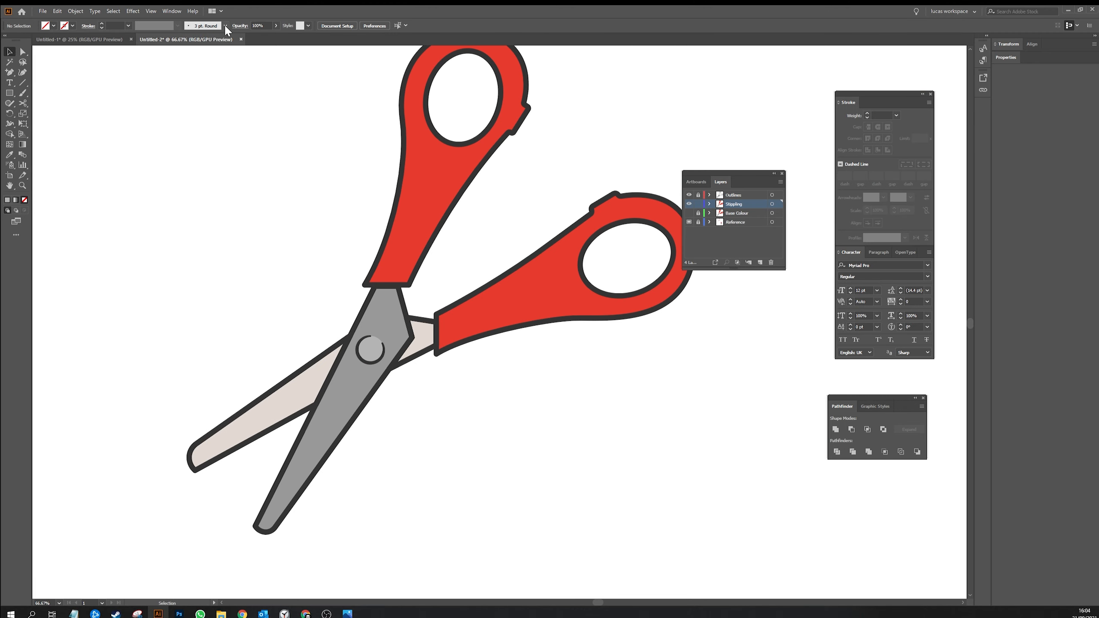
click(177, 25)
click(146, 92)
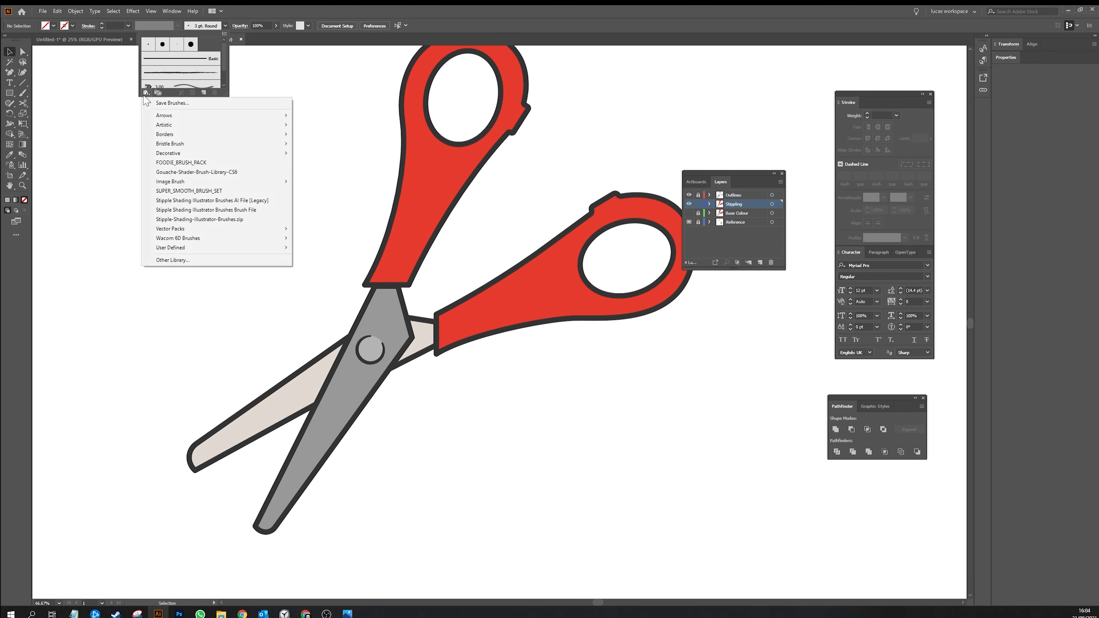
click(189, 172)
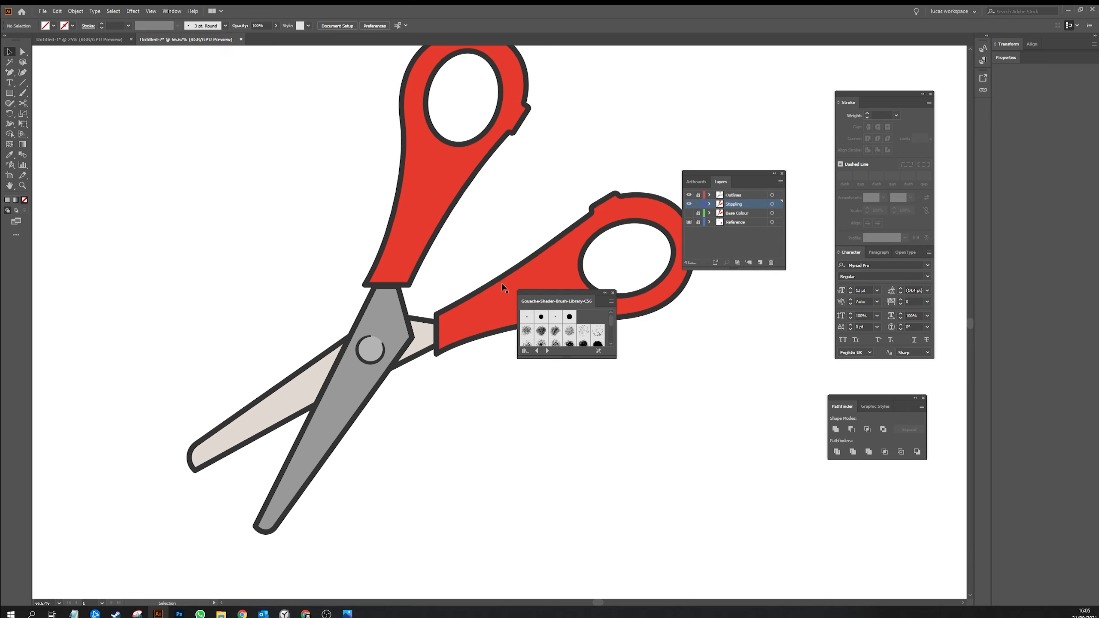
mouse_move(546, 295)
mouse_down()
mouse_move(131, 118)
mouse_move(112, 87)
mouse_up()
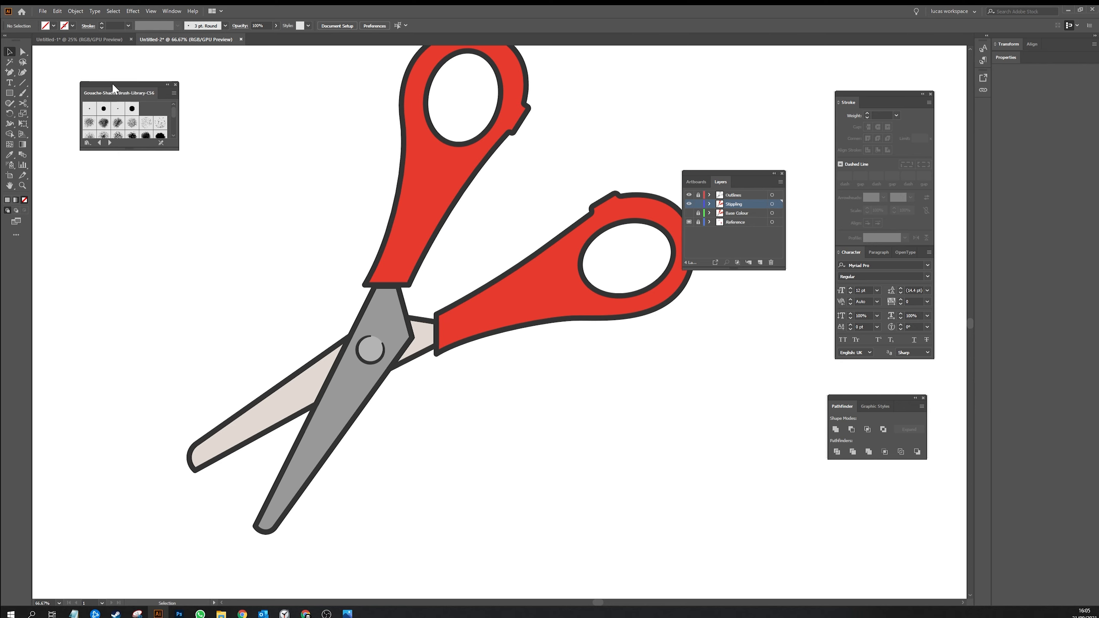
drag(129, 151, 98, 406)
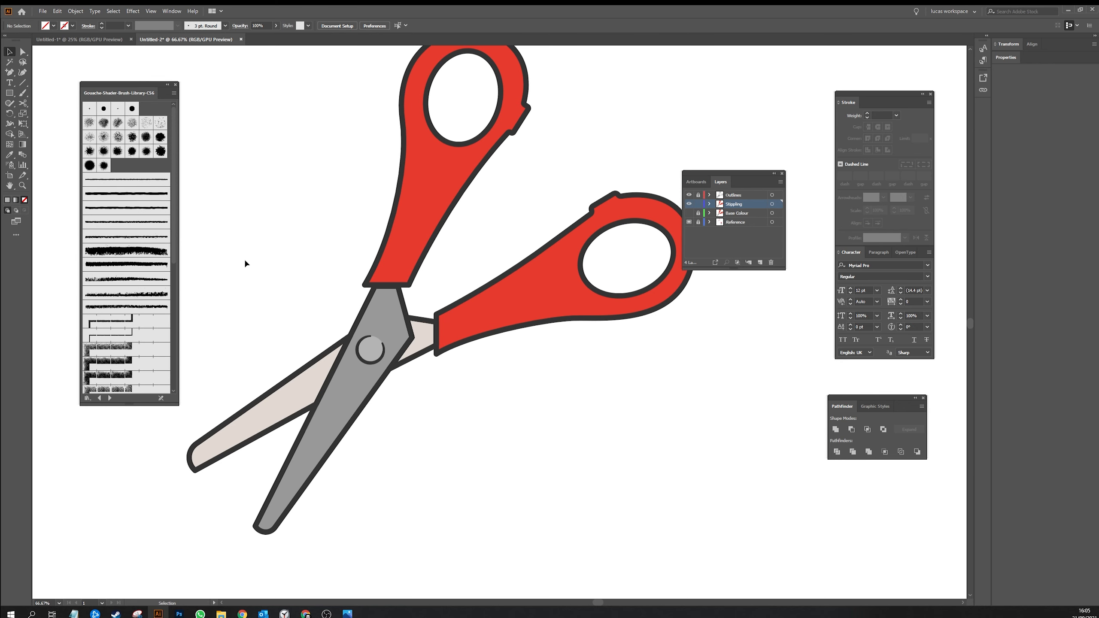
- Hide and reshow the Stroke settings and place them directly next to the brush library
click(171, 11)
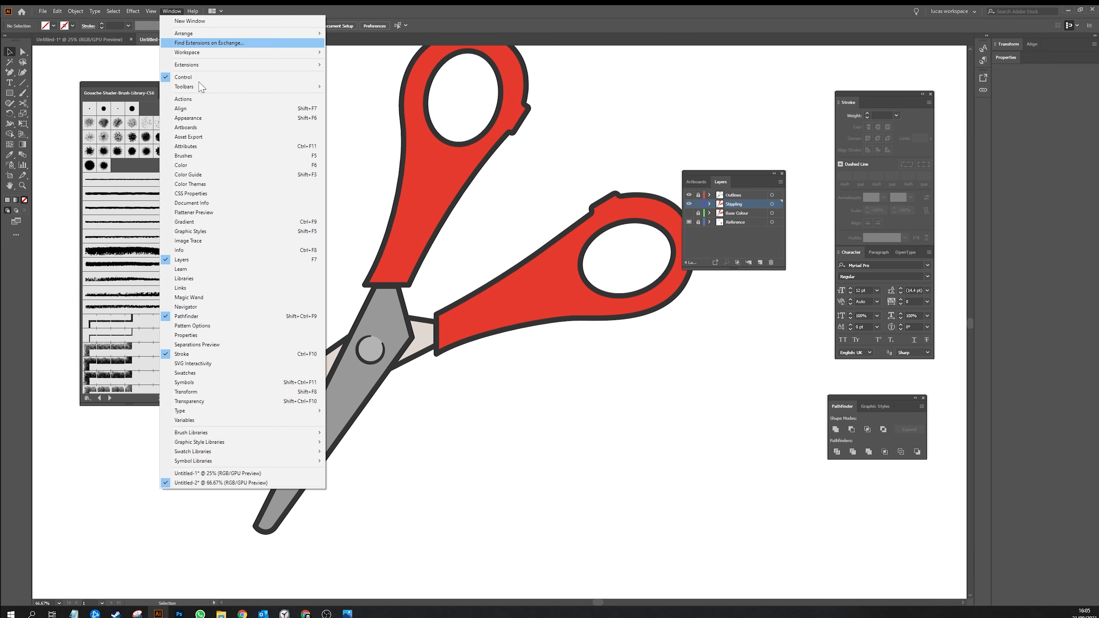
click(219, 354)
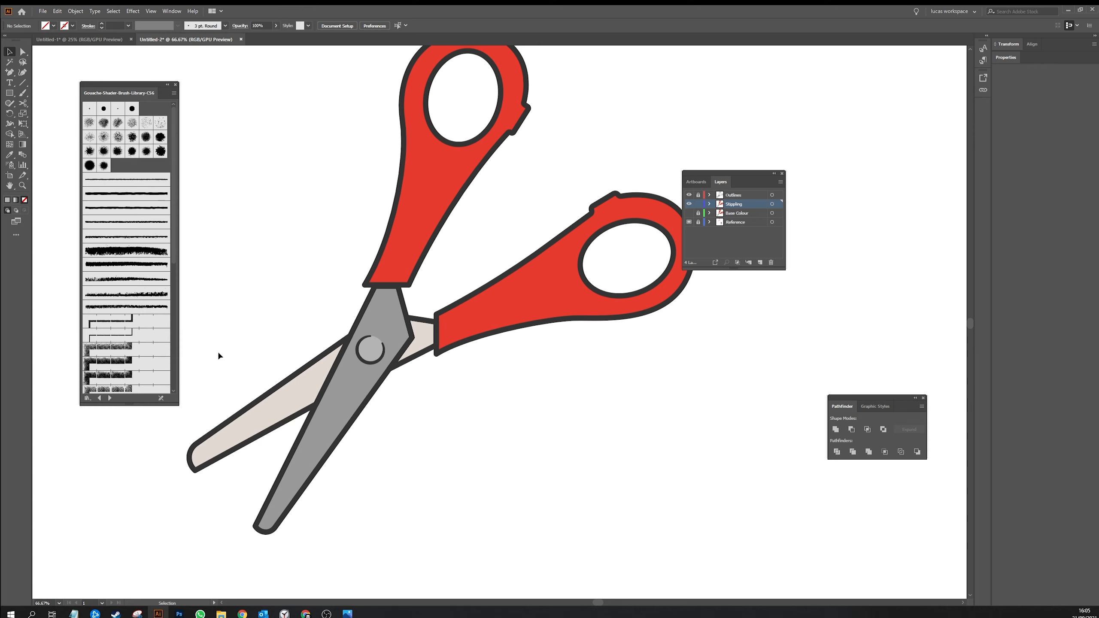
click(172, 10)
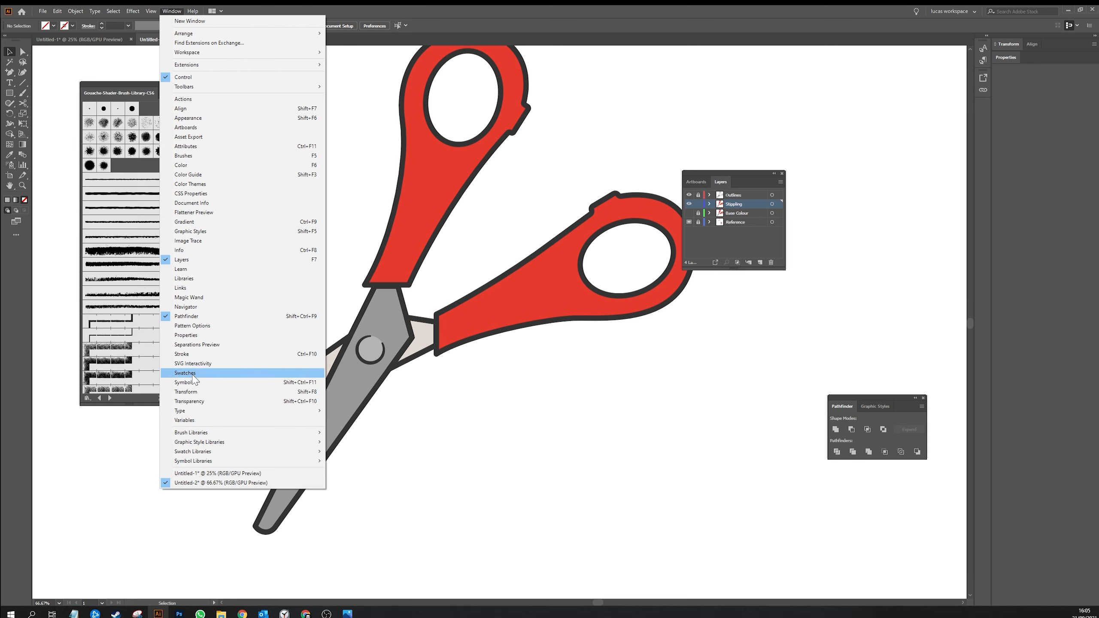
click(197, 355)
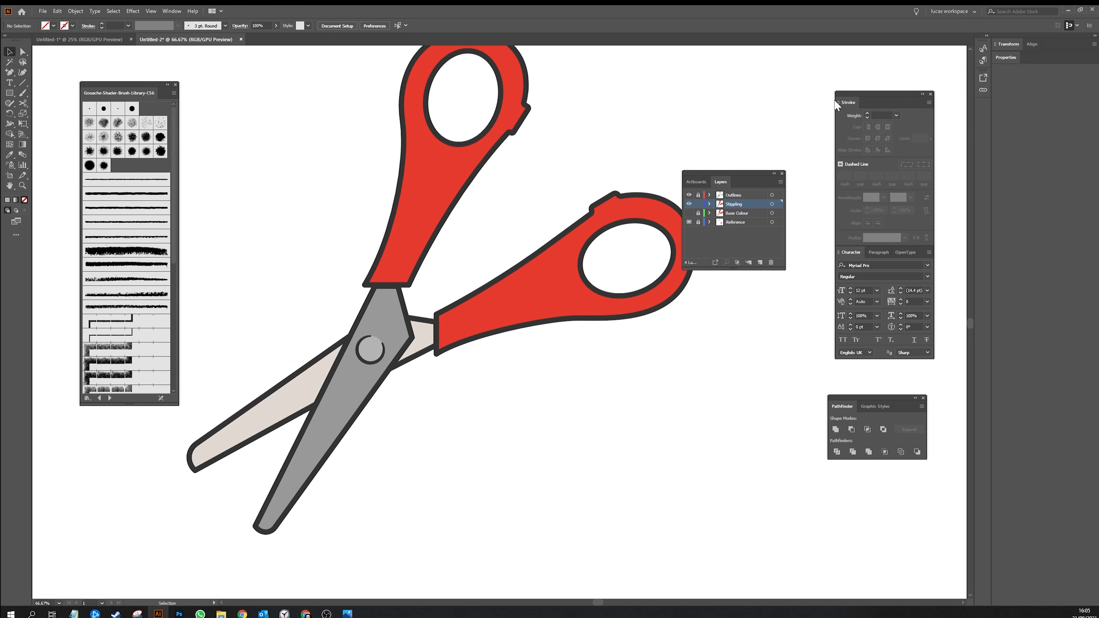
mouse_move(875, 94)
mouse_down()
mouse_move(409, 116)
mouse_move(268, 77)
mouse_up()
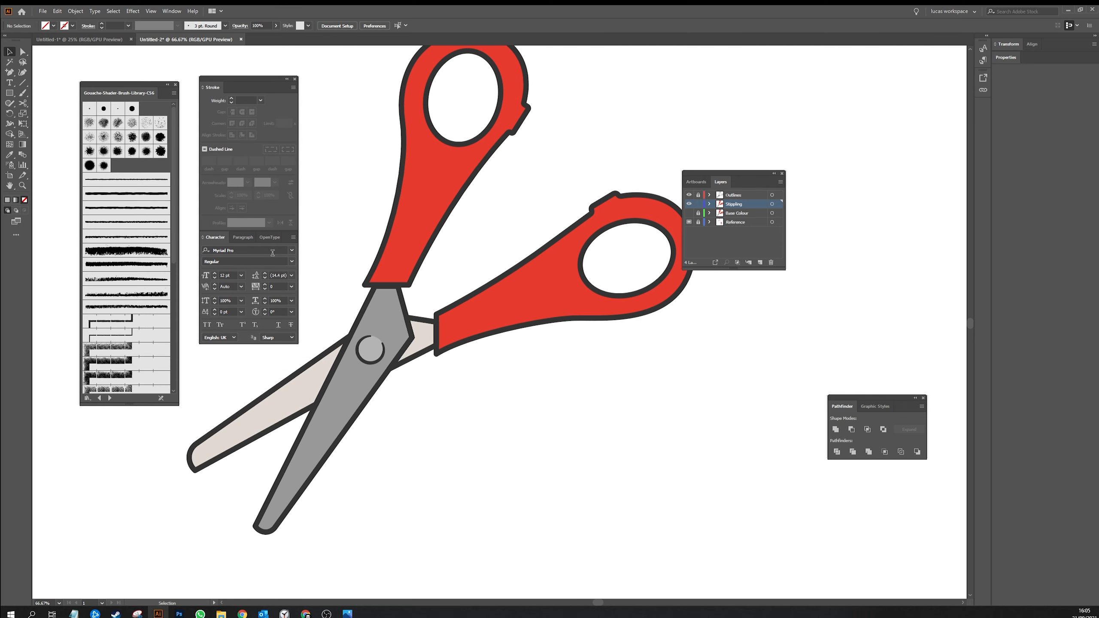
- Select the front blade's grey base shape on the Stippling layer and switch to Draw Inside mode
click(249, 236)
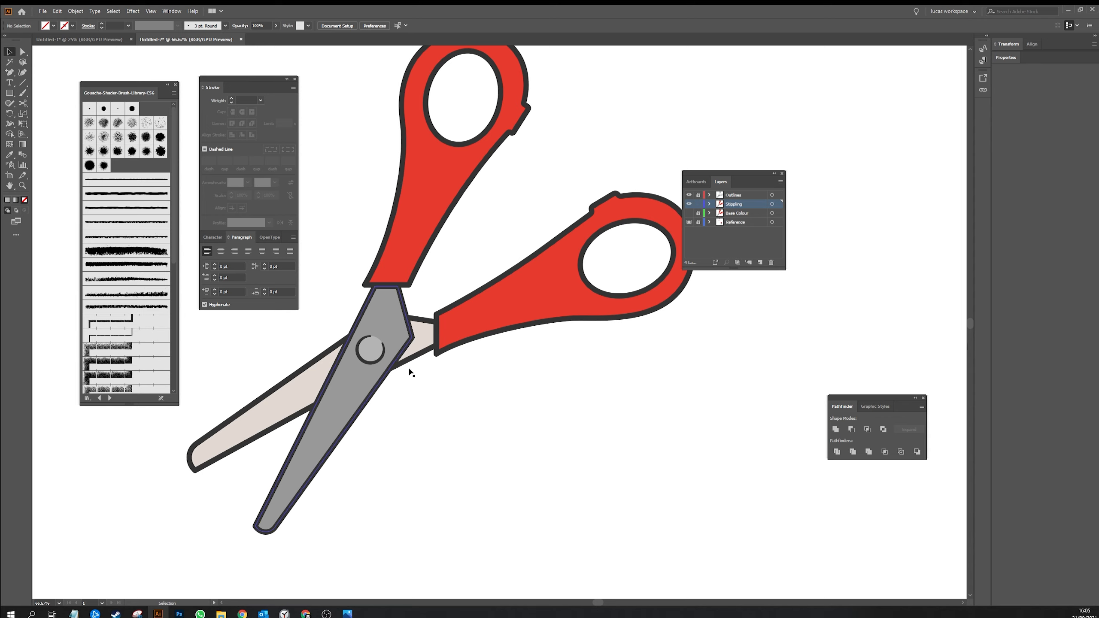
drag(483, 418, 530, 385)
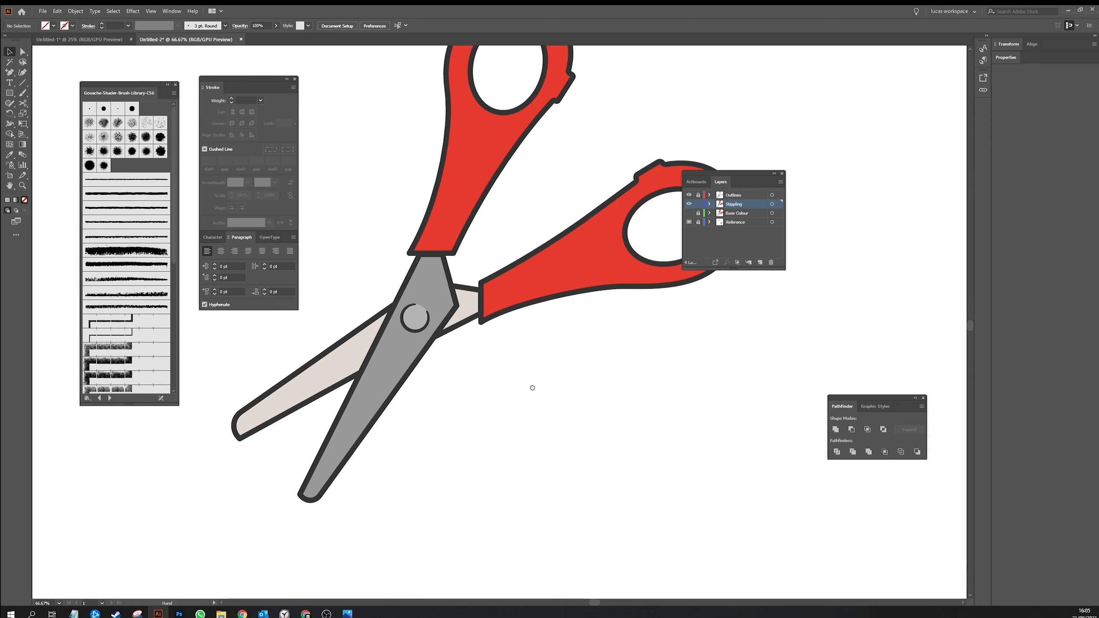
key(ctrl+minus)
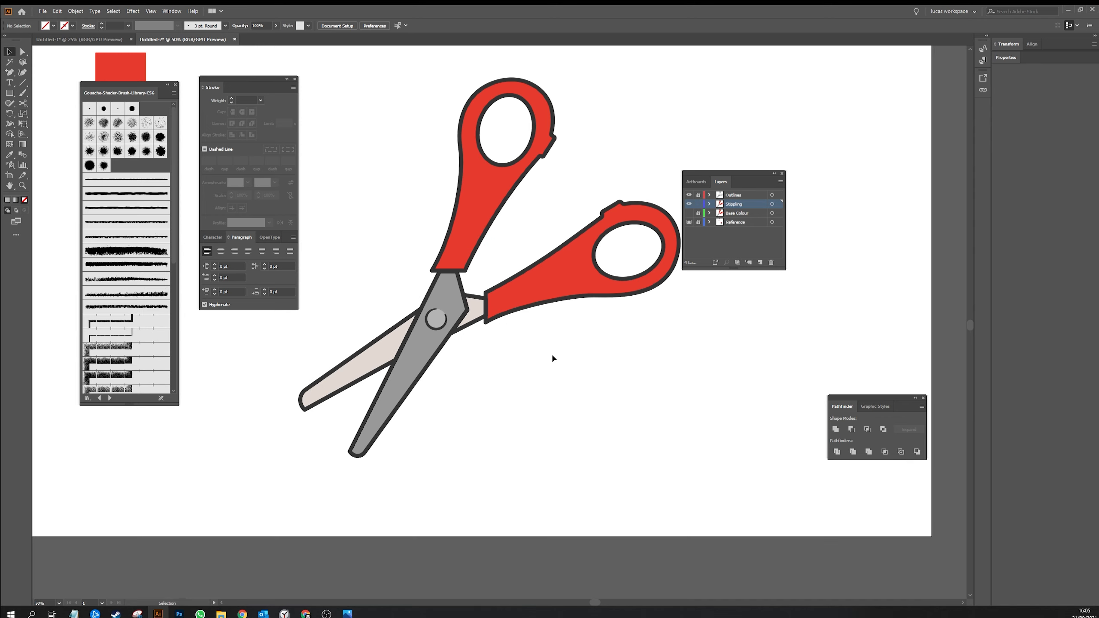
click(413, 374)
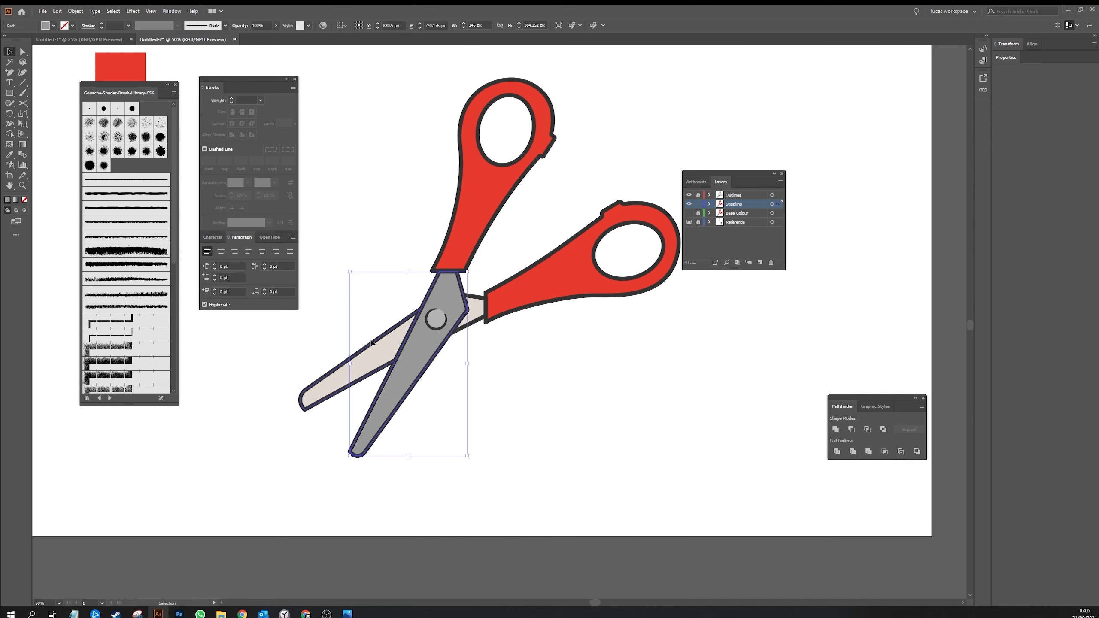
click(23, 211)
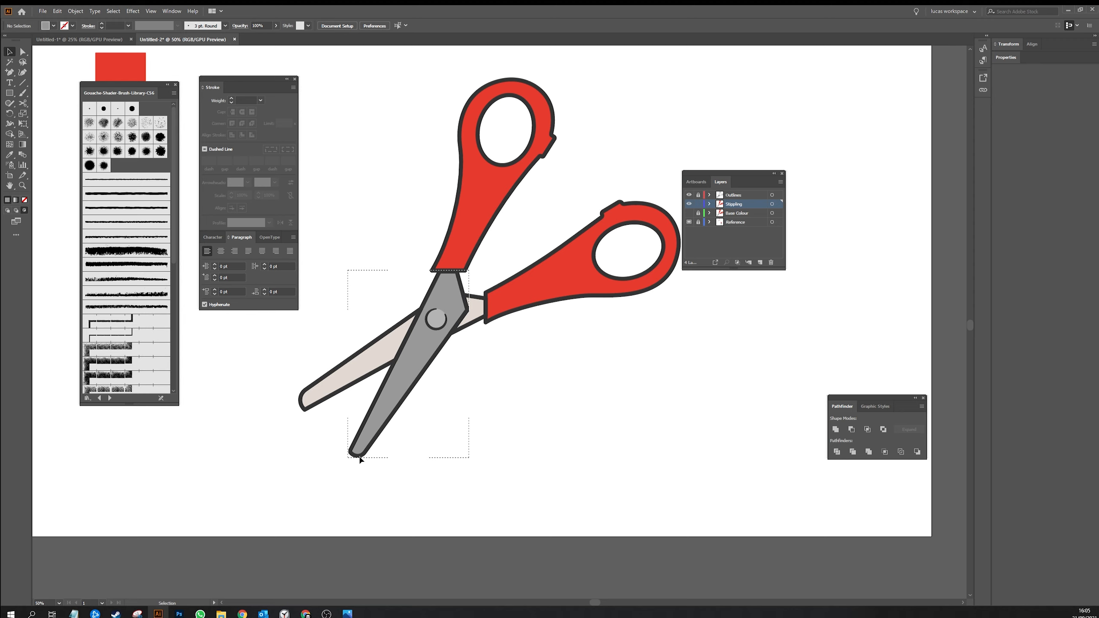
key(ctrl+equal)
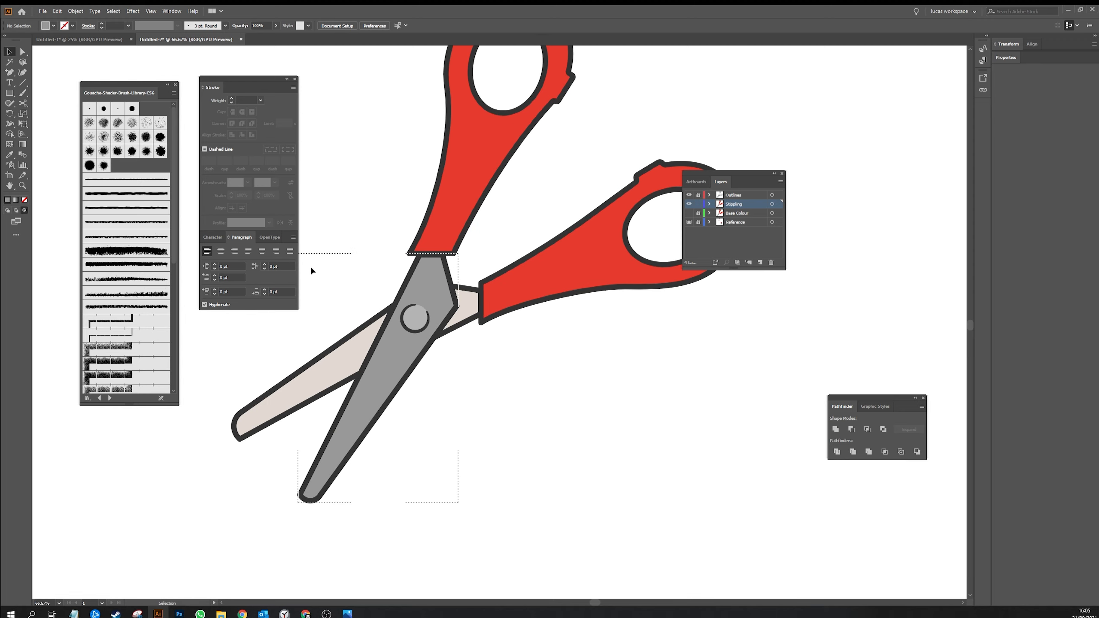
drag(420, 361, 427, 345)
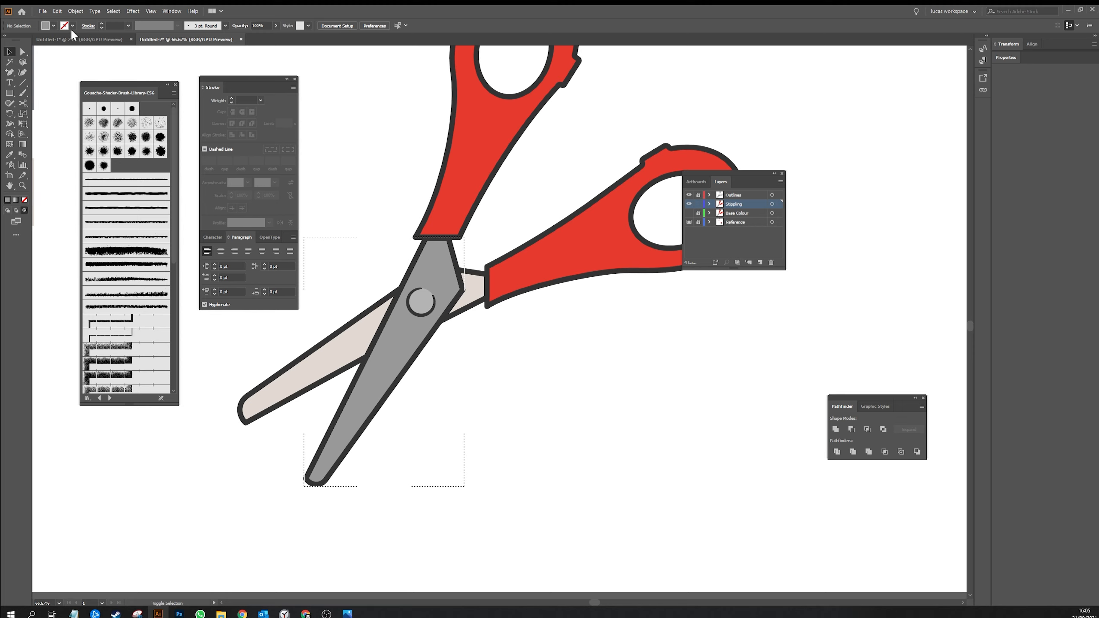
- Swap the grey fill to the stroke, switch the colour sliders to HSB and lower the brightness for a darker grey
key(shift+x)
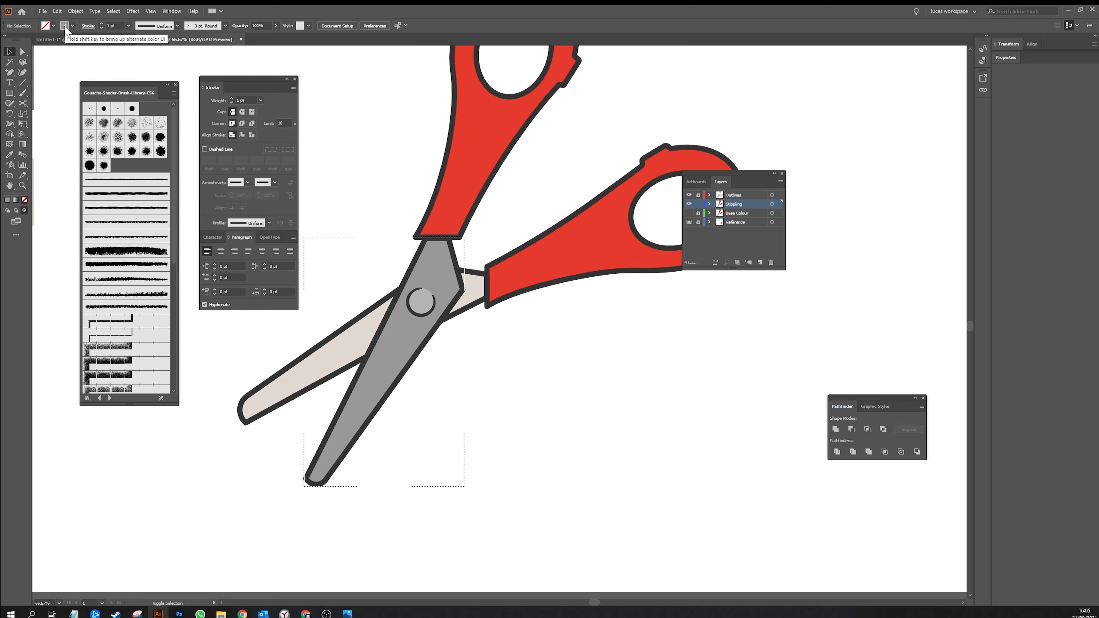
shift+click(65, 25)
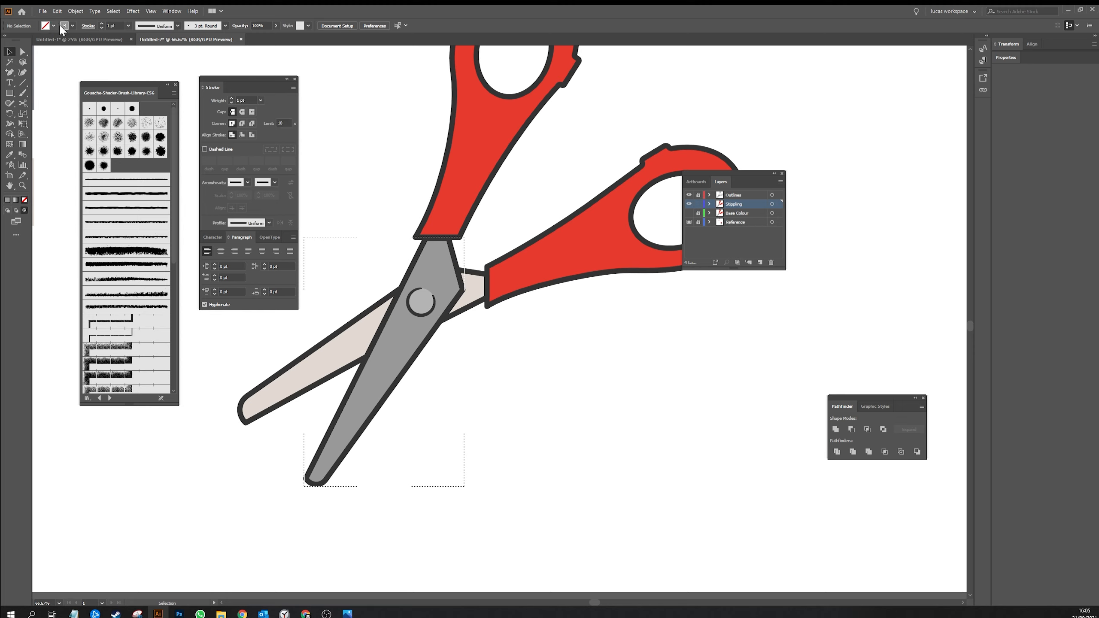
shift+click(63, 25)
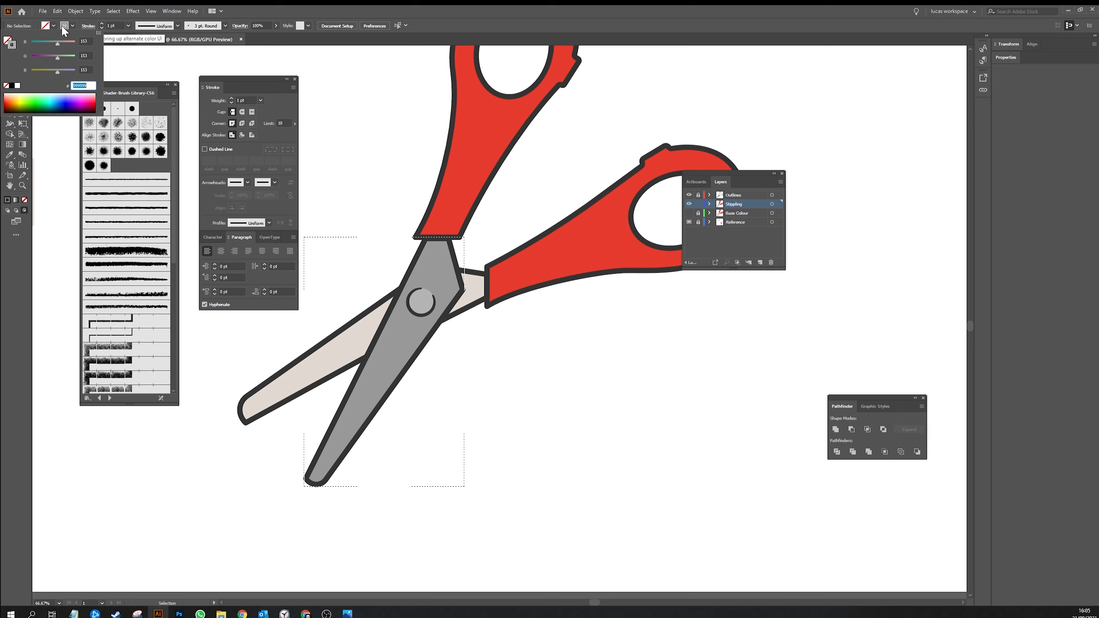
click(98, 33)
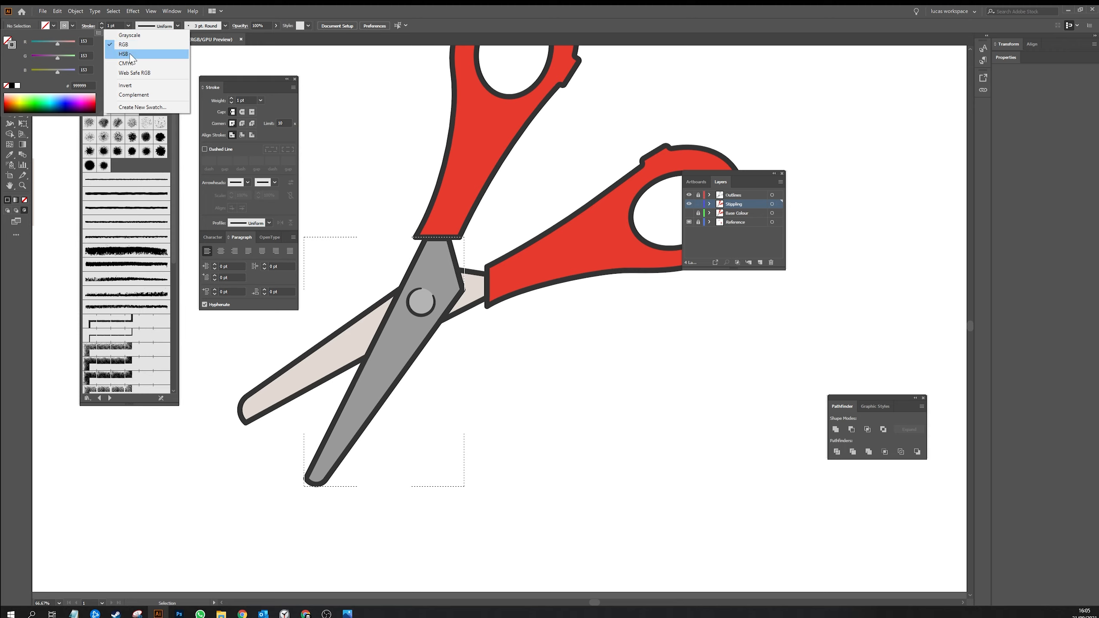
click(126, 54)
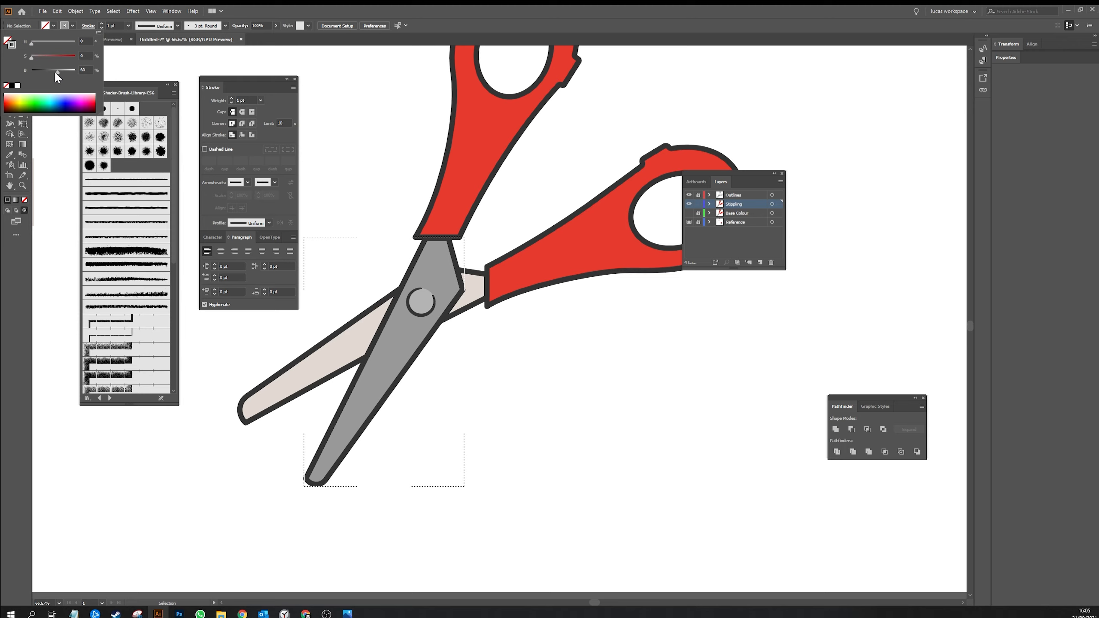
drag(55, 71, 52, 70)
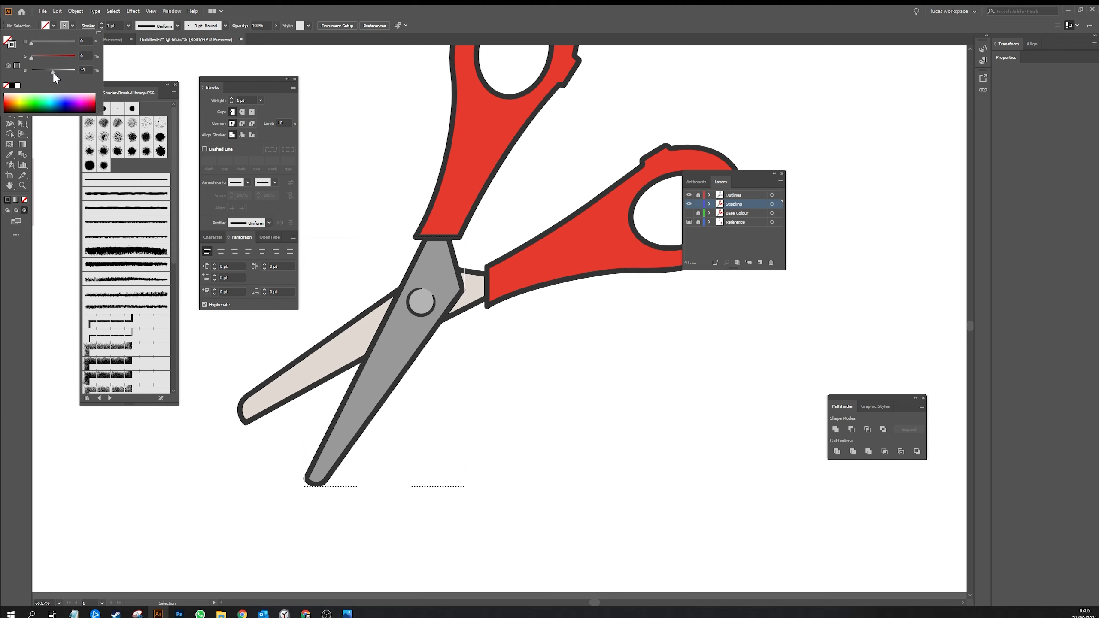
click(331, 170)
- Draw a Pen path inside the front blade, curving around its rounded tip and running up the right edge to the corner beside the pivot
click(104, 151)
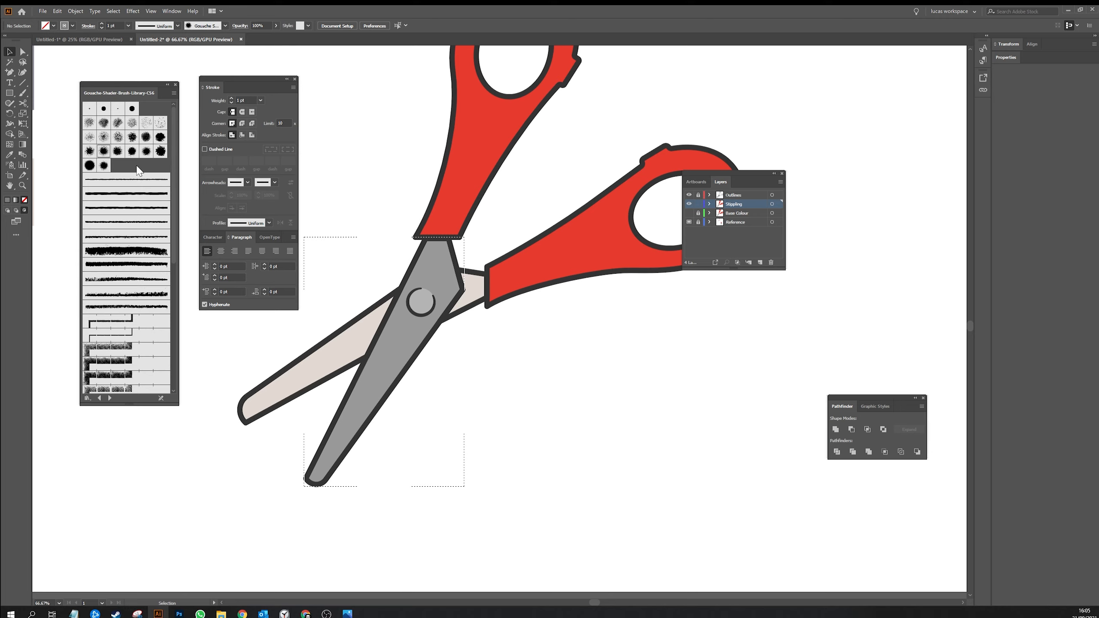
key(a)
scroll(315, 480, up, 1)
key(p)
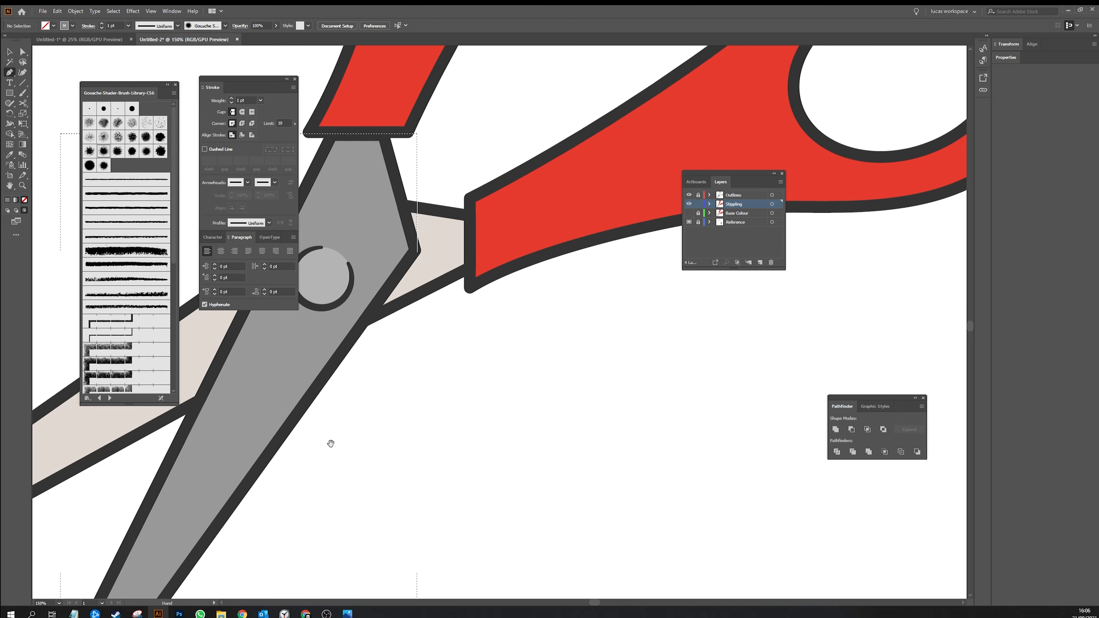
scroll(329, 445, up, 1)
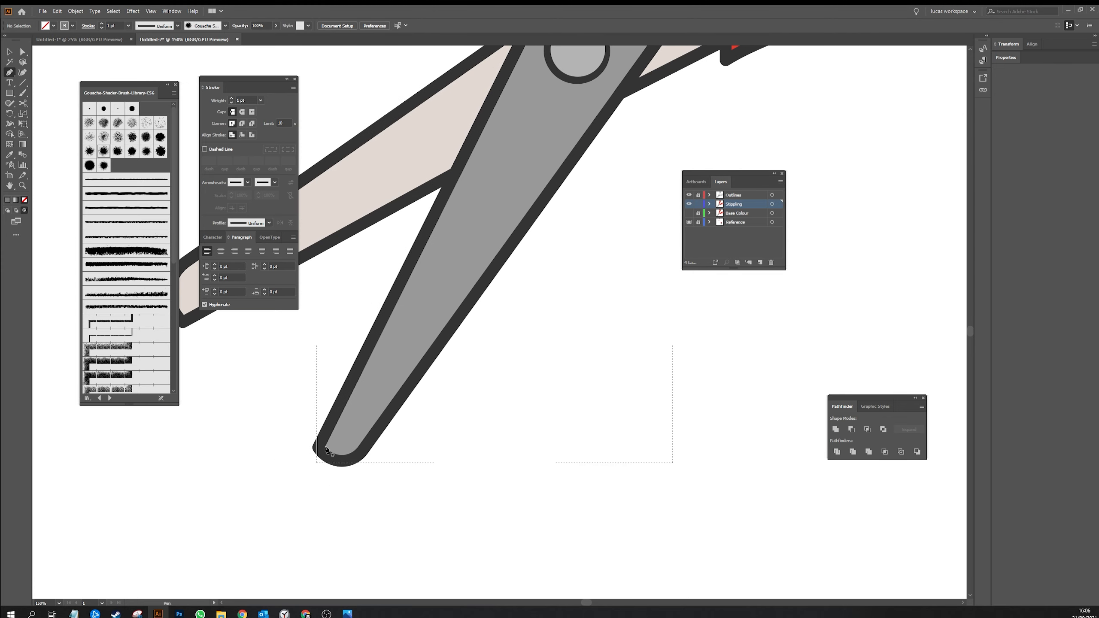
click(323, 447)
drag(359, 447, 382, 430)
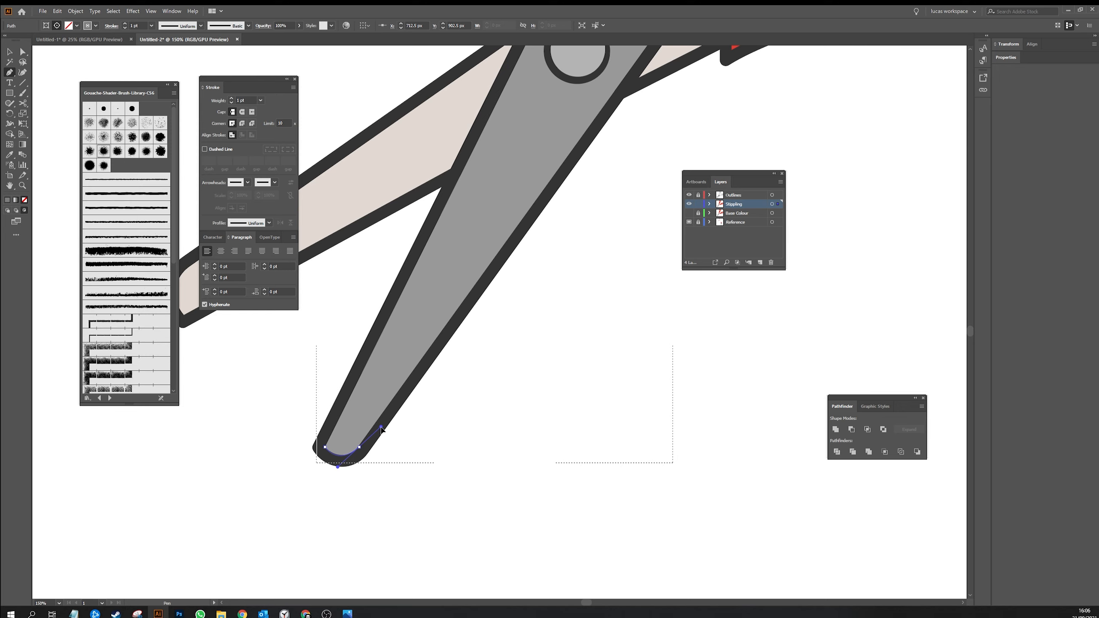
key(ctrl+minus)
key(ctrl+minus)
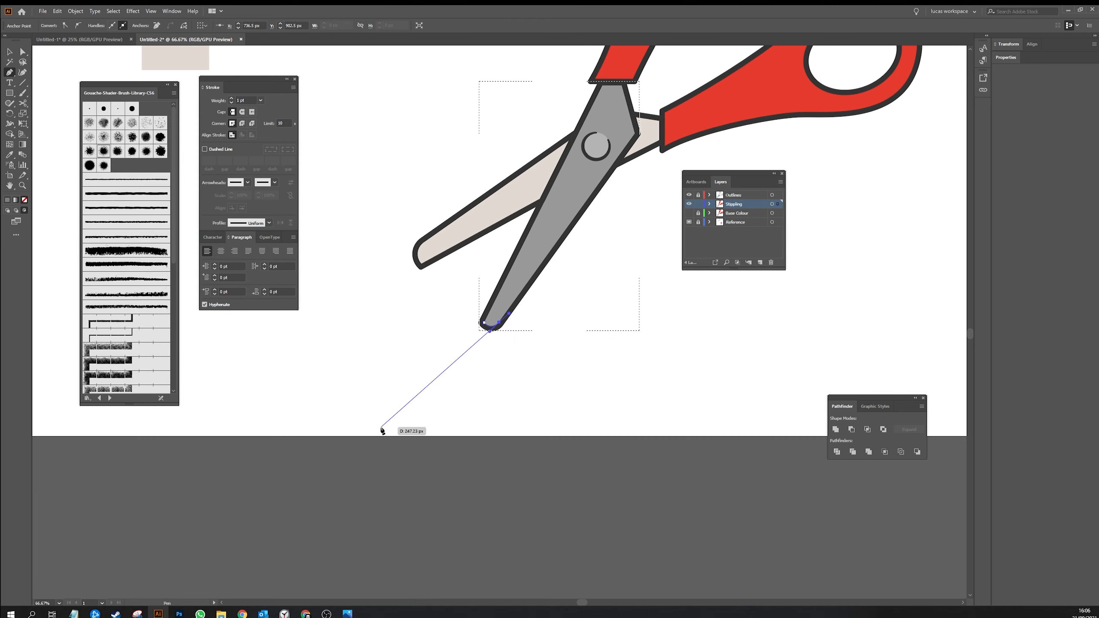
drag(565, 257, 403, 359)
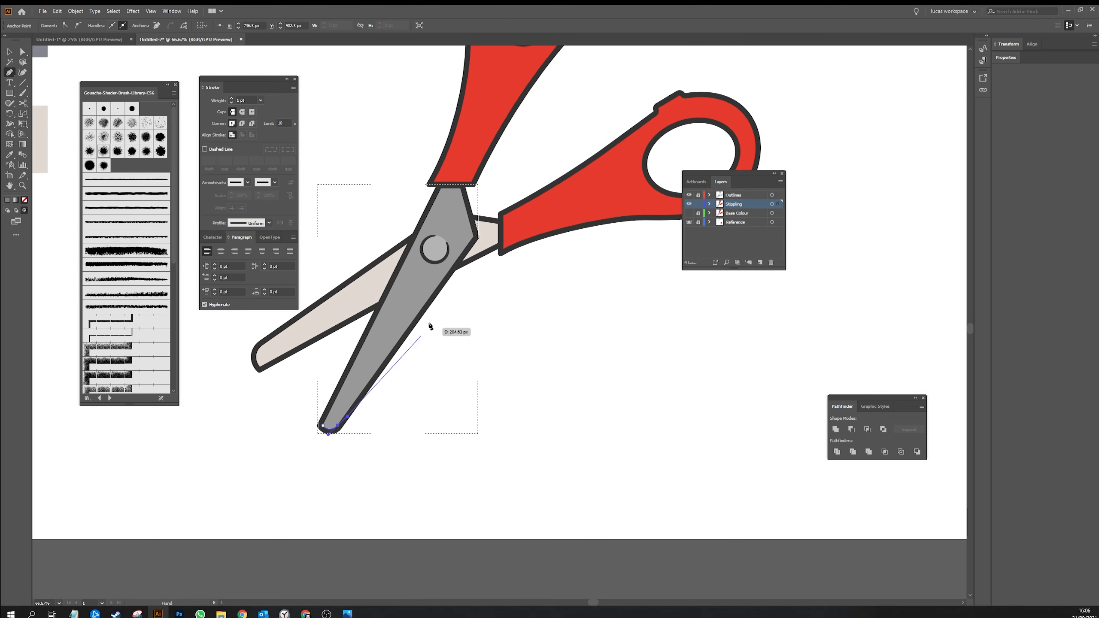
click(475, 237)
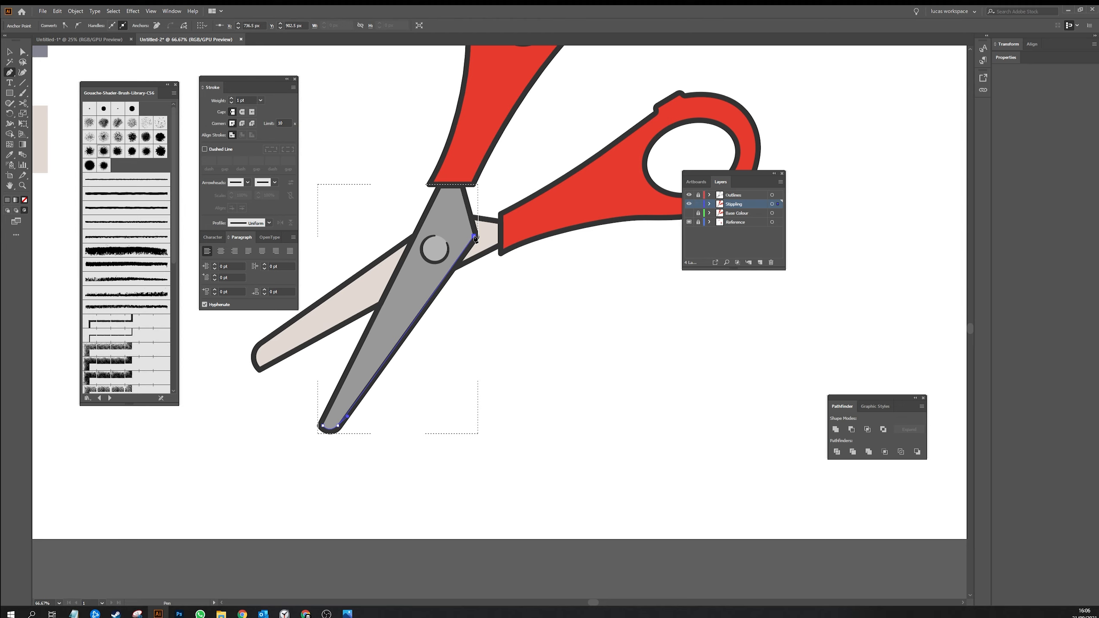
- Apply the second Gouache Shader brush from the library's fourth row to the dark edge path and set its weight to 0.5 pt
click(105, 152)
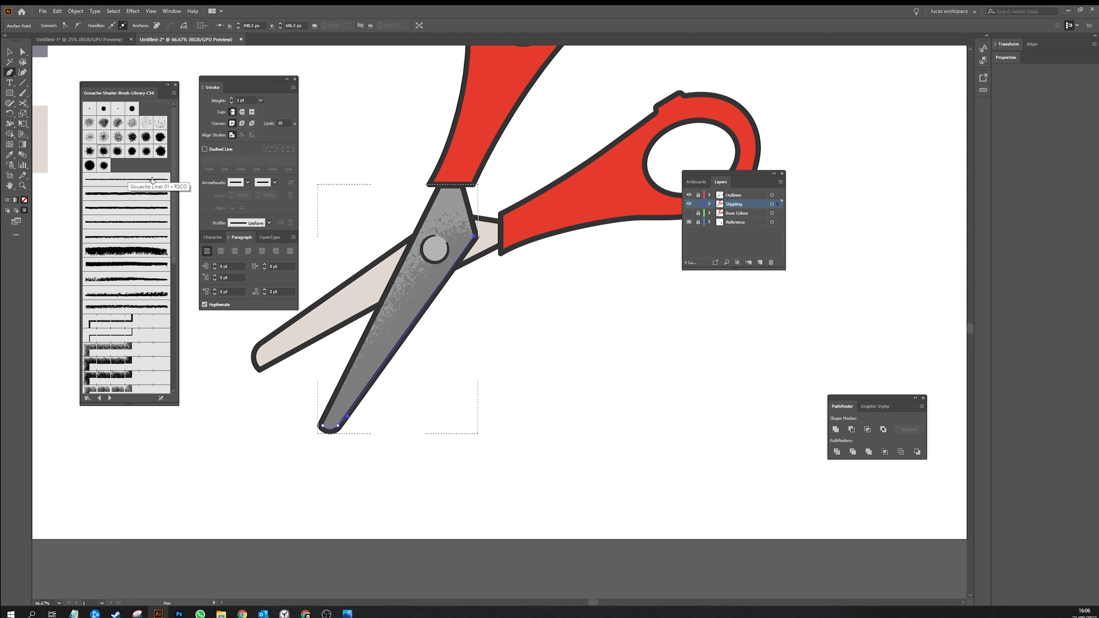
click(232, 103)
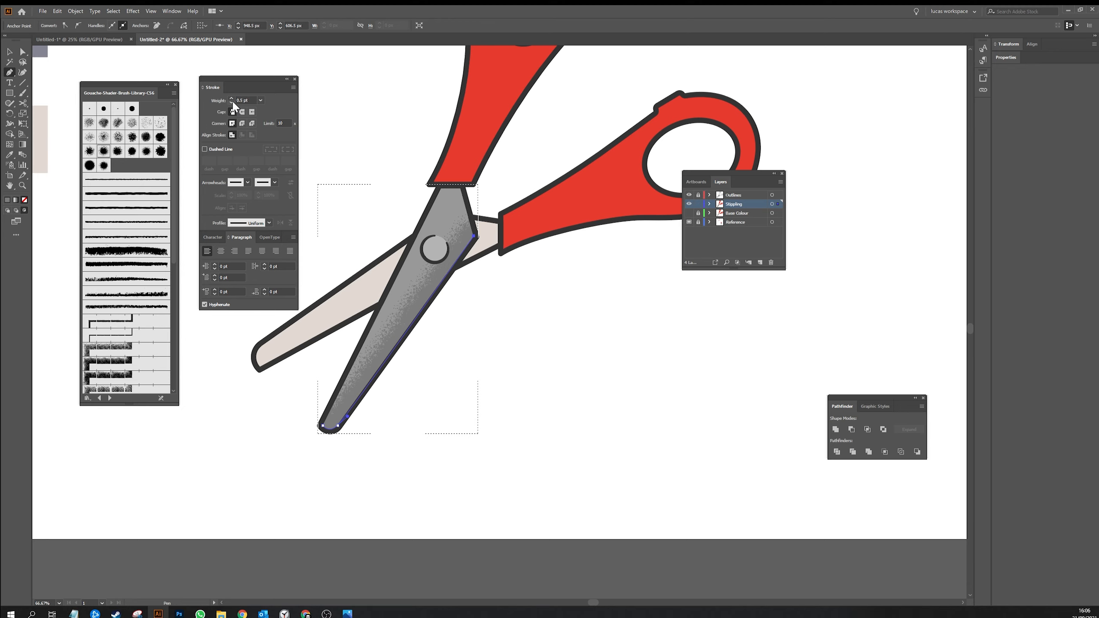
key(a)
click(526, 338)
- Draw a straight Pen path along the front blade's left edge, from mid-blade up to the red handle
key(space)
drag(523, 336, 575, 362)
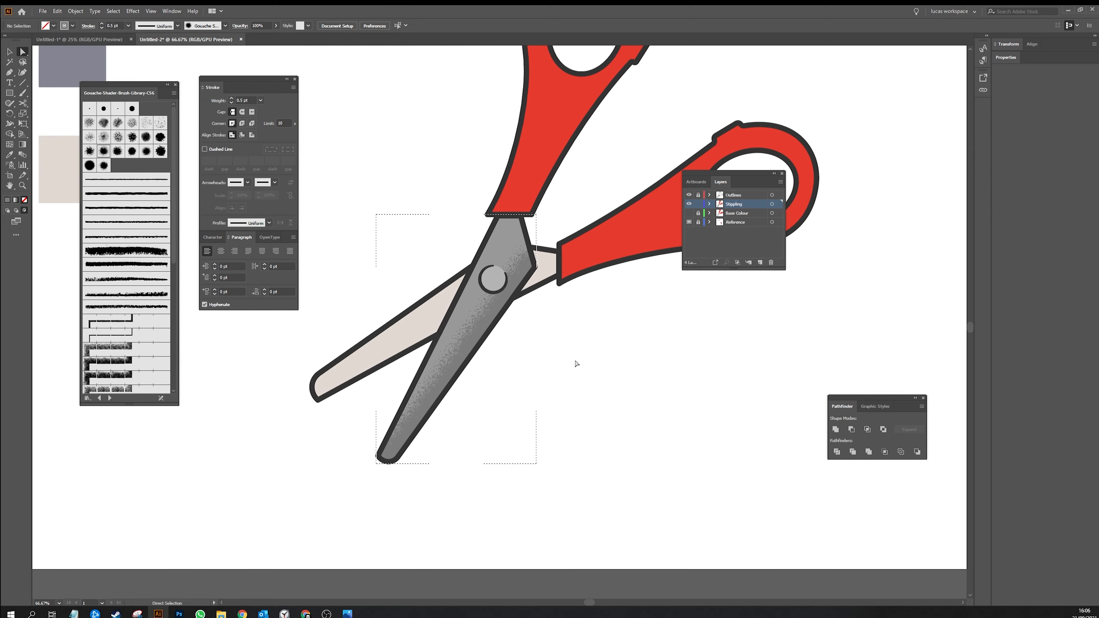
key(p)
click(420, 373)
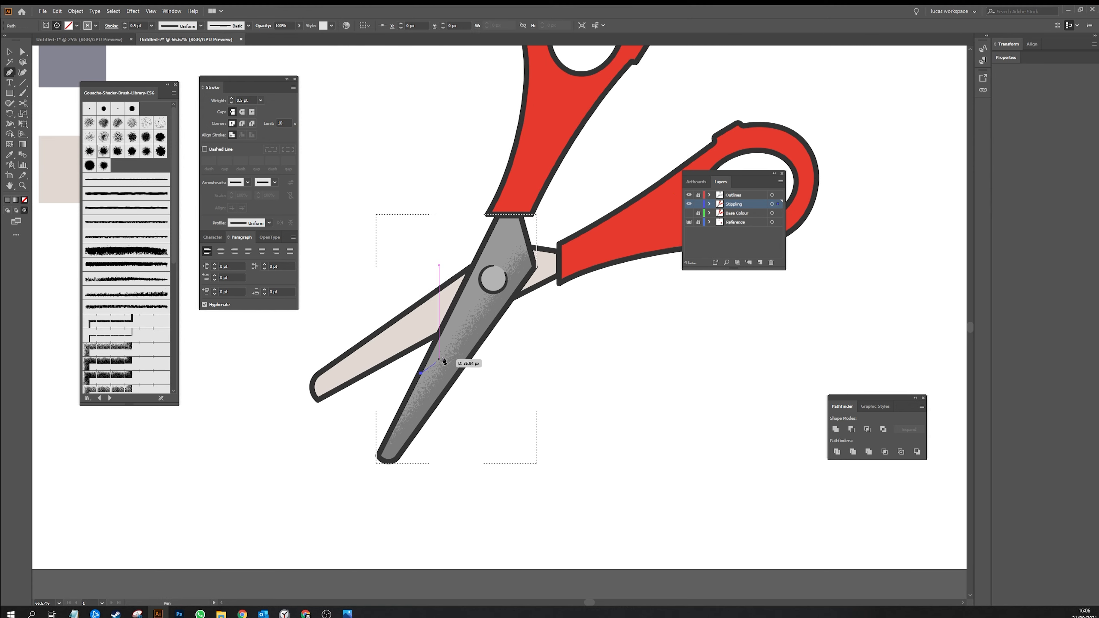
click(499, 218)
- Sample the blade's grey onto the left-edge path with the Eyedropper and make it the stroke colour
key(i)
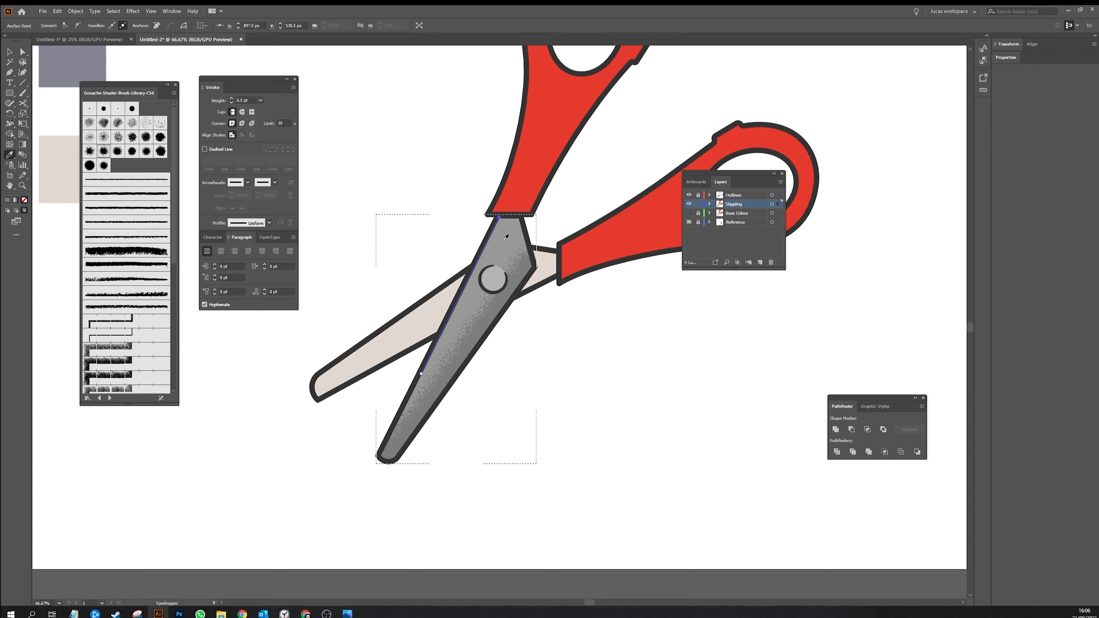
click(509, 231)
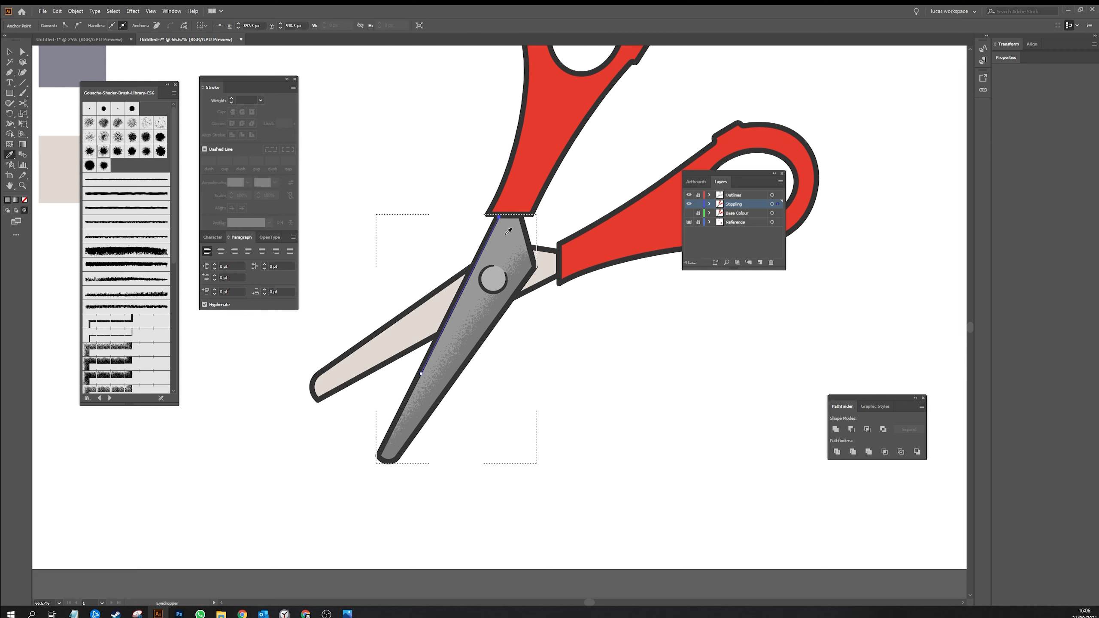
key(v)
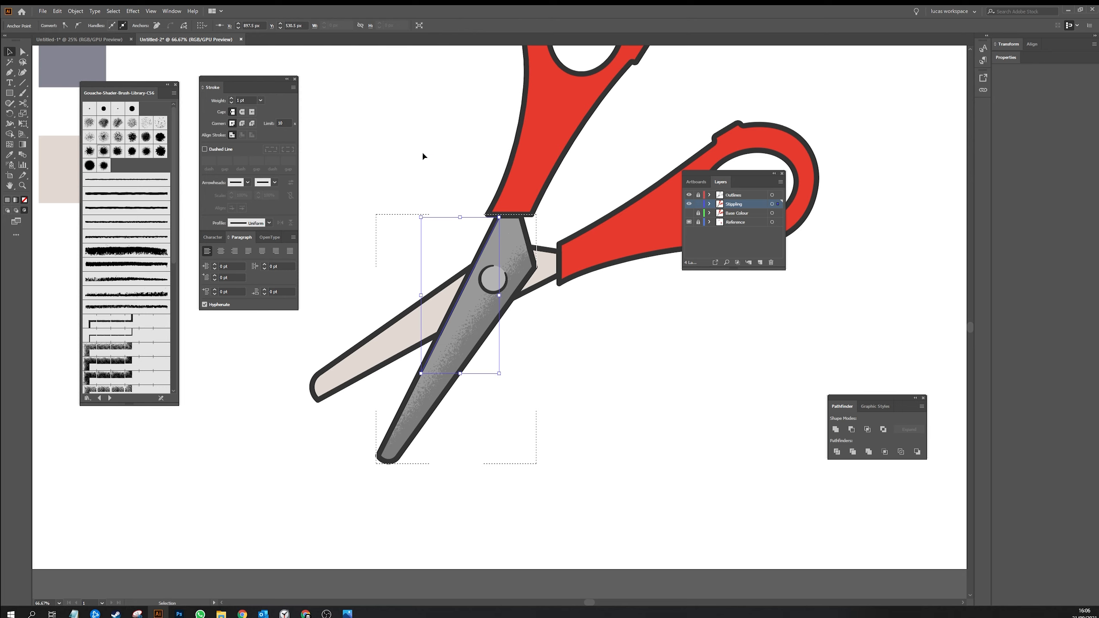
key(a)
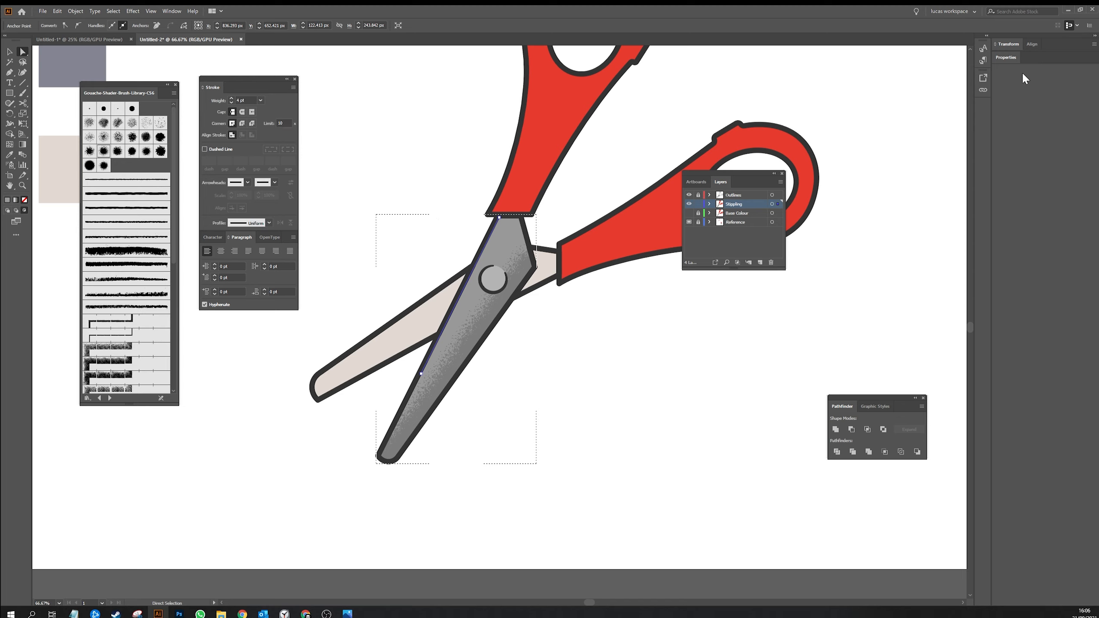
- Raise the HSB brightness of the left-edge path's stroke to a lighter grey
click(1005, 61)
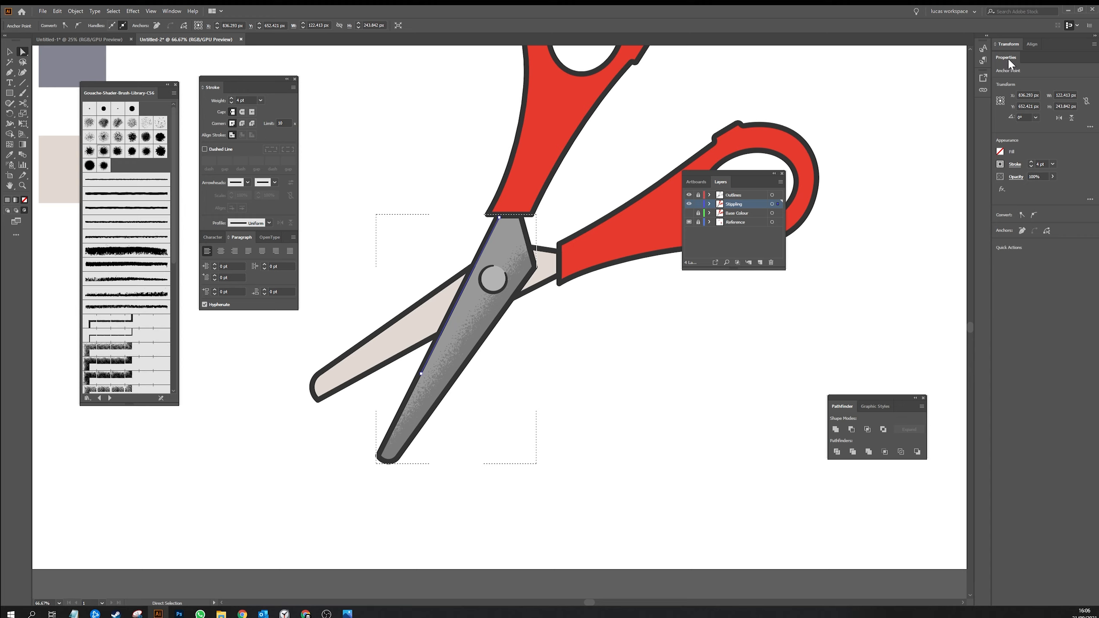
click(1000, 164)
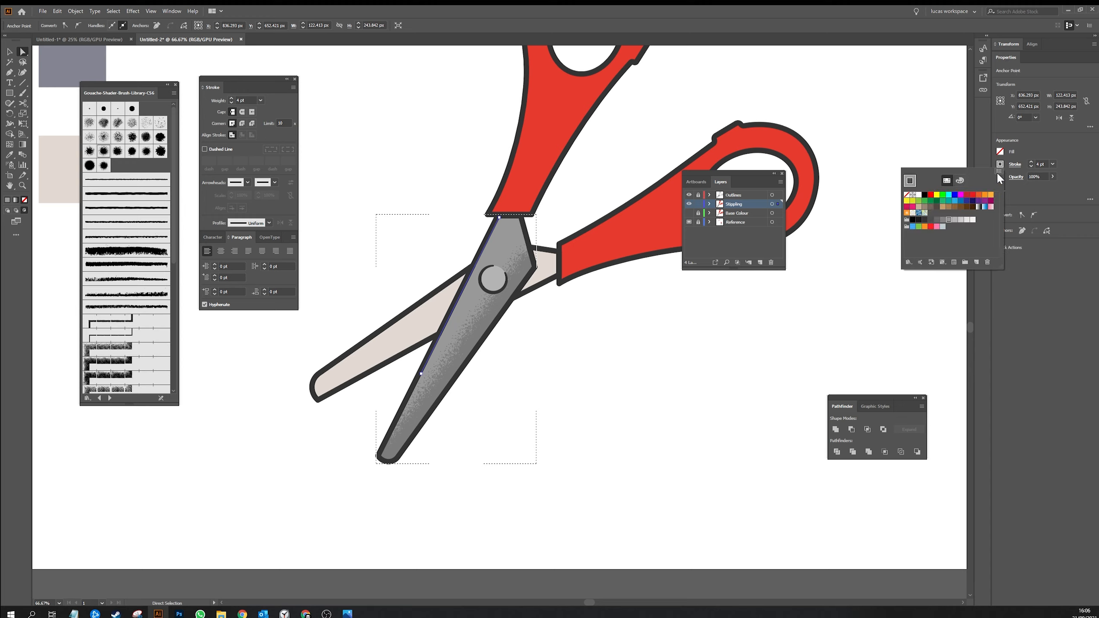
click(999, 171)
click(1000, 172)
click(985, 143)
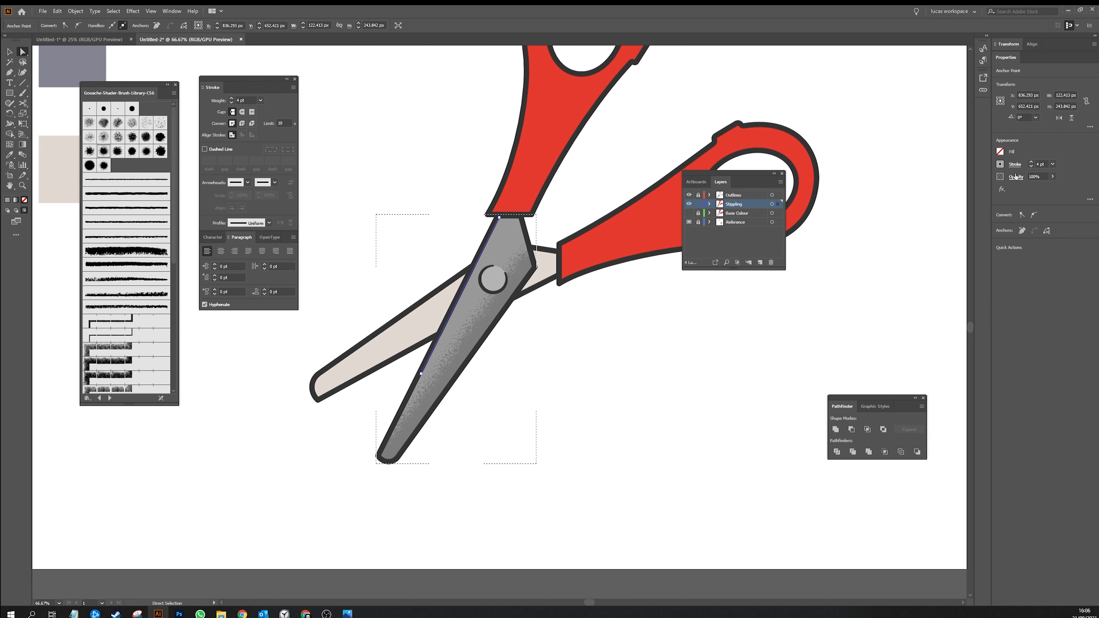
click(1000, 164)
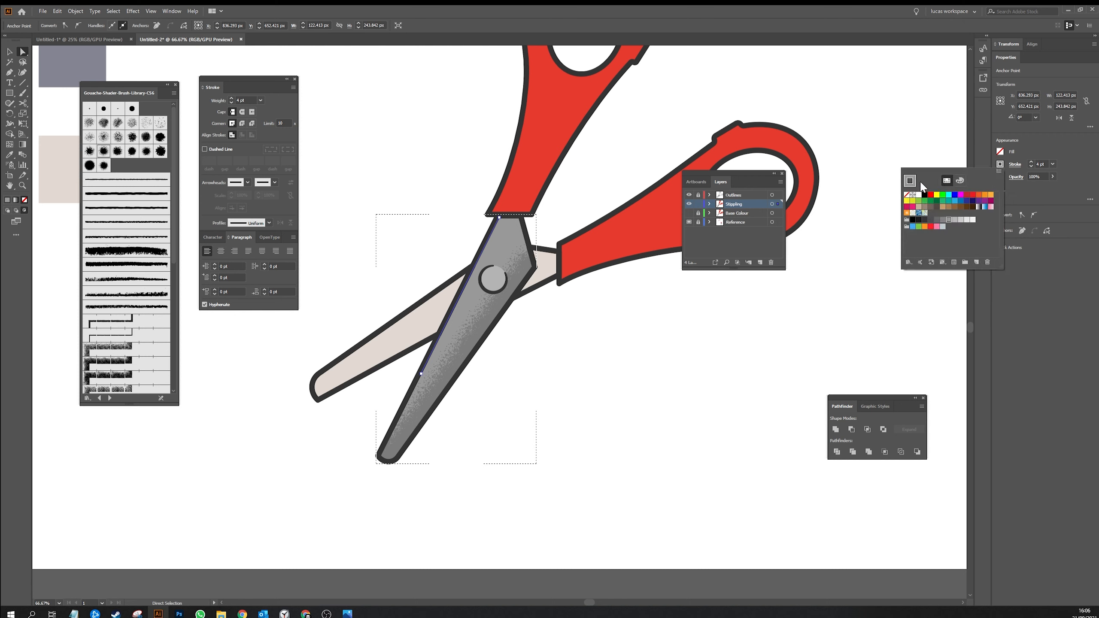
click(959, 181)
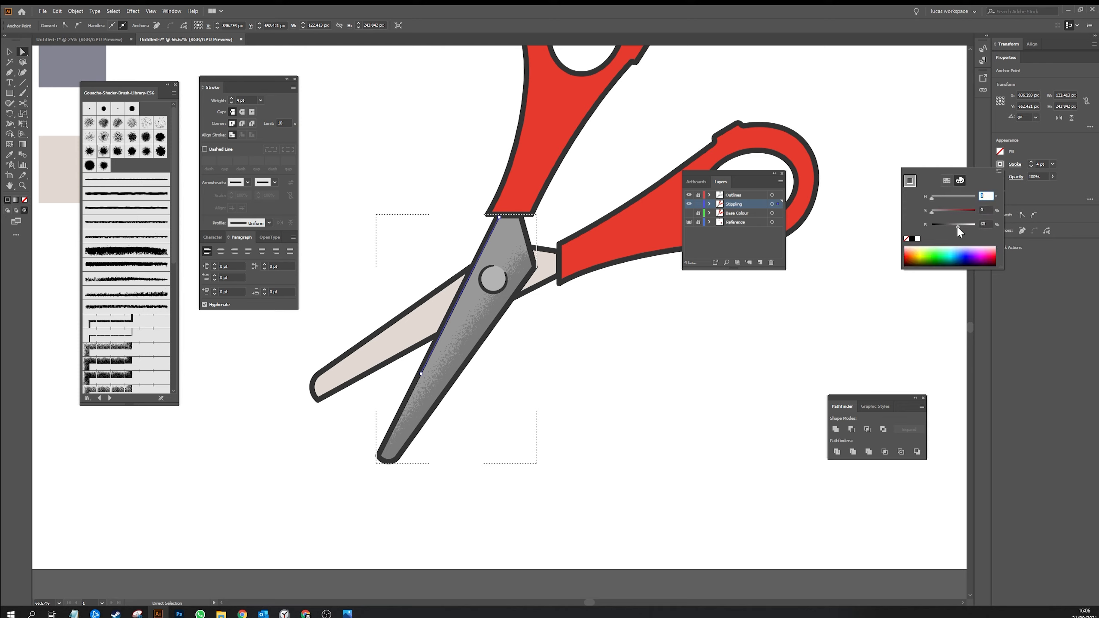
drag(956, 225, 965, 227)
- Apply the same Gouache Shader brush to the light left-edge path and reduce its weight to 0.25 pt
click(104, 154)
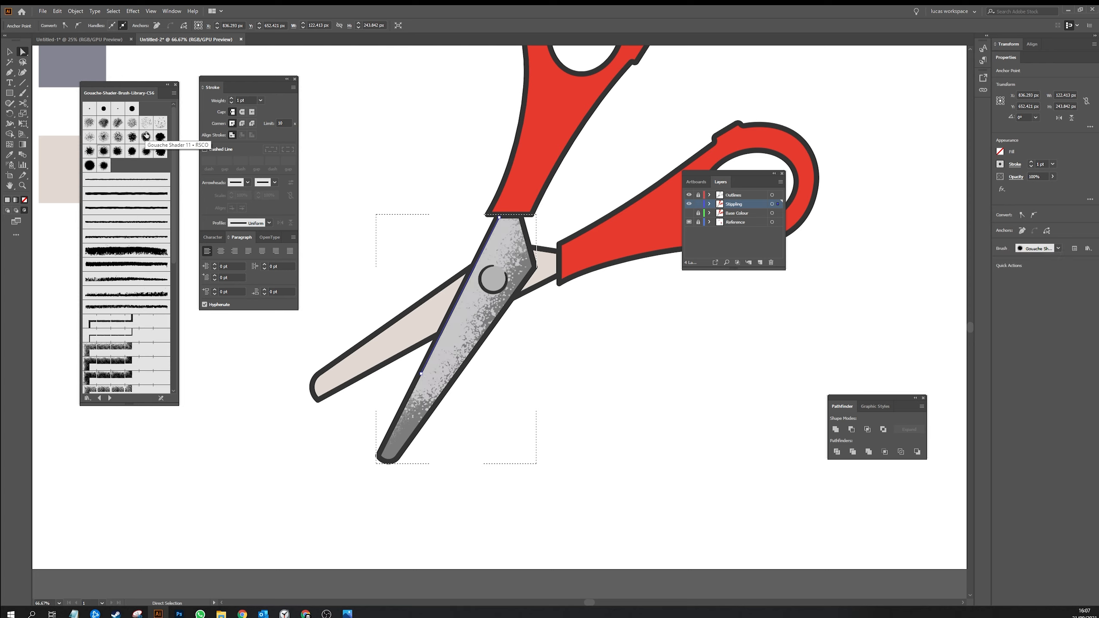
click(232, 103)
click(232, 102)
click(231, 102)
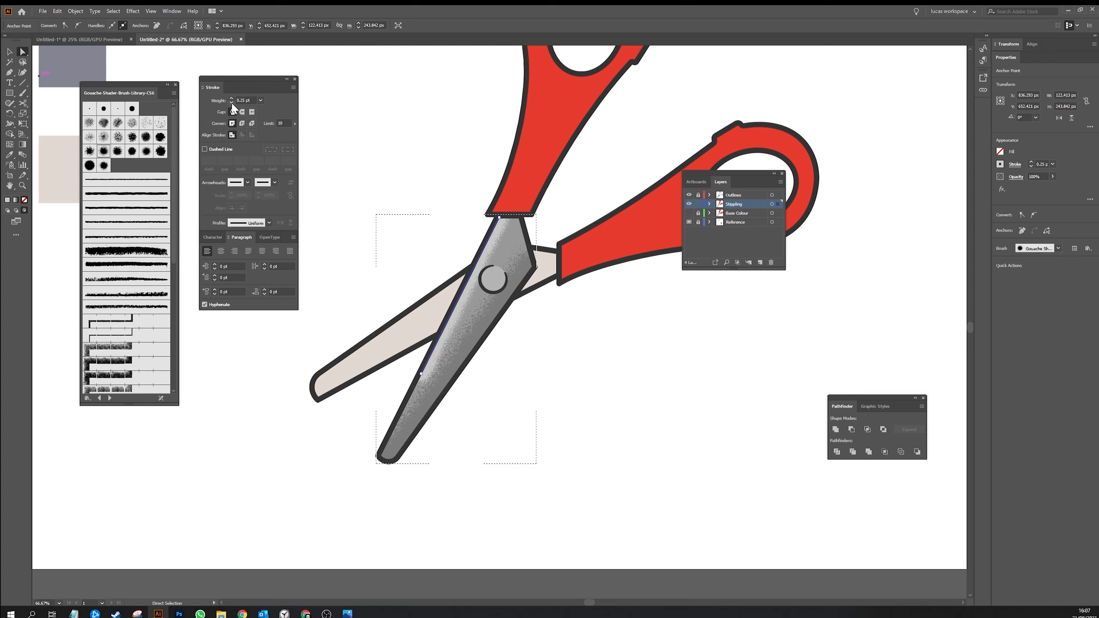
- Extend the front blade's left-edge highlight path slightly towards the tip and lower its opacity
click(117, 137)
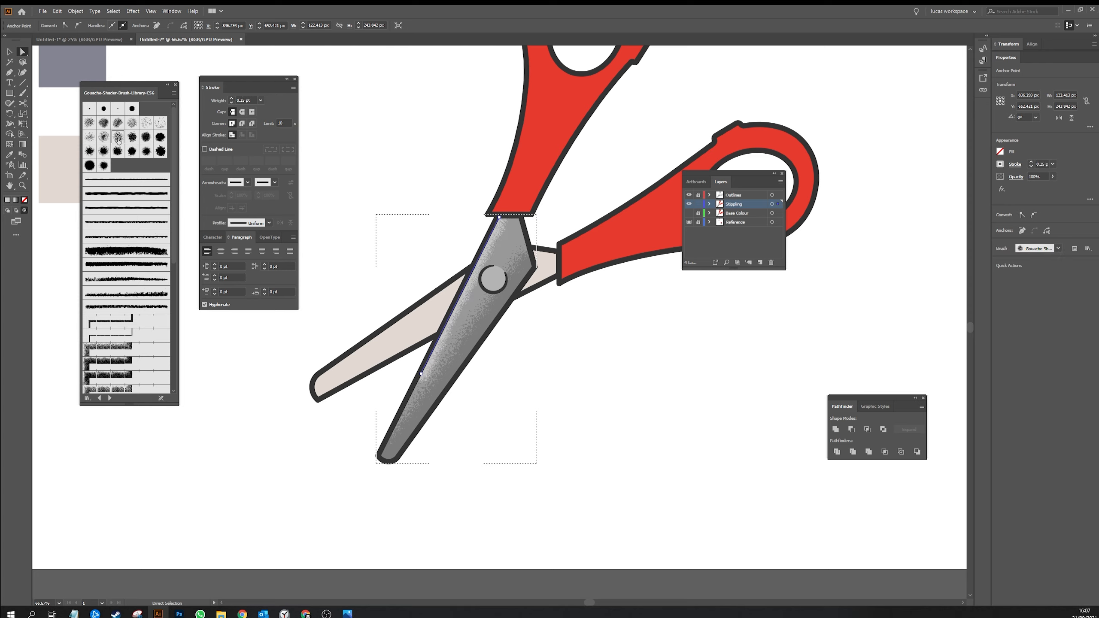
click(105, 151)
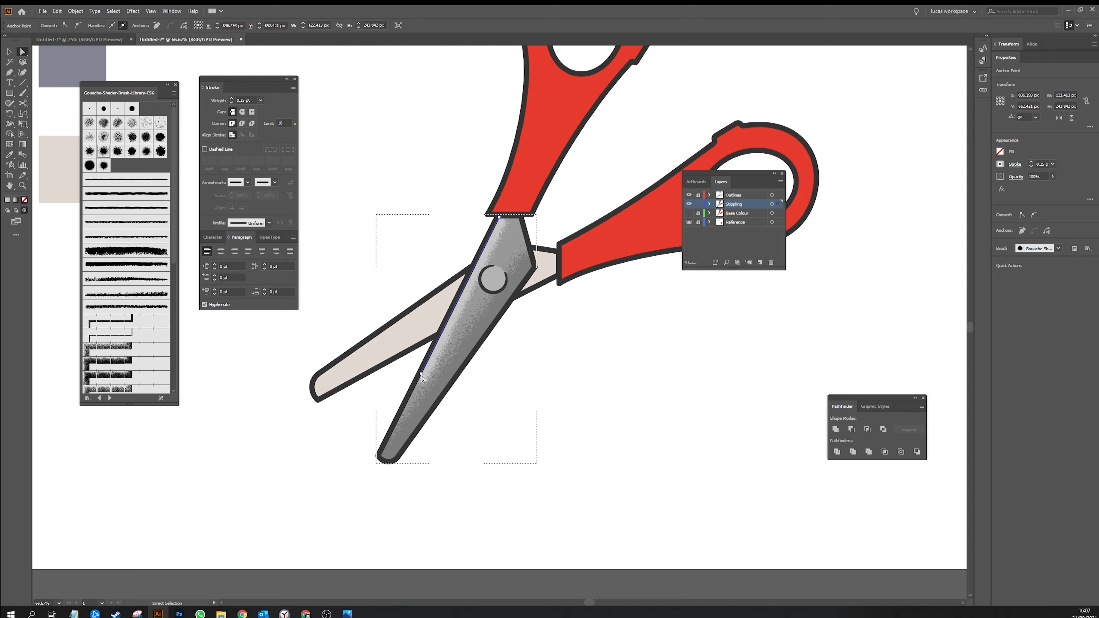
drag(422, 373, 411, 386)
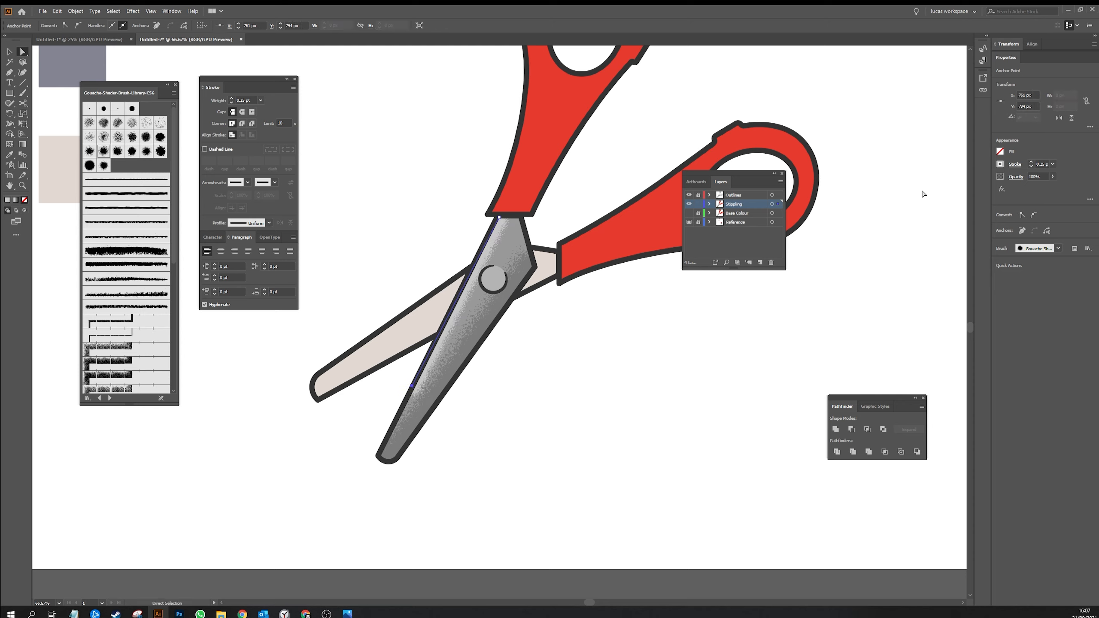
click(1052, 176)
drag(1041, 188, 1039, 189)
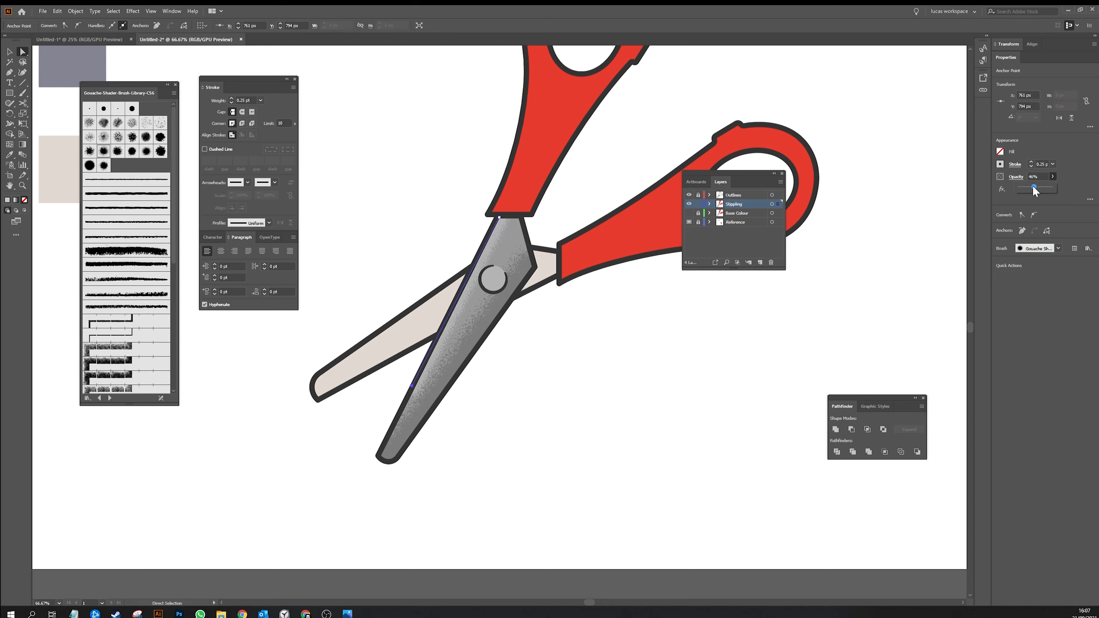
click(479, 376)
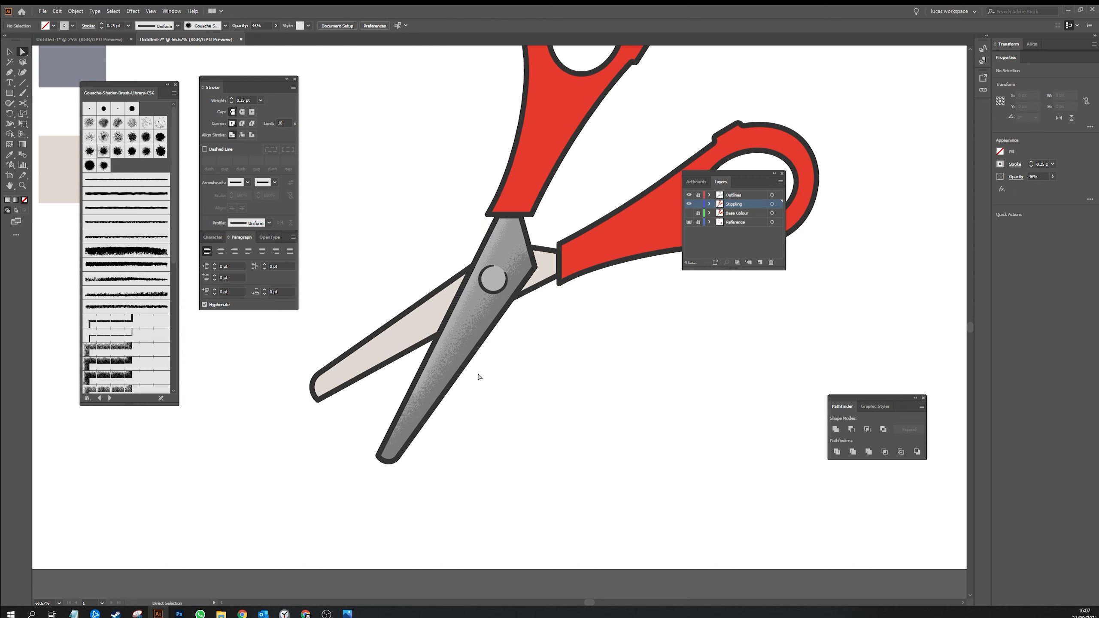
click(171, 11)
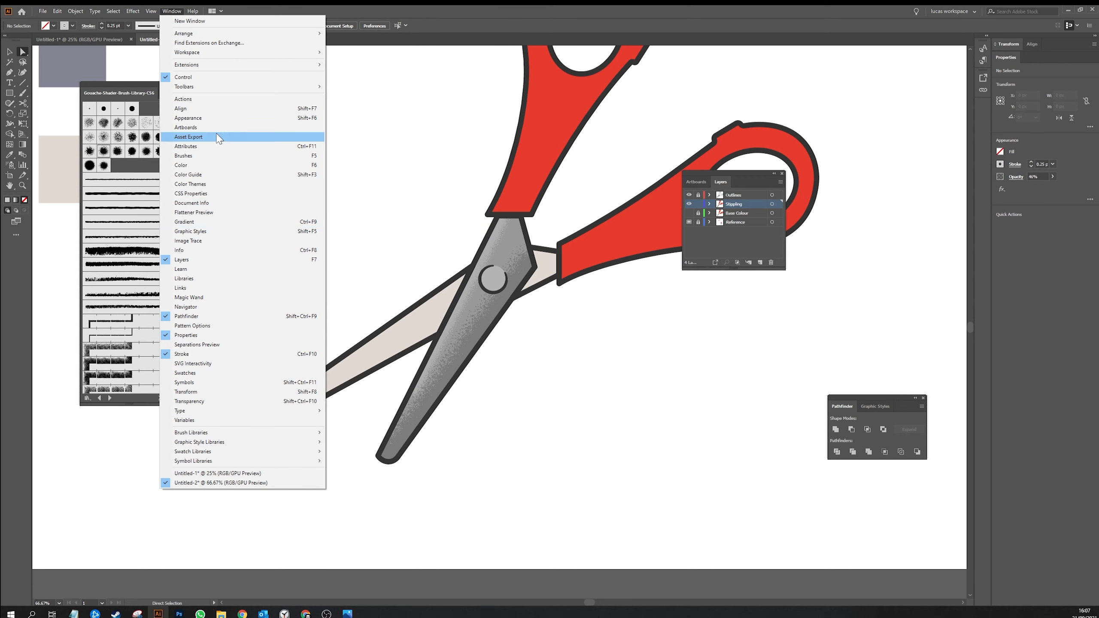
click(409, 236)
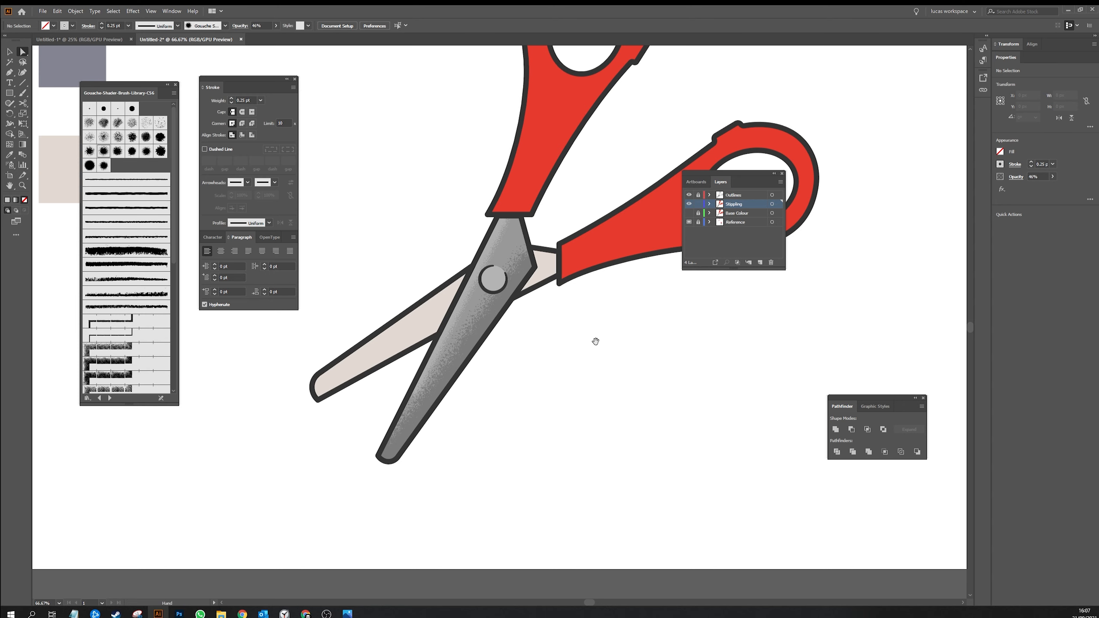
mouse_move(593, 341)
mouse_down()
mouse_move(498, 382)
mouse_move(535, 388)
mouse_move(528, 380)
mouse_up()
key(ctrl+minus)
key(ctrl+minus)
- Select the long beige section of the back blade and turn on Draw Inside for it
key(v)
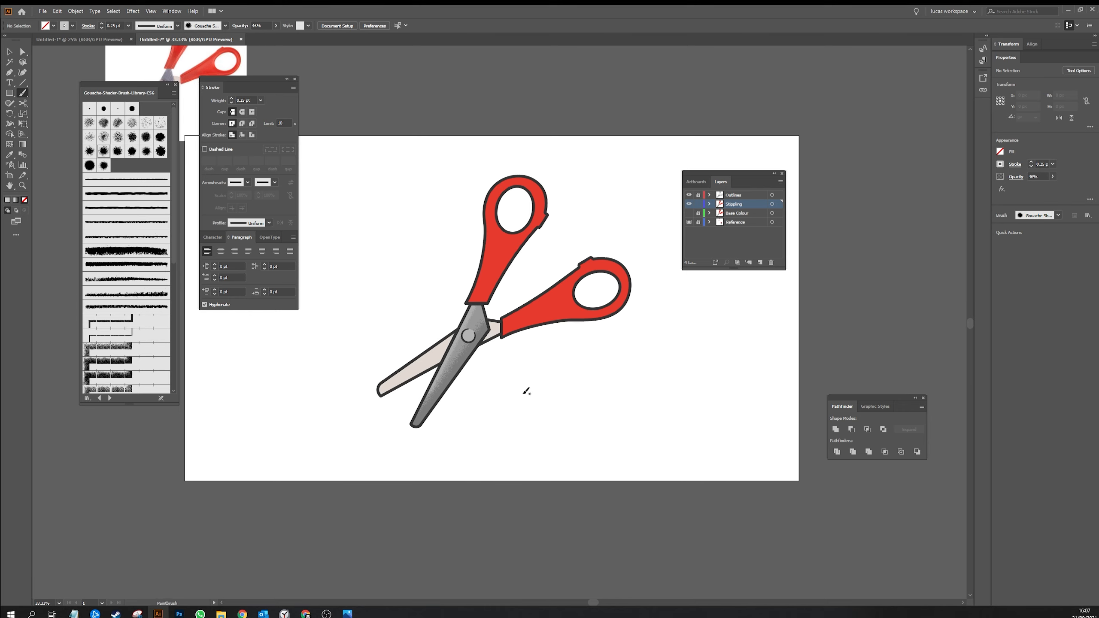
click(421, 371)
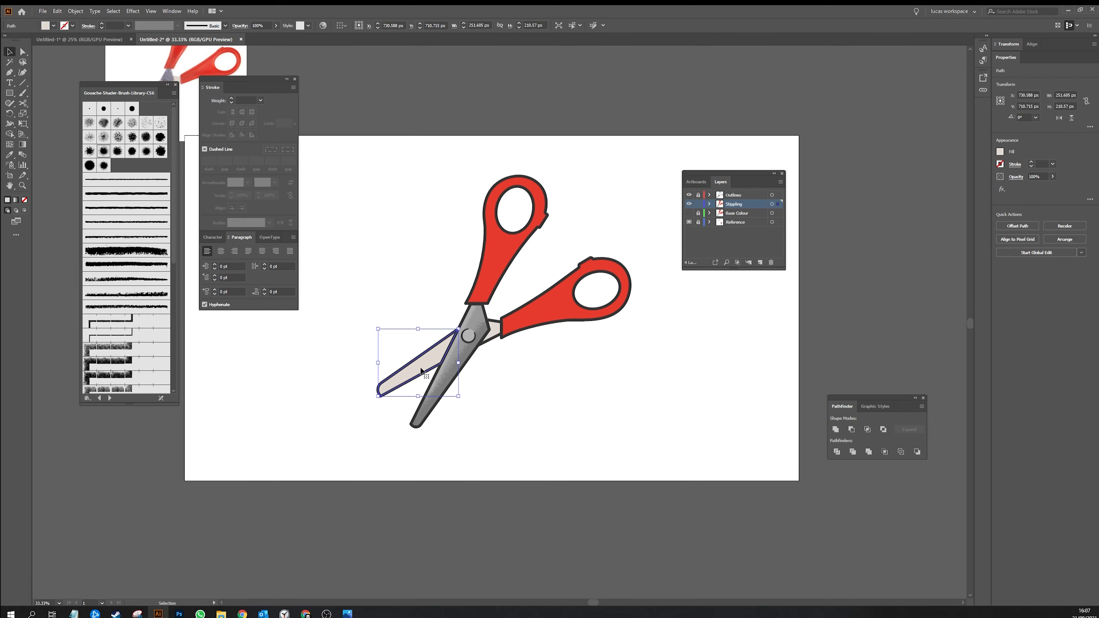
click(23, 211)
key(ctrl+1)
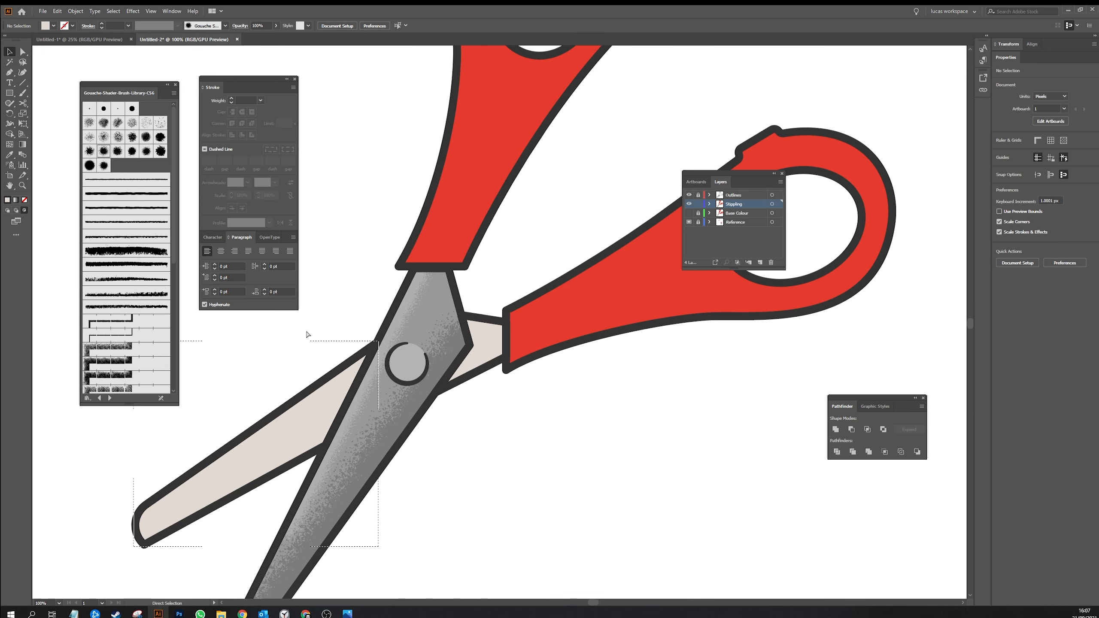
drag(344, 452, 532, 346)
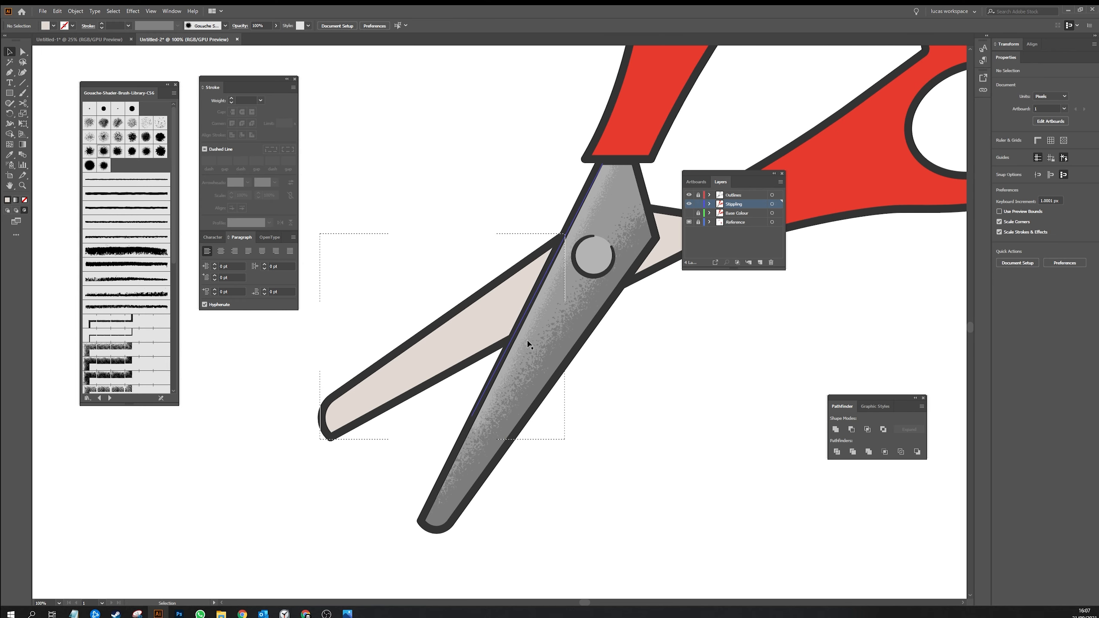
- Sample the back blade's beige with the Eyedropper, make it the stroke colour and darken its HSB brightness to 76%
key(i)
key(shift+x)
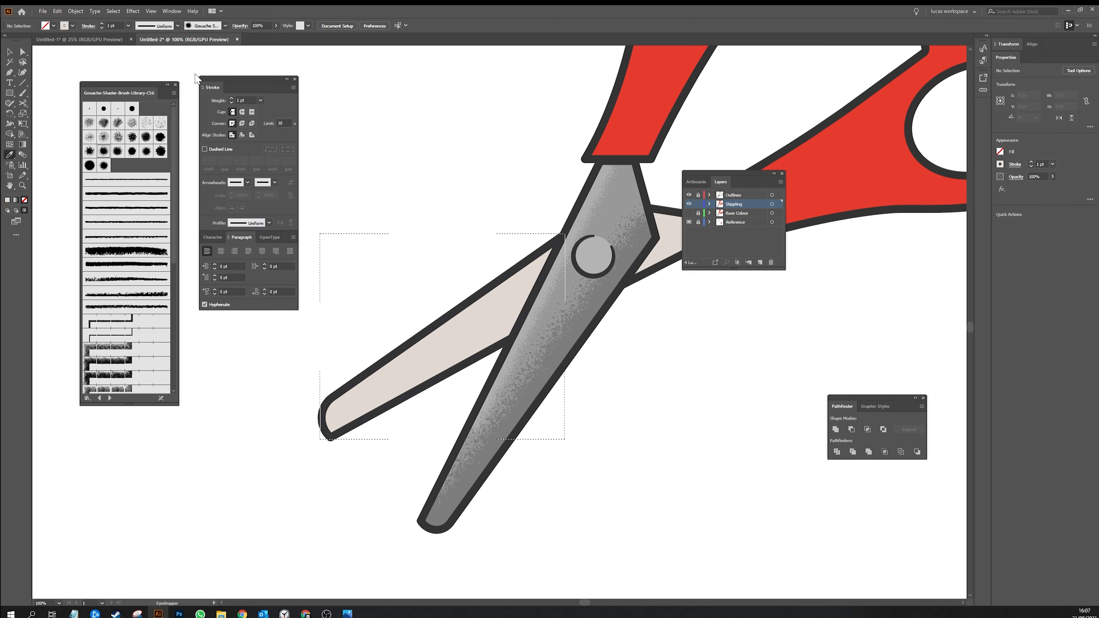
shift+click(64, 25)
click(99, 33)
click(116, 55)
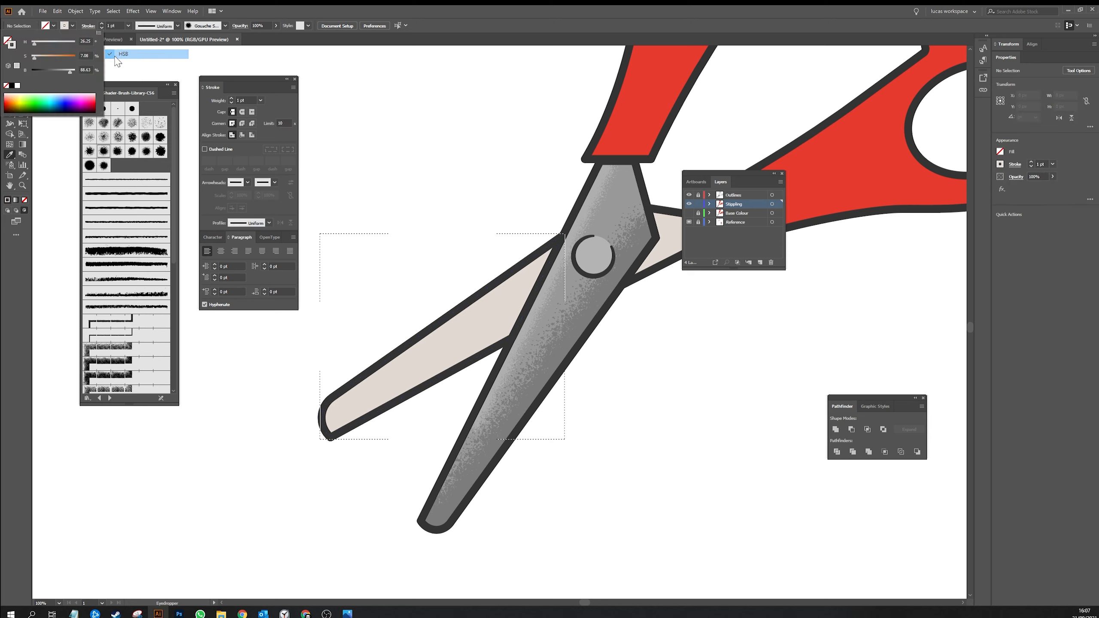
drag(70, 71, 65, 71)
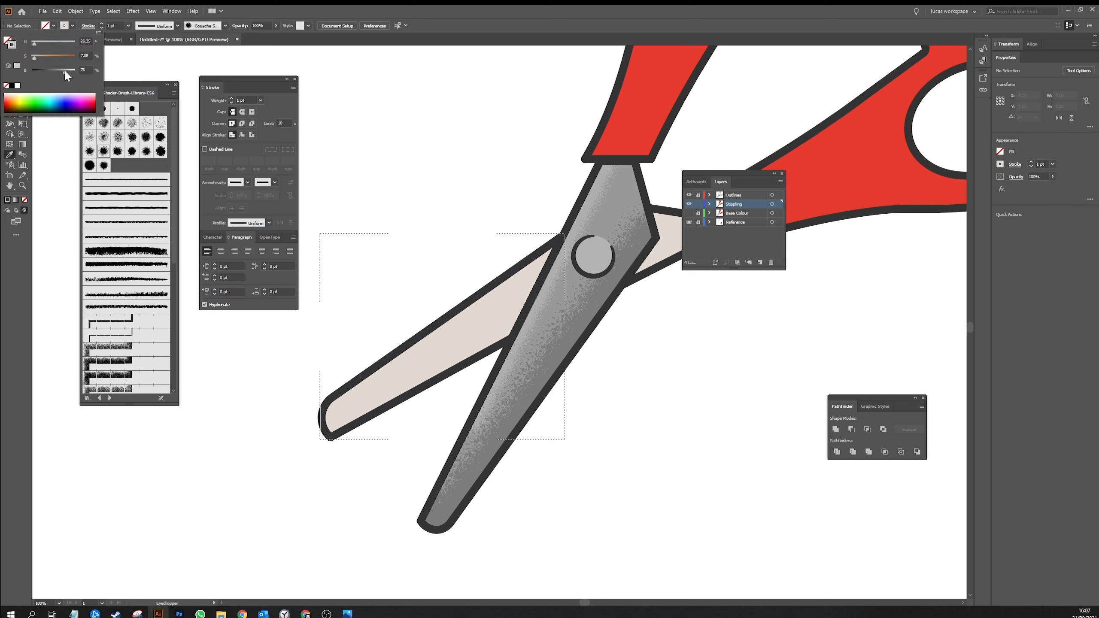
click(406, 229)
- Draw a straight Pen path along the back blade's lower edge, from the tip to the front blade
key(p)
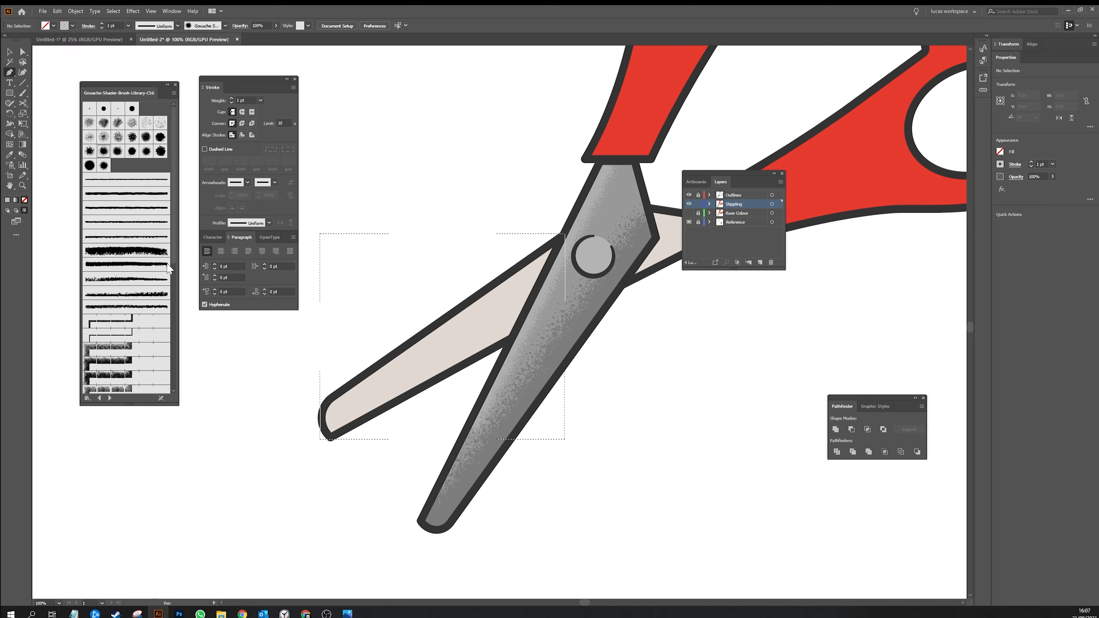
click(333, 432)
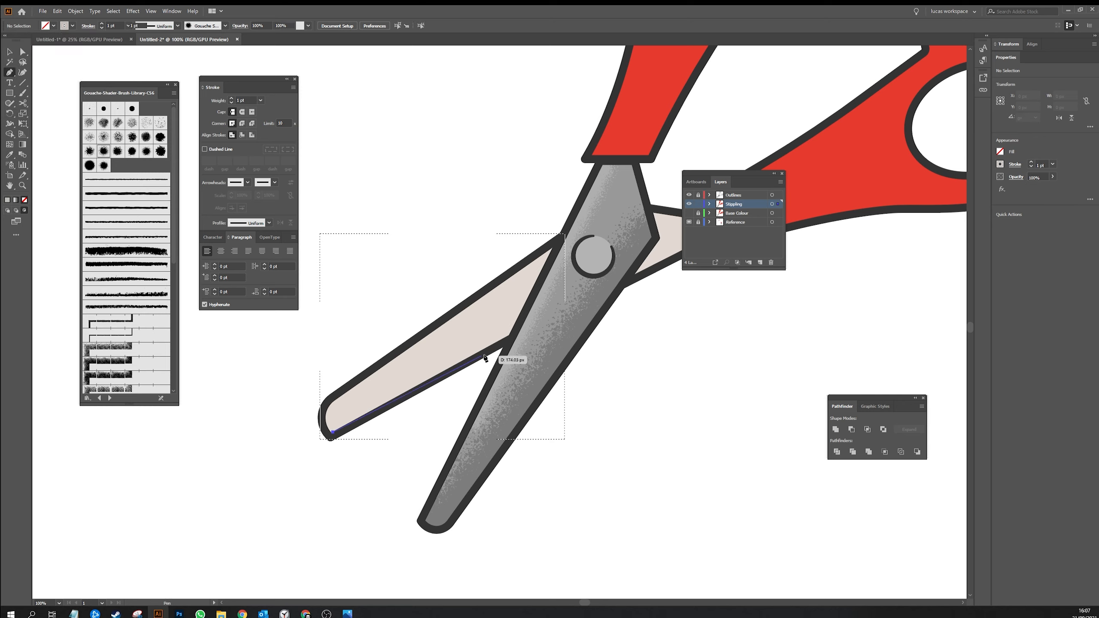
click(512, 334)
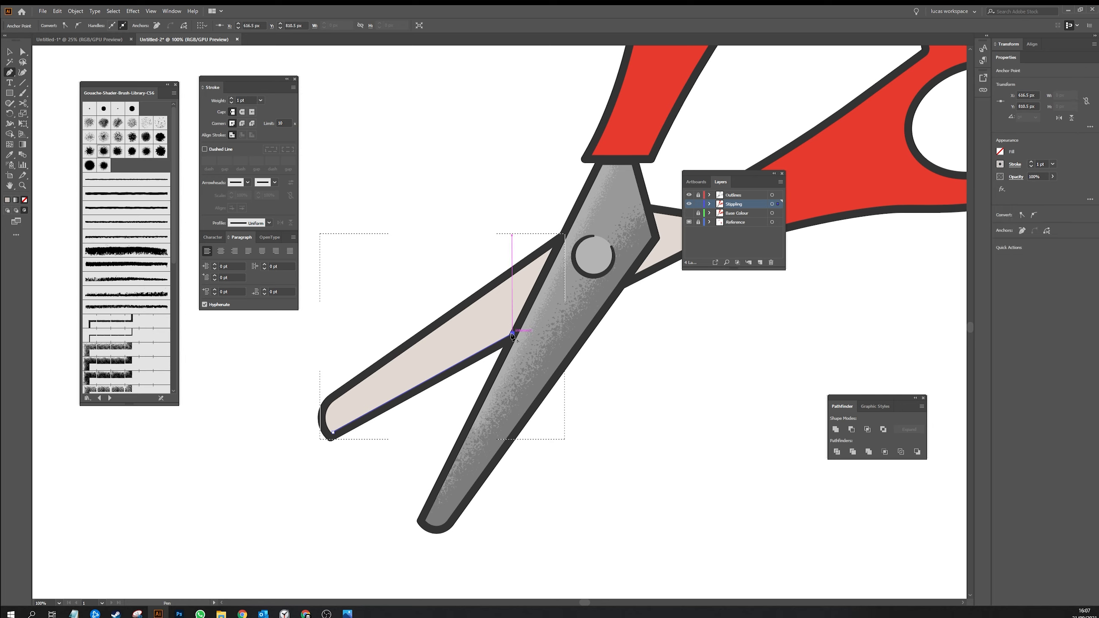
- Apply a Gouache Shader brush to the back blade's lower-edge path and set its weight to 0.5 pt
click(104, 163)
key(a)
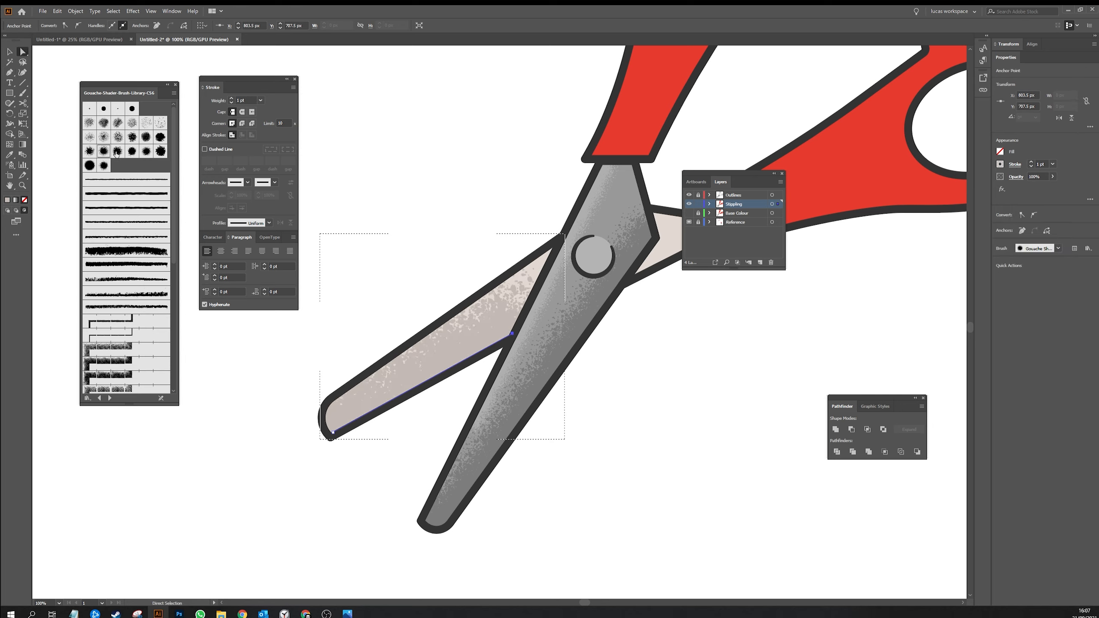
click(231, 102)
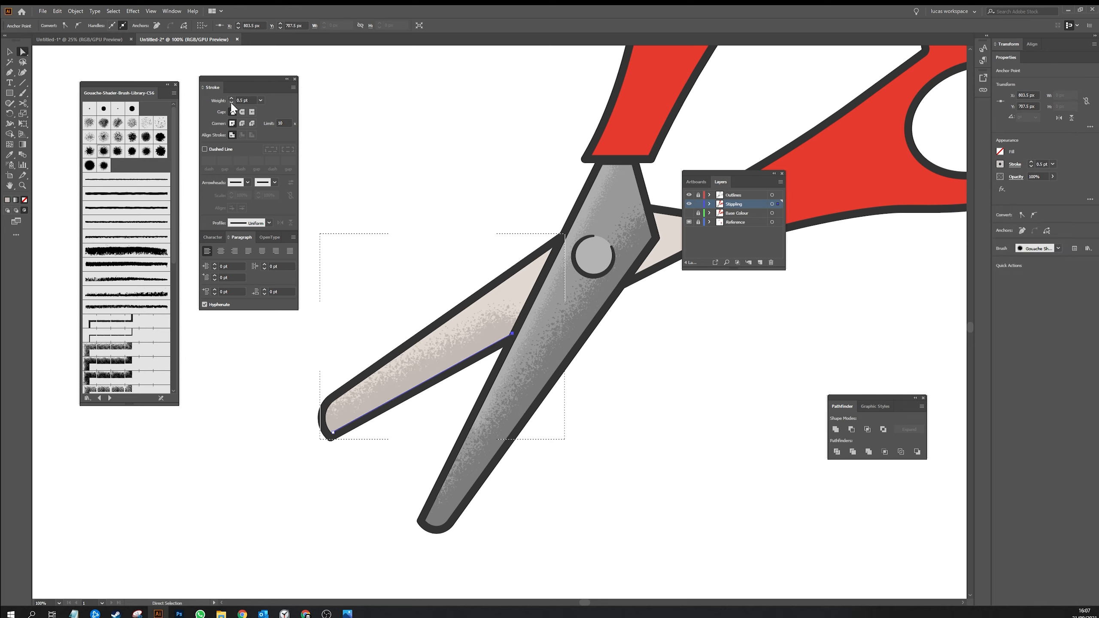
click(232, 105)
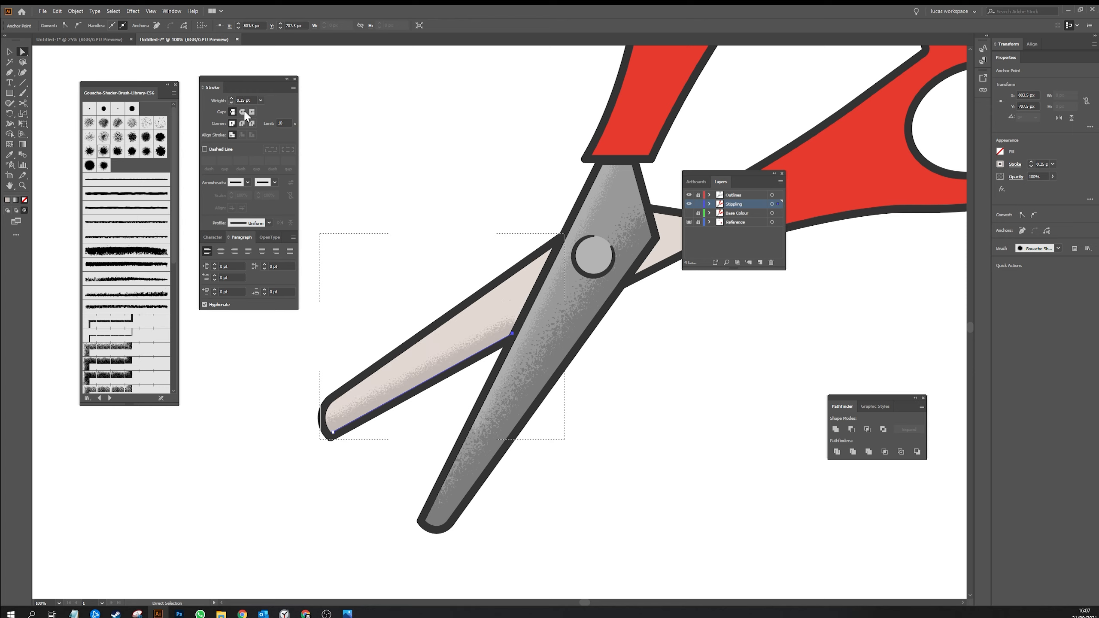
click(425, 190)
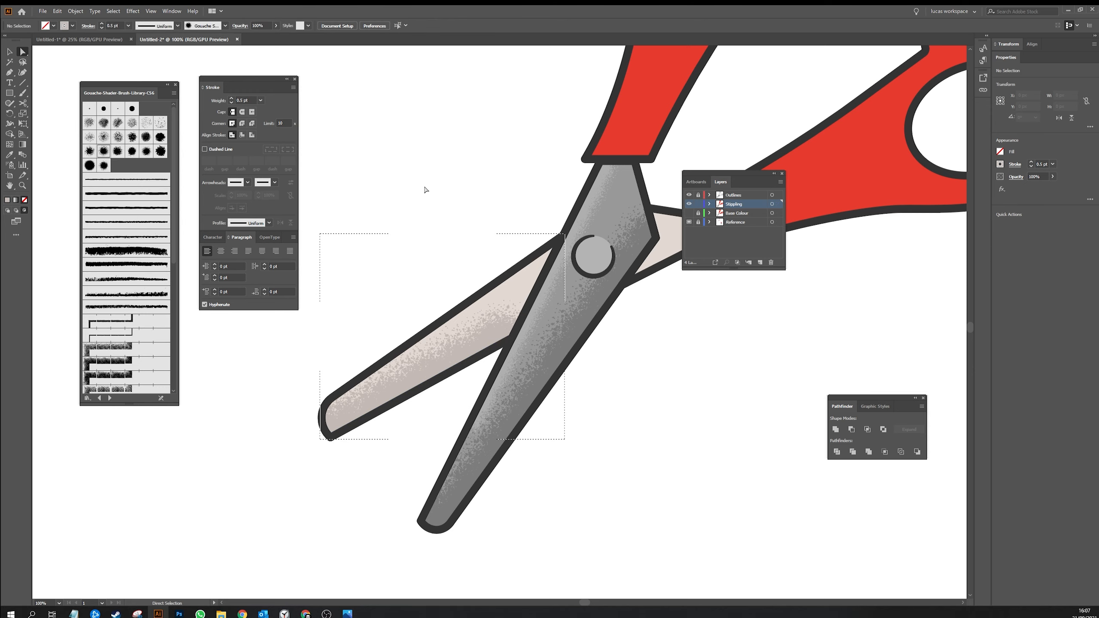
- Draw a straight Pen path along the back blade's upper edge up to the front blade and apply a Gouache Shader brush
key(p)
click(365, 379)
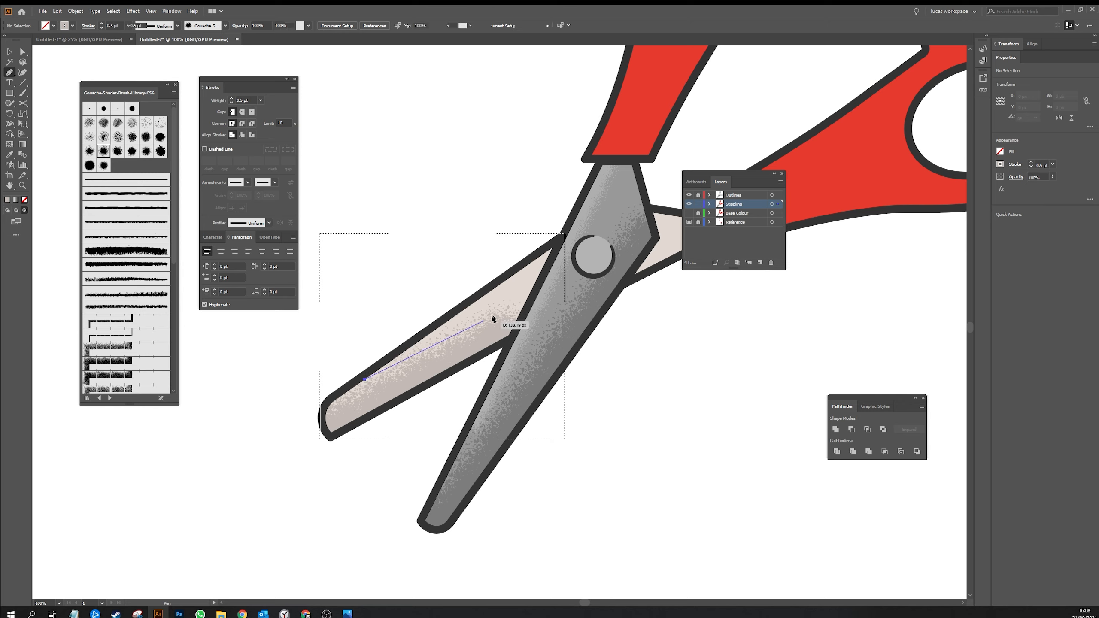
click(553, 247)
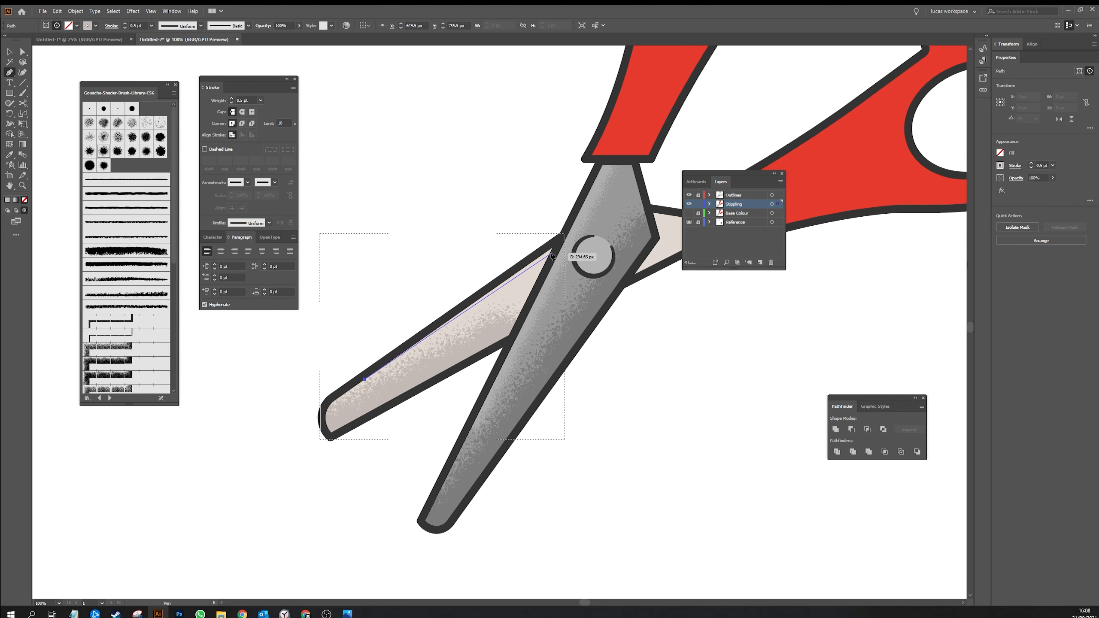
click(104, 151)
key(v)
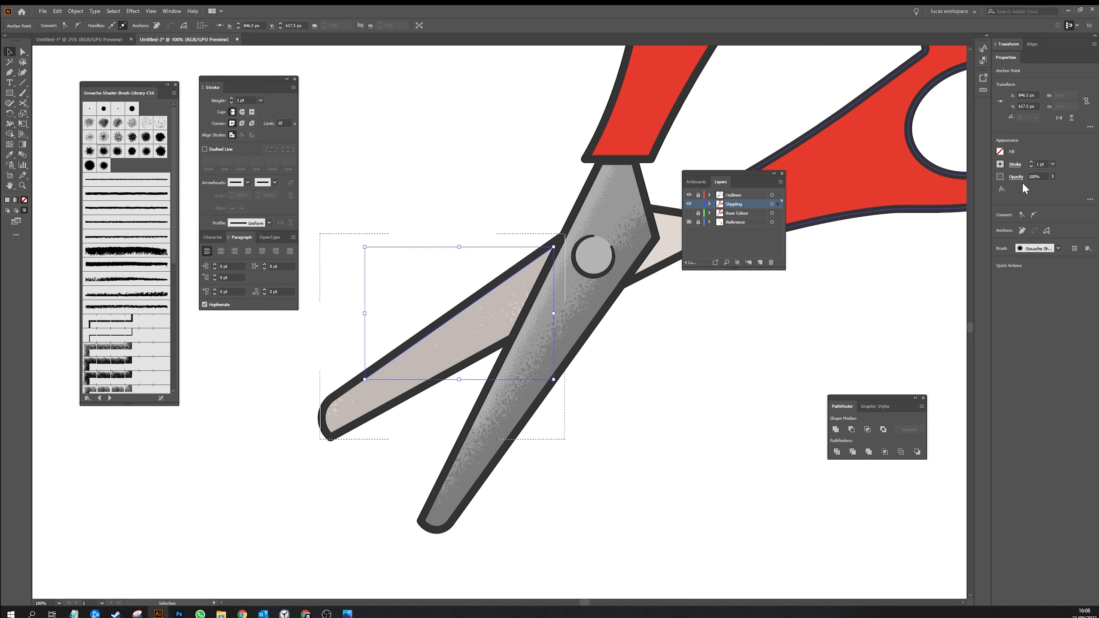
- Make the upper-edge path's stroke white and reduce its weight to 0.25 pt
click(1000, 165)
click(946, 181)
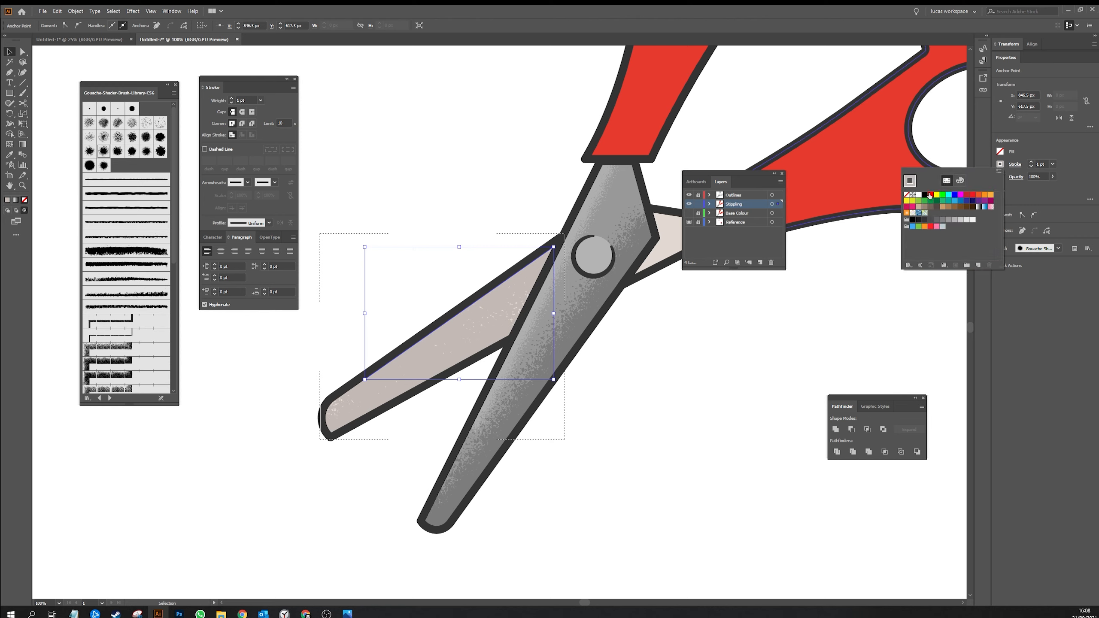
click(920, 198)
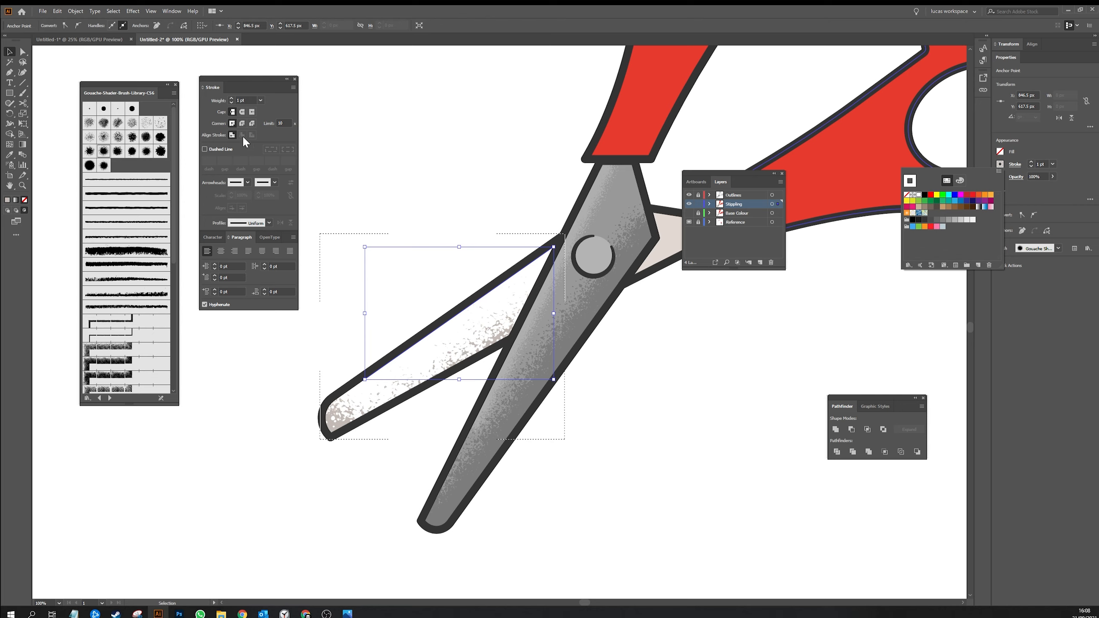
click(231, 103)
click(231, 103)
click(232, 103)
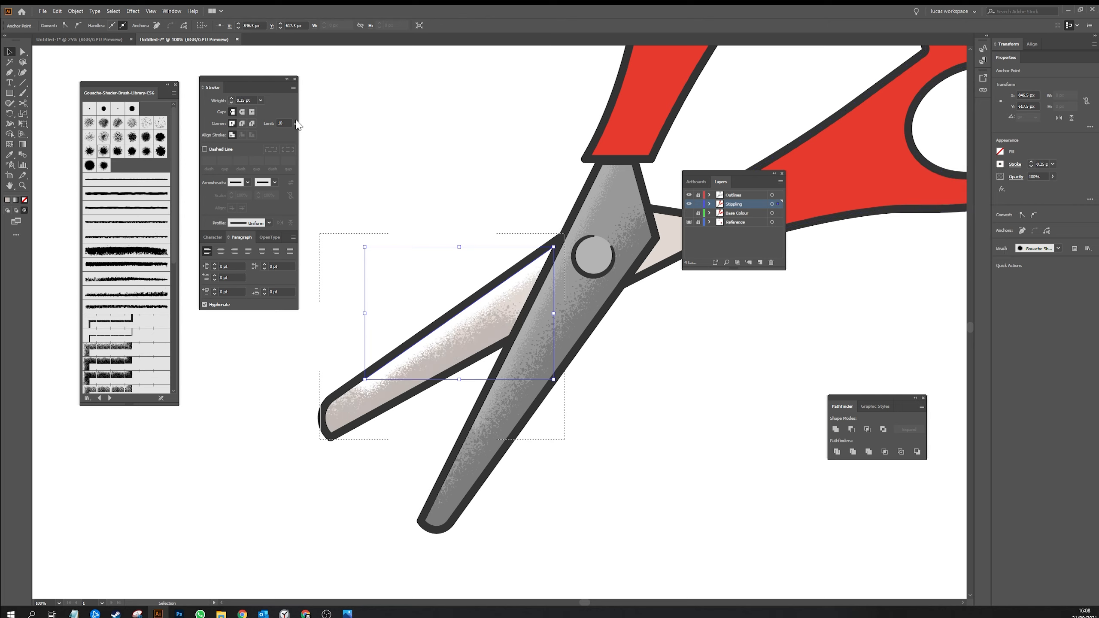
- Lower the opacity of the white highlight path on the back blade and deselect it
click(1054, 179)
drag(1044, 188, 1028, 189)
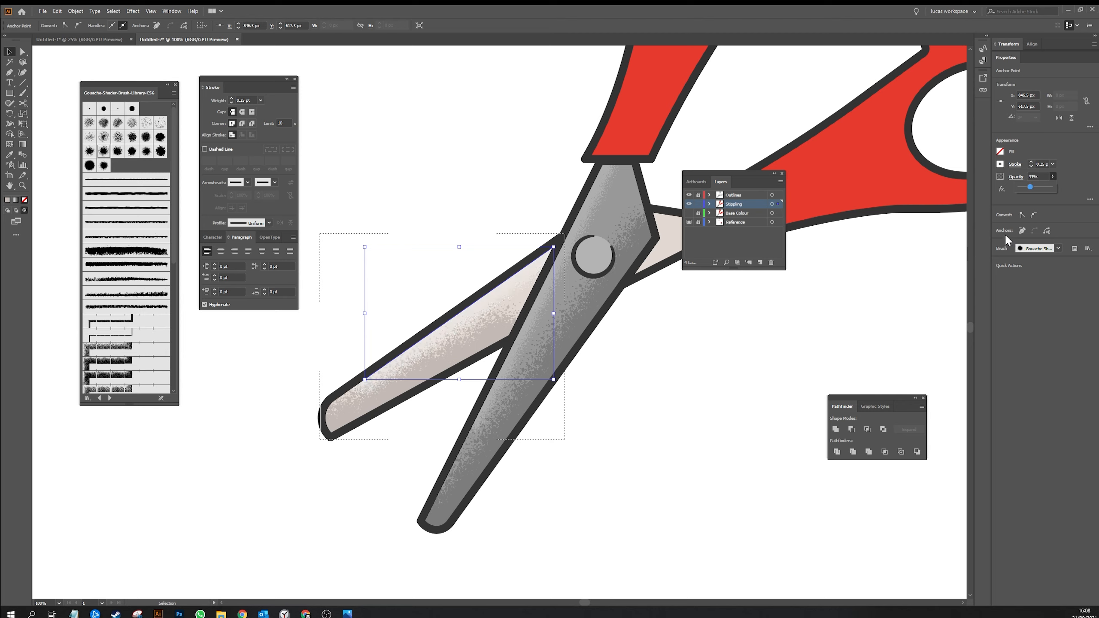
click(755, 377)
- Select the small beige blade section beside the lower red handle and turn on Draw Inside for it
key(ctrl+minus)
key(ctrl+minus)
key(space)
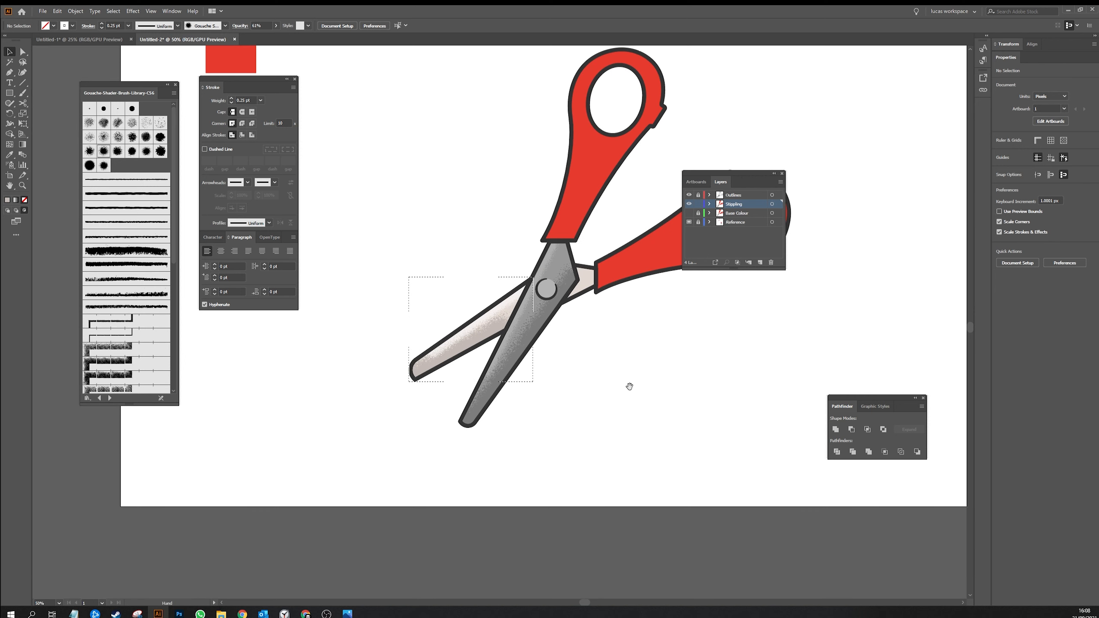
drag(566, 395, 482, 437)
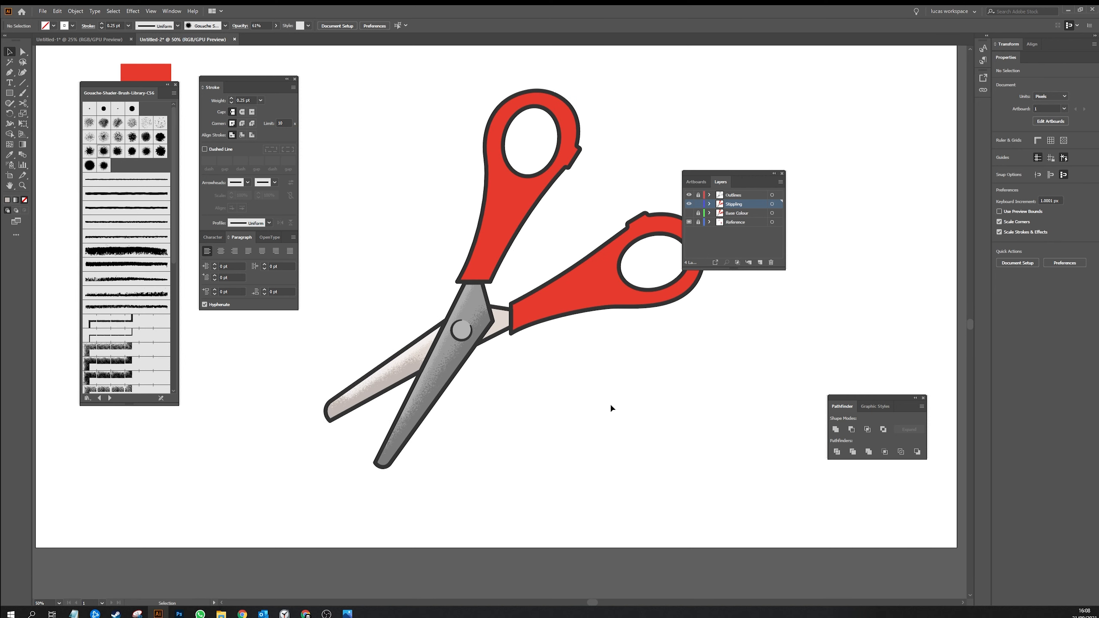
key(ctrl+plus)
key(ctrl+plus)
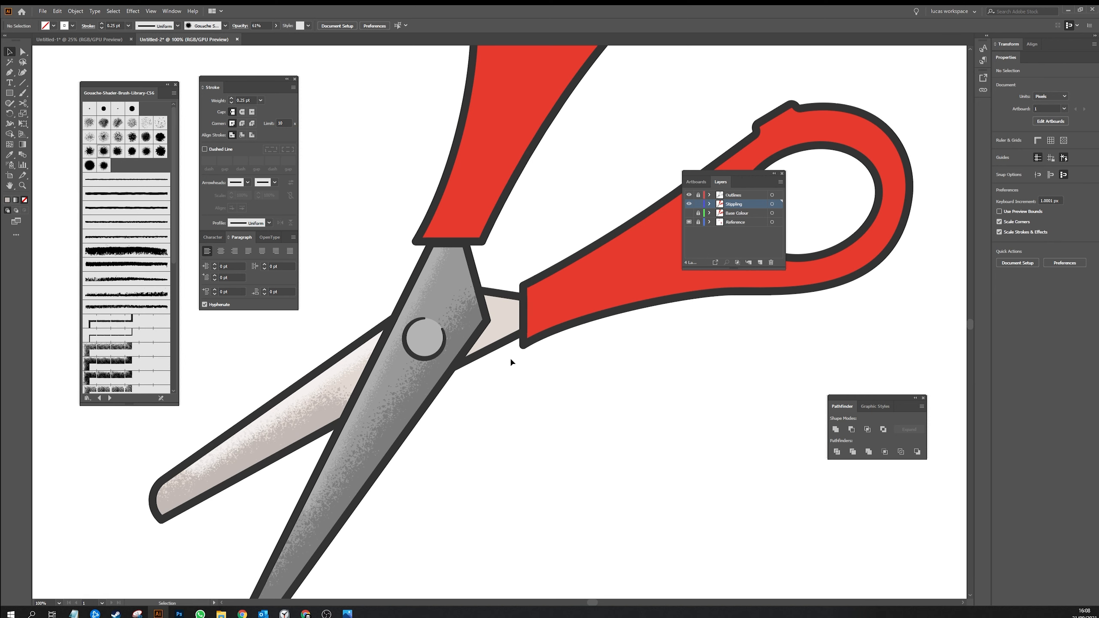
click(510, 329)
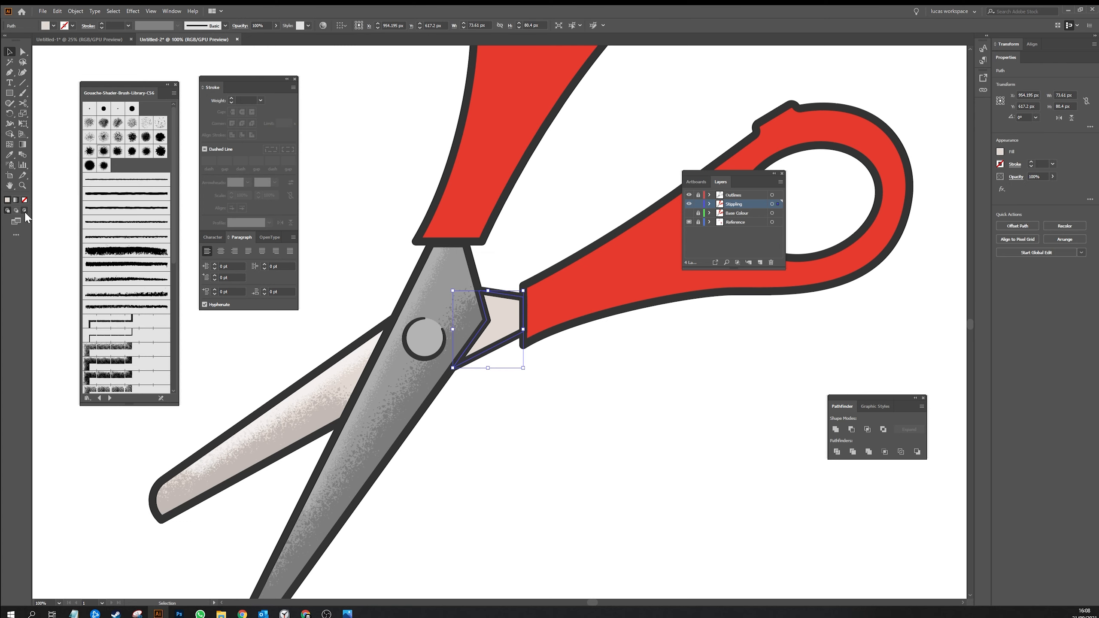
key(ctrl+shift+a)
key(ctrl+plus)
key(ctrl+plus)
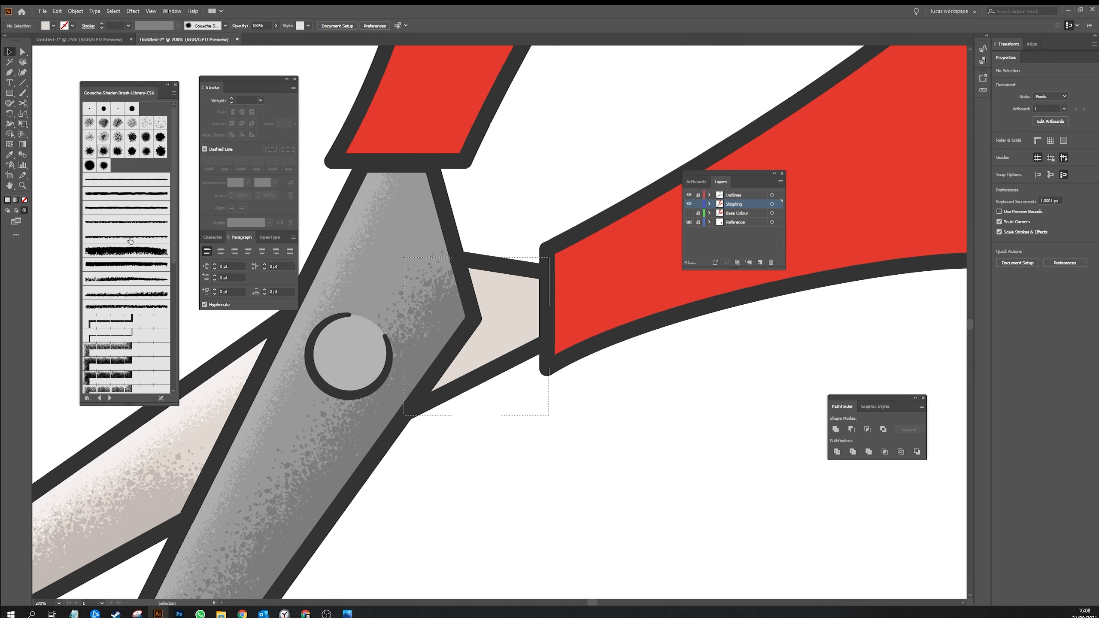
- Sample the darker beige of the back blade's stippled shadow with the Eyedropper
key(i)
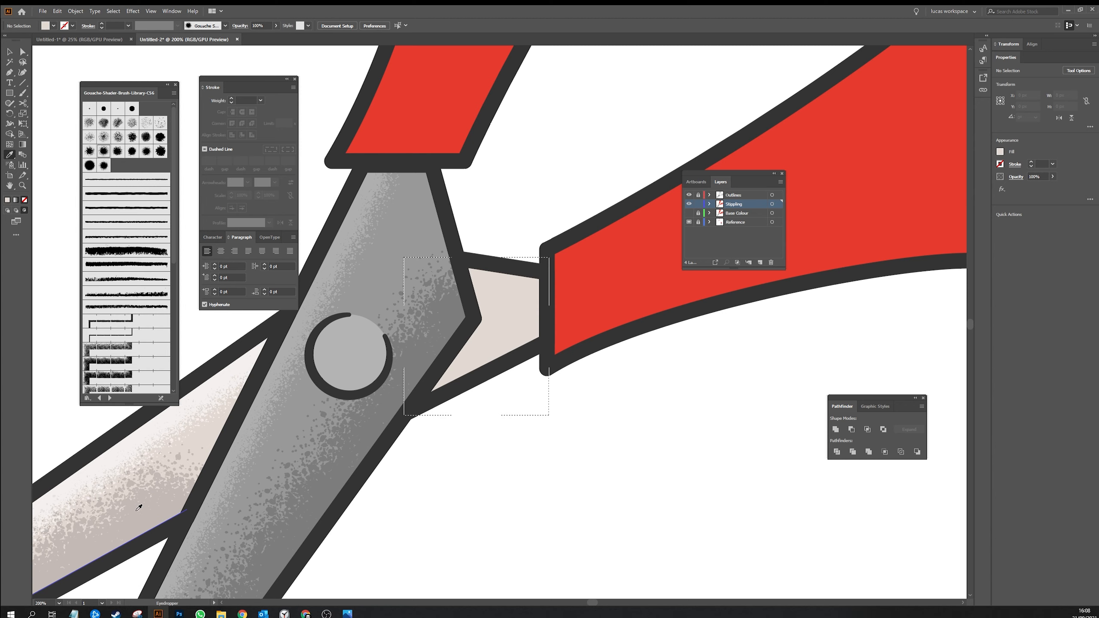
- Sample the rear blade's shading colour as the stroke and draw a three-point path along the front blade's edge over the beige neck
click(159, 502)
key(p)
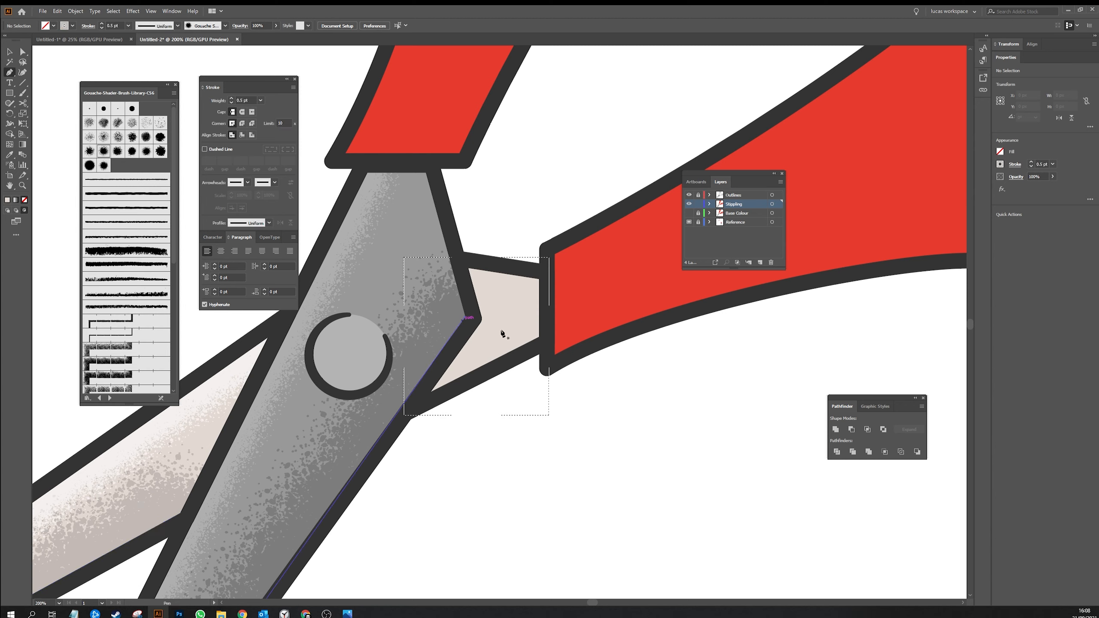
click(468, 263)
click(483, 322)
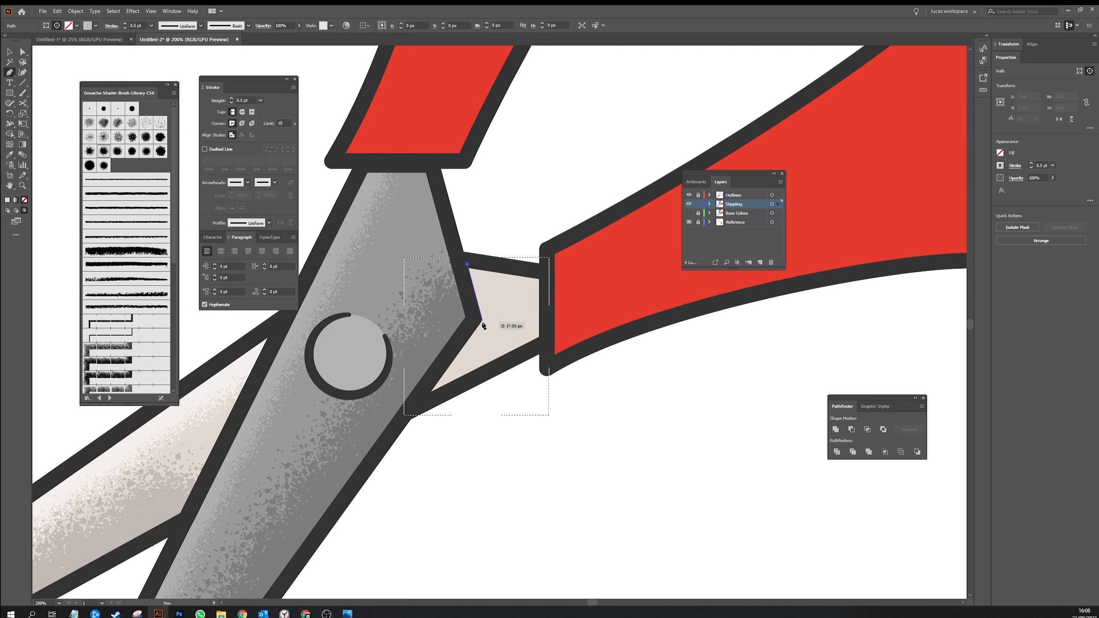
click(429, 396)
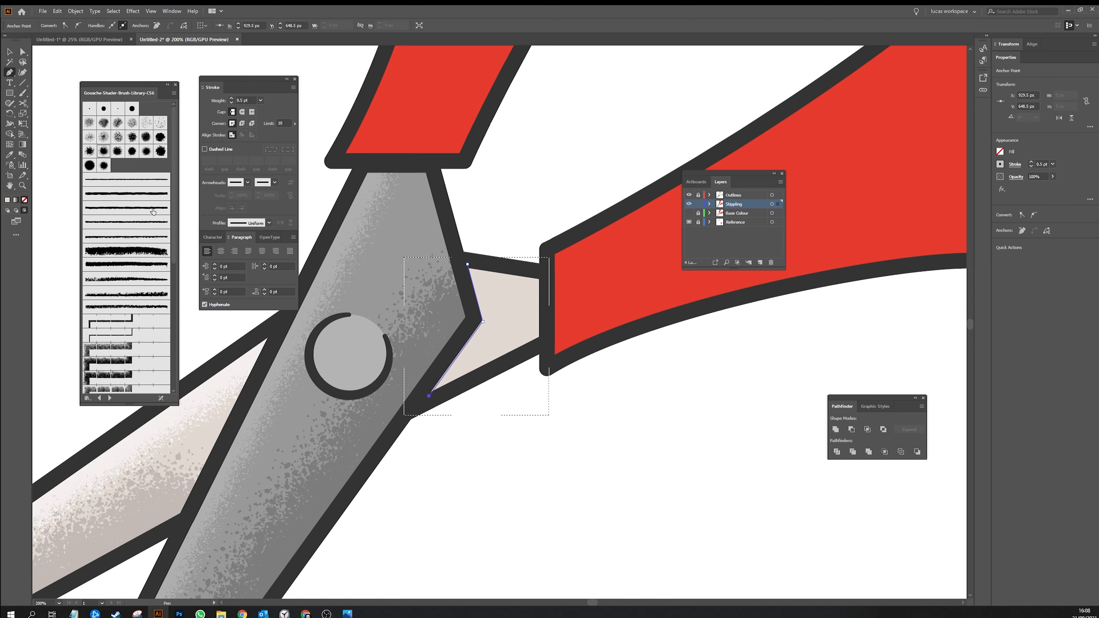
- Apply a stippled gouache shader brush to the neck path, reduce its stroke weight to 0.25 pt and deselect it
click(107, 157)
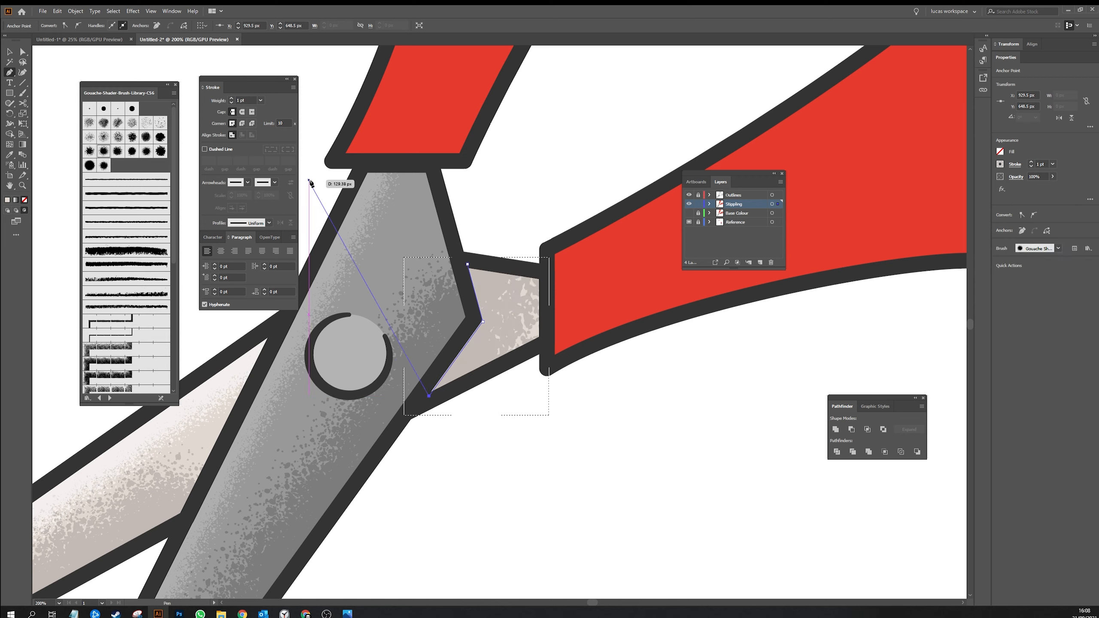
click(232, 103)
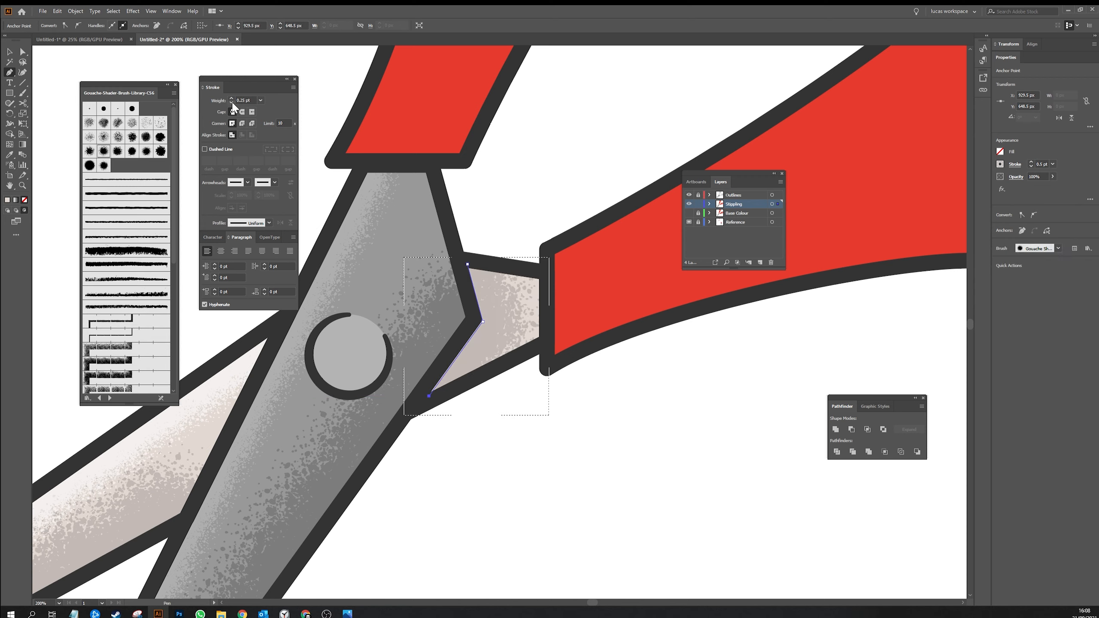
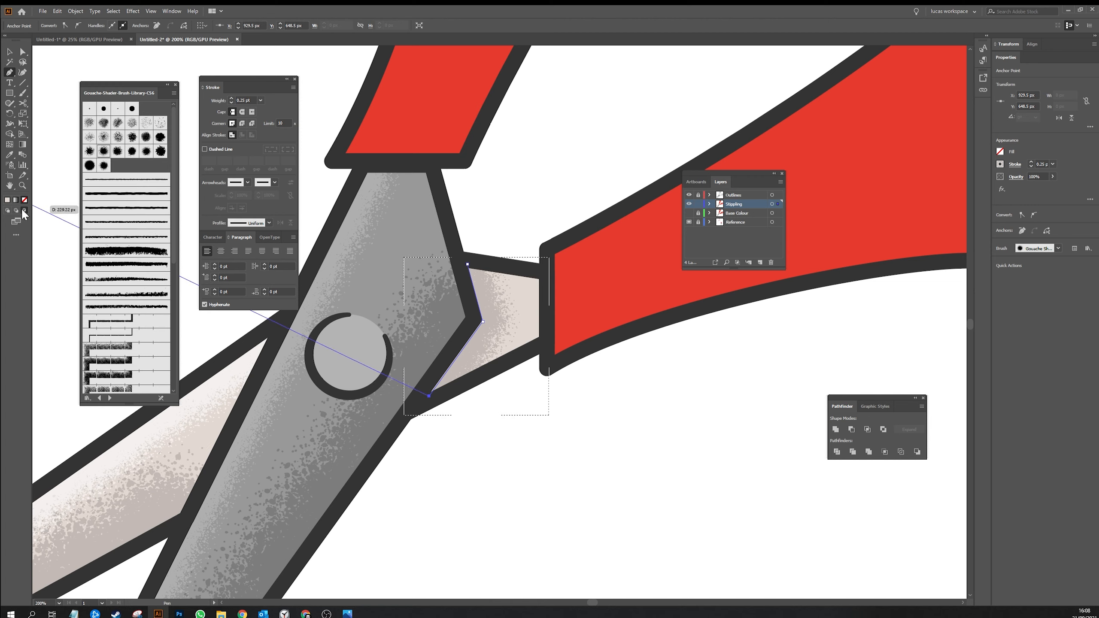
click(9, 51)
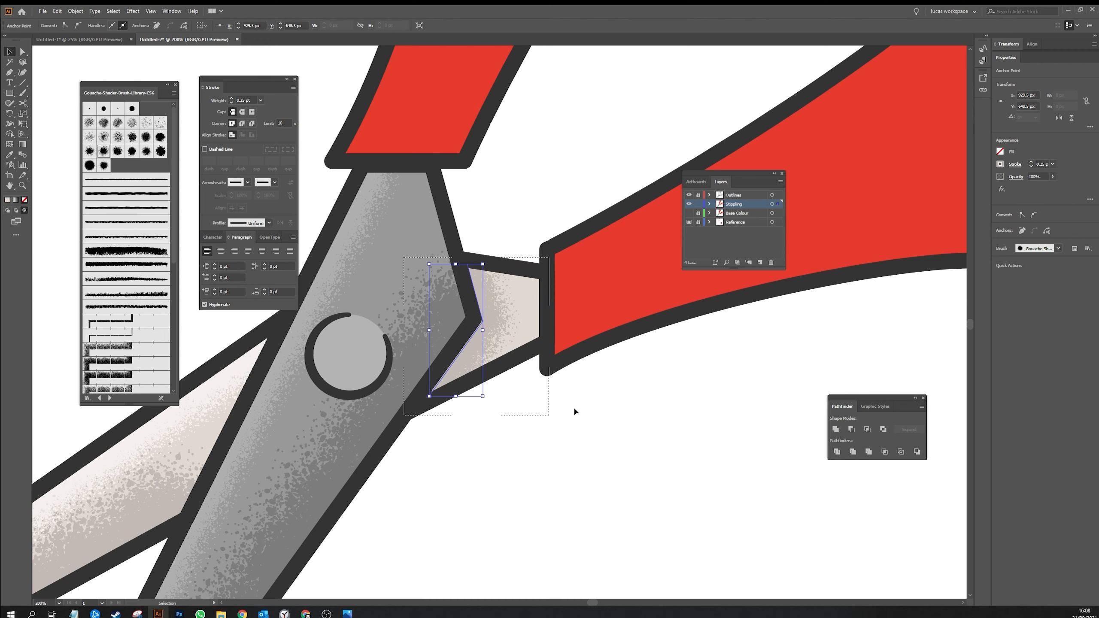
click(583, 417)
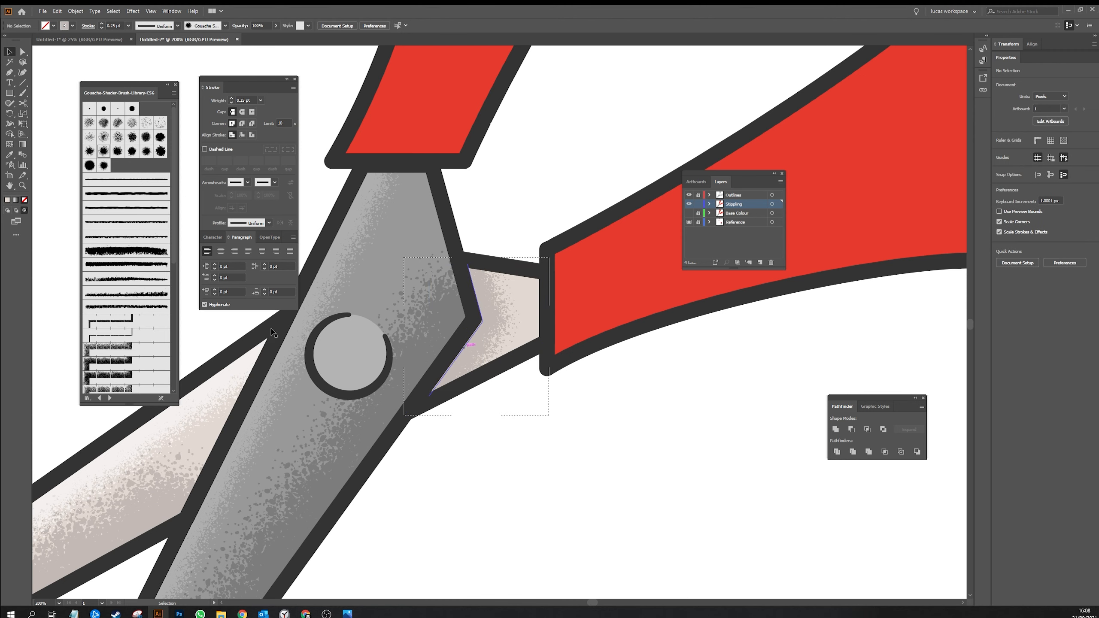
- Leave the neck's inside-drawing mode, select the lower red handle and enable drawing inside it
key(ctrl+0)
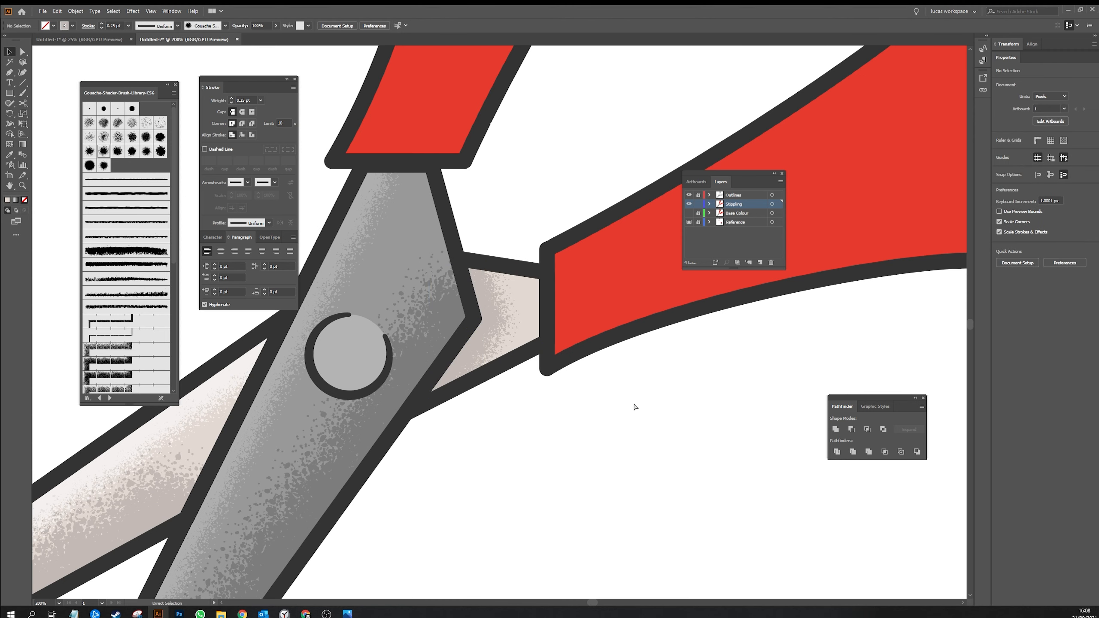
drag(615, 348, 525, 383)
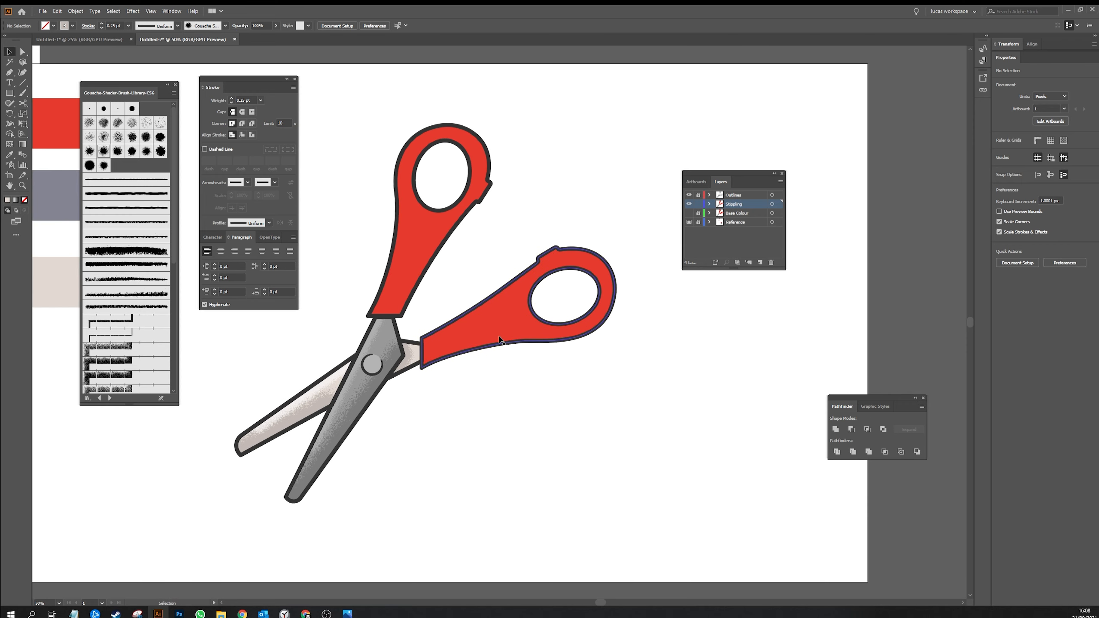
click(499, 339)
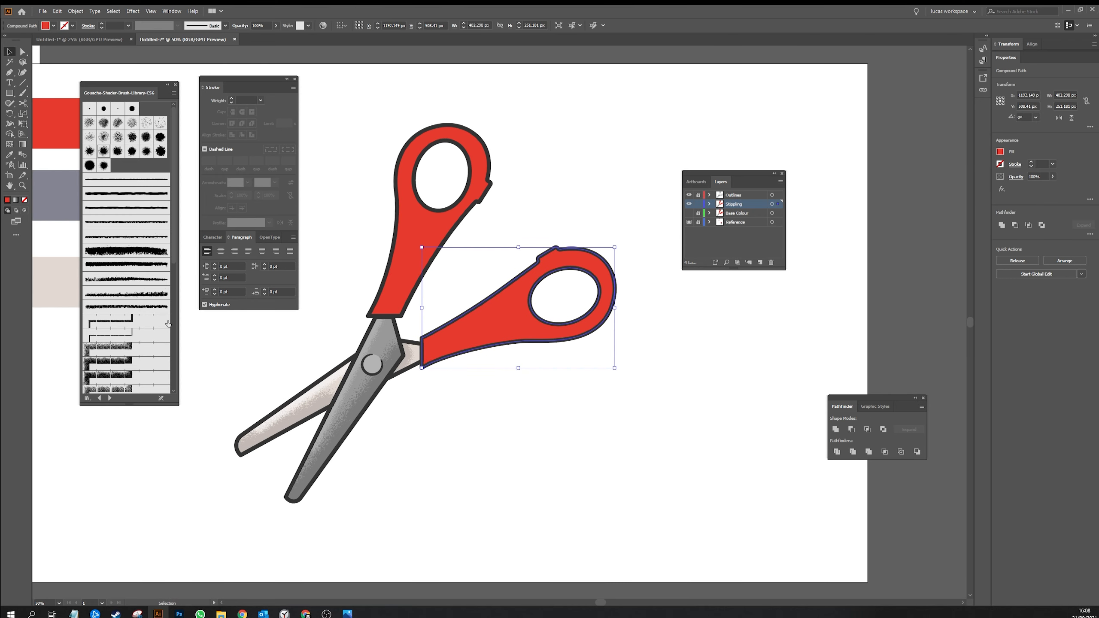
key(ctrl+shift+a)
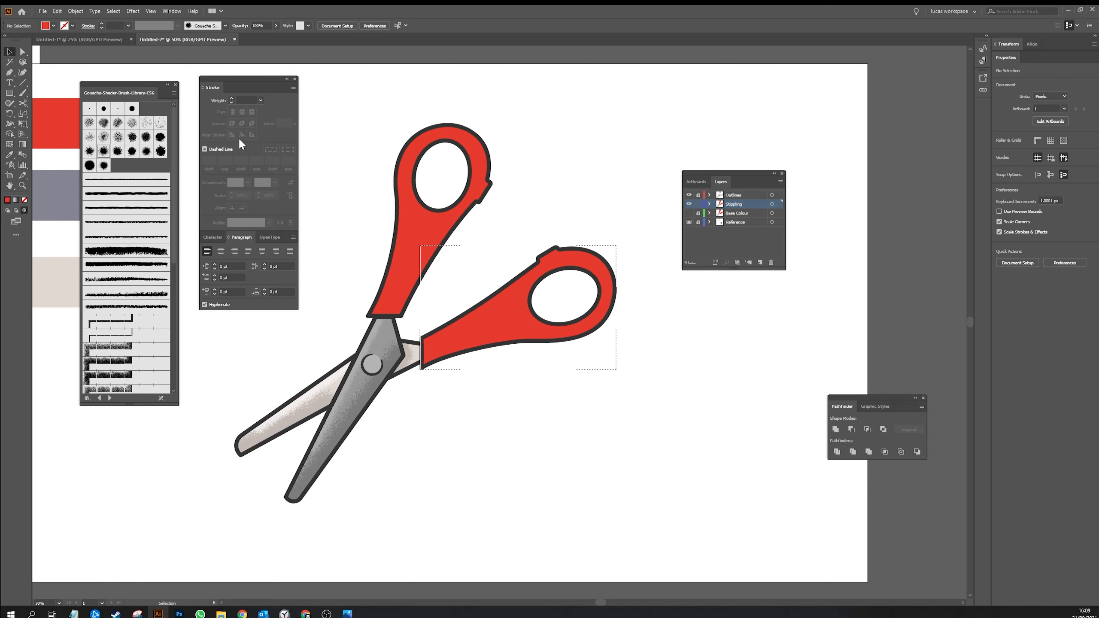
- Swap the handle's red from fill to stroke and darken the stroke colour to 67.84% brightness
key(shift+x)
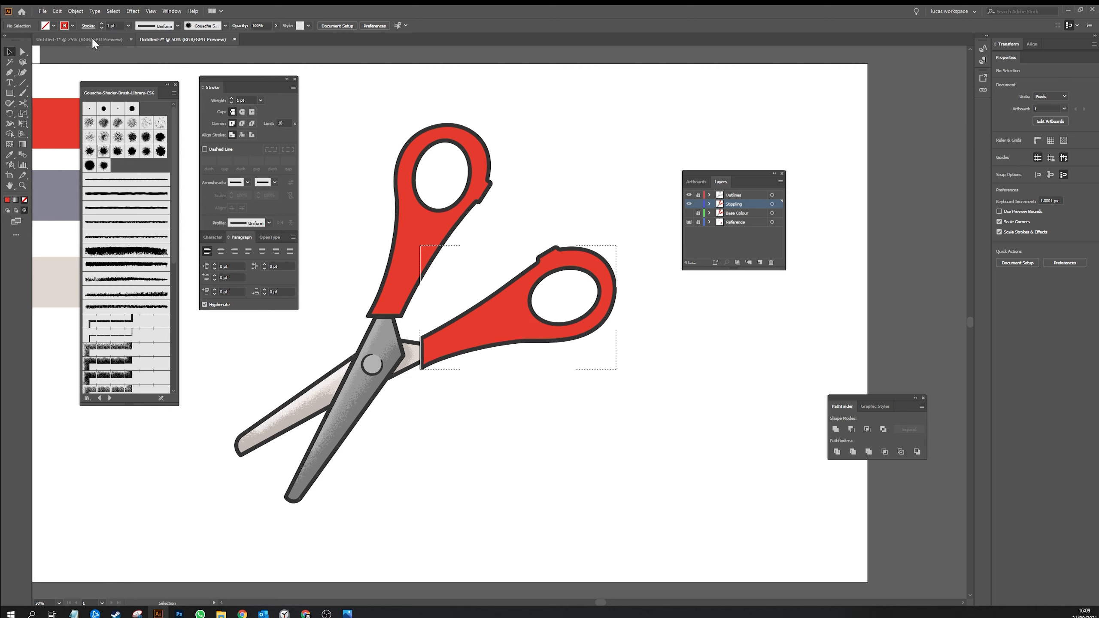
shift+click(64, 25)
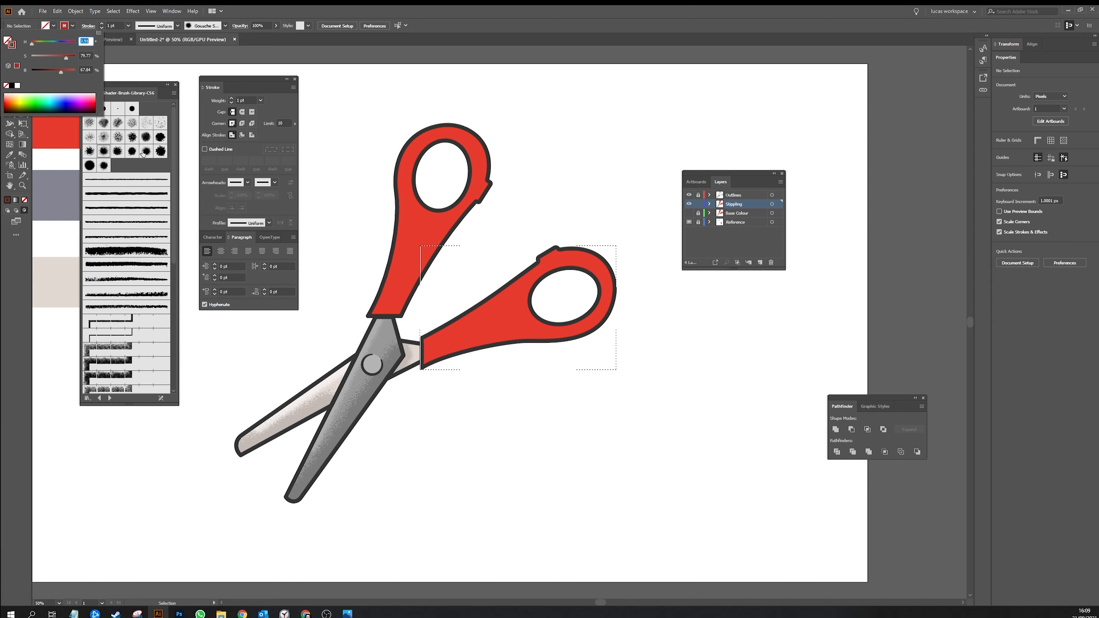
click(242, 323)
- Draw a curved Pen path along the lower handle's bottom edge and around the outer end of its loop
key(p)
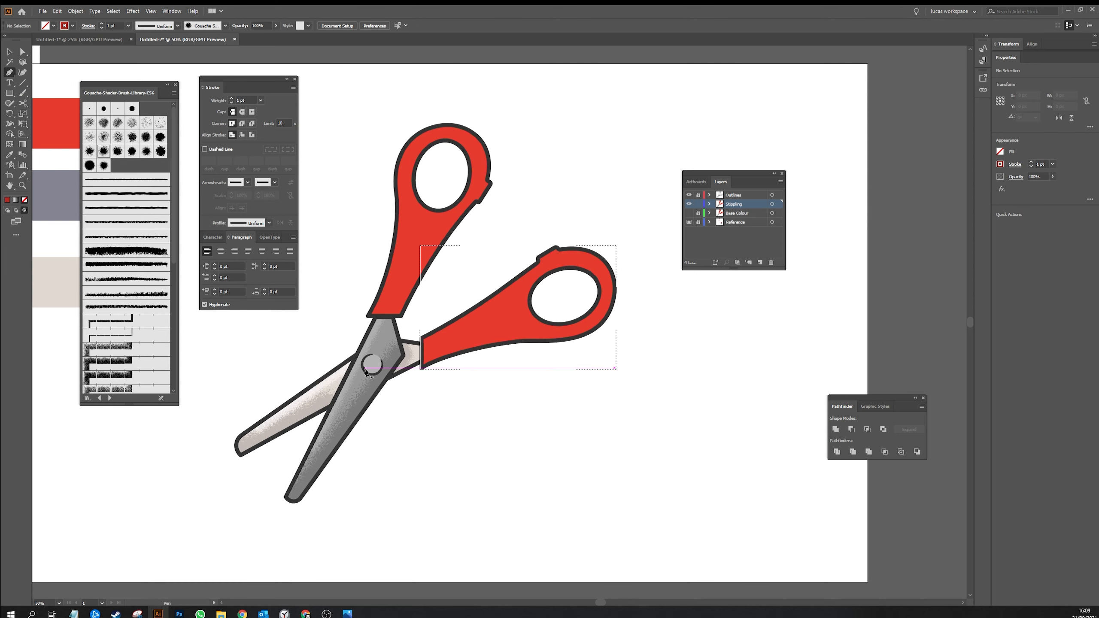
key(ctrl+1)
click(350, 404)
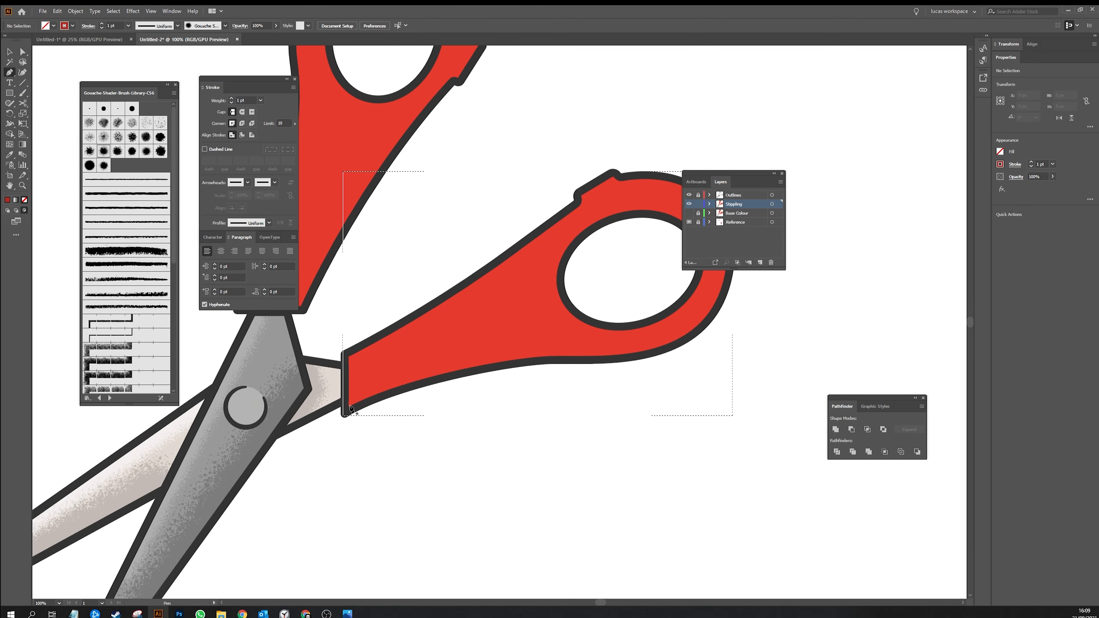
drag(545, 355, 512, 395)
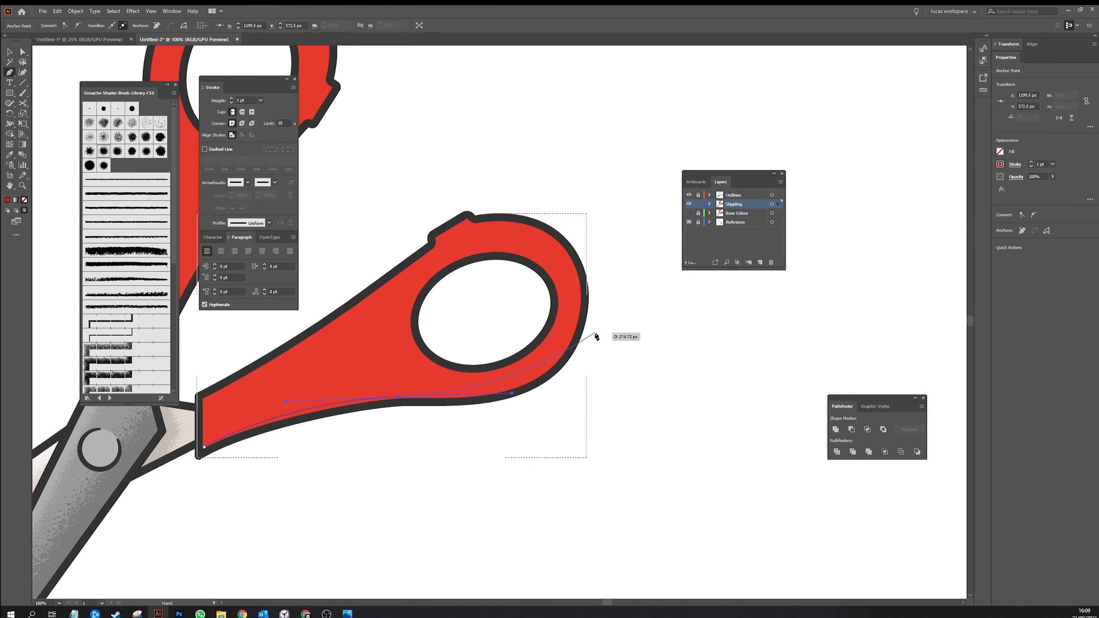
mouse_move(586, 310)
mouse_down()
mouse_move(590, 252)
mouse_move(619, 214)
mouse_up()
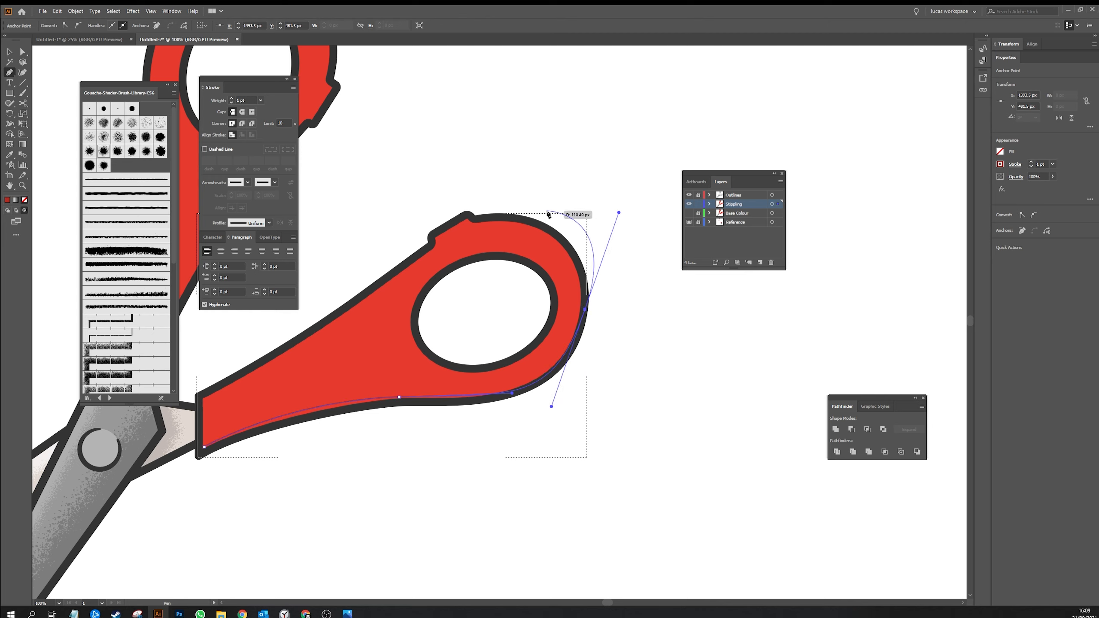
- Apply a stippled gouache shader brush to the dark red path inside the lower handle and deselect it
click(103, 164)
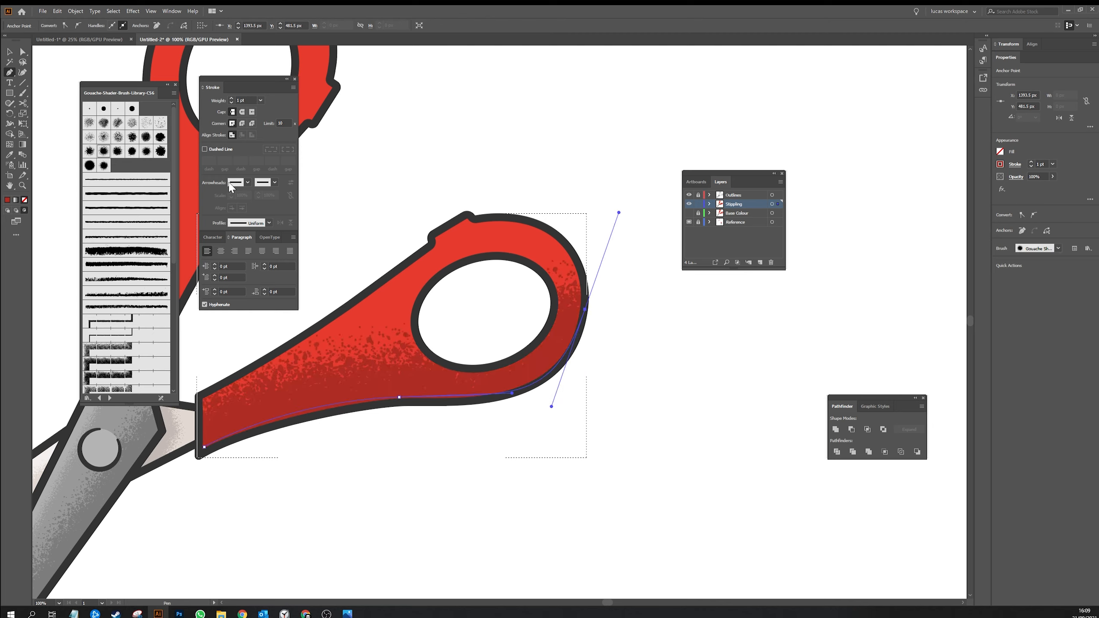
key(a)
click(432, 157)
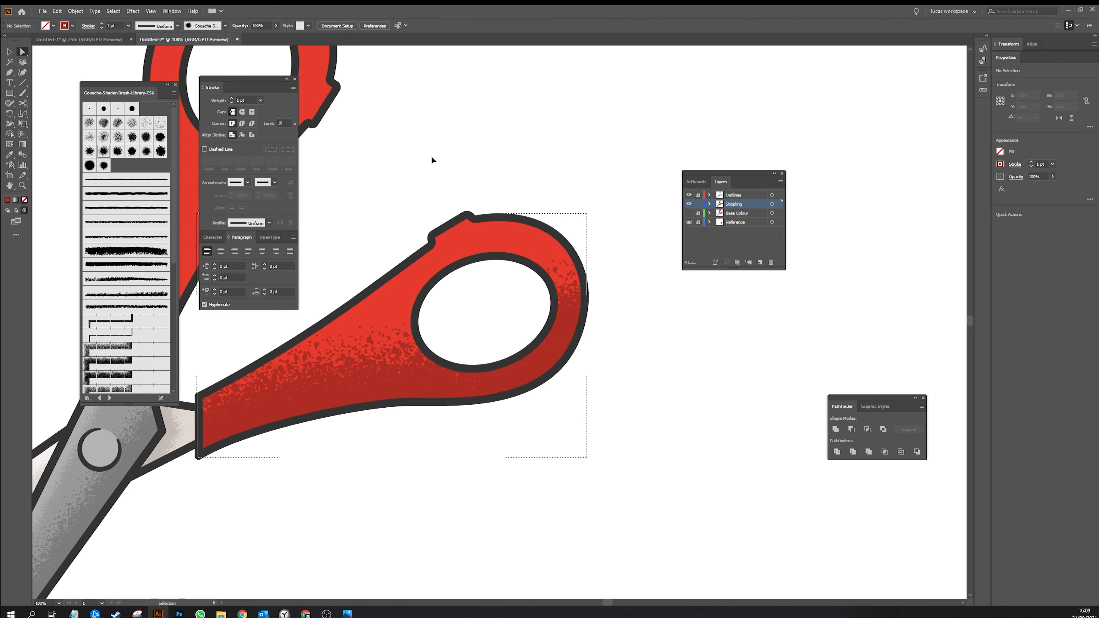
- Select the lower handle's dark shading path in outline view, reduce its stroke weight to 0.75 pt and deselect it
key(ctrl+minus)
key(ctrl+minus)
key(ctrl+minus)
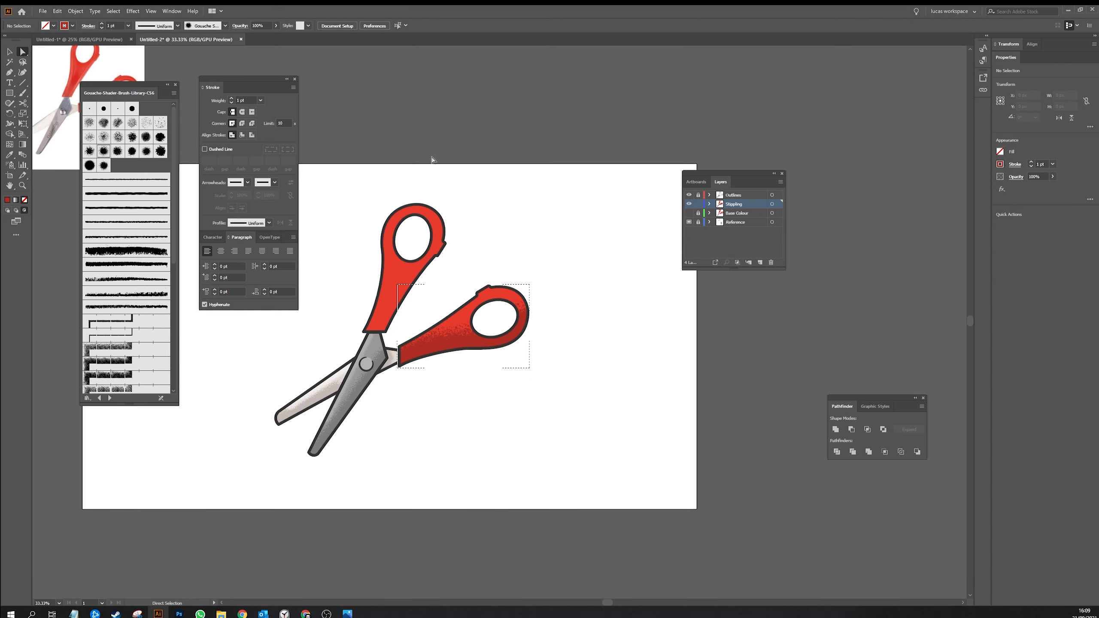
click(466, 346)
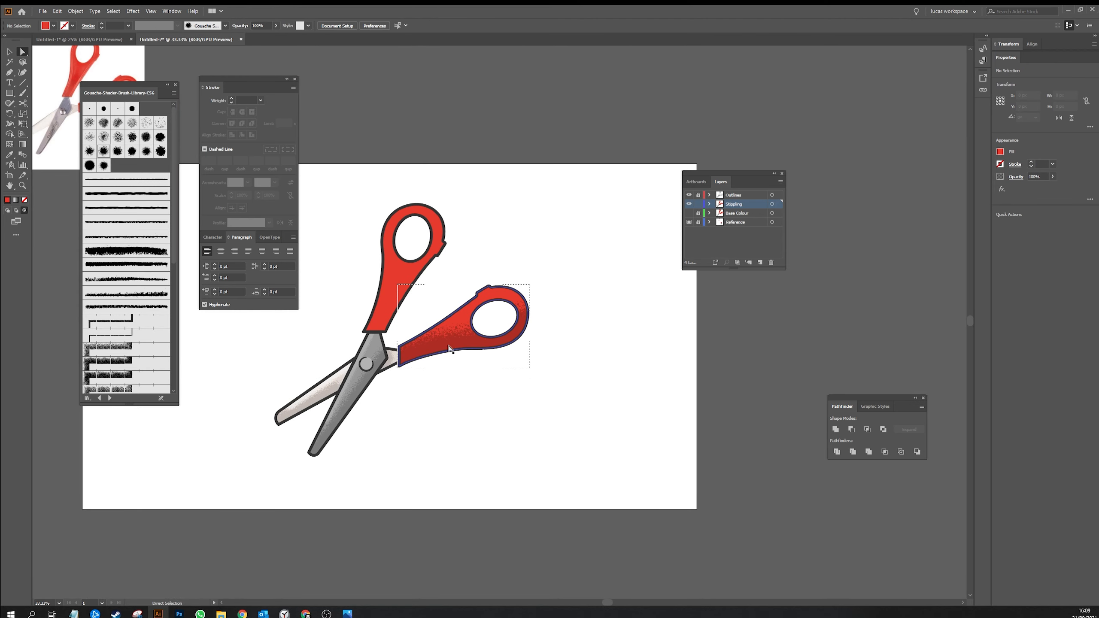
key(ctrl+y)
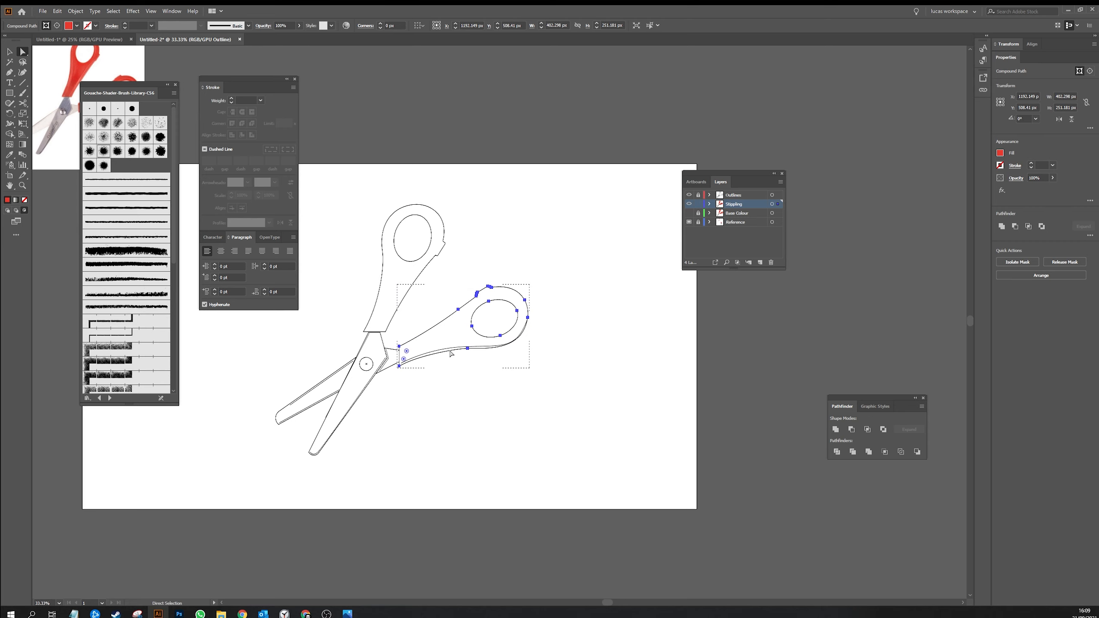
click(445, 351)
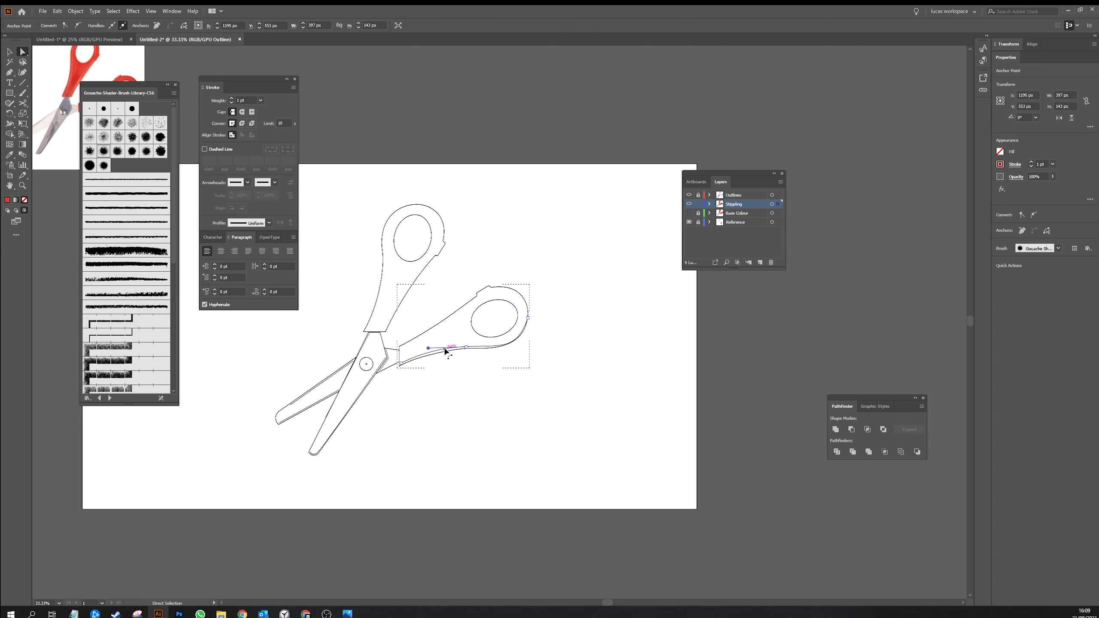
key(ctrl+y)
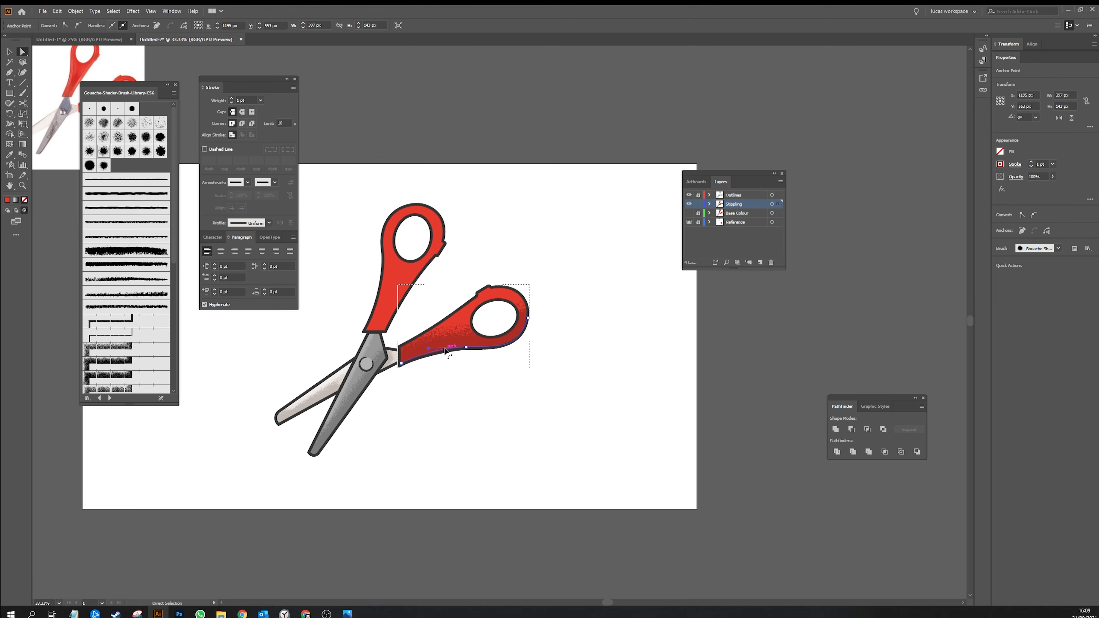
click(232, 103)
key(ctrl+shift+a)
- Reuse the handle's red as the stroke colour and adjust it to a lighter, less saturated highlight tint
key(ctrl+plus)
key(ctrl+plus)
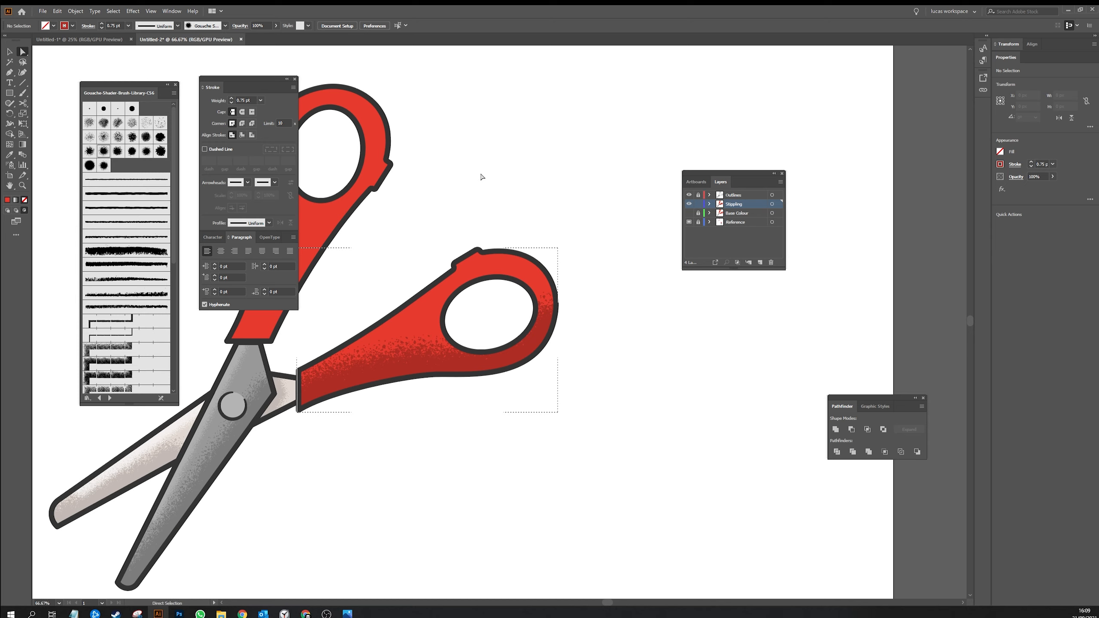
key(i)
key(shift+x)
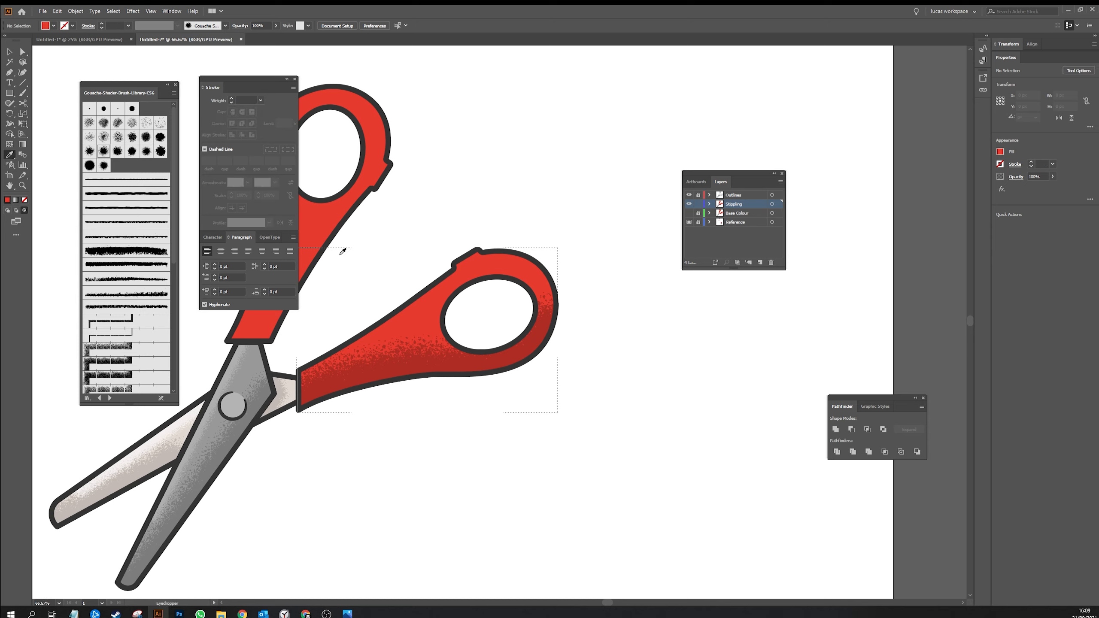
key(shift+x)
shift+click(64, 25)
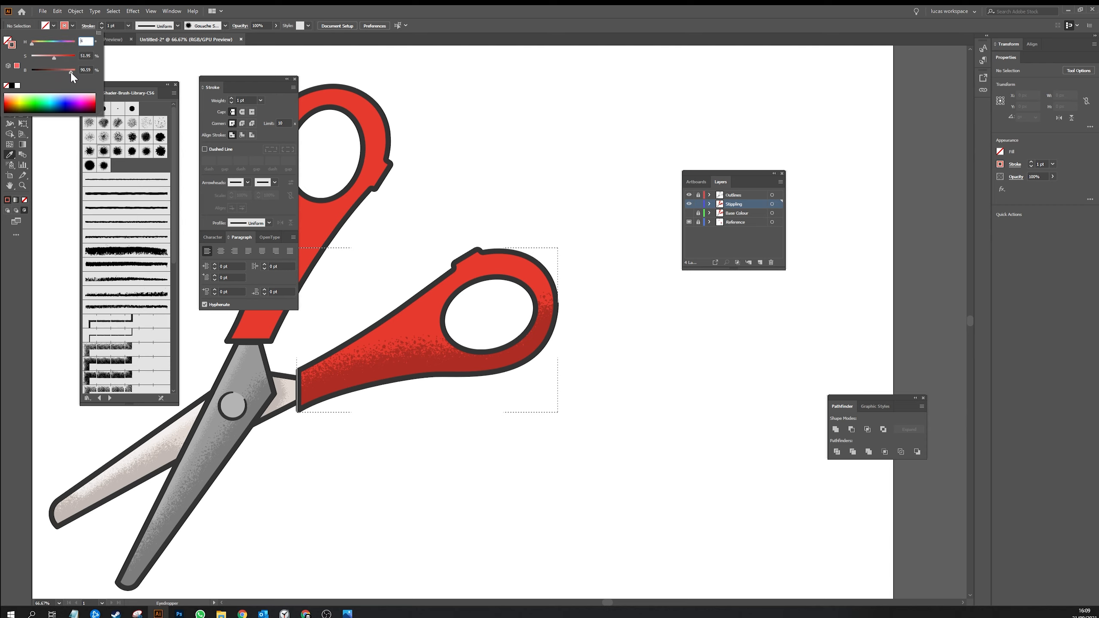
drag(68, 72, 67, 72)
click(425, 196)
- Draw a curved Pen path along the lower handle's upper edge and over the top of its loop
key(p)
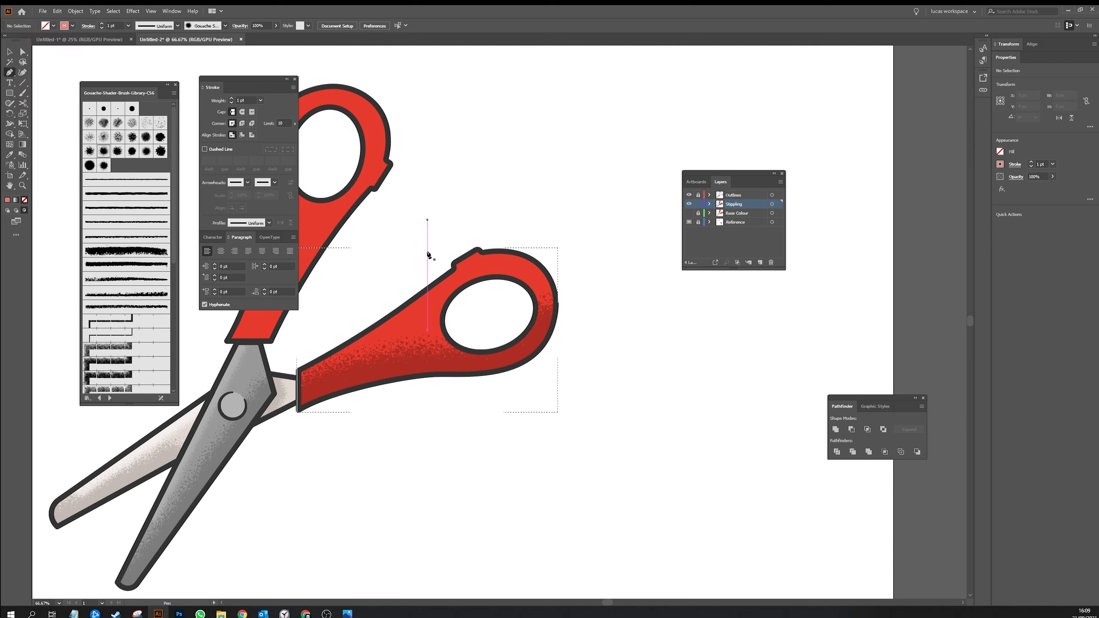
click(352, 347)
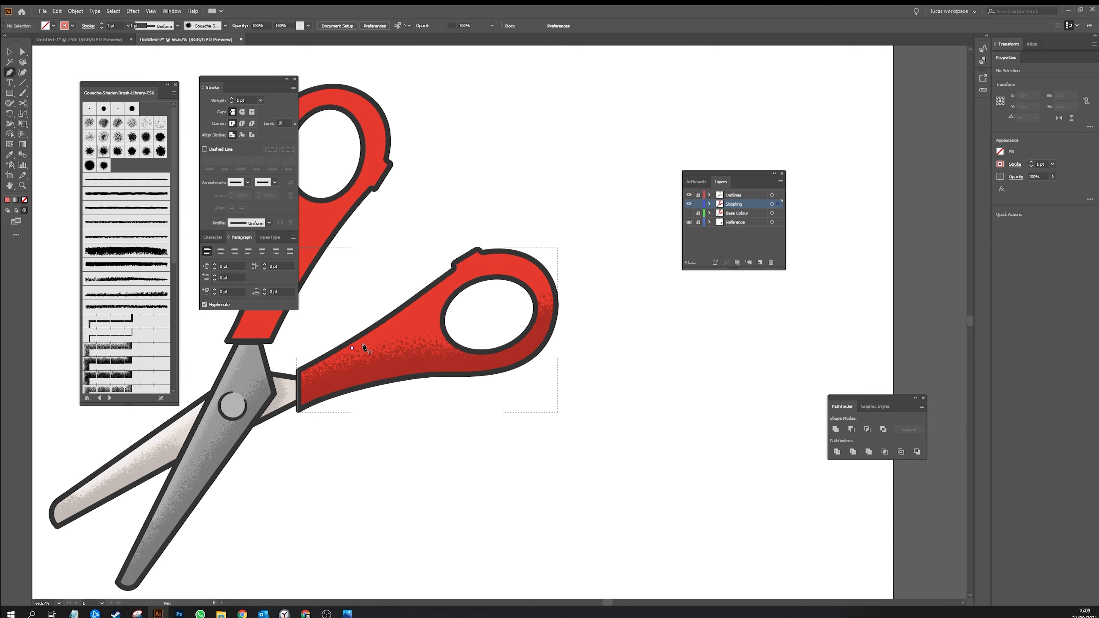
click(428, 297)
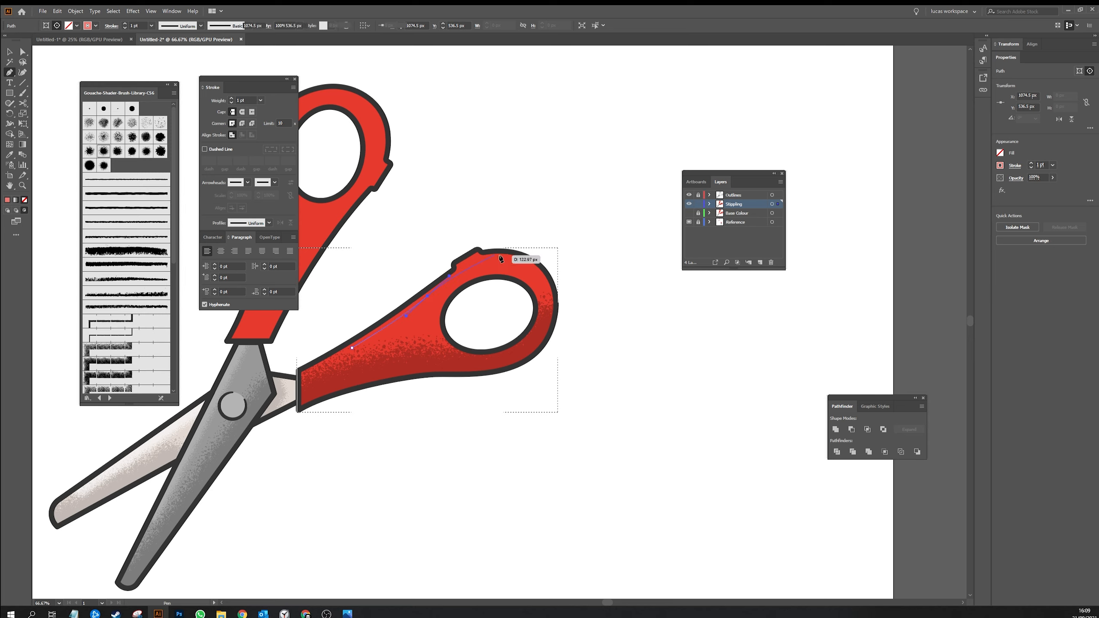
click(542, 271)
mouse_move(542, 270)
mouse_down()
mouse_move(593, 309)
mouse_move(555, 294)
mouse_up()
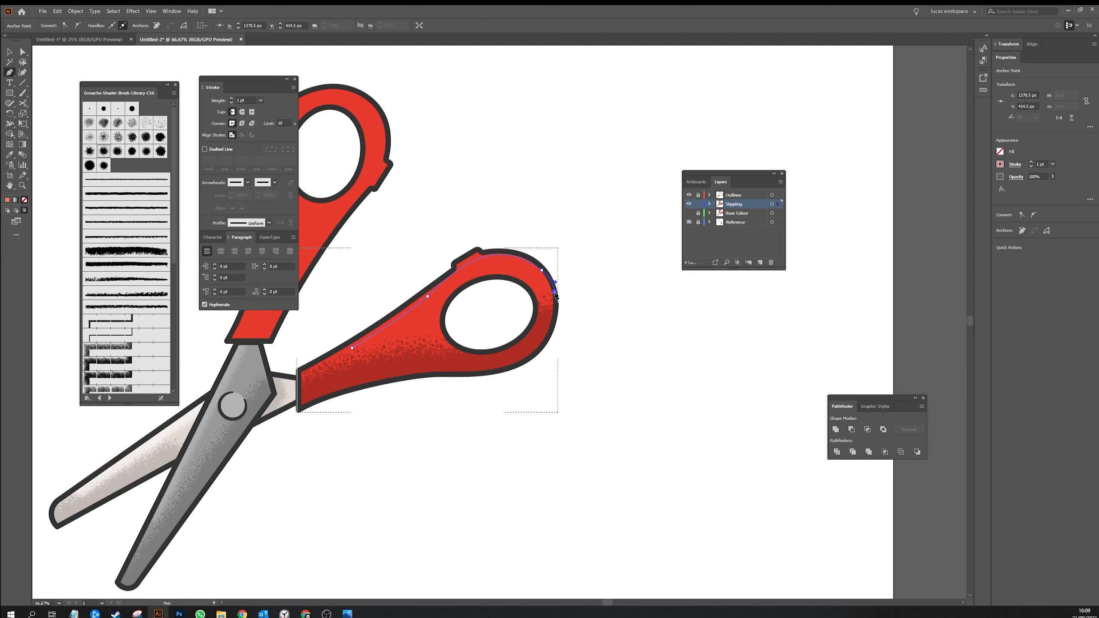
- Apply the Gouache Shader 14 brush to the handle's highlight path and set its stroke weight to 0.25 pt
click(105, 154)
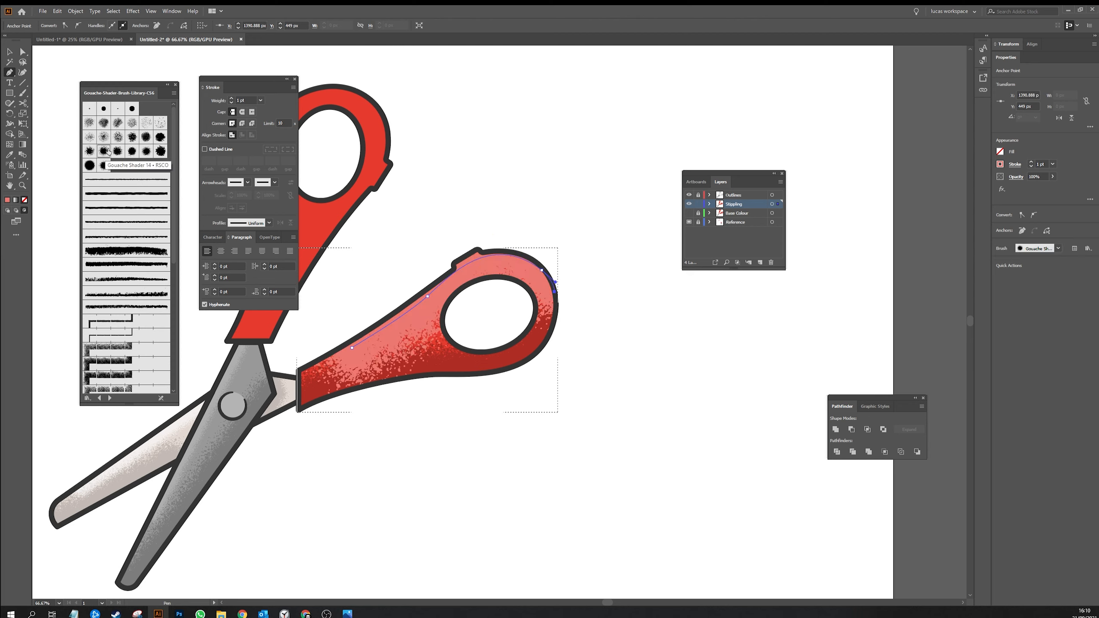
click(231, 103)
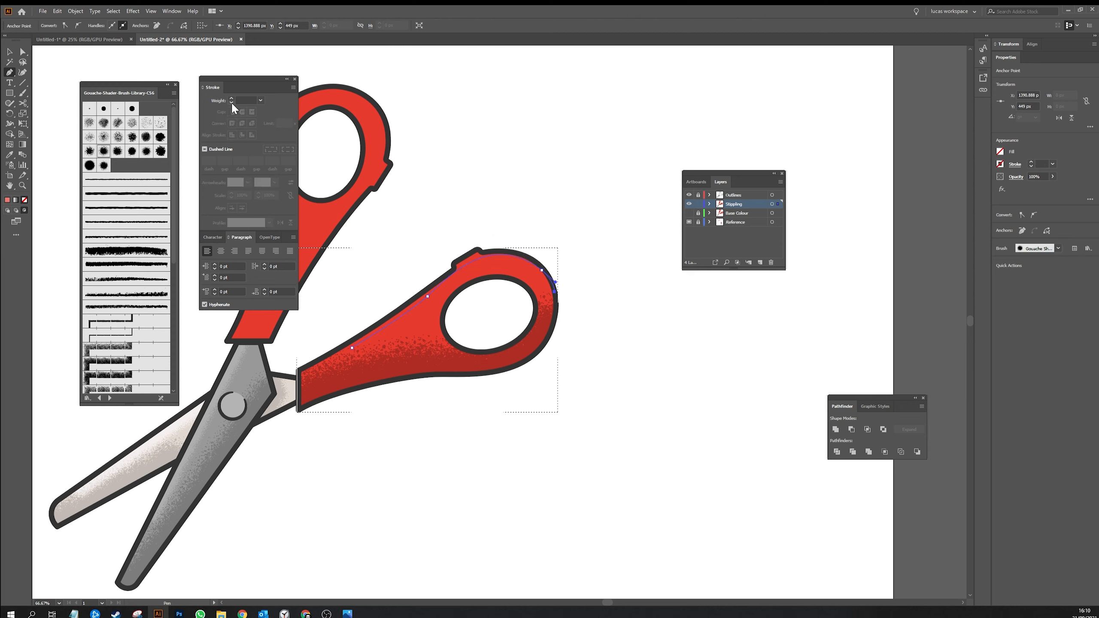
click(230, 98)
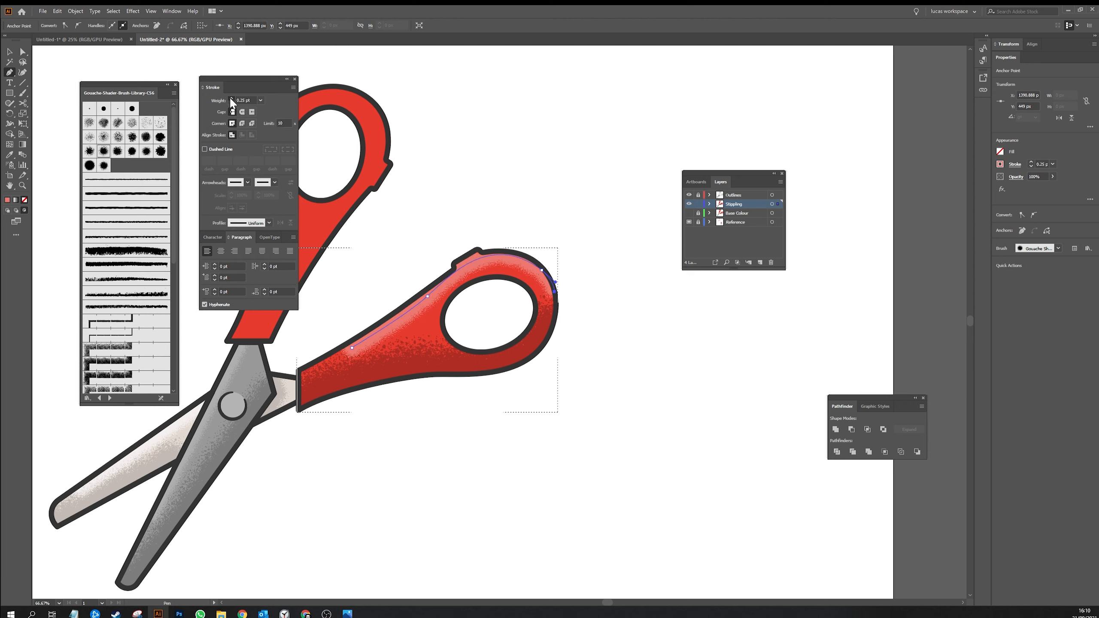
- Set the lower handle's highlight stroke to 0.5 pt with the Gouache Shader 09 brush and shift the path's inner end anchor outwards
click(230, 98)
click(117, 137)
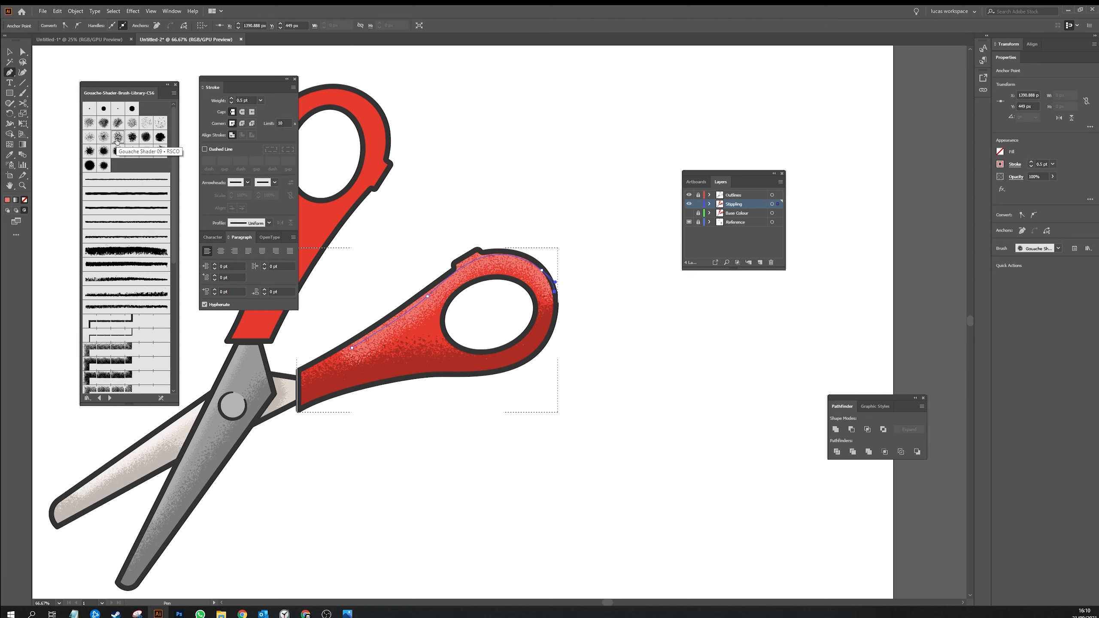
key(a)
drag(351, 349, 331, 344)
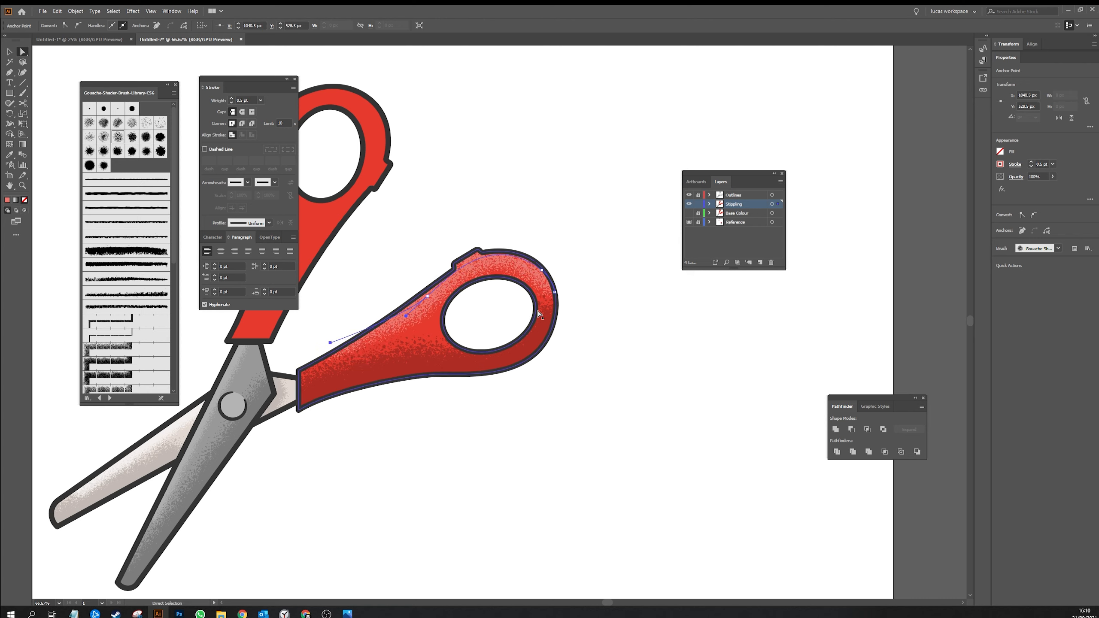
click(589, 275)
- Move the floating gouache brush library off the colour swatches and the reference photo
key(space)
mouse_move(507, 200)
mouse_down()
mouse_move(596, 238)
mouse_move(552, 253)
mouse_move(525, 230)
mouse_up()
key(ctrl+minus)
key(ctrl+minus)
key(space)
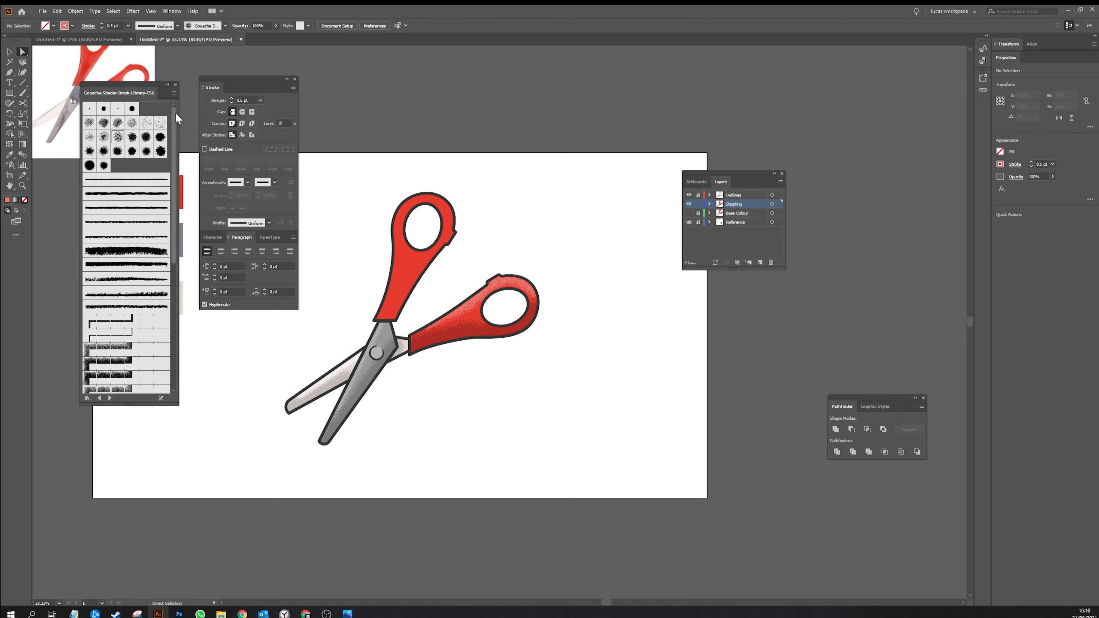
drag(159, 89, 725, 152)
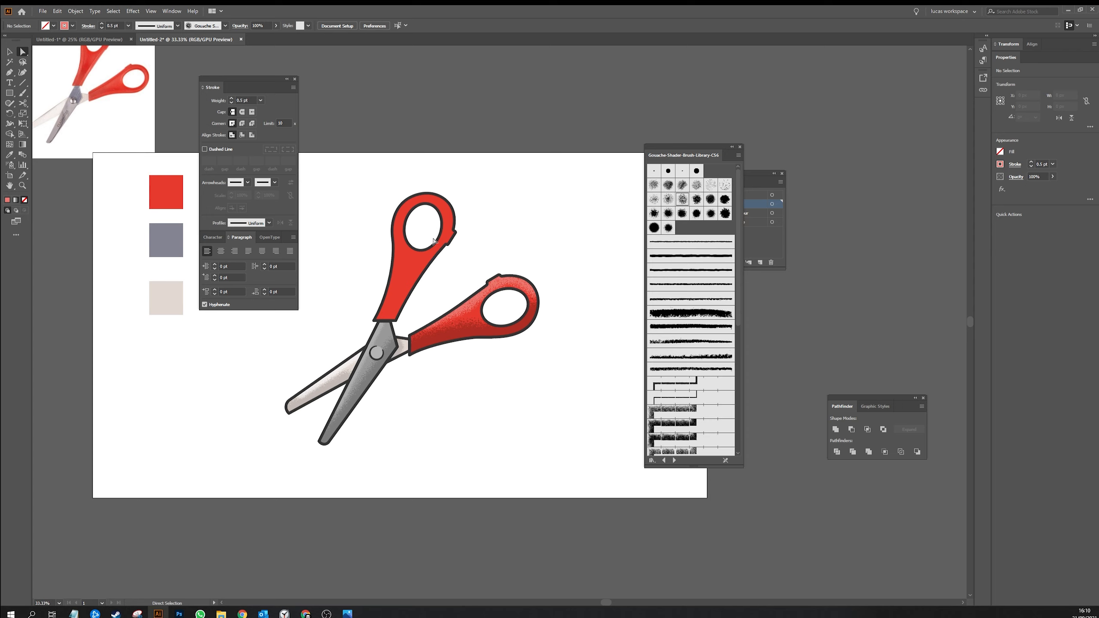
- Select the upper handle's red base shape, enable Draw Inside mode for it and deselect
key(v)
click(409, 268)
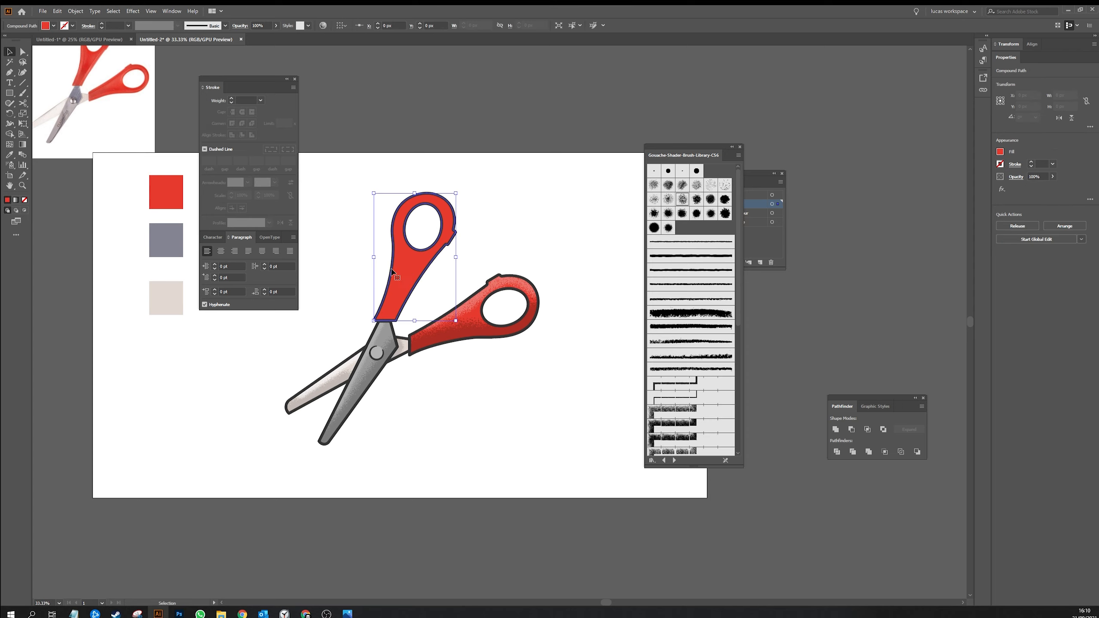
click(26, 211)
key(ctrl+shift+a)
key(ctrl+equal)
key(ctrl+equal)
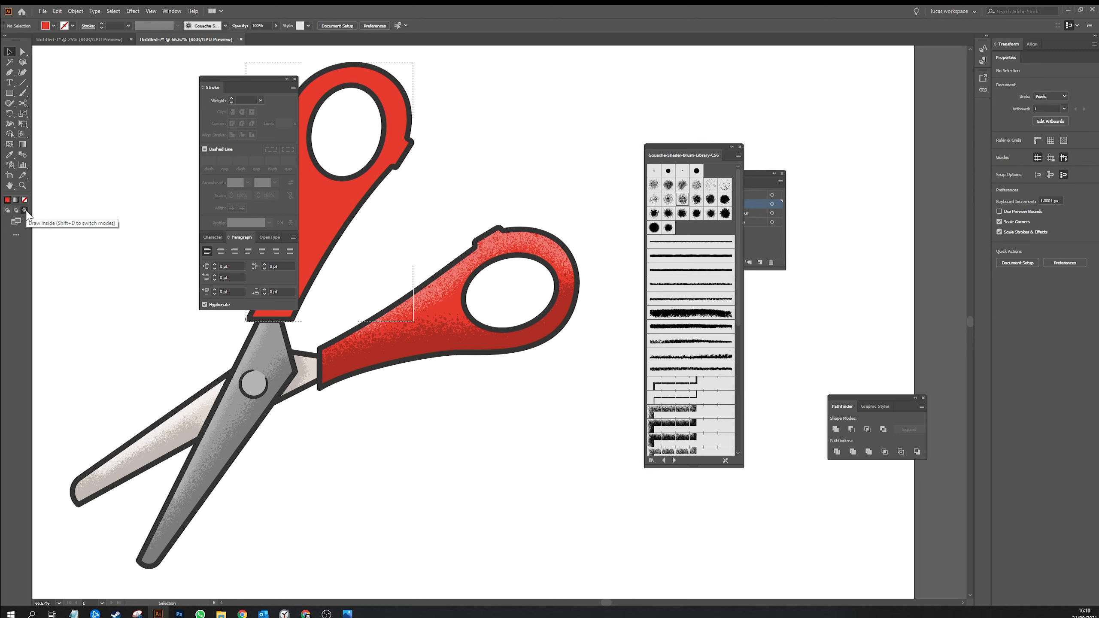
- Sample the lower handle's dark red shading stroke with the Eyedropper in outline view
key(i)
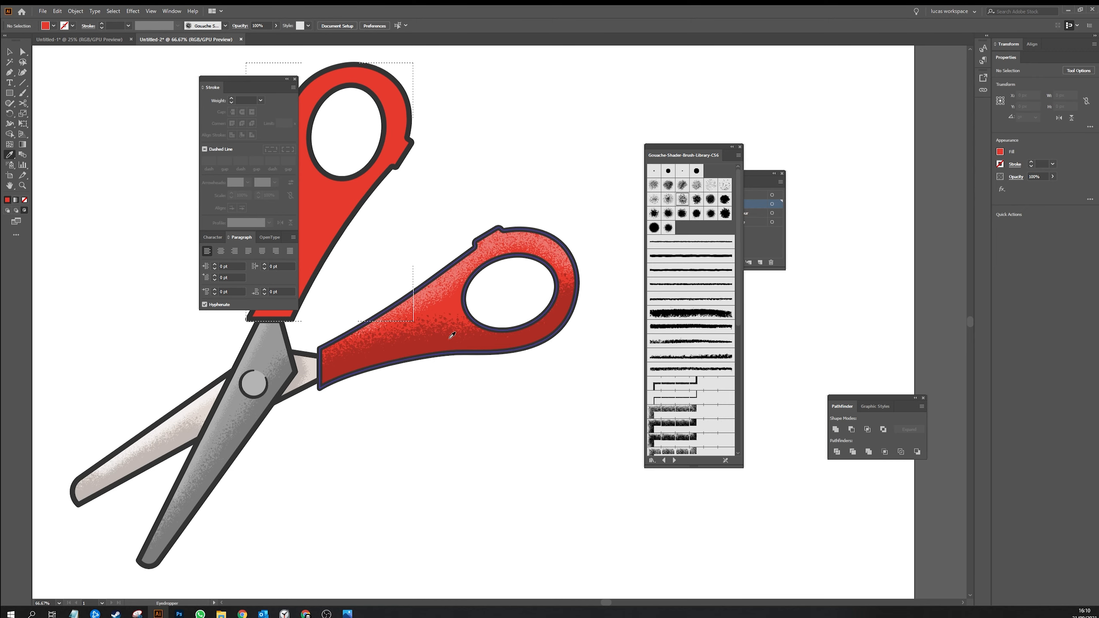
key(ctrl+y)
click(449, 347)
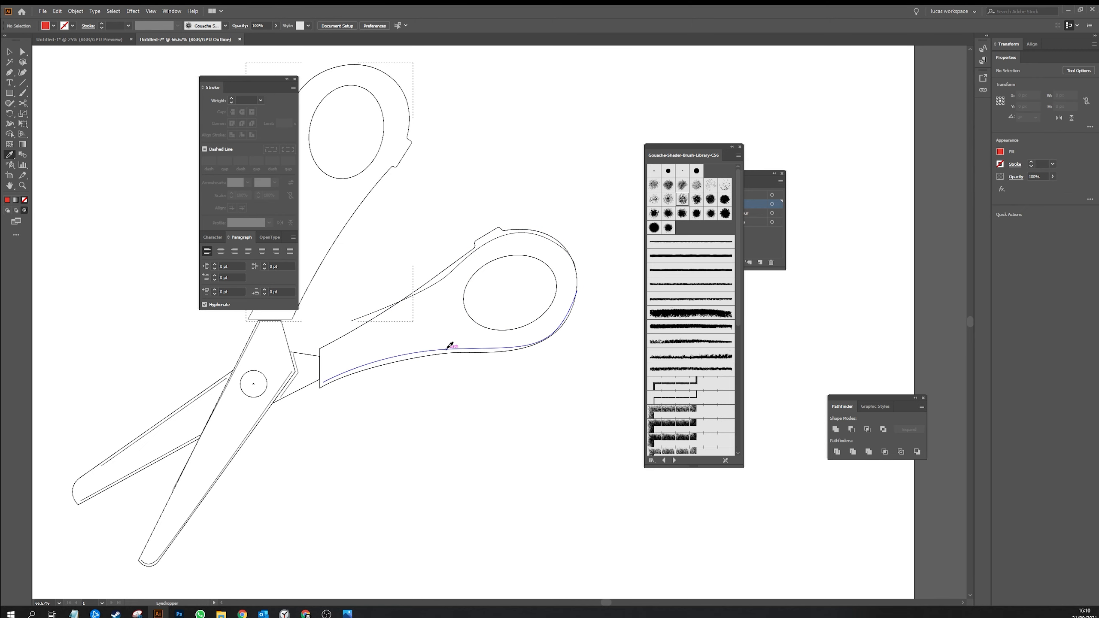
key(ctrl+y)
- Draw a curved Pen path up the upper handle's right edge and around to the top of its loop
key(space)
drag(390, 339, 439, 368)
key(p)
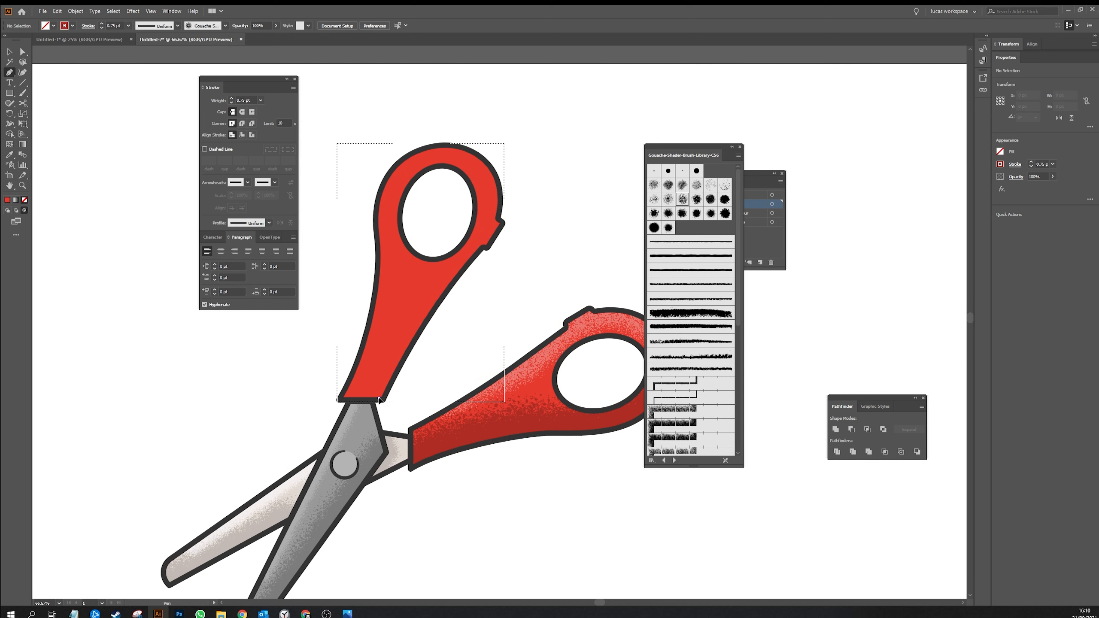
click(379, 398)
drag(448, 285, 459, 274)
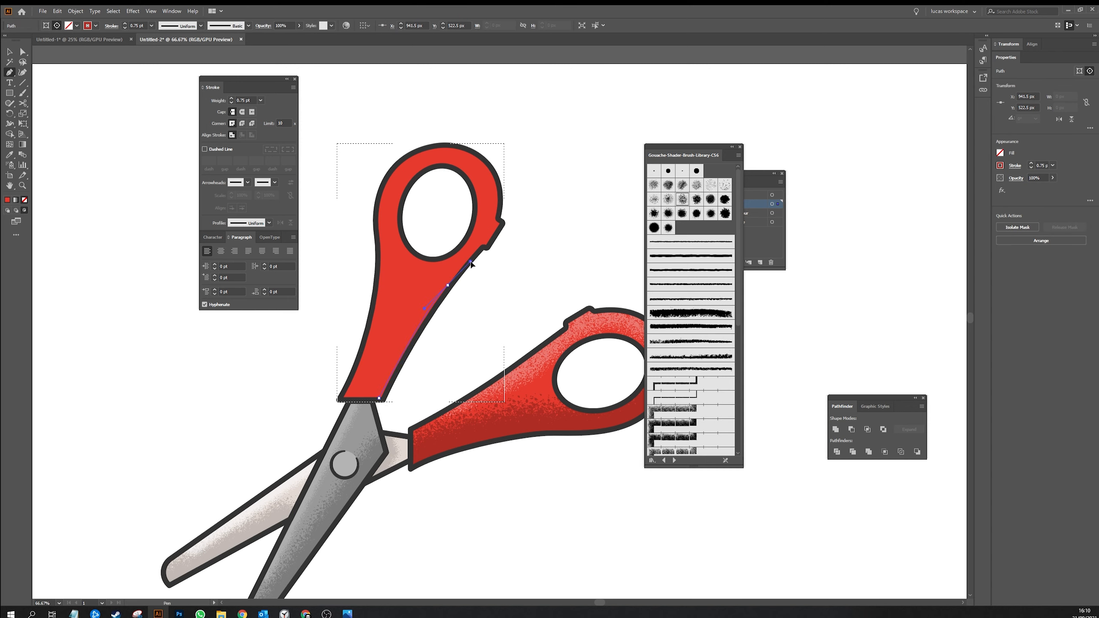
drag(499, 212, 499, 197)
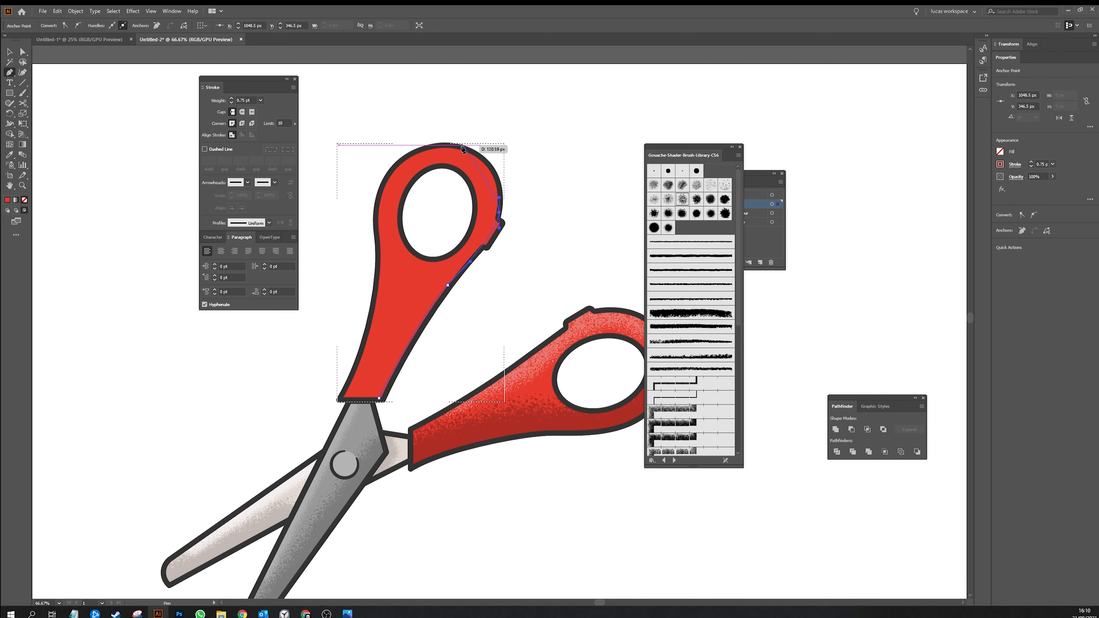
drag(455, 145, 404, 128)
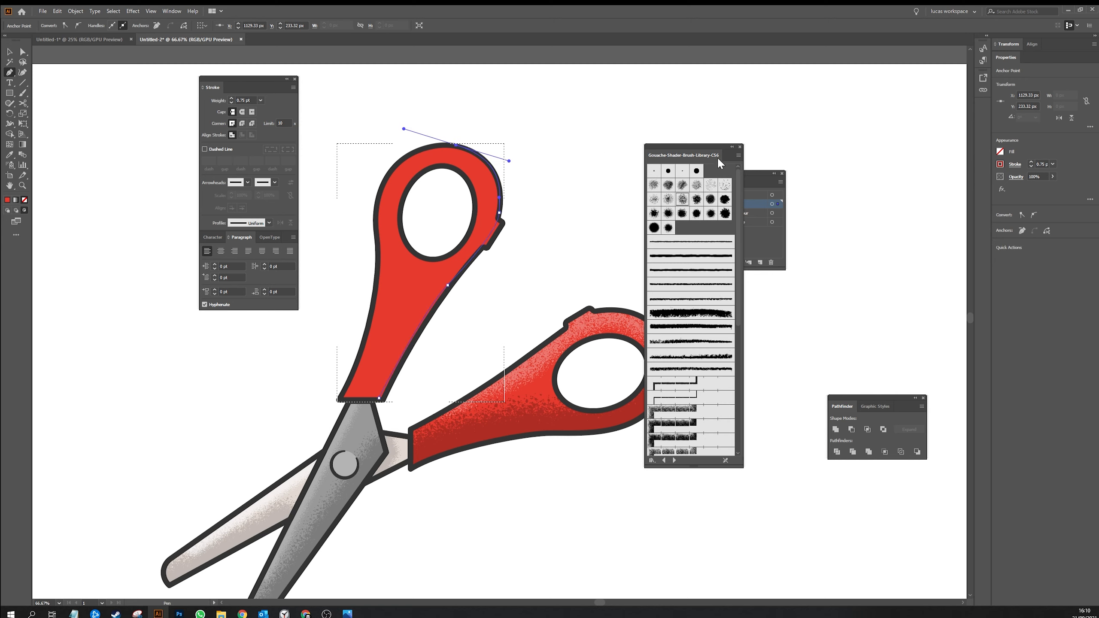
- Apply the Gouache Shader 09 brush to the upper handle's dark shading path and deselect it
click(684, 201)
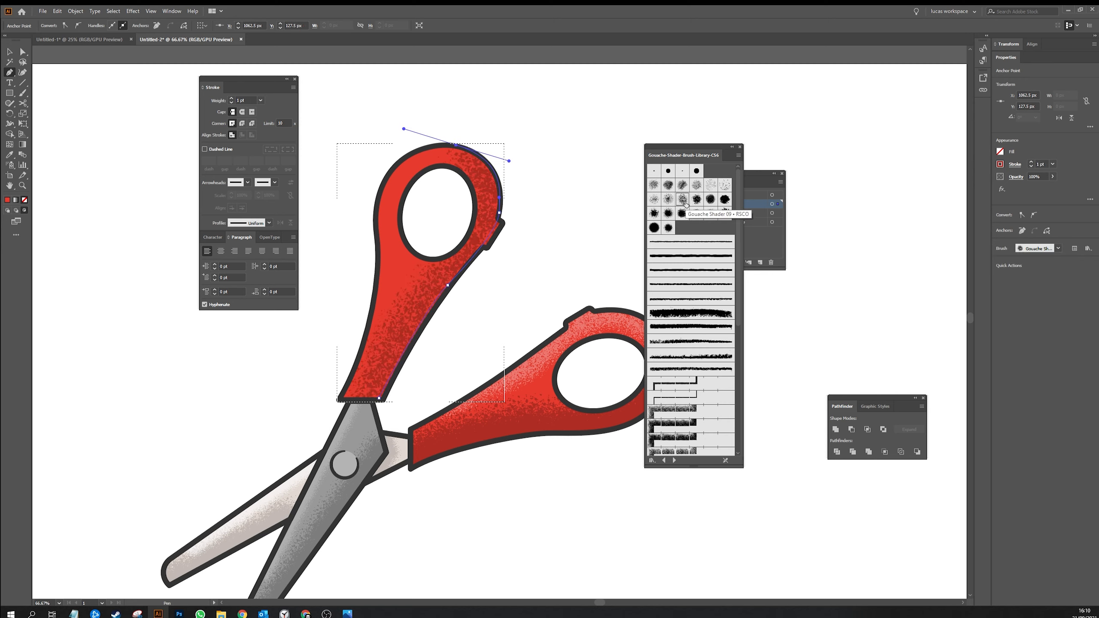
click(683, 213)
click(681, 203)
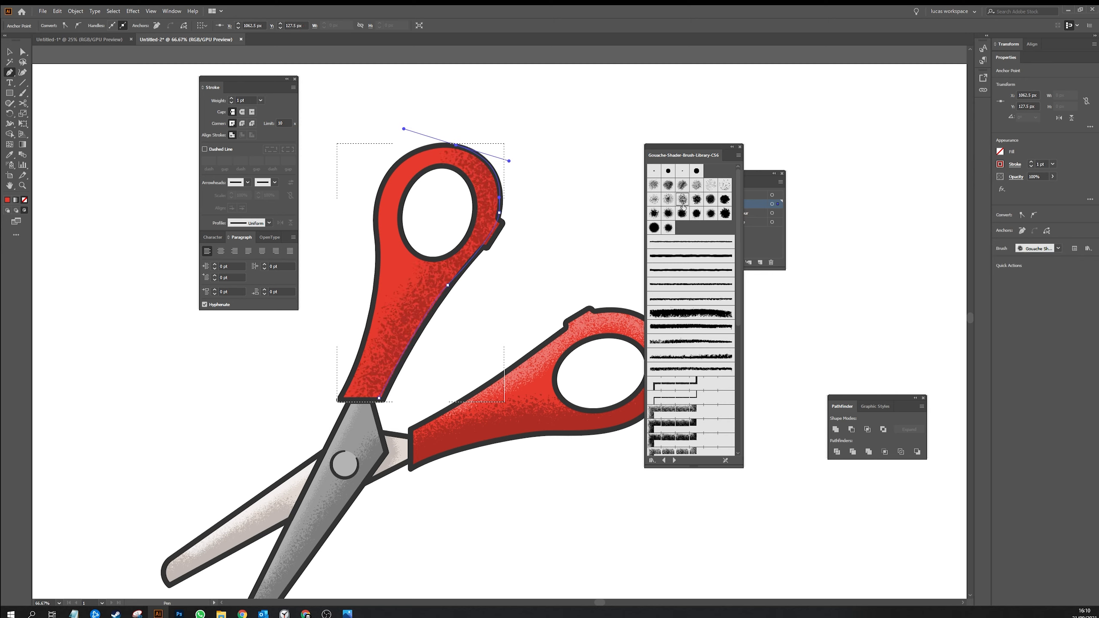
key(a)
click(545, 215)
- Sample the lower handle's light highlight stroke with the Eyedropper in outline view
drag(557, 234, 536, 214)
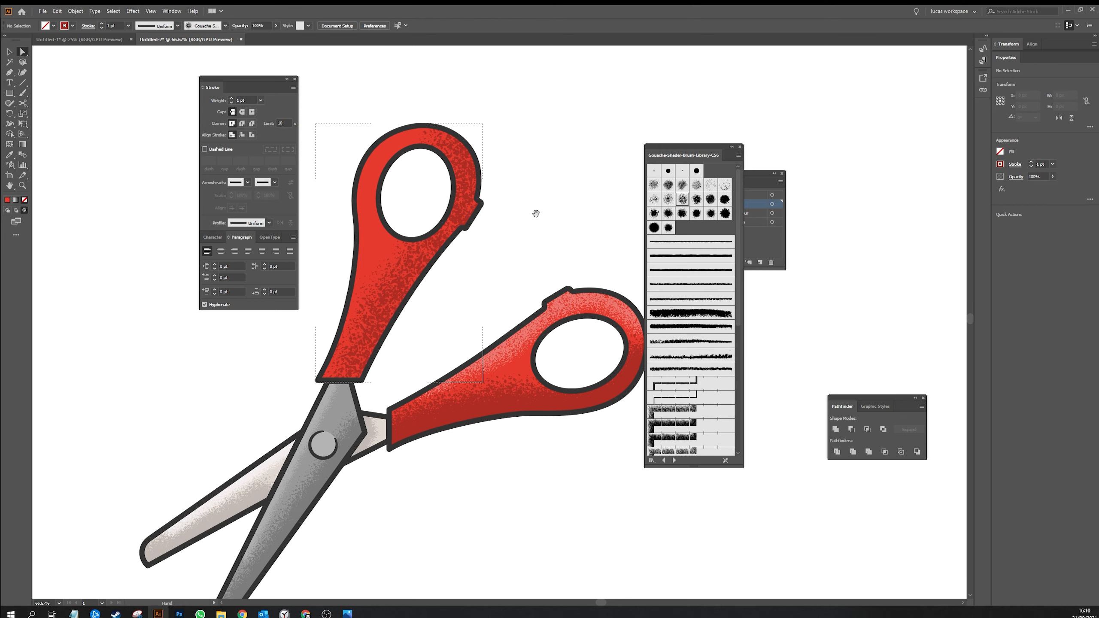
key(i)
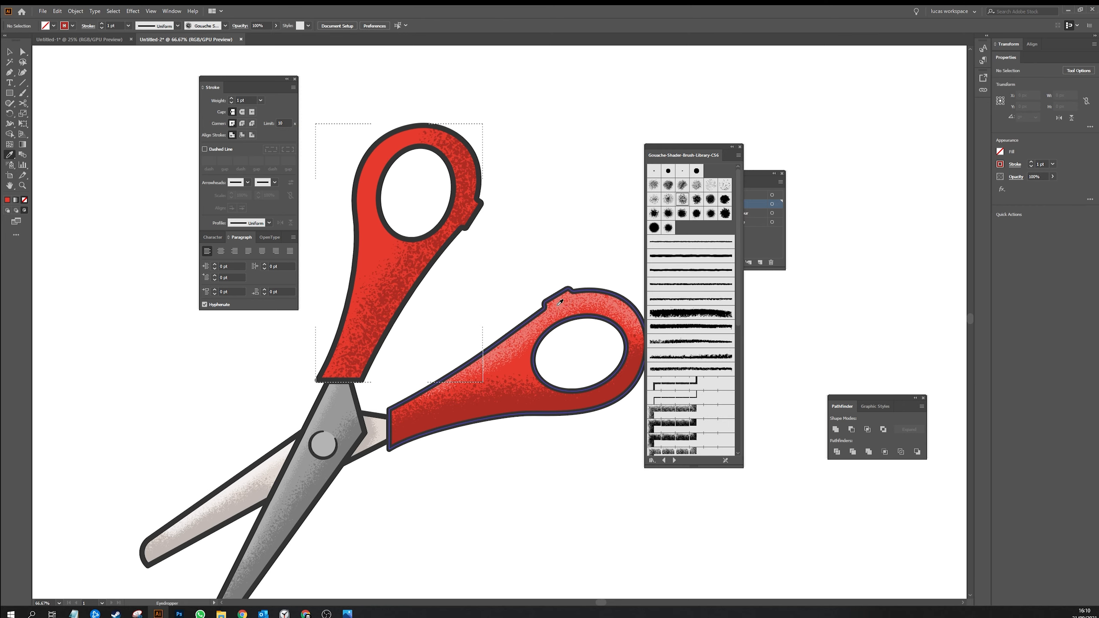
key(ctrl+y)
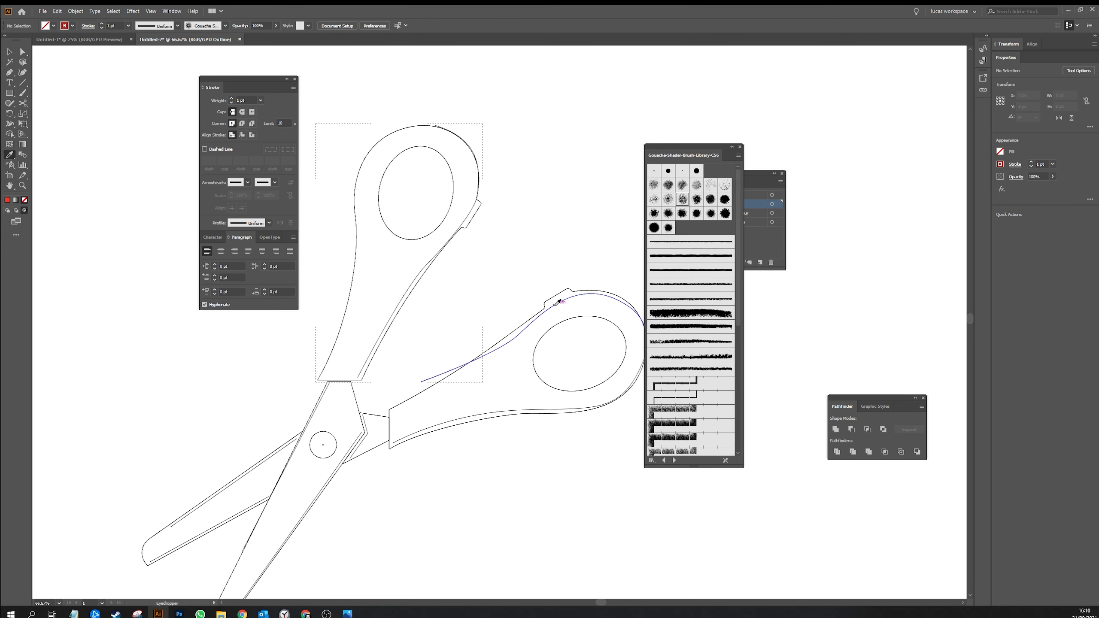
click(558, 302)
key(ctrl+y)
- Draw a curved Pen path from the top of the upper handle's loop down its left edge to the handle's base
key(p)
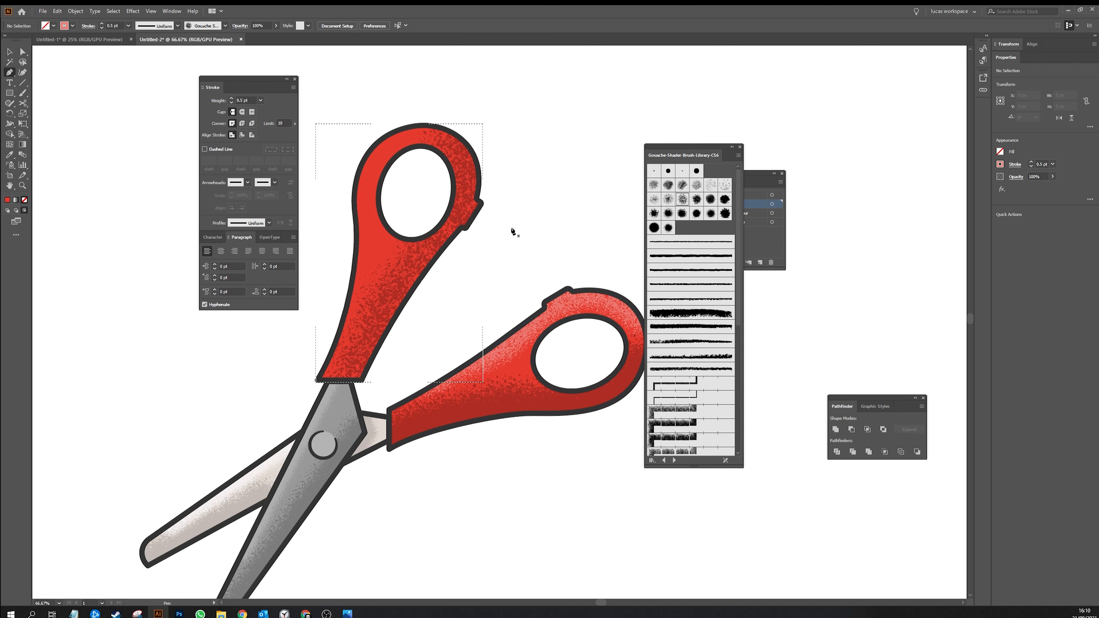
click(422, 133)
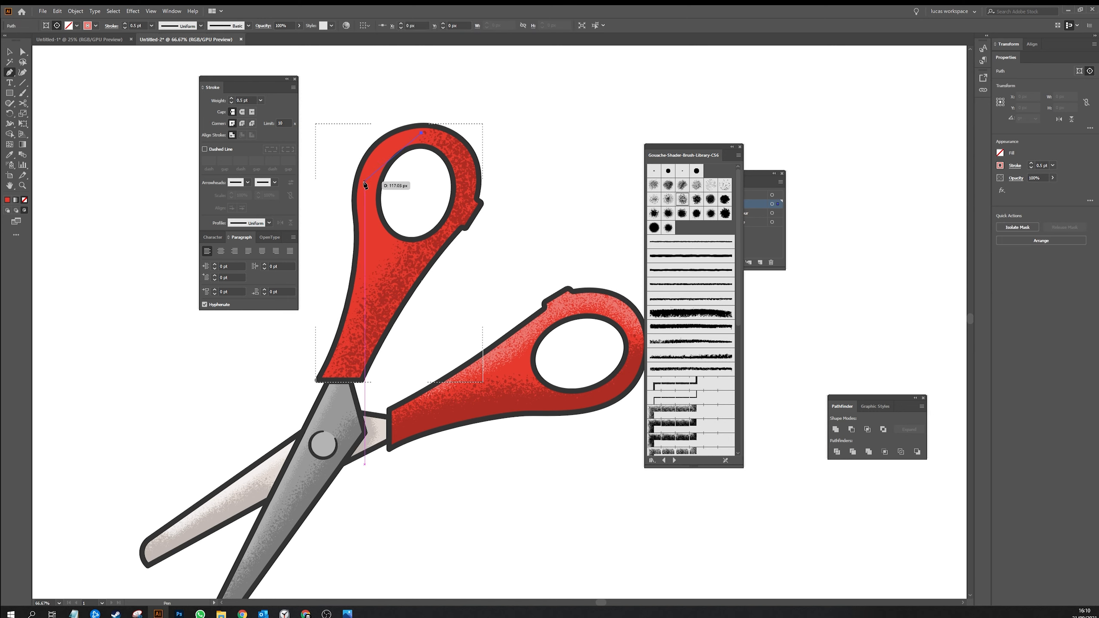
drag(362, 185, 362, 218)
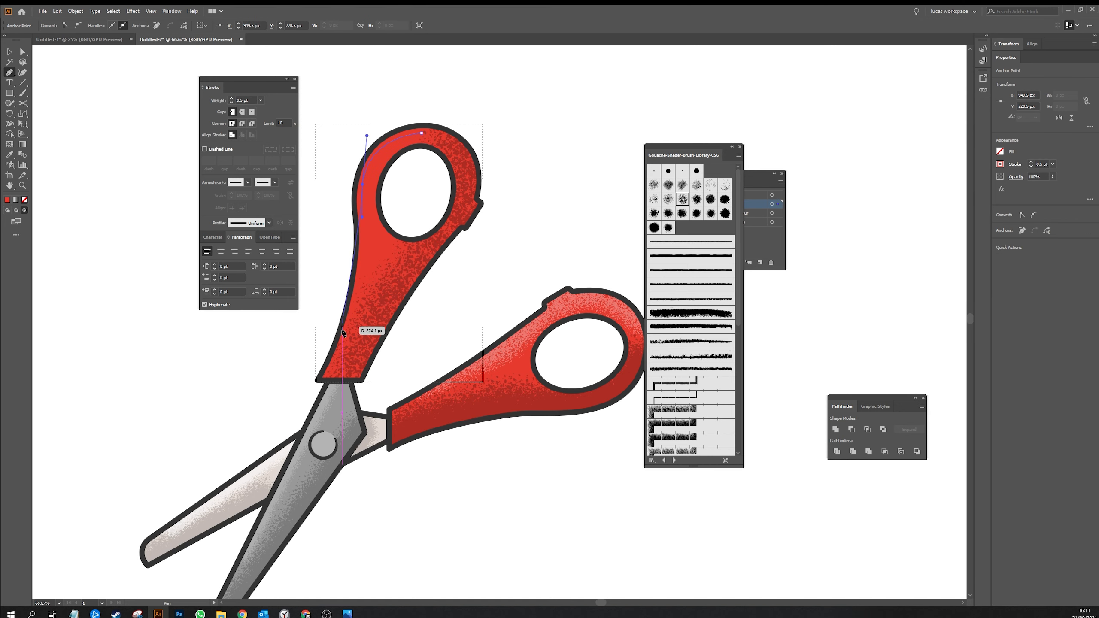
drag(319, 379, 266, 449)
- Apply the Gouache Shader 09 brush to the upper handle's highlight path, set its stroke weight to 0.5 pt and deselect it
click(682, 200)
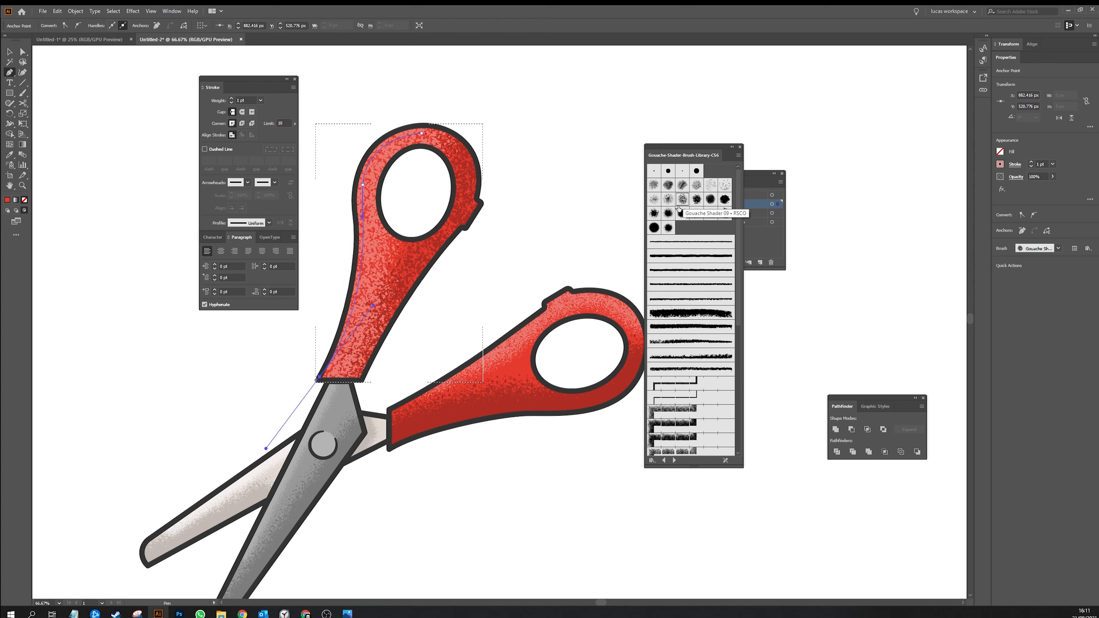
key(a)
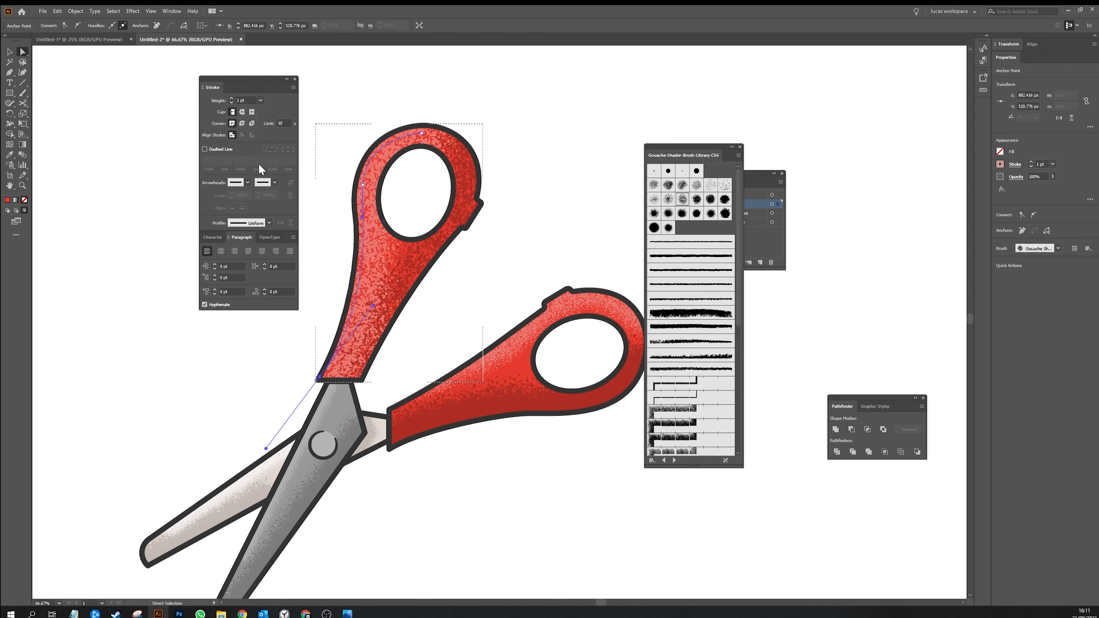
click(232, 102)
click(527, 241)
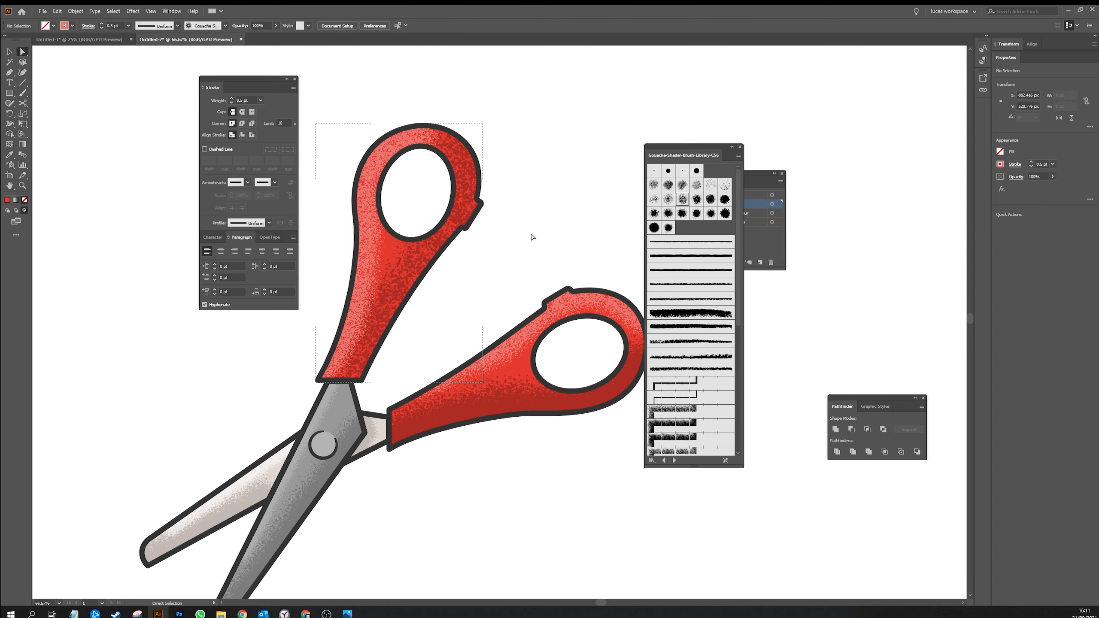
- Return to Draw Normal mode and close the floating Stroke and gouache brush library panels
key(ctrl+minus)
key(ctrl+minus)
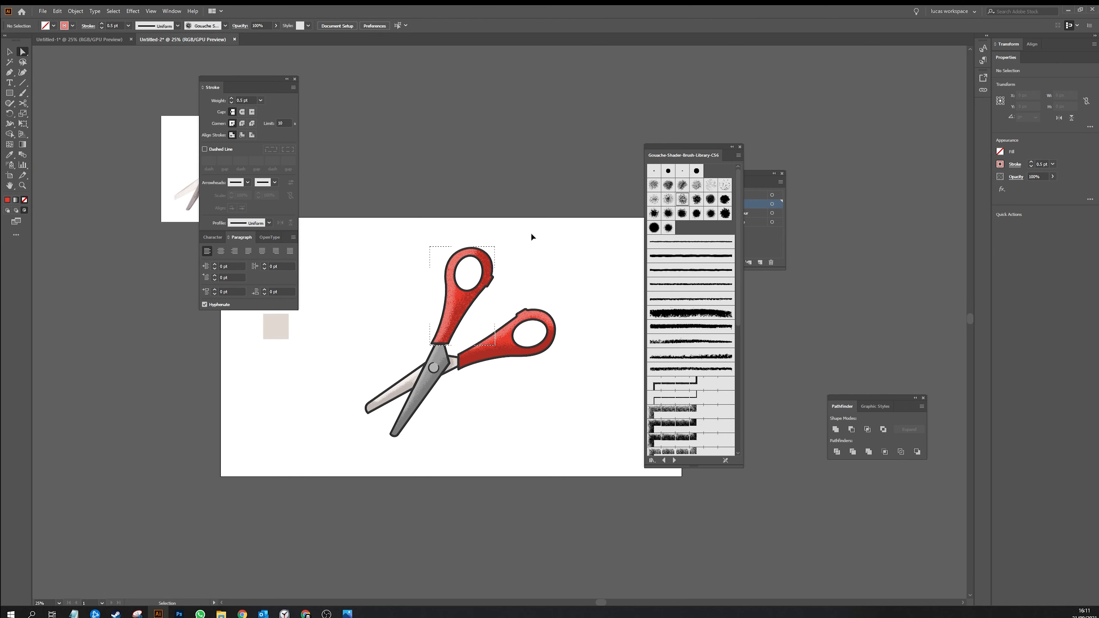
key(ctrl+plus)
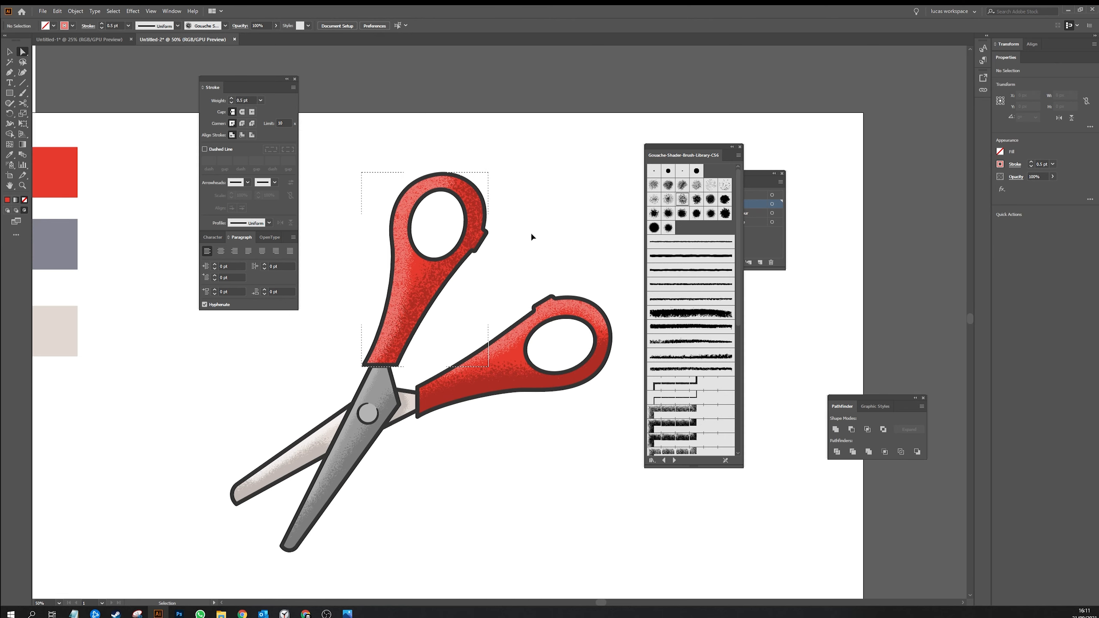
click(294, 80)
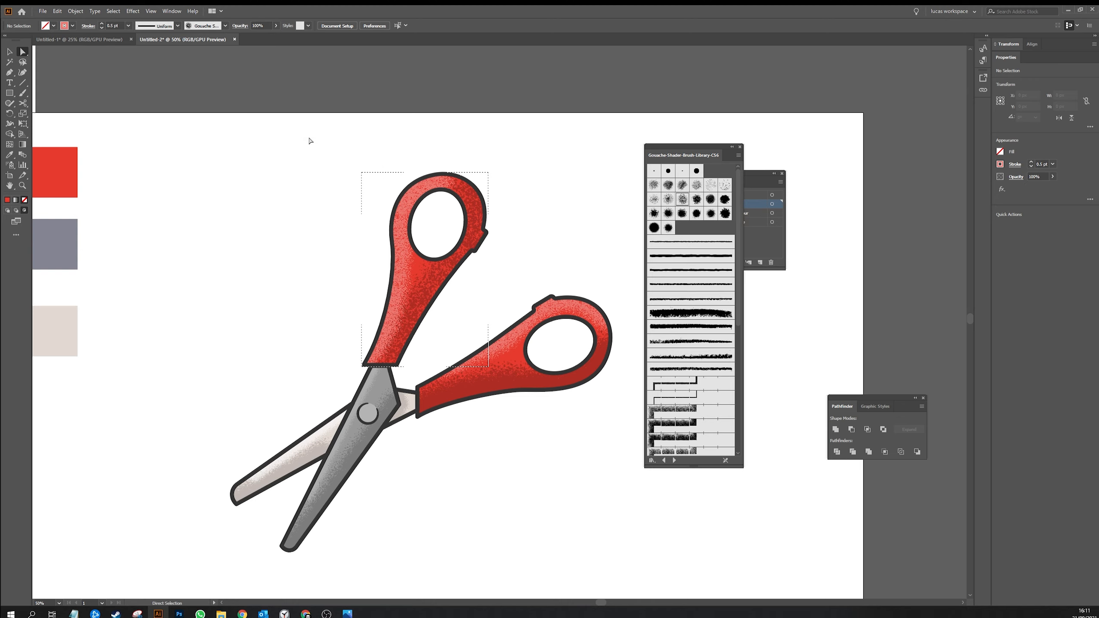
click(7, 211)
key(ctrl+minus)
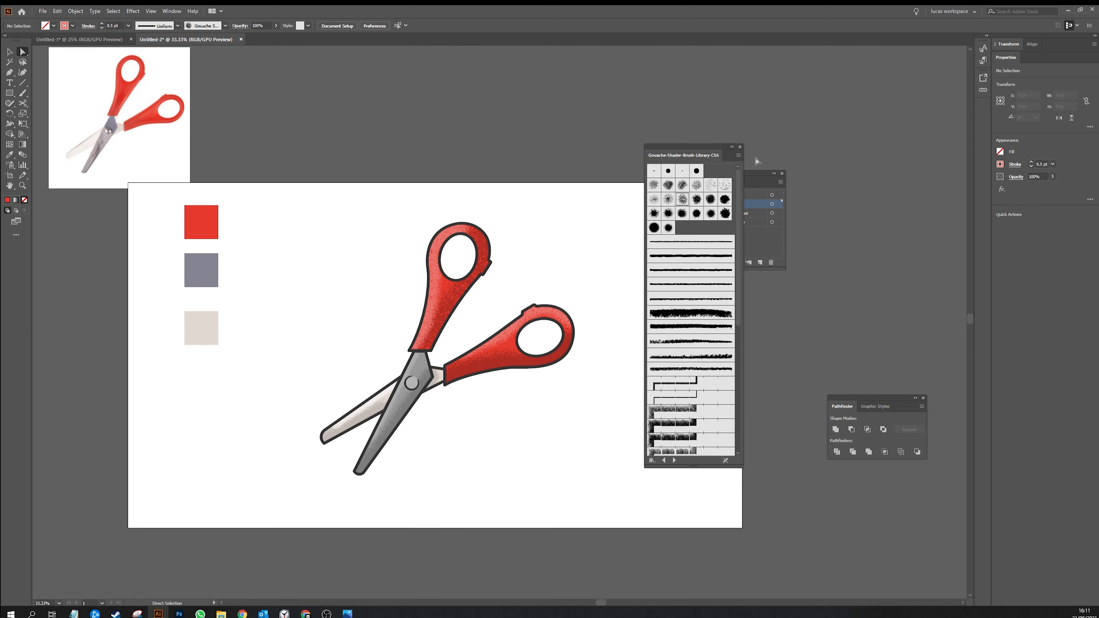
click(741, 147)
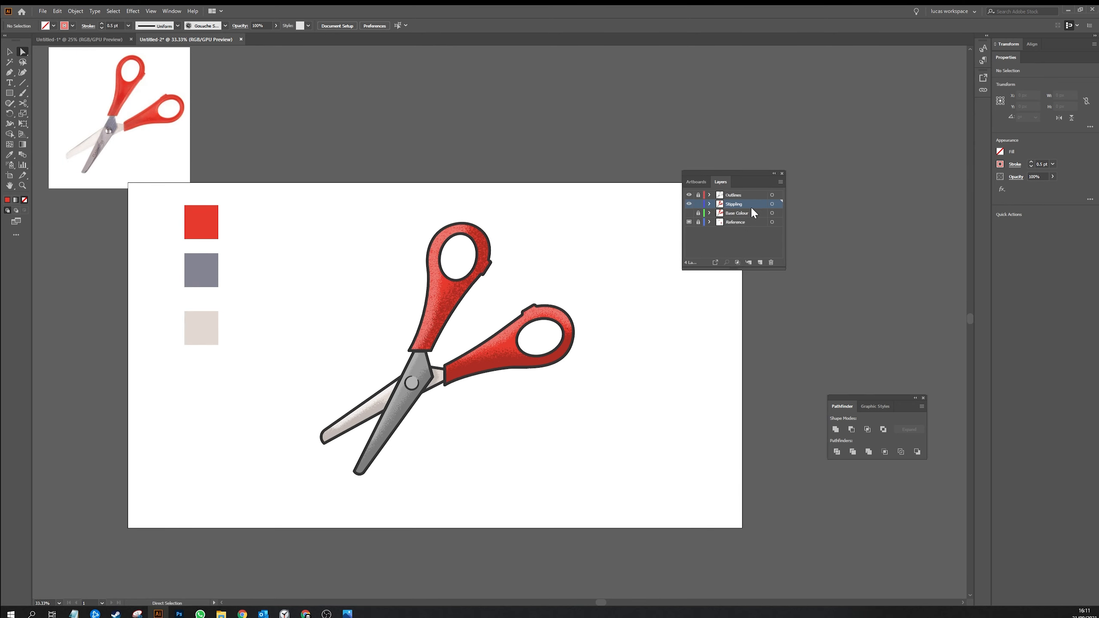
- Create a layer named "Shadows and Highlights" above the Stippling layer and lock the Stippling layer
click(761, 263)
double_click(733, 205)
text(Shadows and)
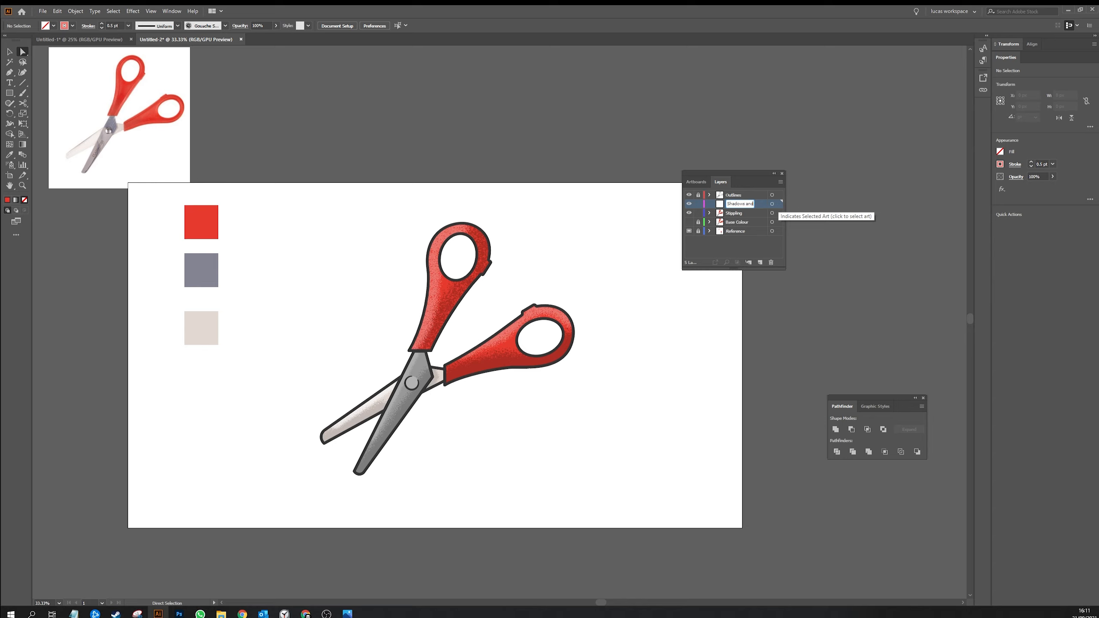
text( High)
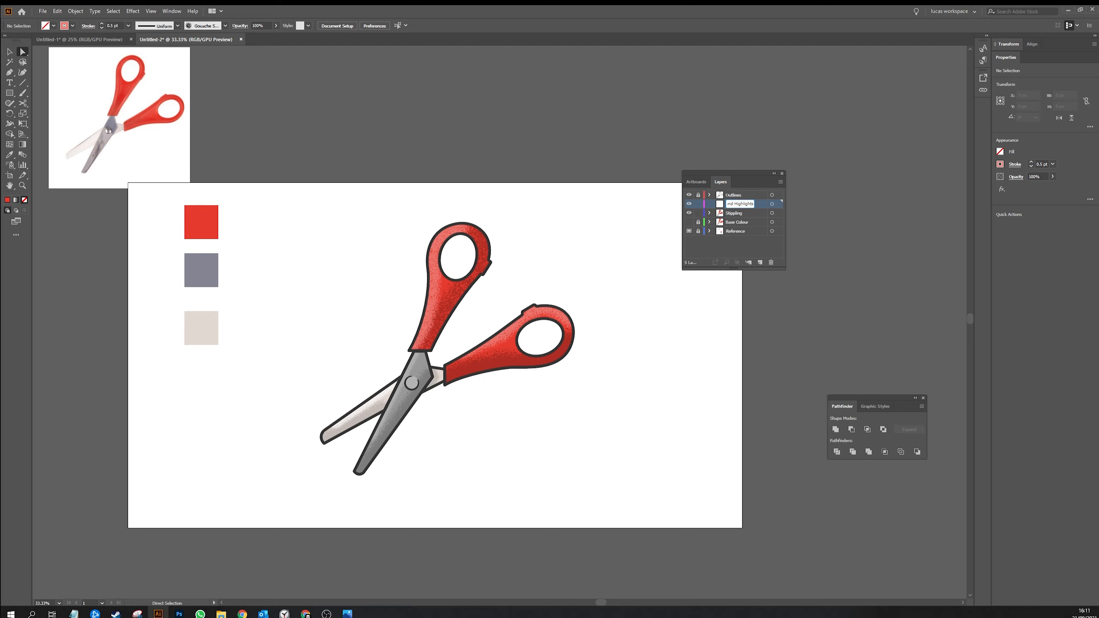
key(Return)
- Draw a circle 11 px in diameter on the empty artboard area left of the scissors
key(ctrl+=)
key(ctrl+=)
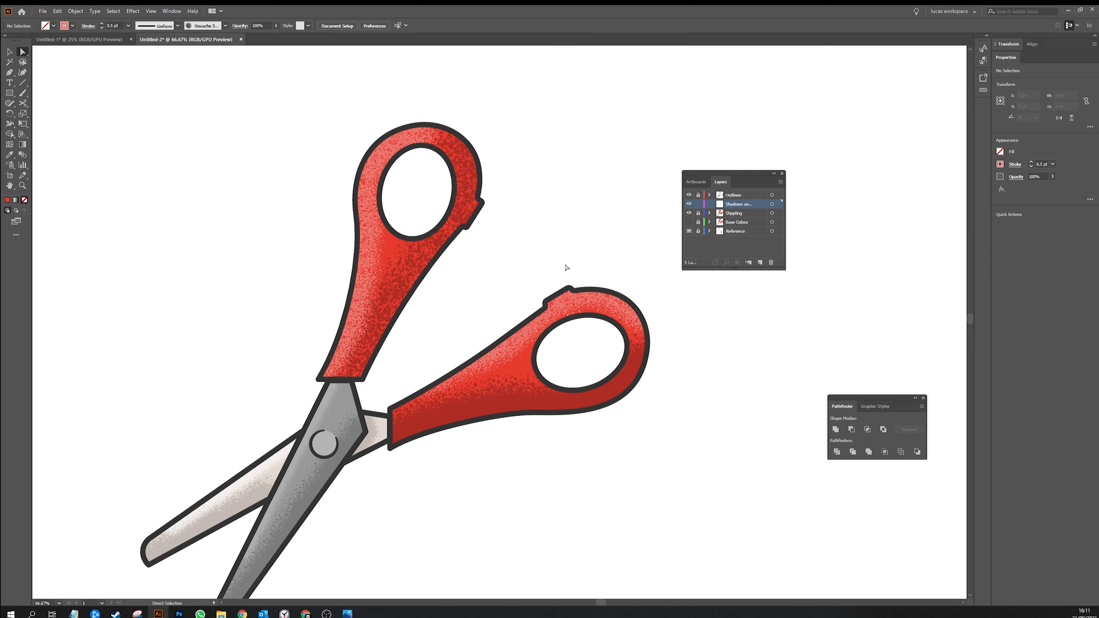
mouse_move(230, 196)
mouse_down()
mouse_move(256, 205)
mouse_move(225, 214)
mouse_up()
key(l)
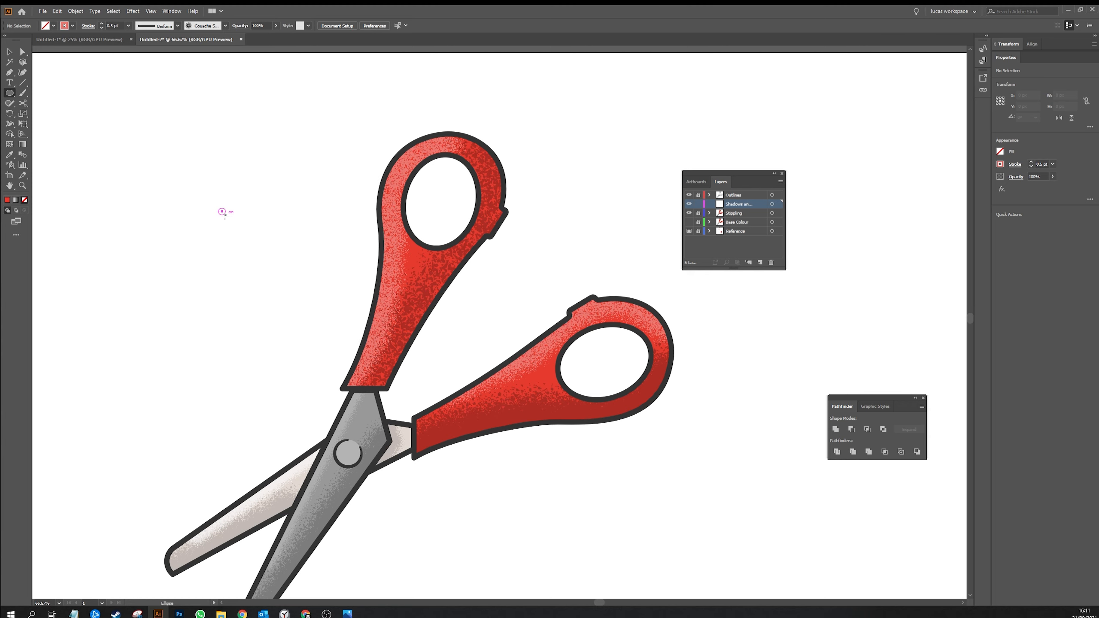
key(ctrl+=)
key(ctrl+=)
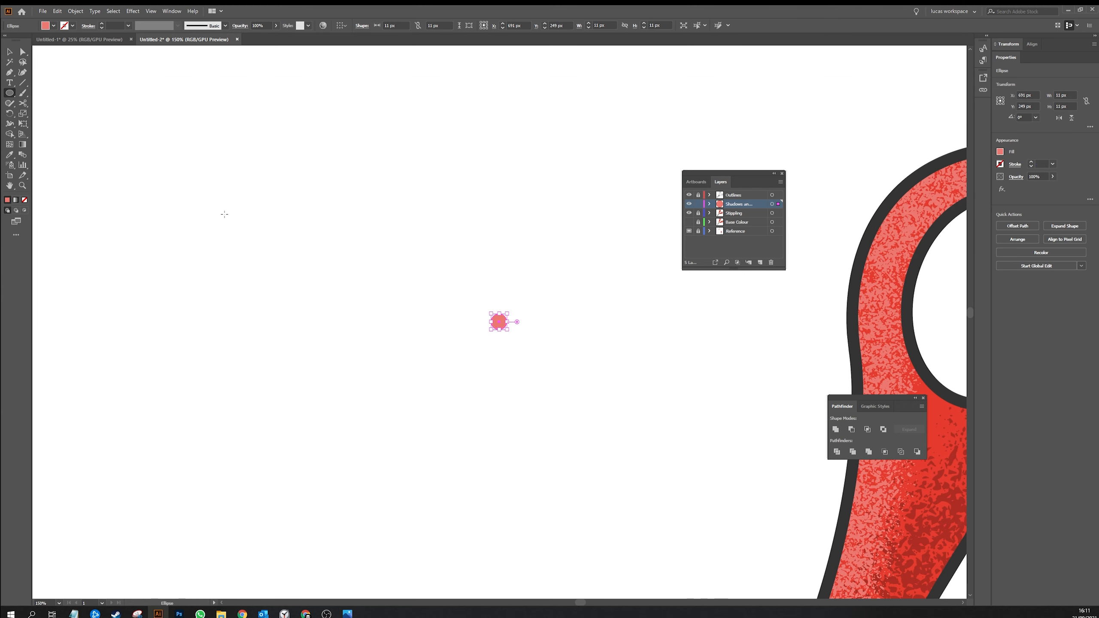
- Fill the small circle with black and deselect it
click(53, 26)
click(25, 40)
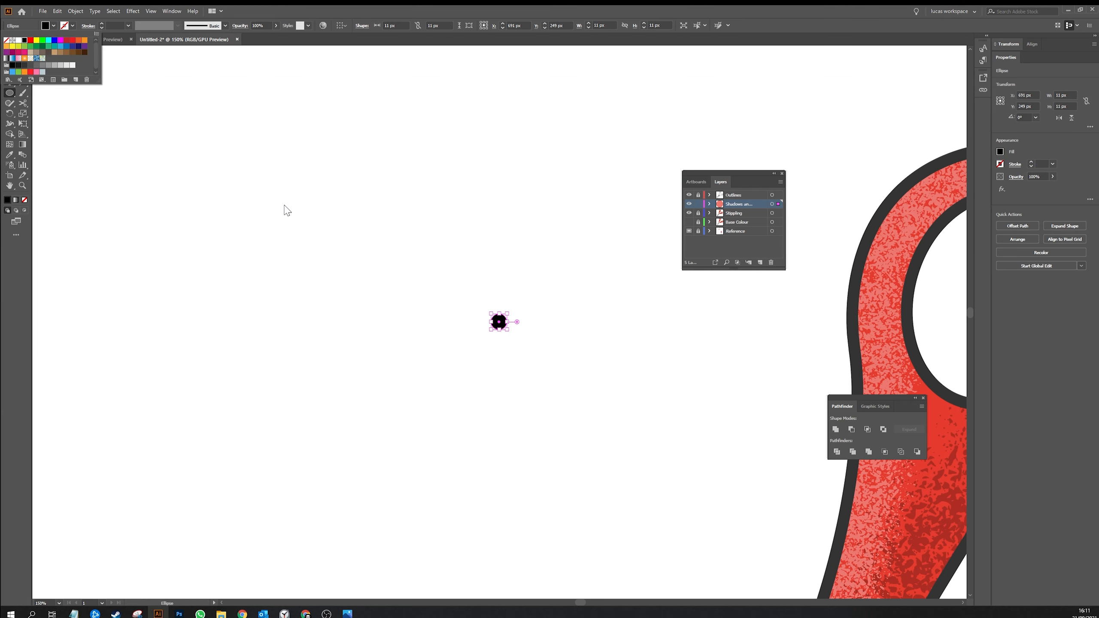
key(v)
click(543, 291)
key(ctrl+=)
key(ctrl+=)
key(ctrl+=)
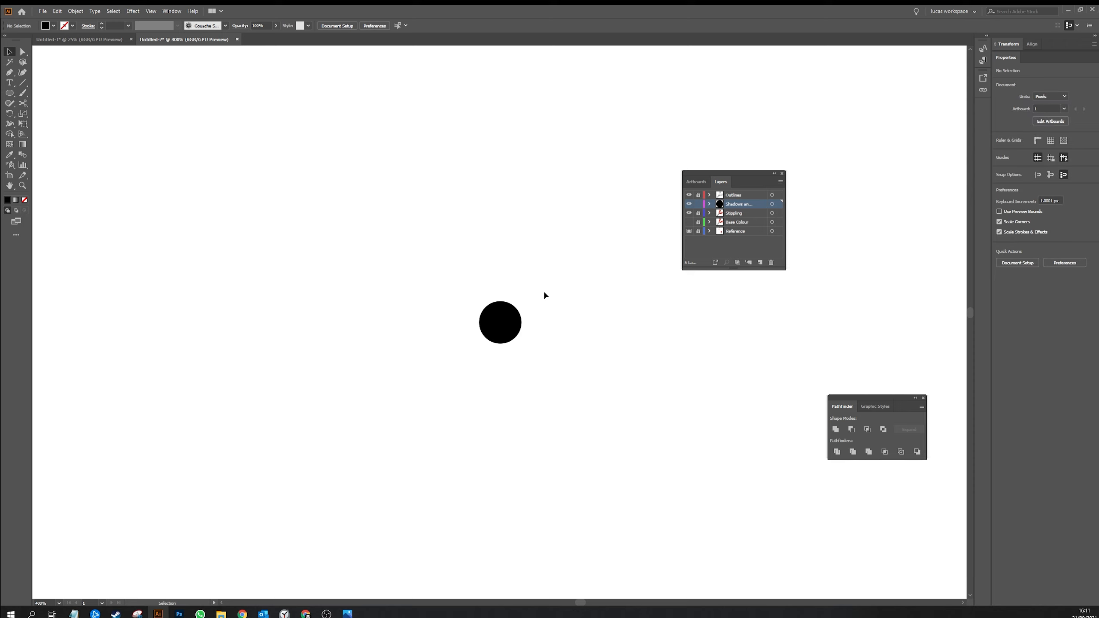
- Stretch the black circle sideways by its left anchor point, and delete the right anchor point to leave a flat end
drag(506, 352, 544, 374)
key(ctrl+=)
key(ctrl+=)
key(ctrl+=)
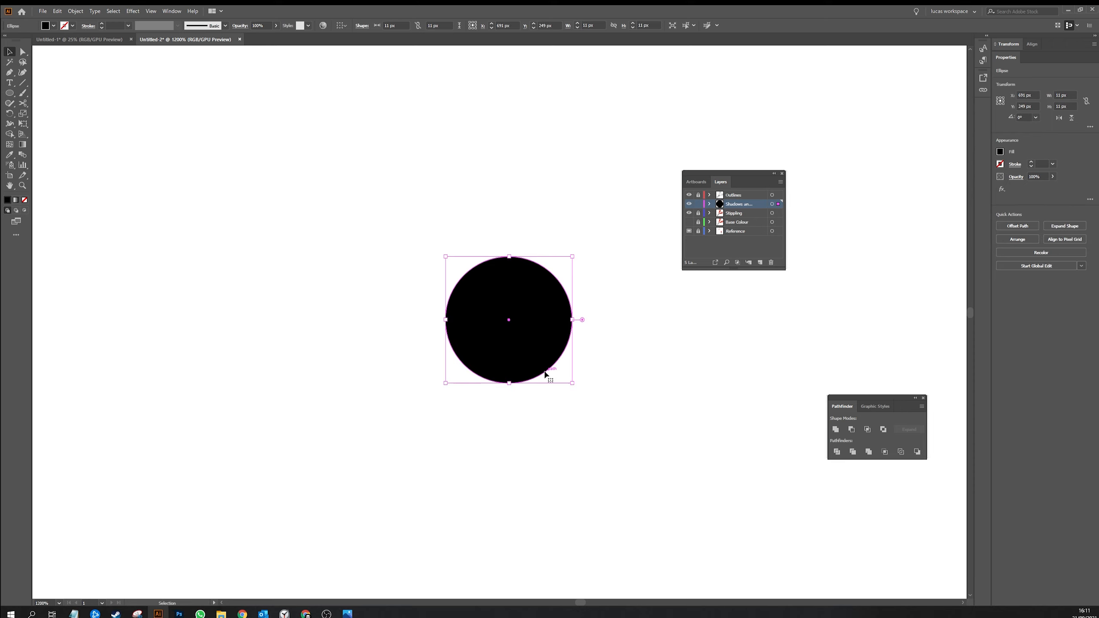
key(a)
drag(450, 322, 210, 325)
click(523, 341)
click(508, 326)
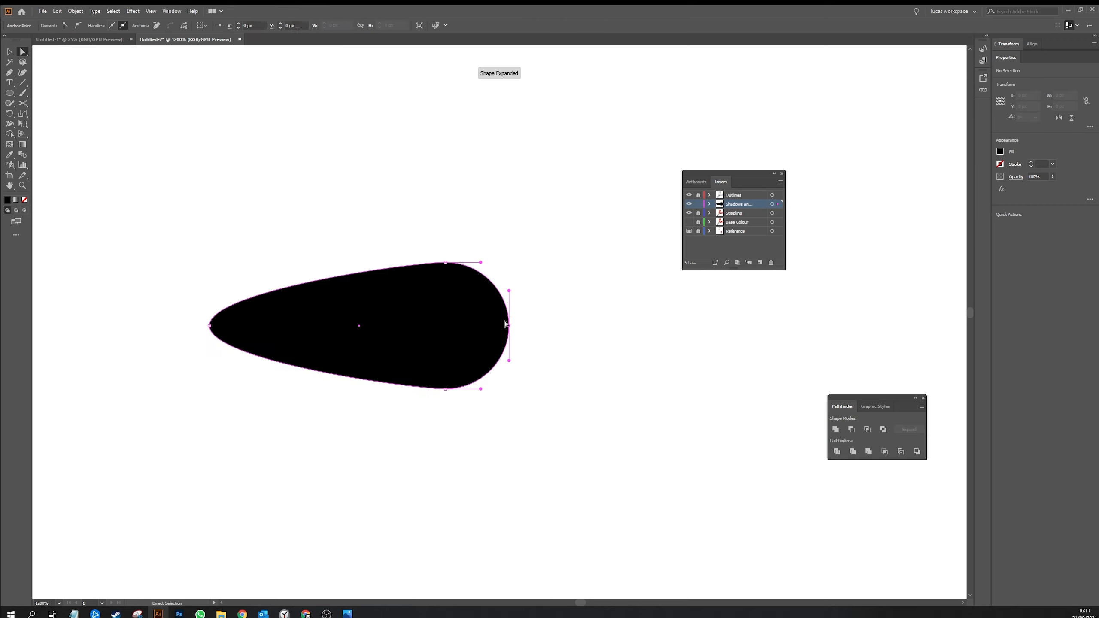
key(Delete)
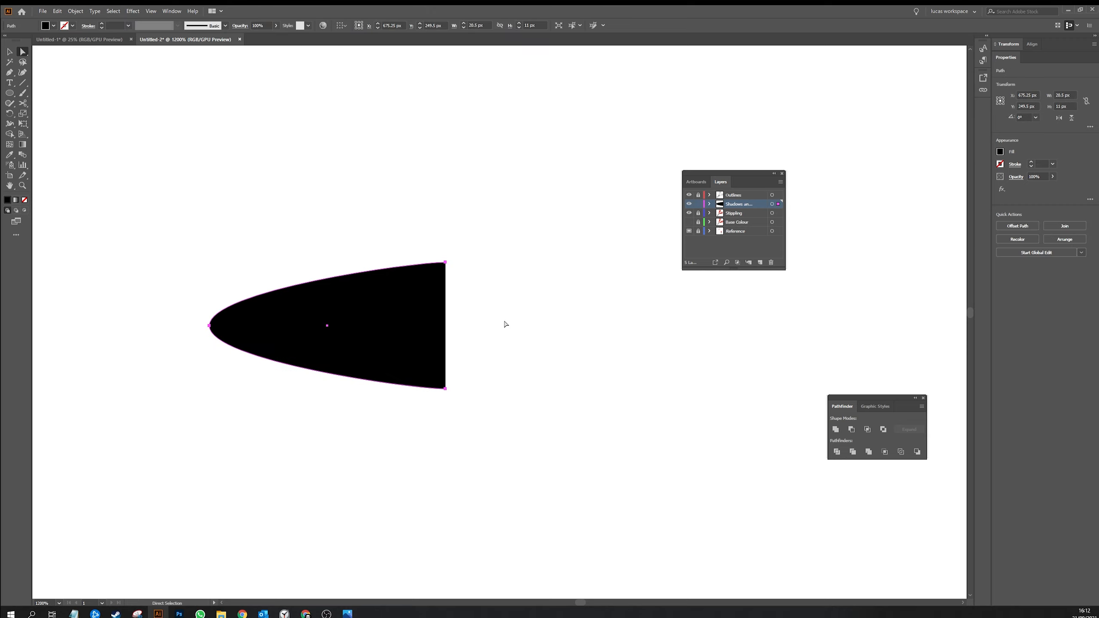
- Lengthen the curve handles of the flat end's upper and lower anchor points to give the half shape fuller, symmetrical curves
click(446, 388)
drag(410, 389, 325, 389)
click(446, 263)
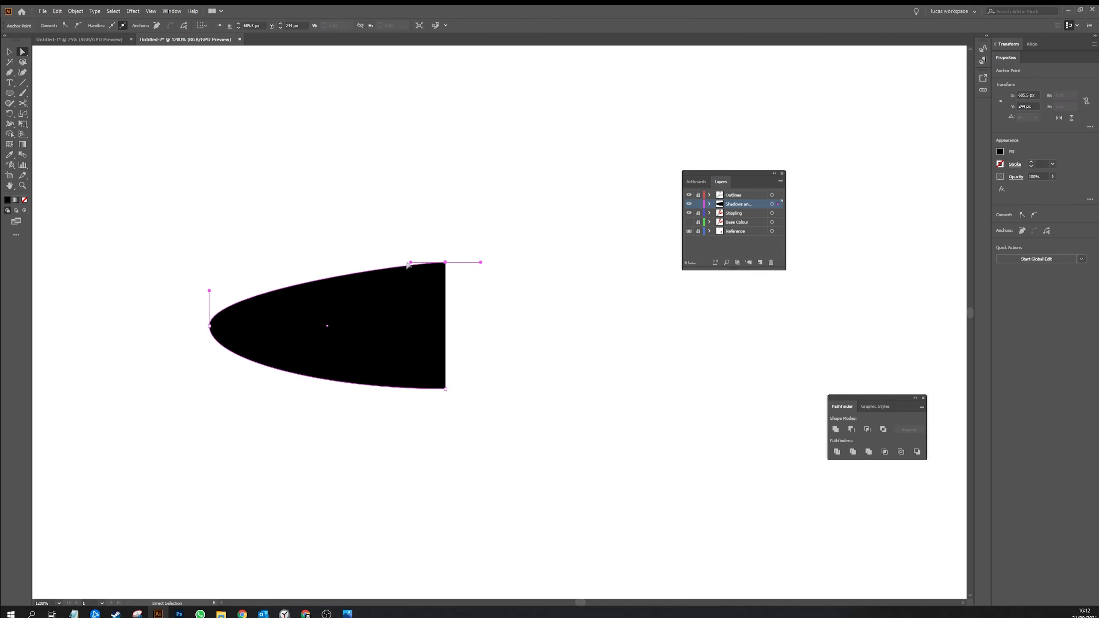
drag(410, 262, 327, 269)
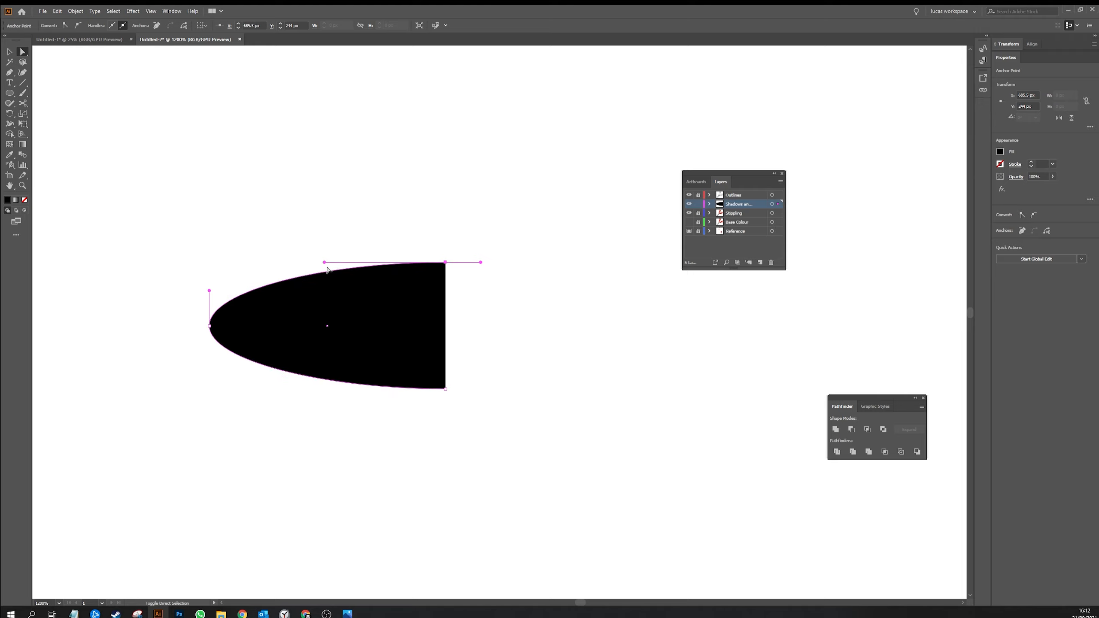
click(454, 197)
key(v)
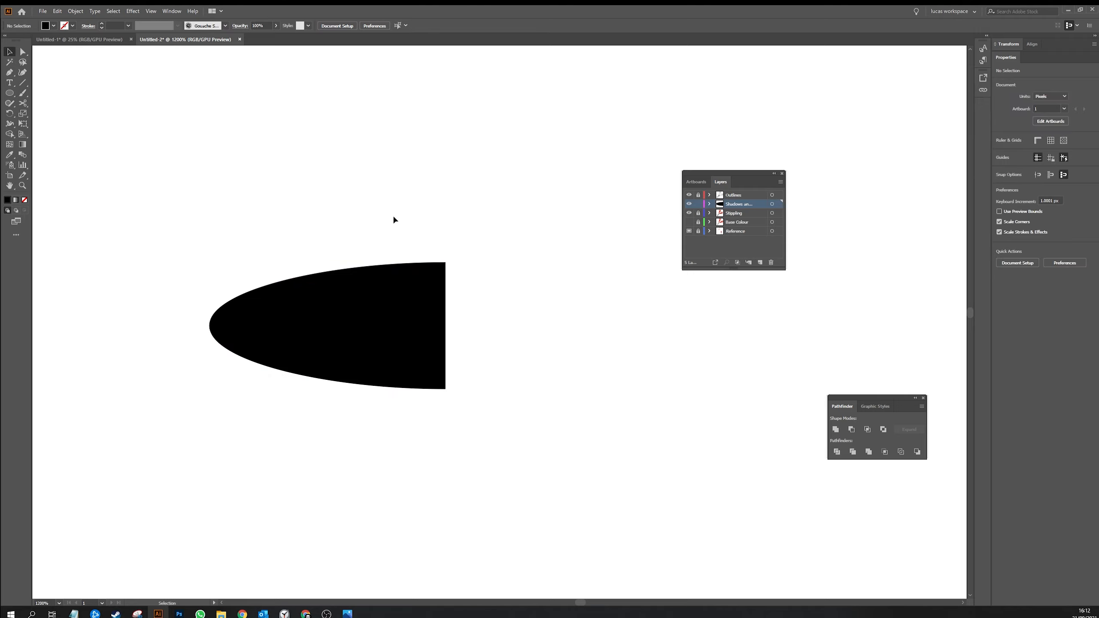
- Duplicate the half shape, rotate the copy 180°, and align it flat end to flat end to form a 40.5 × 11 px ellipse
drag(383, 227, 430, 319)
key(ctrl+minus)
drag(530, 303, 475, 290)
click(502, 288)
click(391, 296)
drag(521, 242, 263, 380)
drag(446, 289, 509, 281)
key(ctrl+shift+a)
- Inspect the anchor points where the two halves meet, and select both halves of the ellipse
key(a)
drag(401, 217, 454, 352)
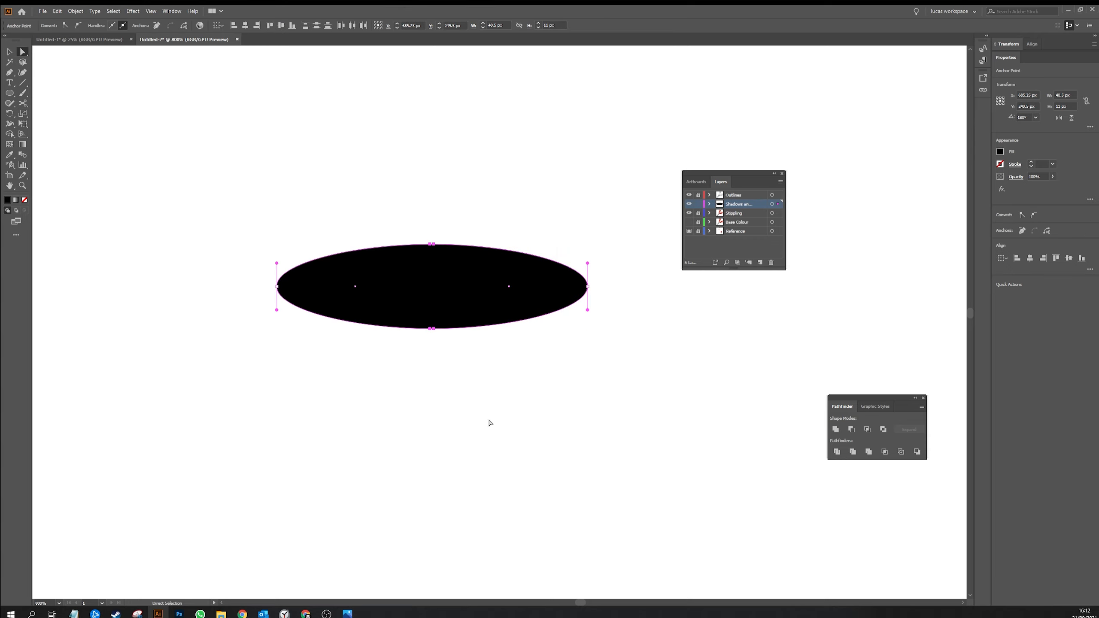
key(v)
click(504, 377)
key(ctrl+minus)
click(434, 265)
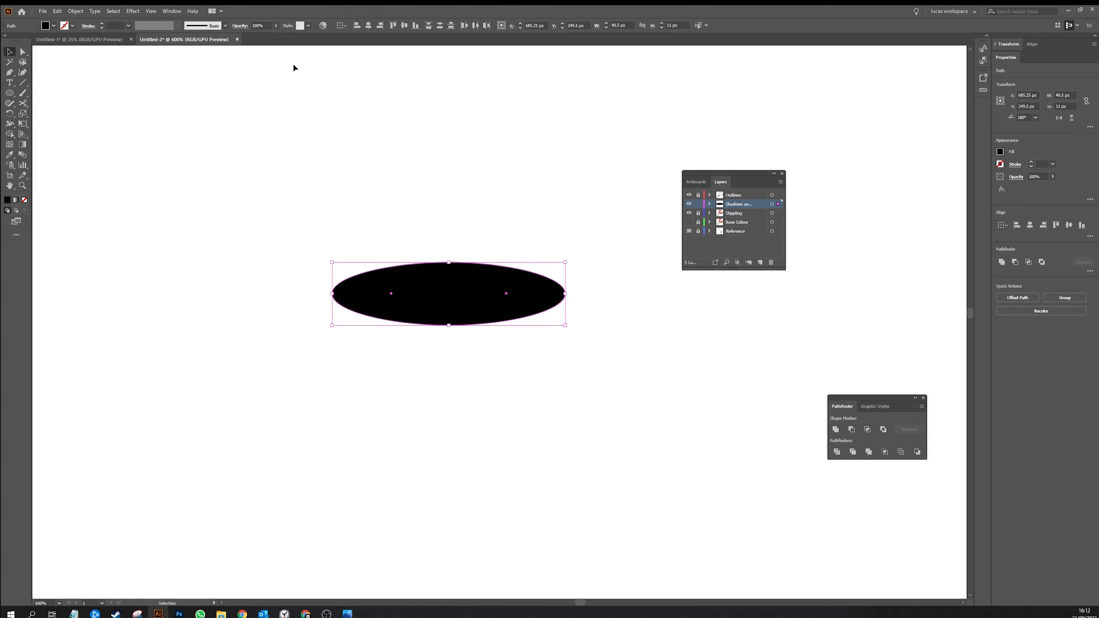
click(226, 24)
click(204, 92)
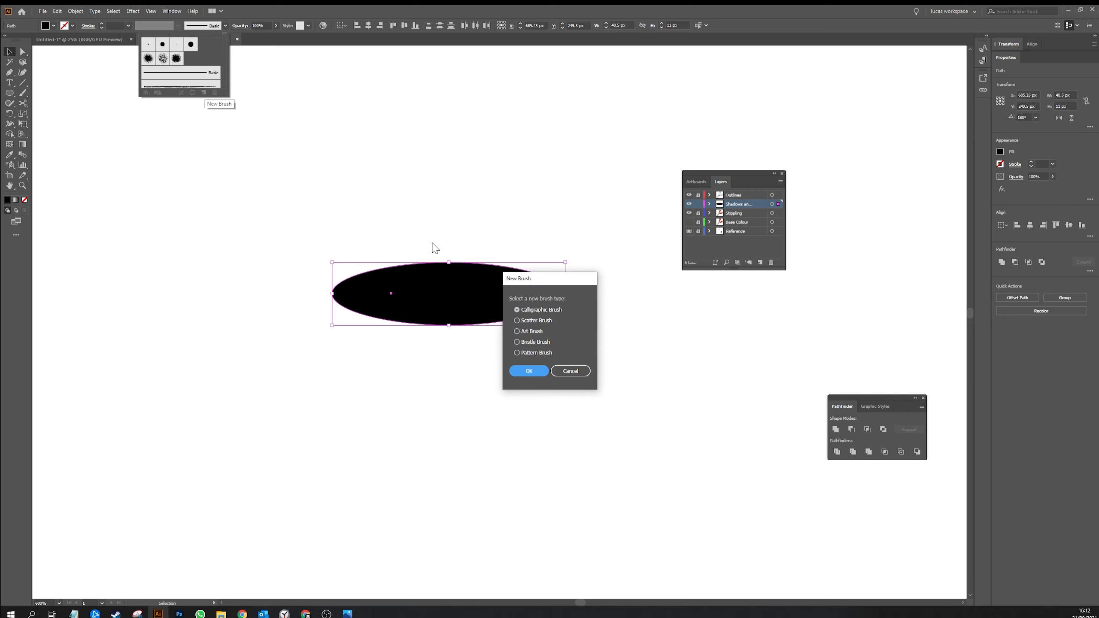
click(516, 321)
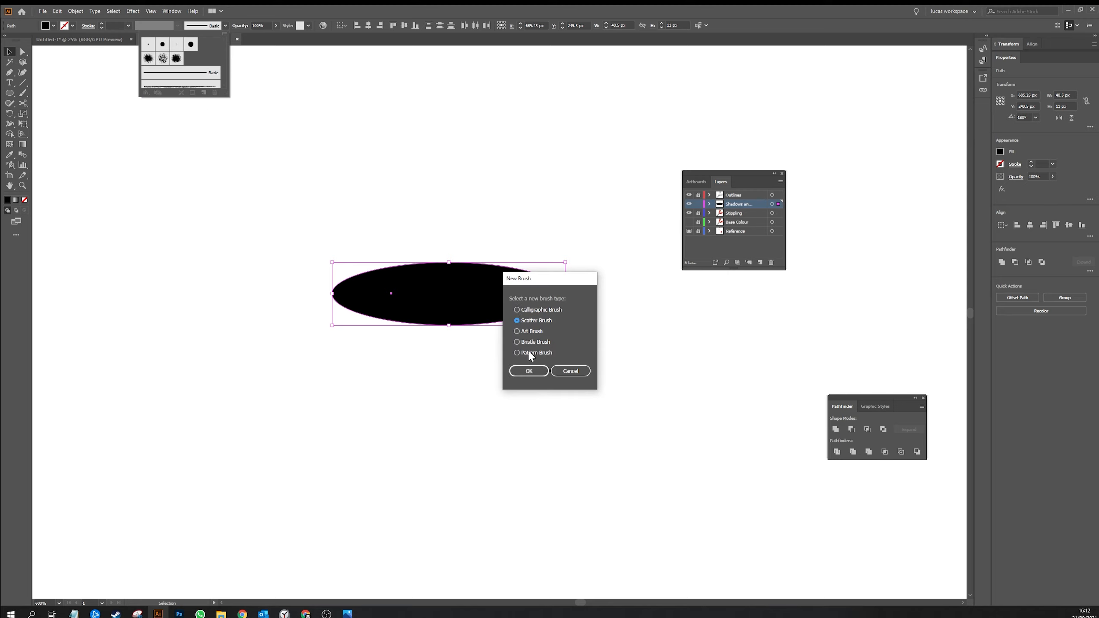
click(532, 369)
click(657, 396)
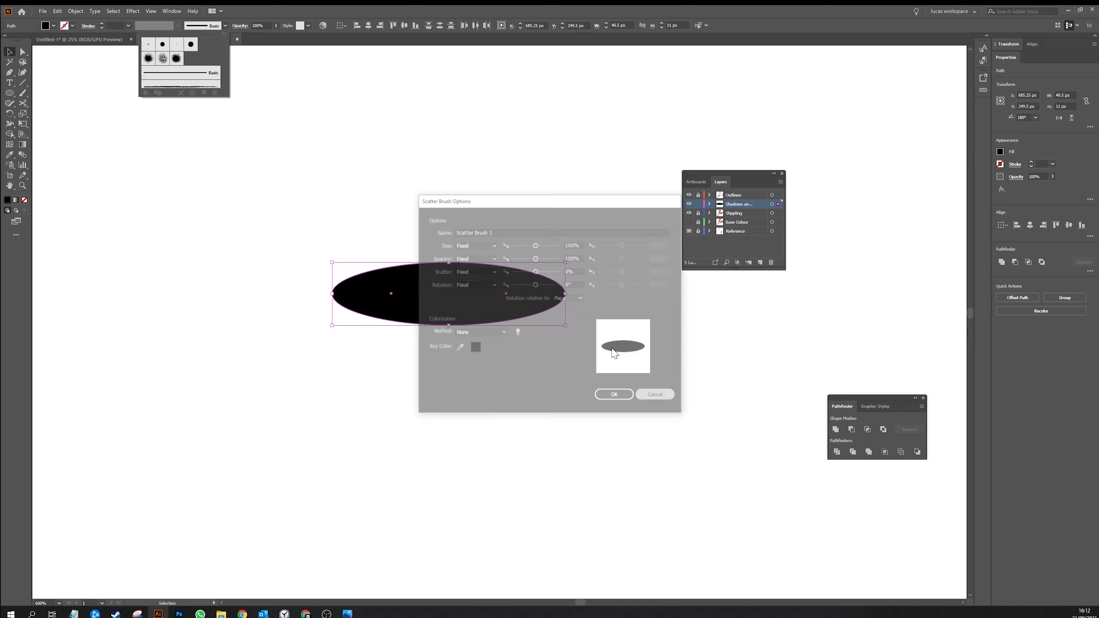
- Create an art brush from the ellipse, named "smooth brush", with the Tints colorization method
click(204, 93)
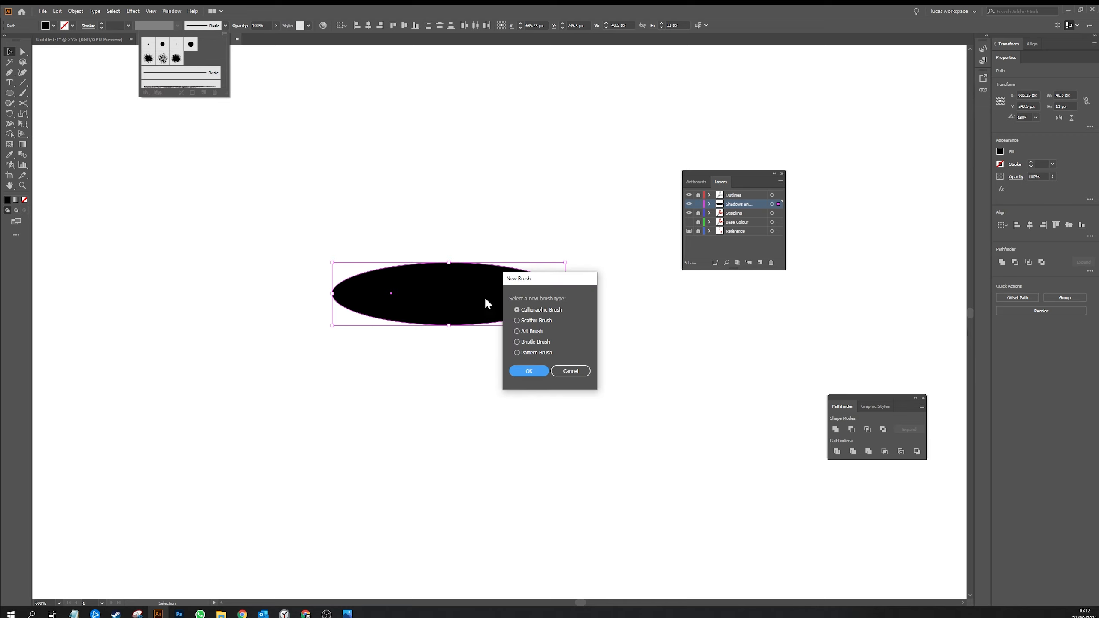
click(517, 331)
click(529, 371)
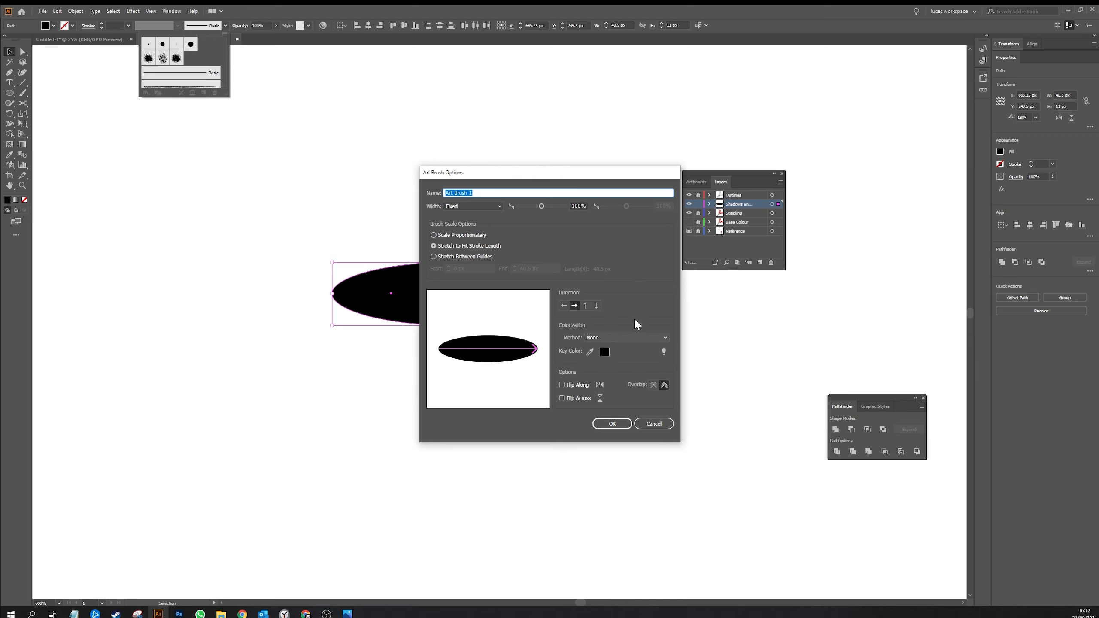
click(607, 337)
click(607, 355)
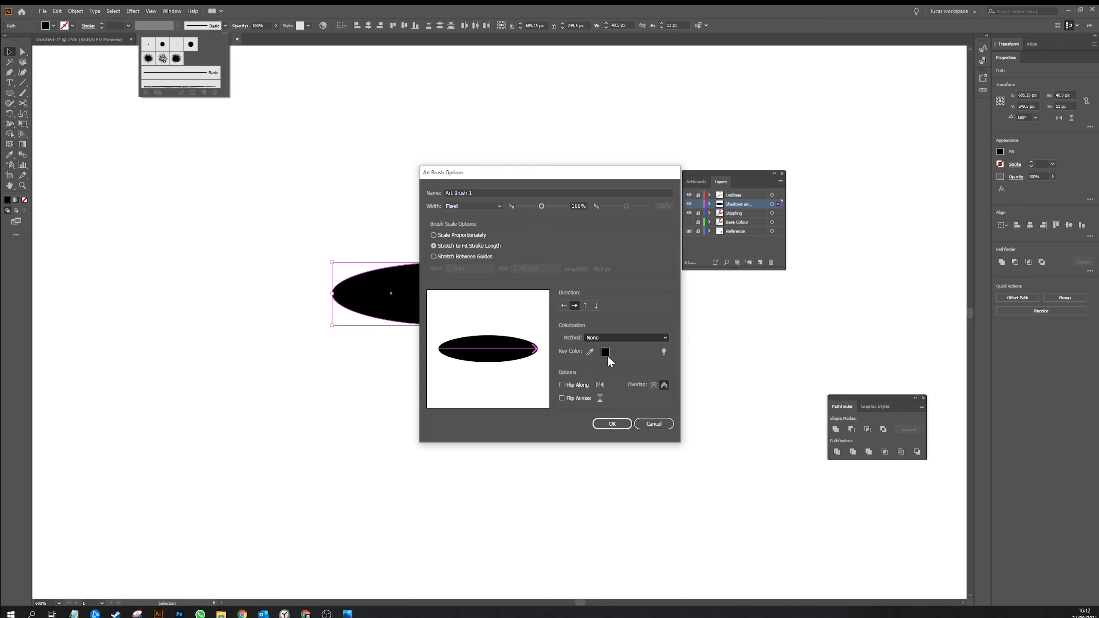
click(481, 194)
text(smooth)
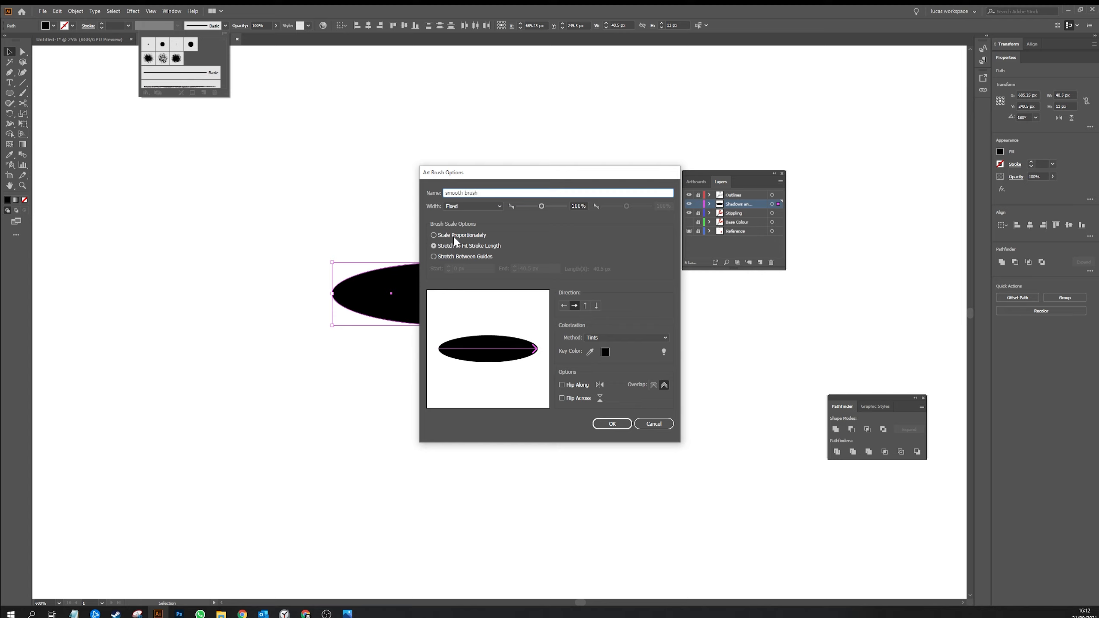
click(612, 423)
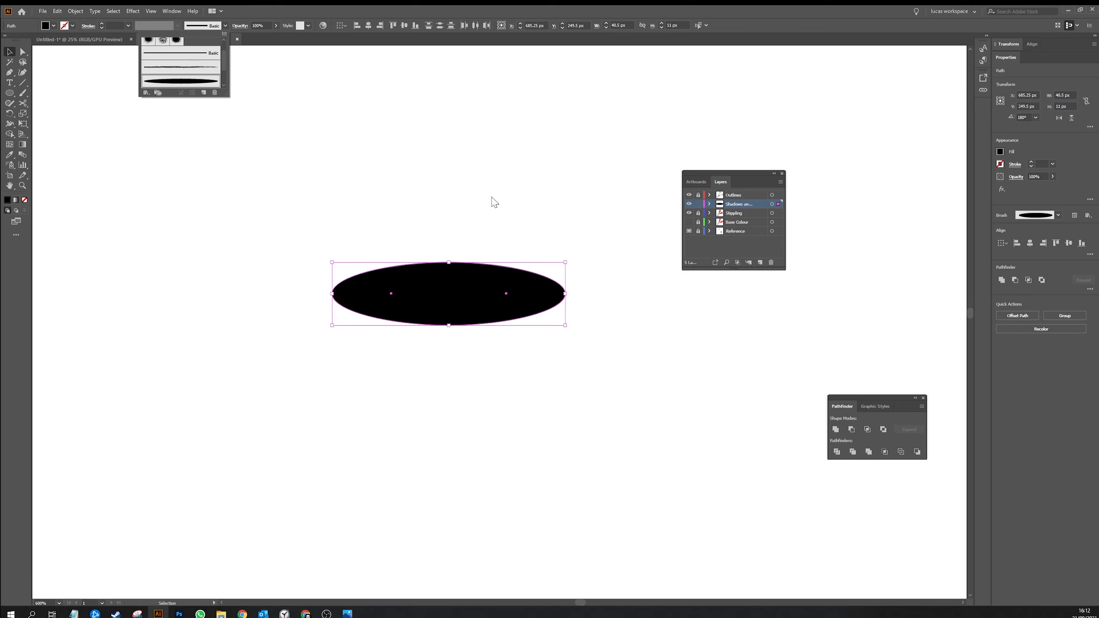
- Delete the black ellipse from the artboard
click(225, 26)
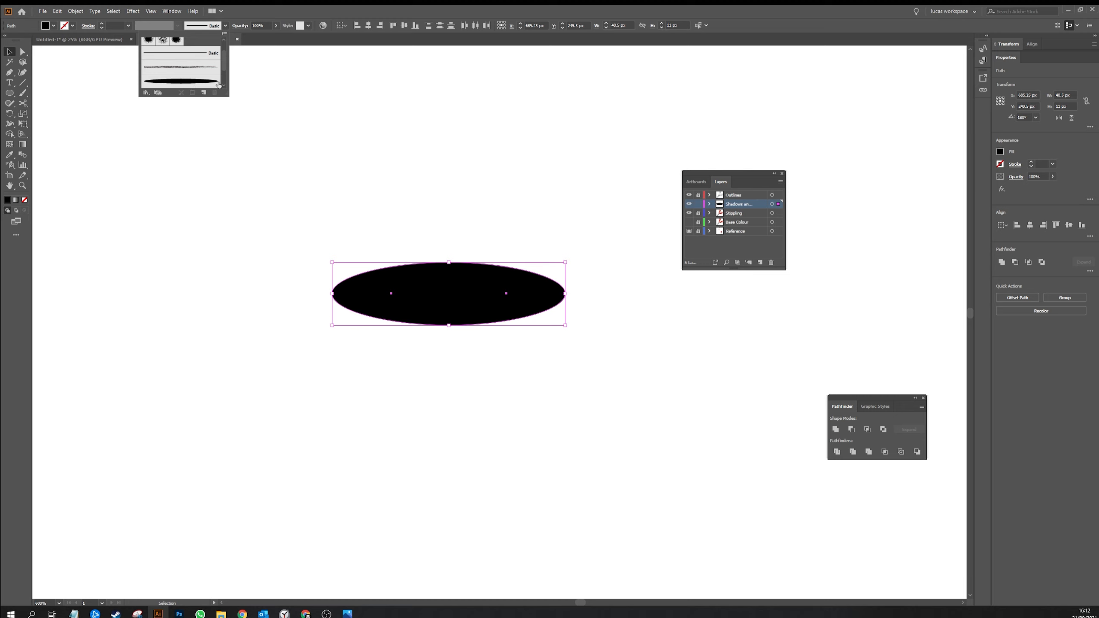
click(376, 187)
key(Delete)
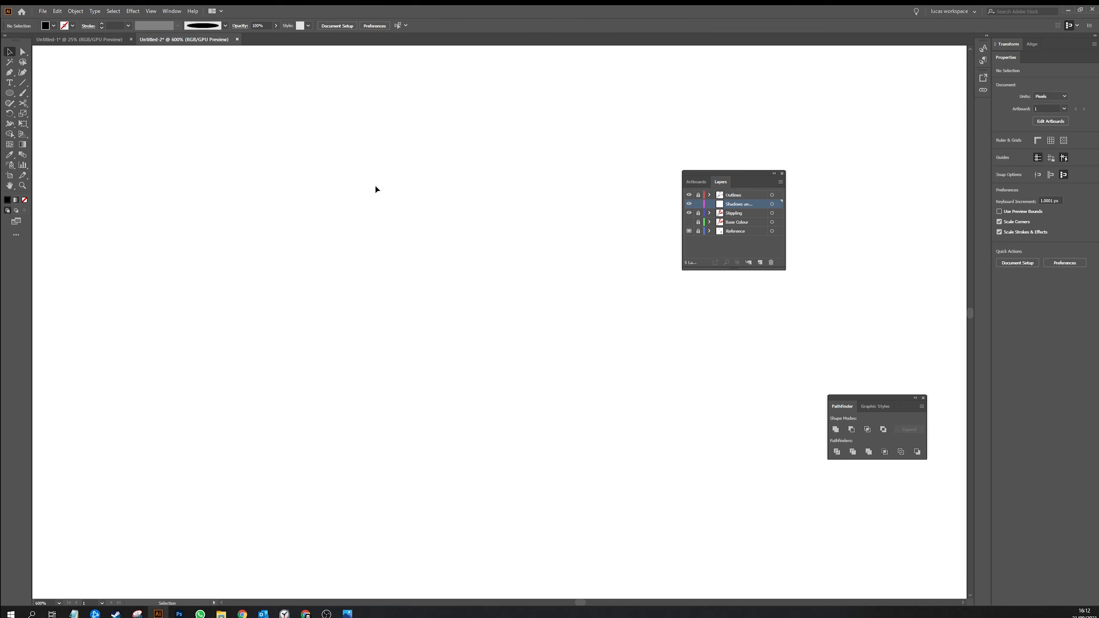
- Draw a circle about 62 px in diameter above the artboard, to the upper left of the scissors, as a light source
key(ctrl+minus)
key(ctrl+minus)
key(ctrl+minus)
key(ctrl+minus)
key(ctrl+minus)
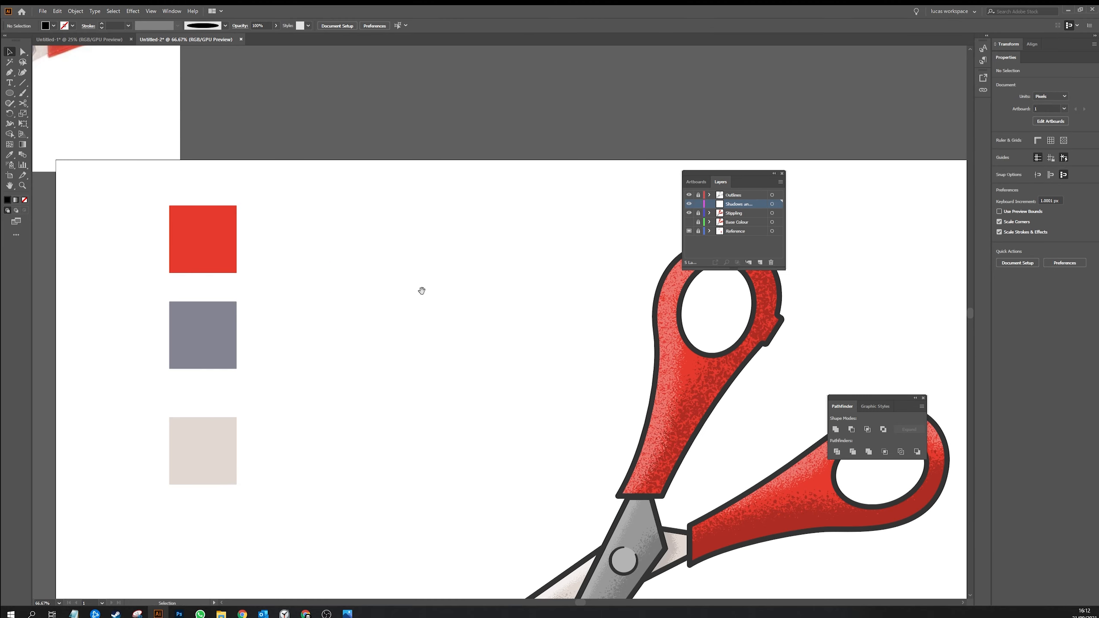
drag(639, 320, 405, 282)
key(ctrl+minus)
key(ctrl+minus)
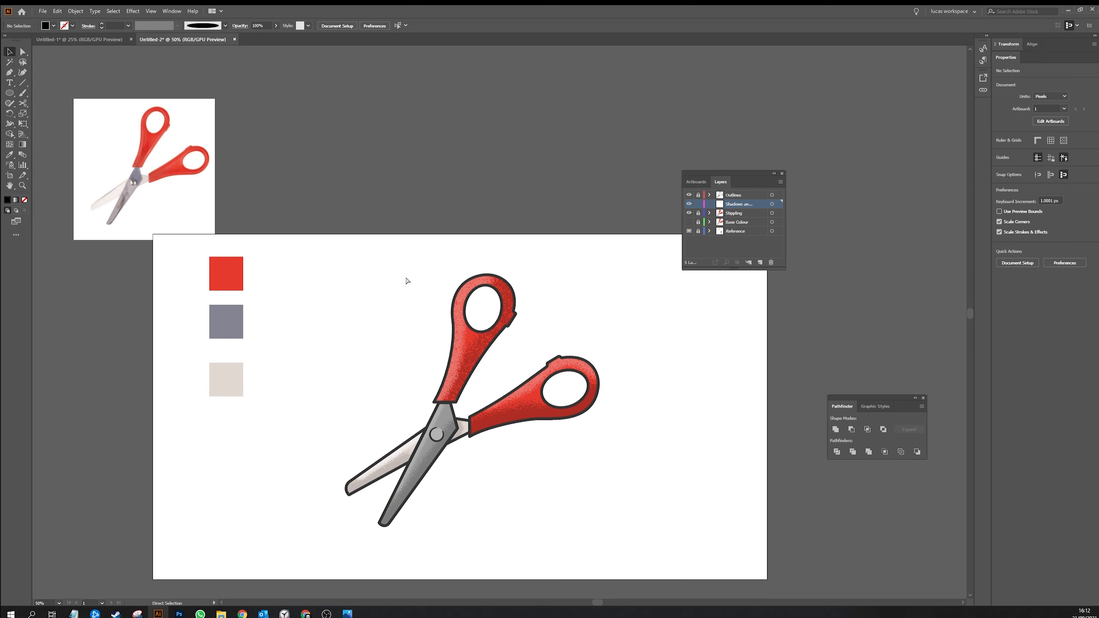
key(l)
drag(301, 160, 322, 181)
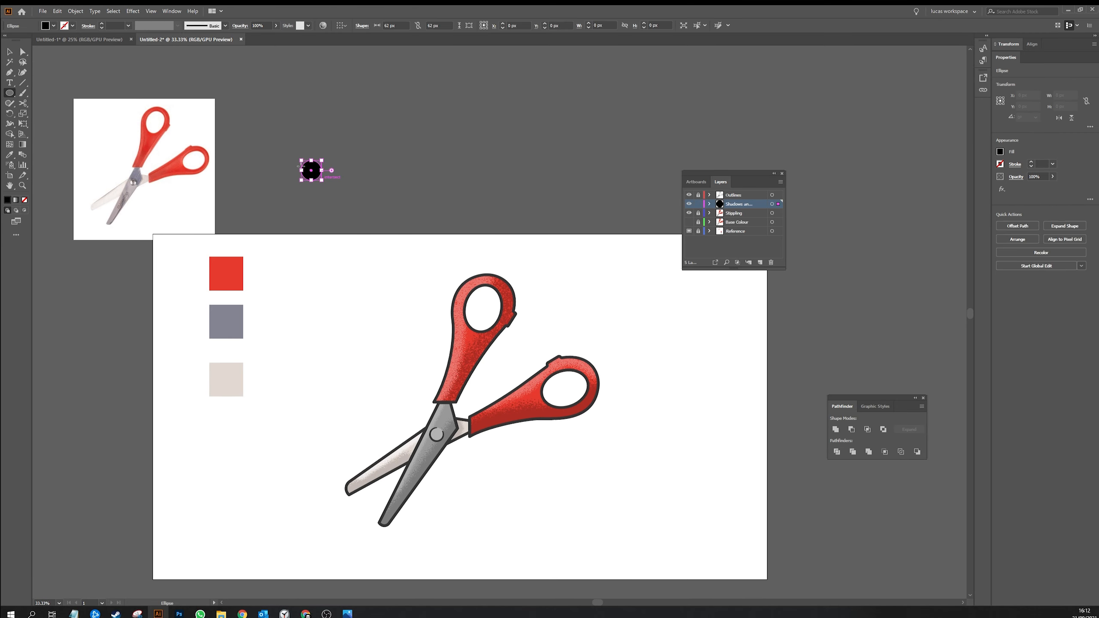
- Fill the light-source circle with yellow and deselect it
click(54, 26)
click(36, 41)
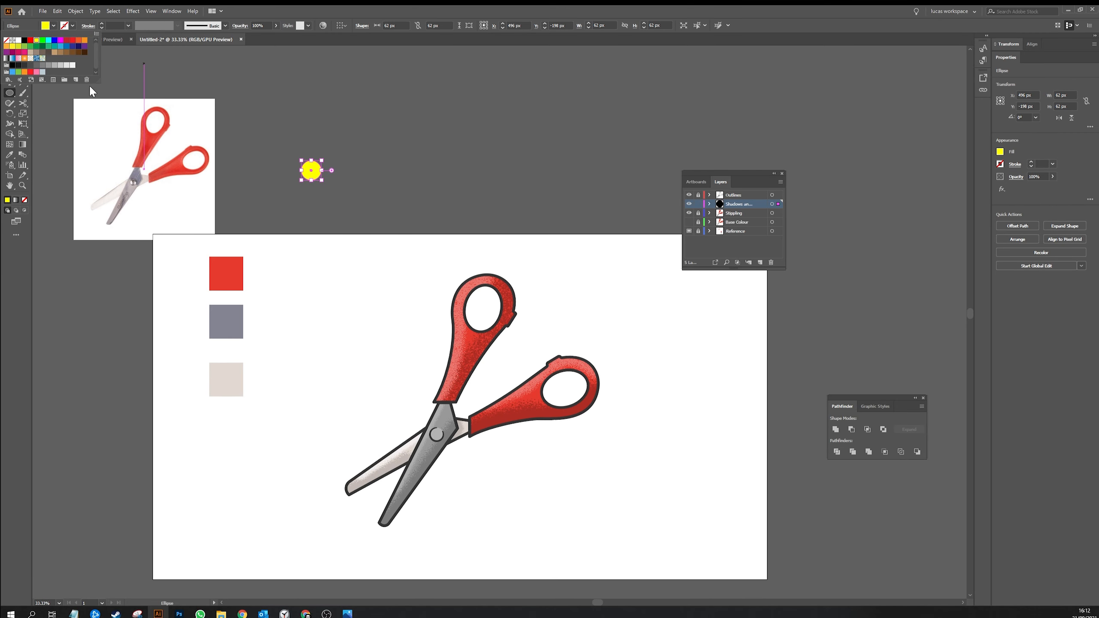
key(Escape)
key(v)
click(329, 196)
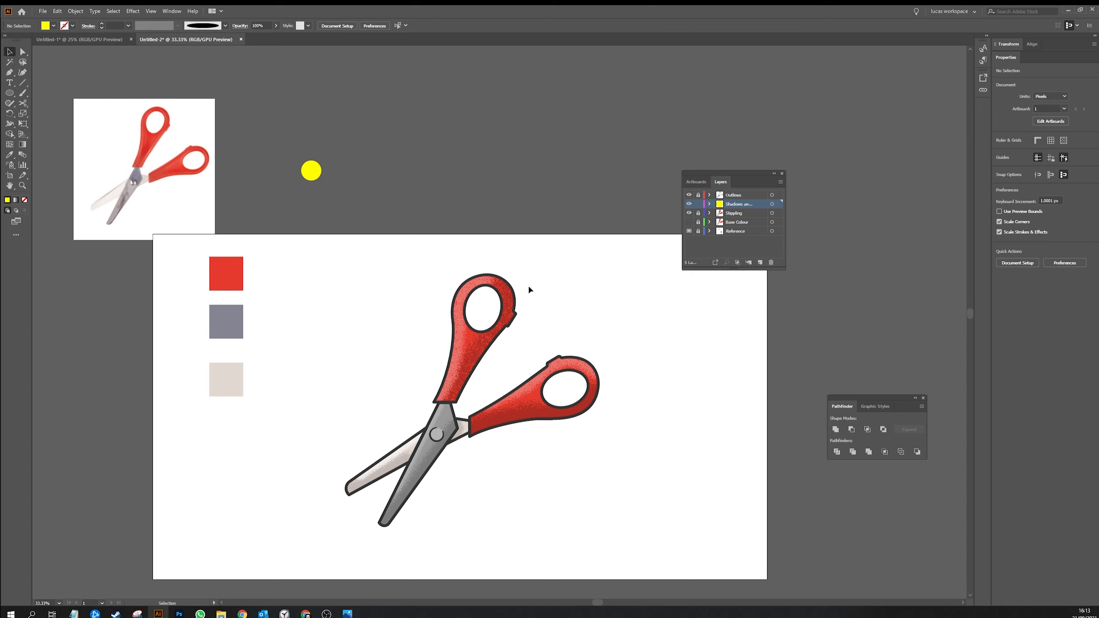
- Draw two straight rays from the yellow circle, one down past the blades and one across above the scissors handles
key(p)
click(306, 185)
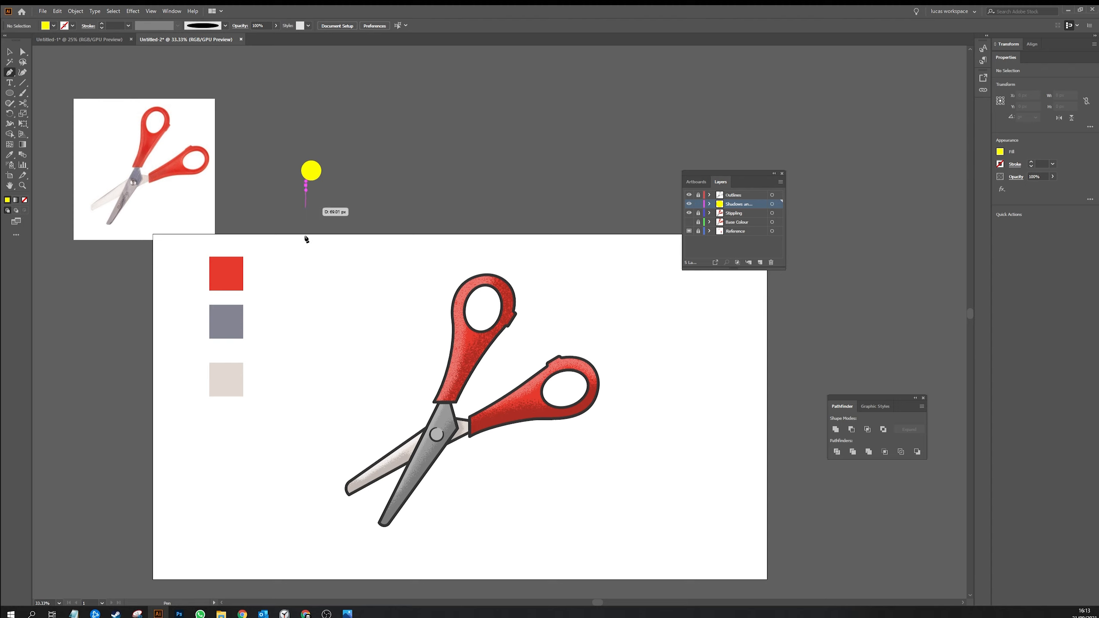
click(325, 478)
click(348, 434)
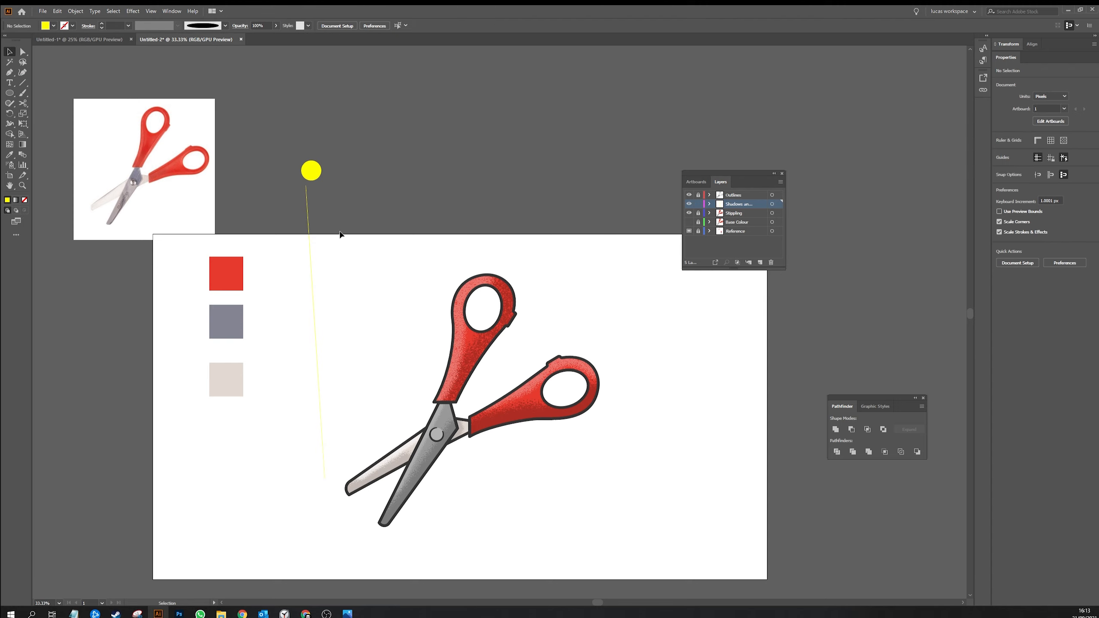
key(p)
click(325, 167)
click(583, 248)
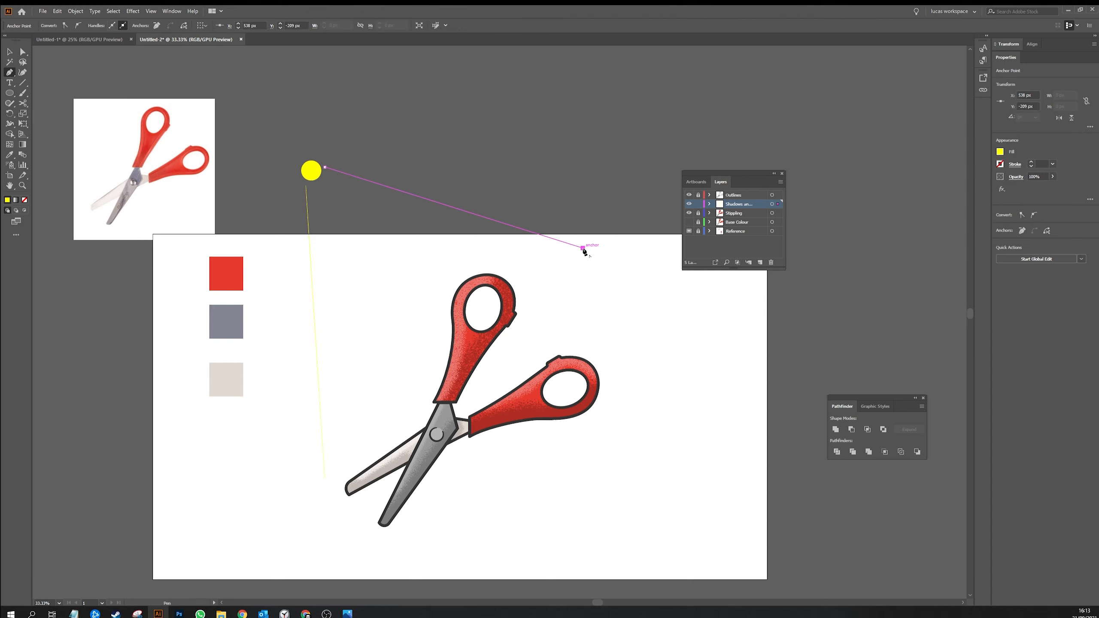
key(v)
click(440, 179)
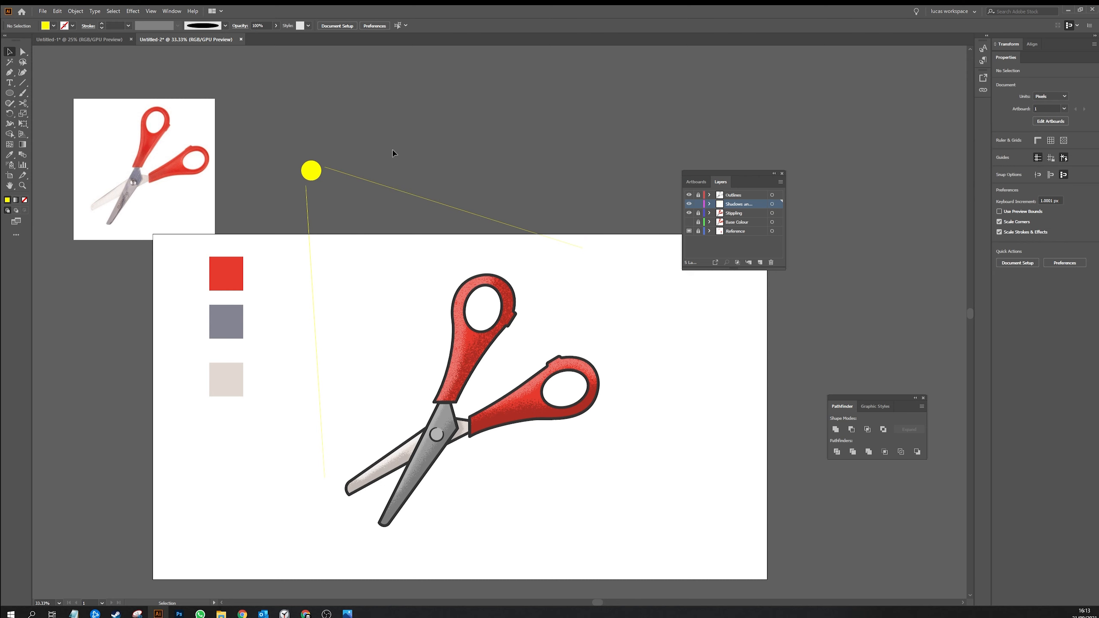
- Delete the yellow light-source circle together with its two rays
drag(393, 153, 287, 233)
key(Delete)
- Draw a curved highlight path with the Pen tool along the upper-left side of the upper handle's ring
key(ctrl+plus)
key(ctrl+plus)
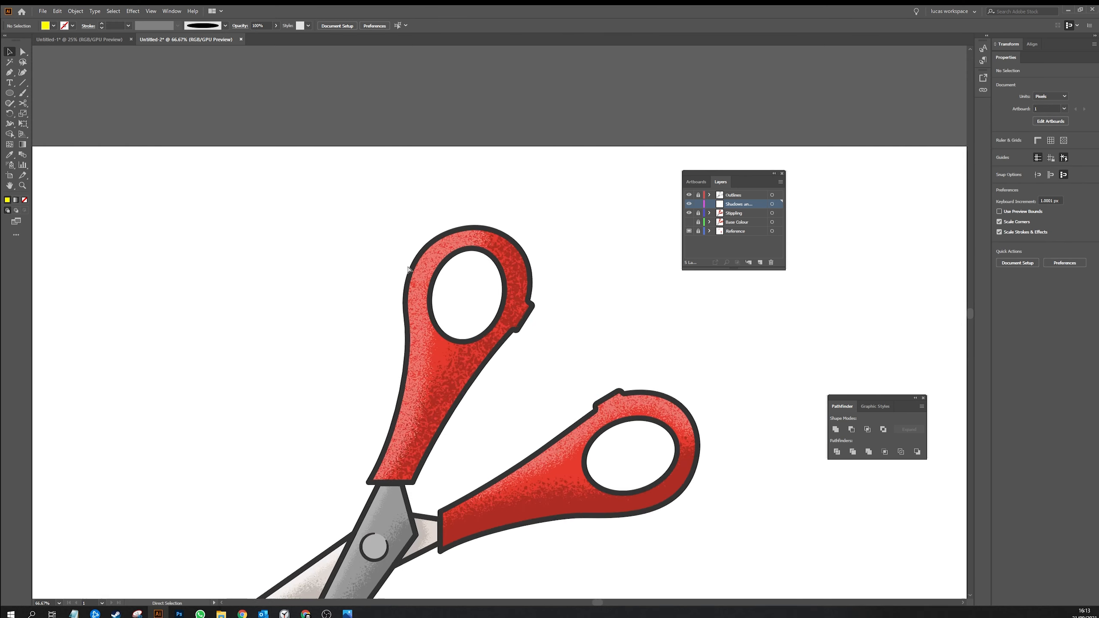
key(ctrl+plus)
key(p)
click(452, 192)
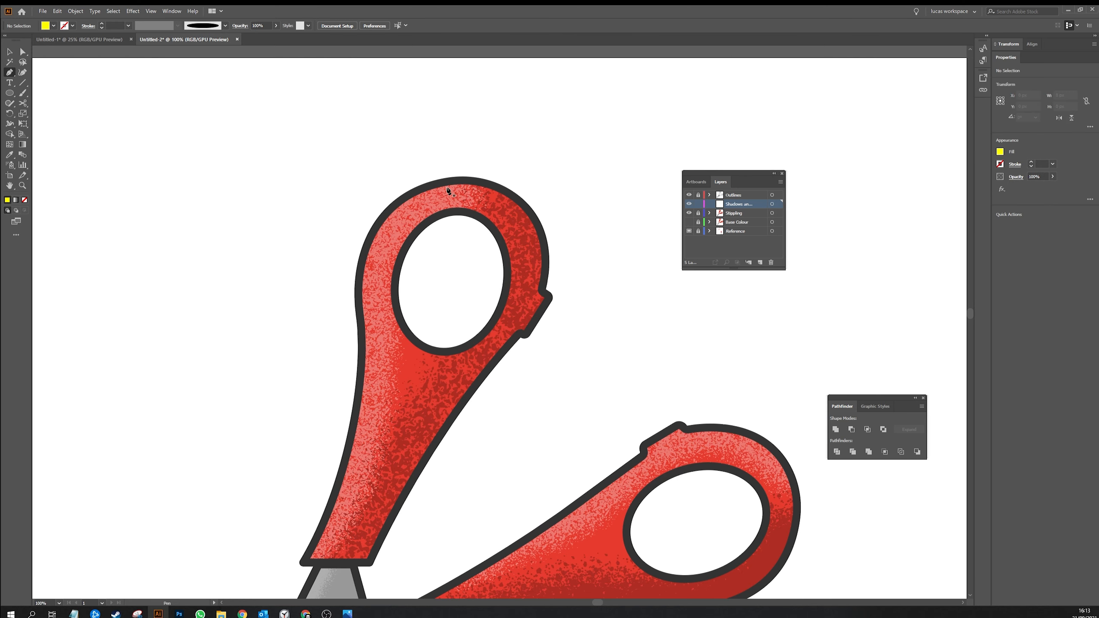
drag(372, 316, 377, 371)
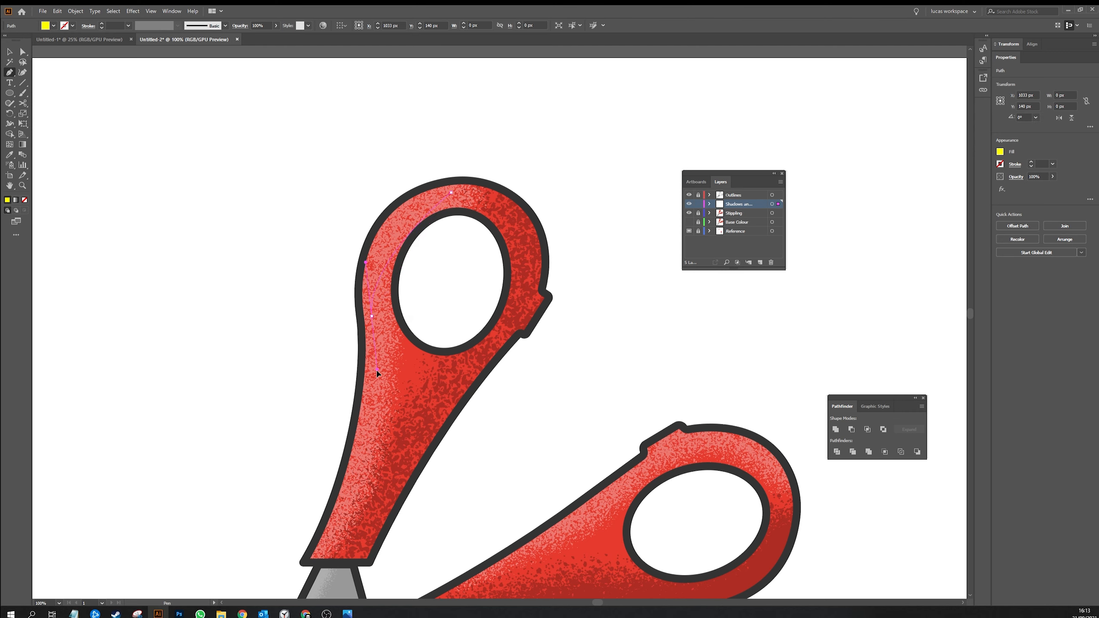
drag(372, 409, 375, 418)
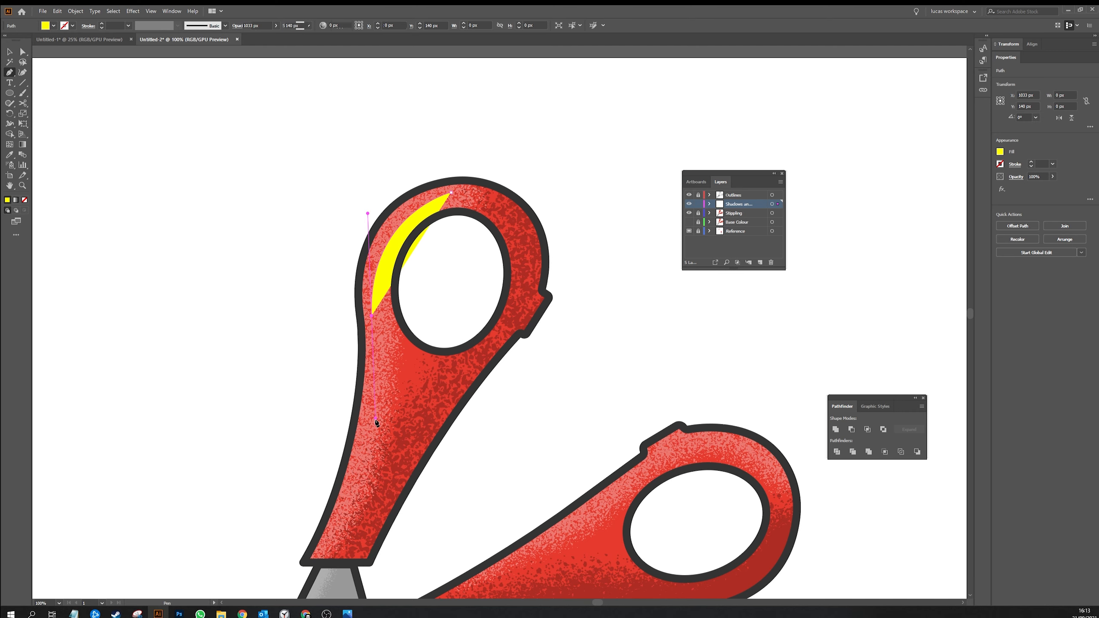
- Swap the highlight path's fill and stroke, and set its stroke colour to white
key(v)
key(shift+x)
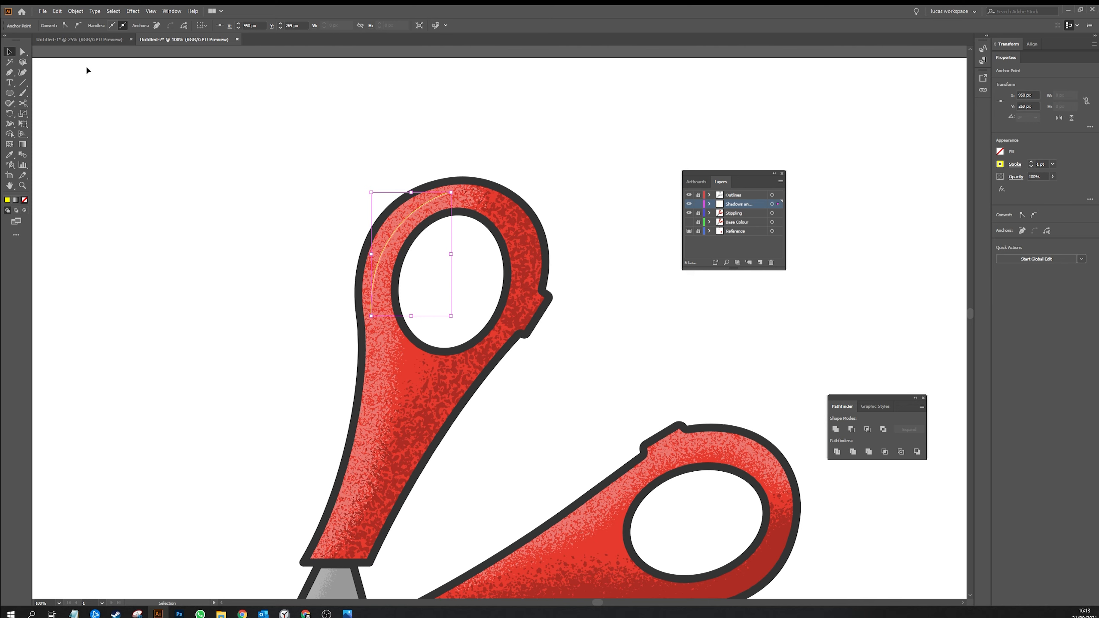
click(254, 161)
click(382, 254)
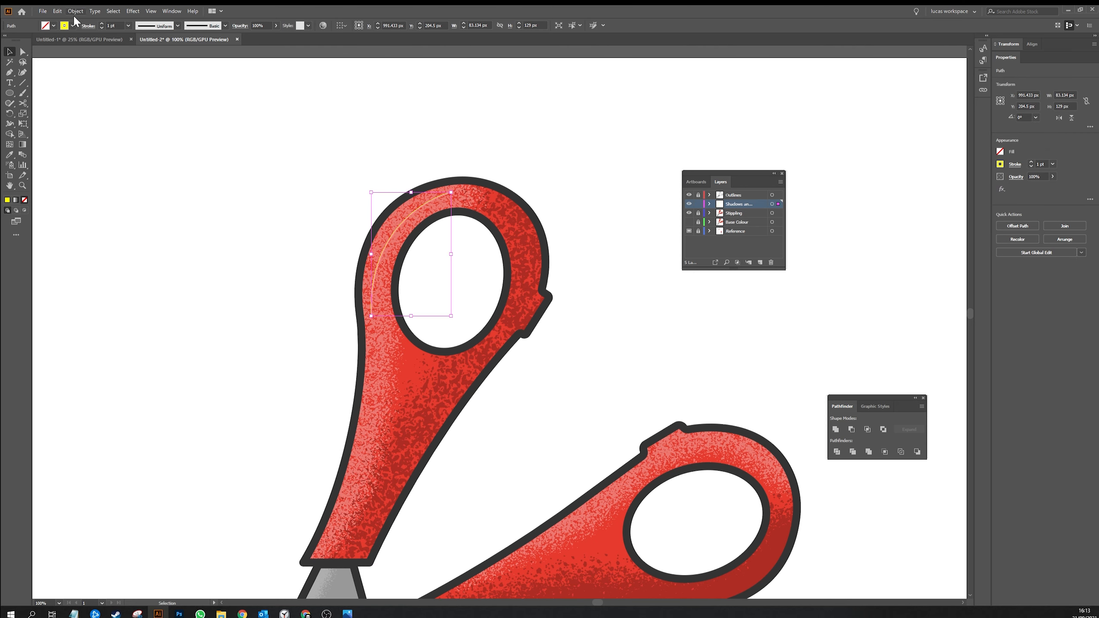
click(73, 25)
click(22, 40)
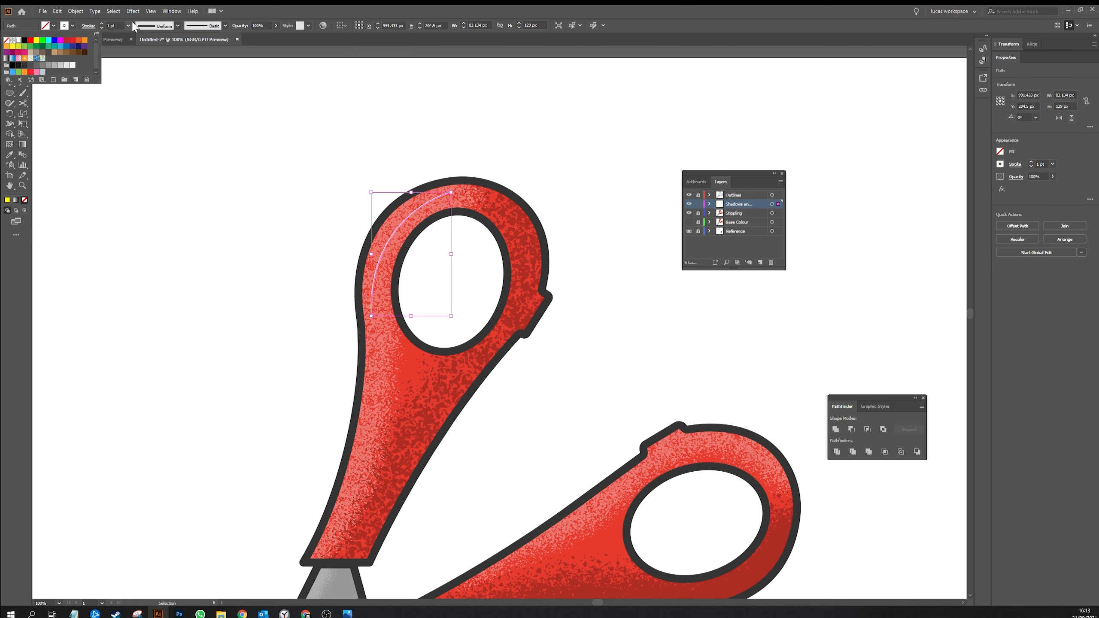
- Apply the tapered ellipse brush to the white highlight path on the upper handle's ring
click(177, 25)
click(225, 25)
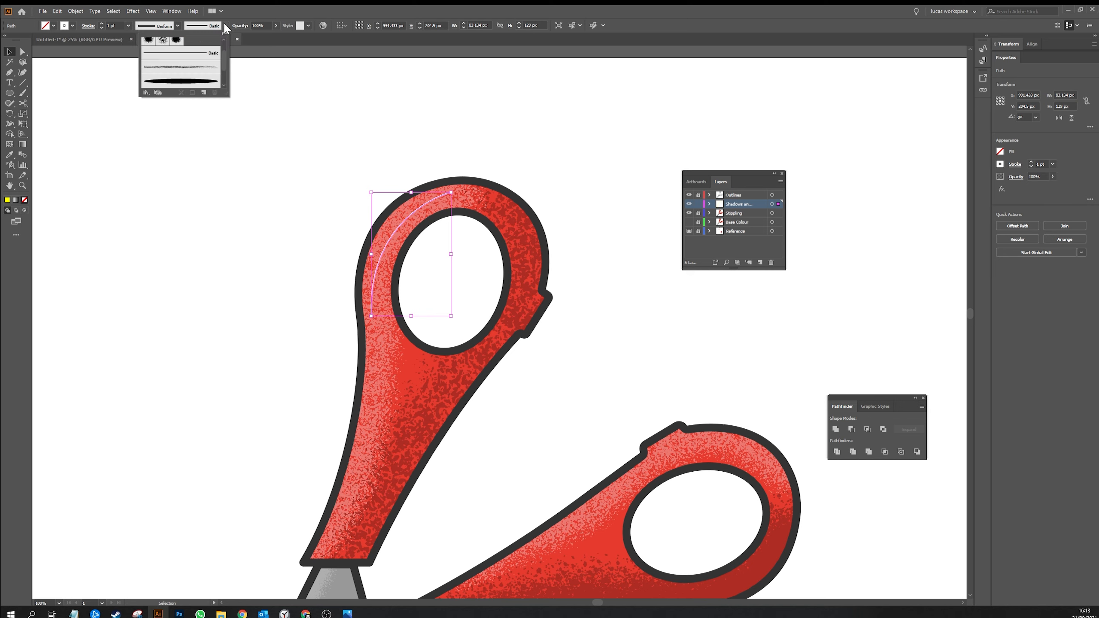
click(197, 81)
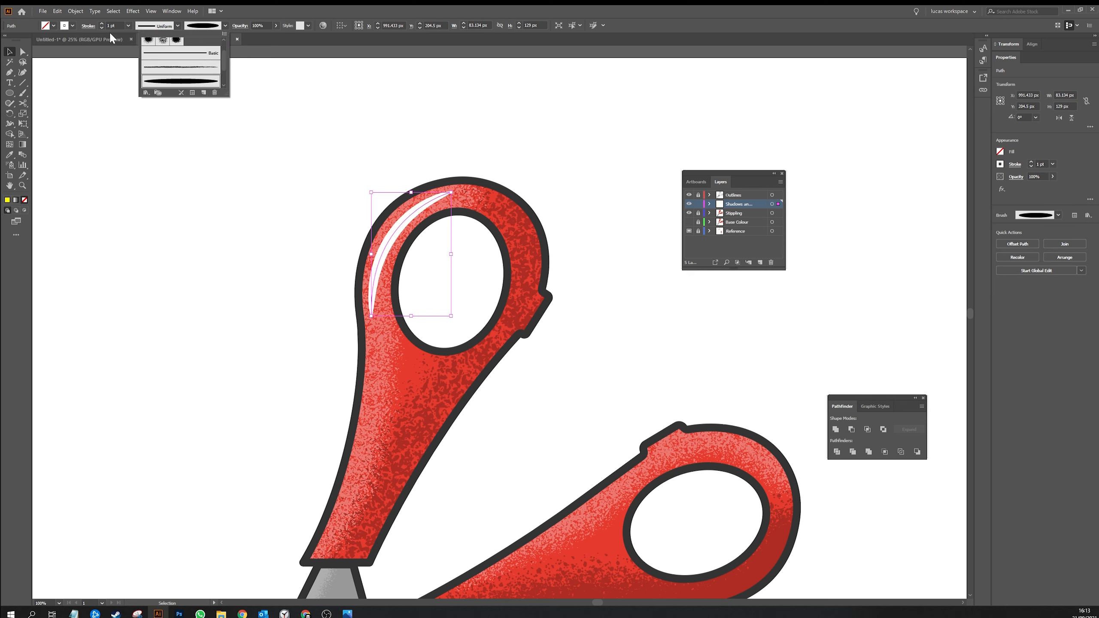
key(Escape)
click(290, 136)
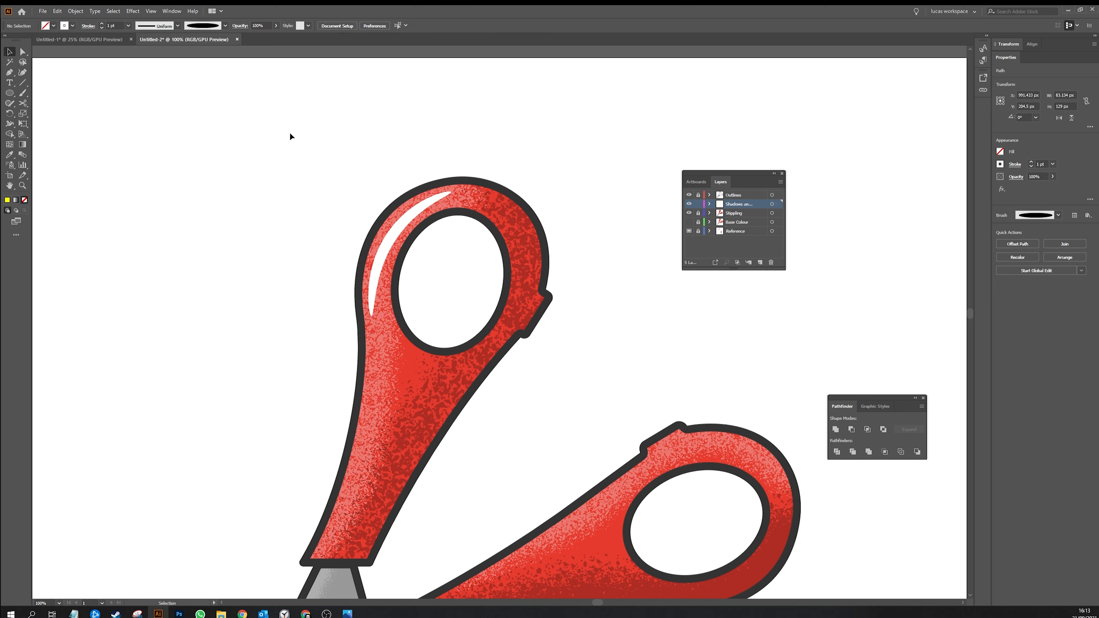
- Draw a curved highlight path about 56 px wide and 173 px tall along the left edge of the upper handle's lower part with the Pen tool
key(ctrl+minus)
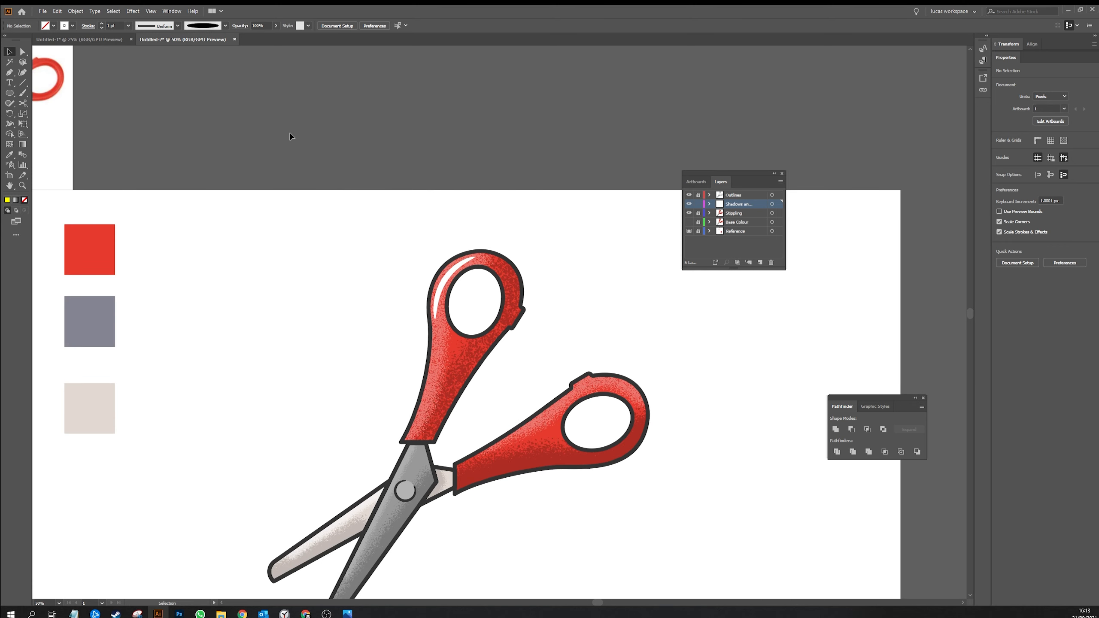
drag(530, 304, 474, 269)
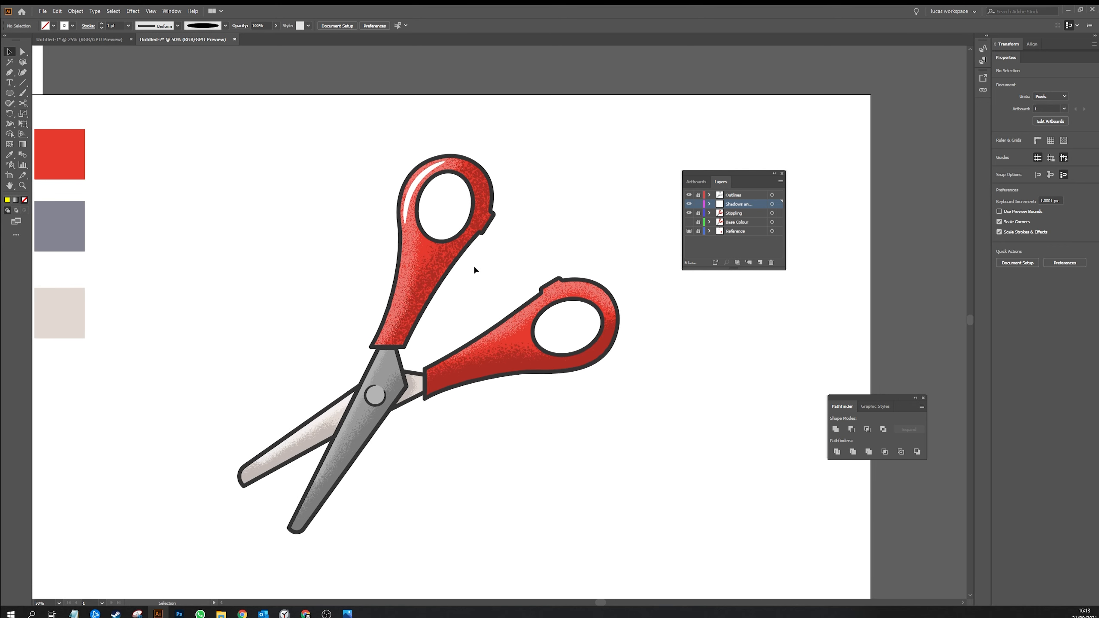
key(ctrl+plus)
key(p)
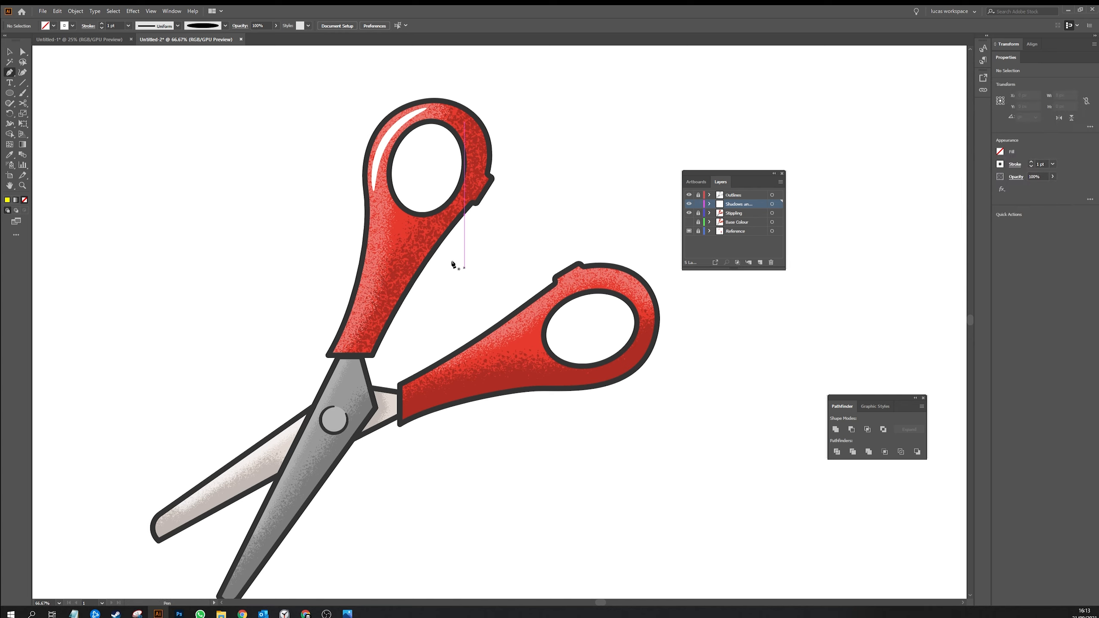
click(376, 234)
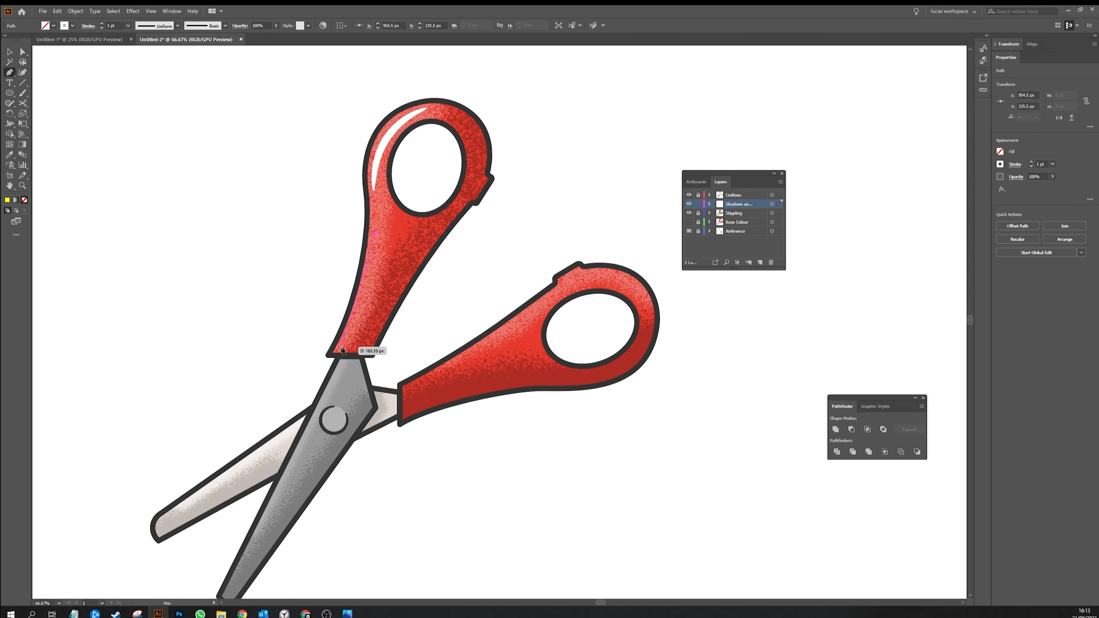
drag(342, 350, 315, 390)
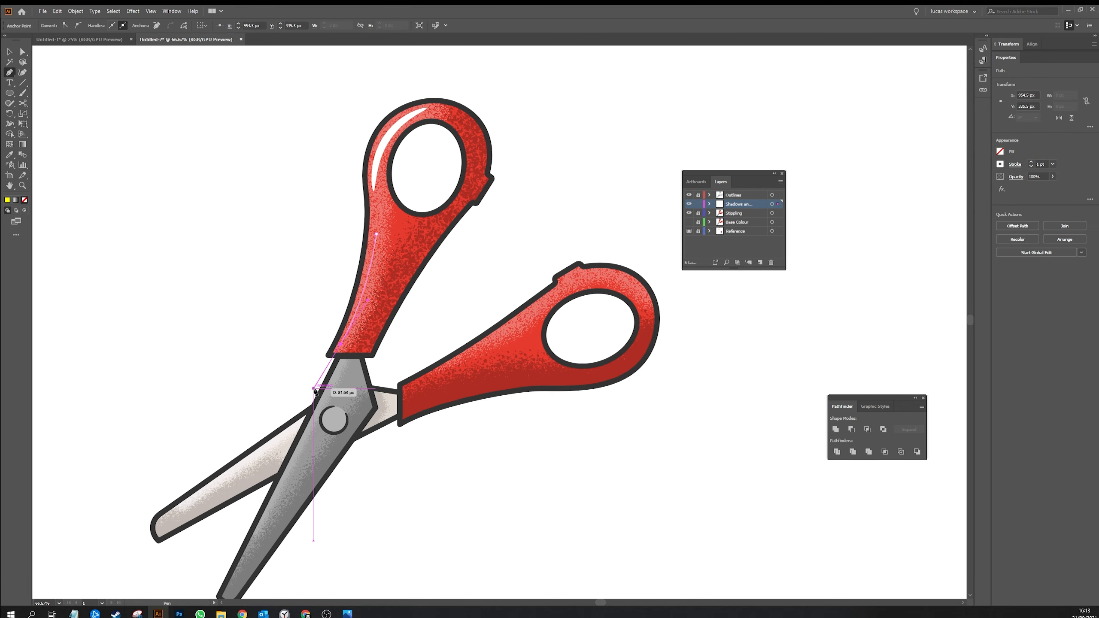
- Apply the tapered ellipse brush to the highlight path along the left edge of the upper handle's lower part
key(i)
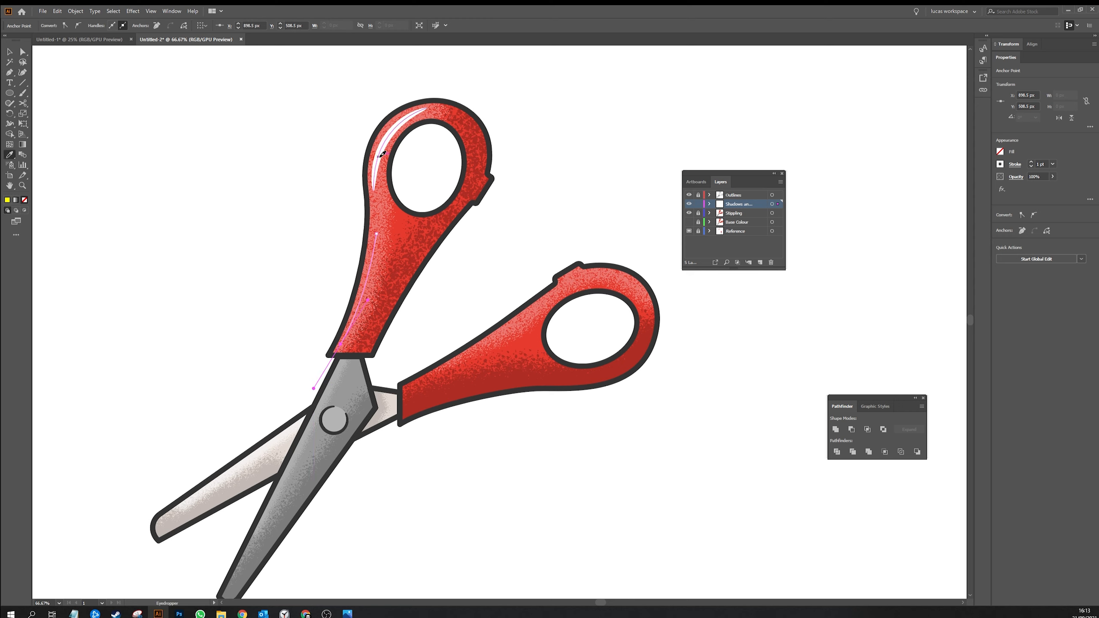
key(v)
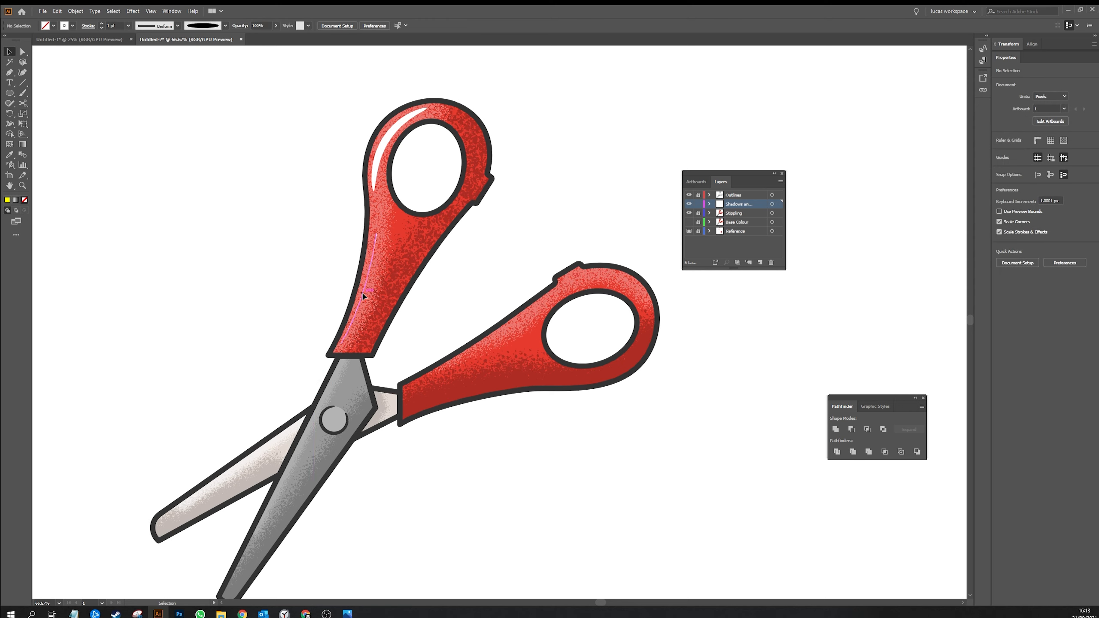
click(225, 25)
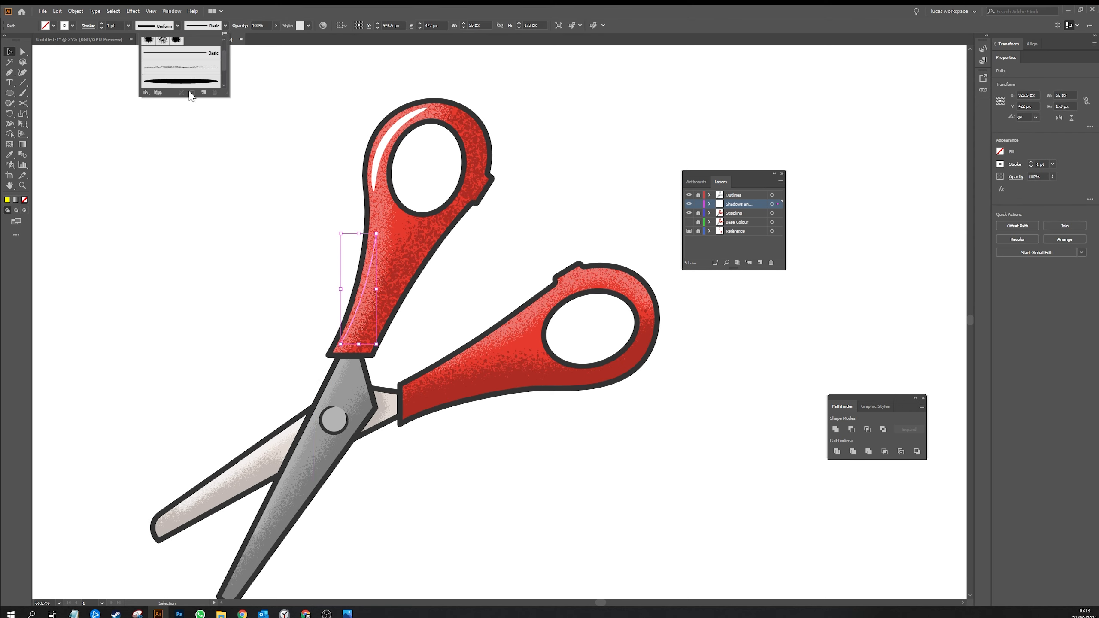
click(164, 82)
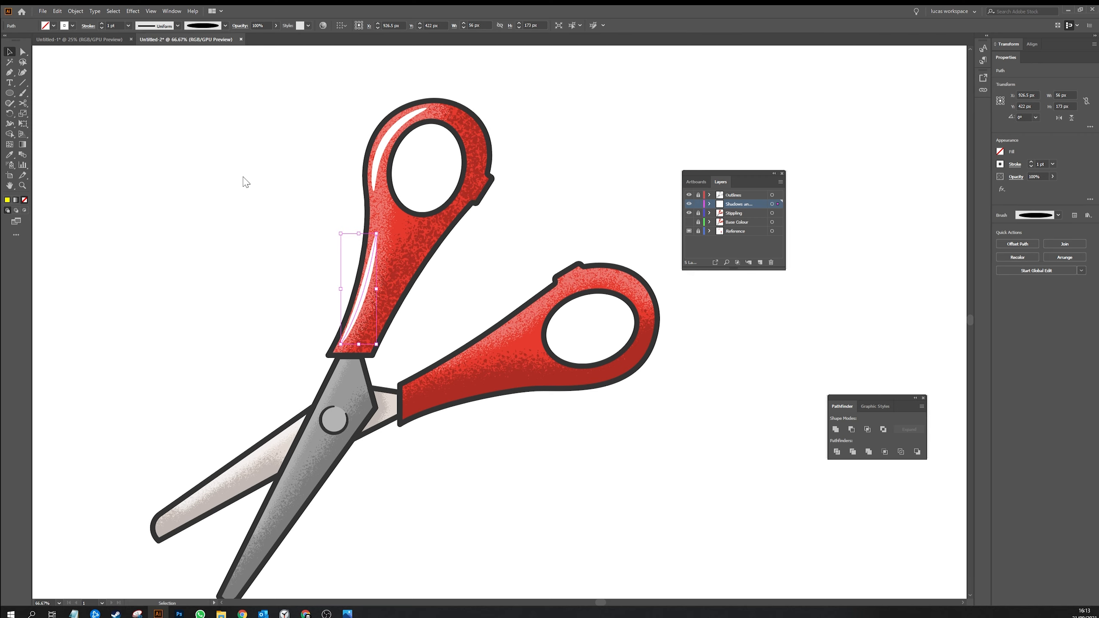
click(287, 241)
- Draw a gently arched highlight path about 144 px wide along the lower handle's bottom edge with the Pen tool and refine its curve
drag(483, 275, 379, 249)
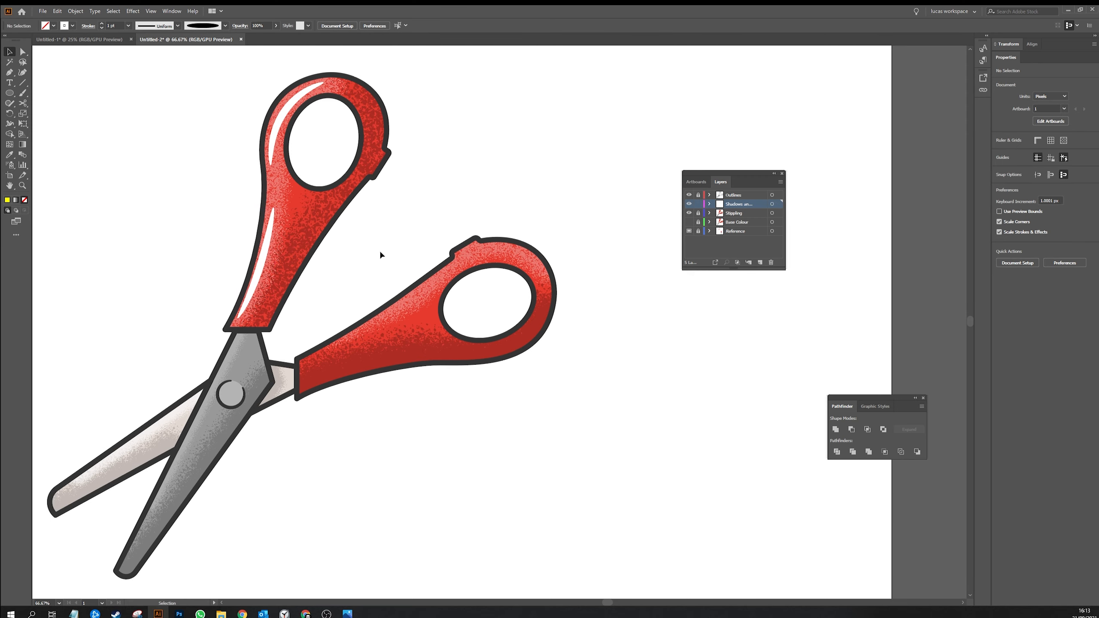
key(p)
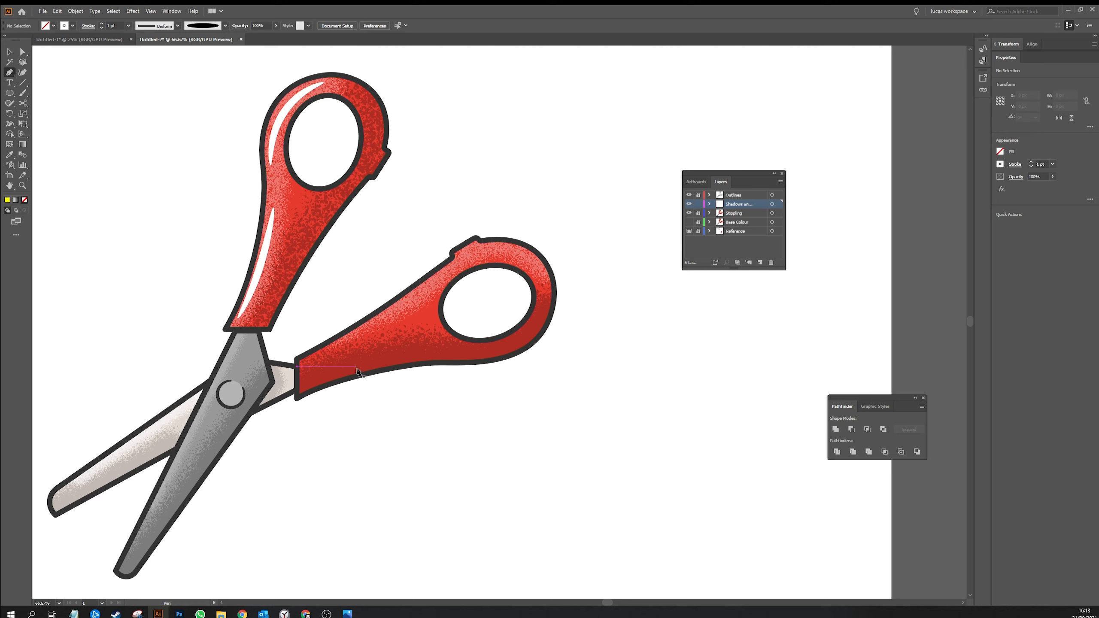
click(356, 371)
drag(448, 357, 498, 367)
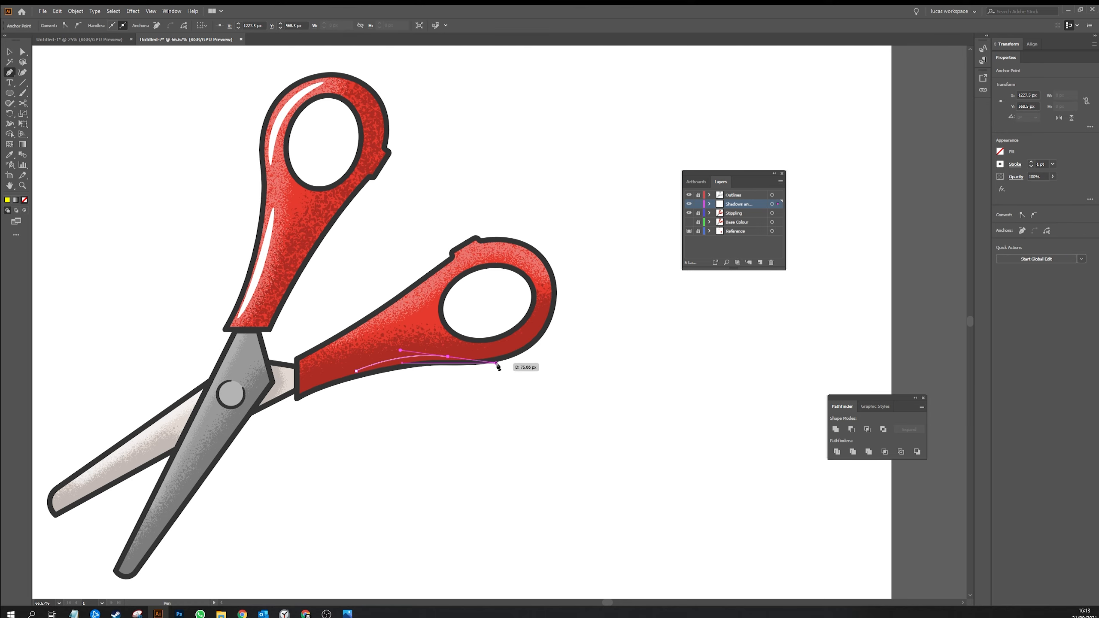
key(ctrl)
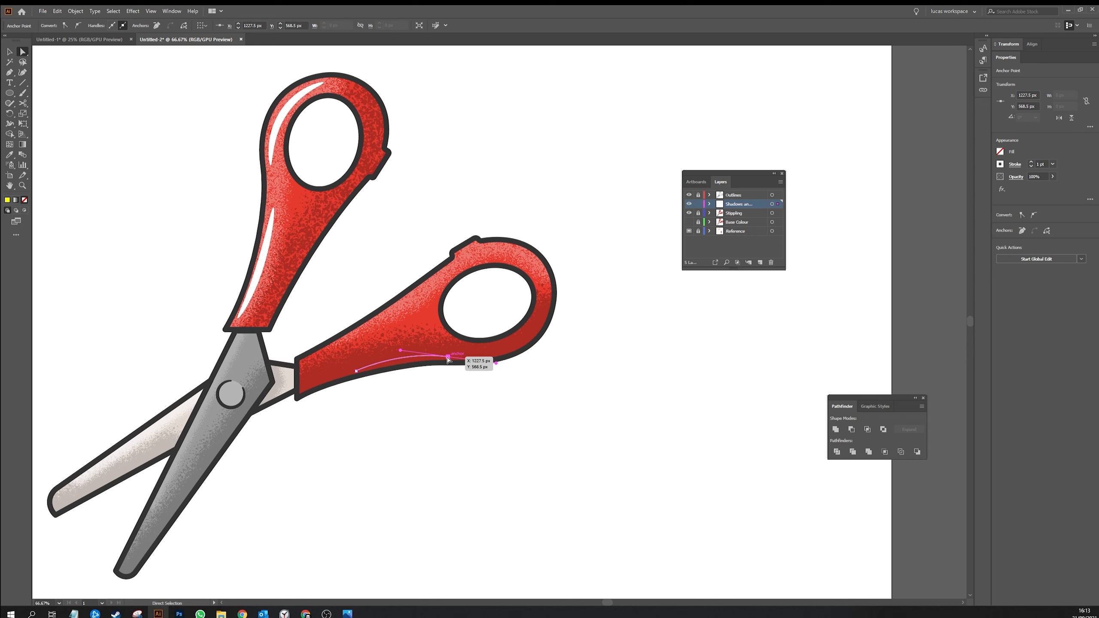
drag(400, 351, 394, 351)
- Apply the tapered ellipse brush to the highlight path along the lower handle's bottom edge
key(v)
click(402, 369)
click(402, 358)
click(225, 25)
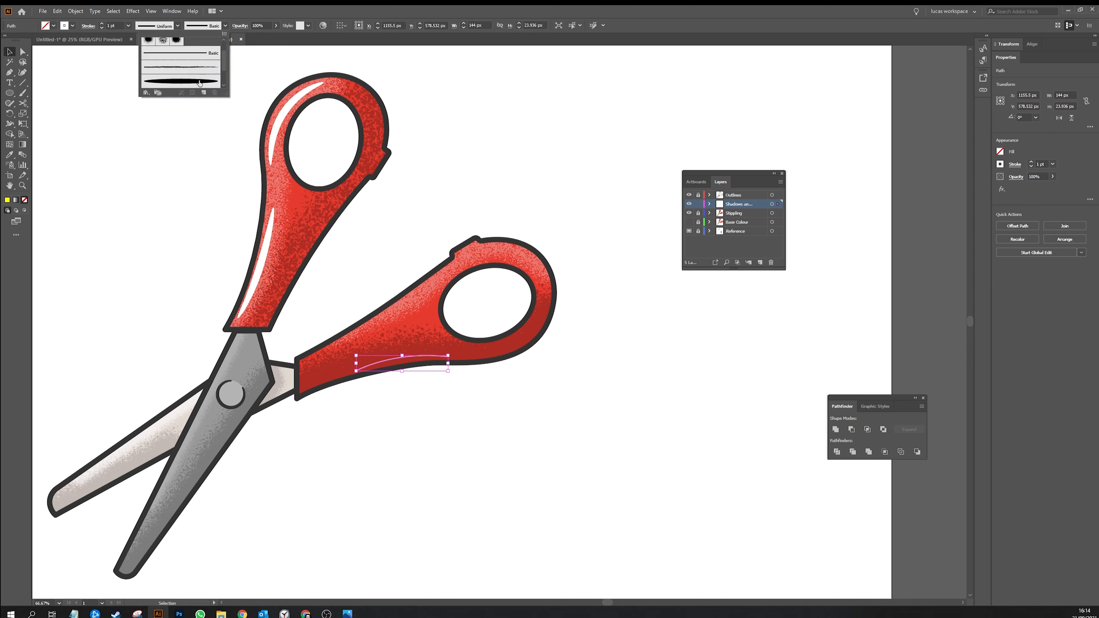
click(200, 83)
click(446, 207)
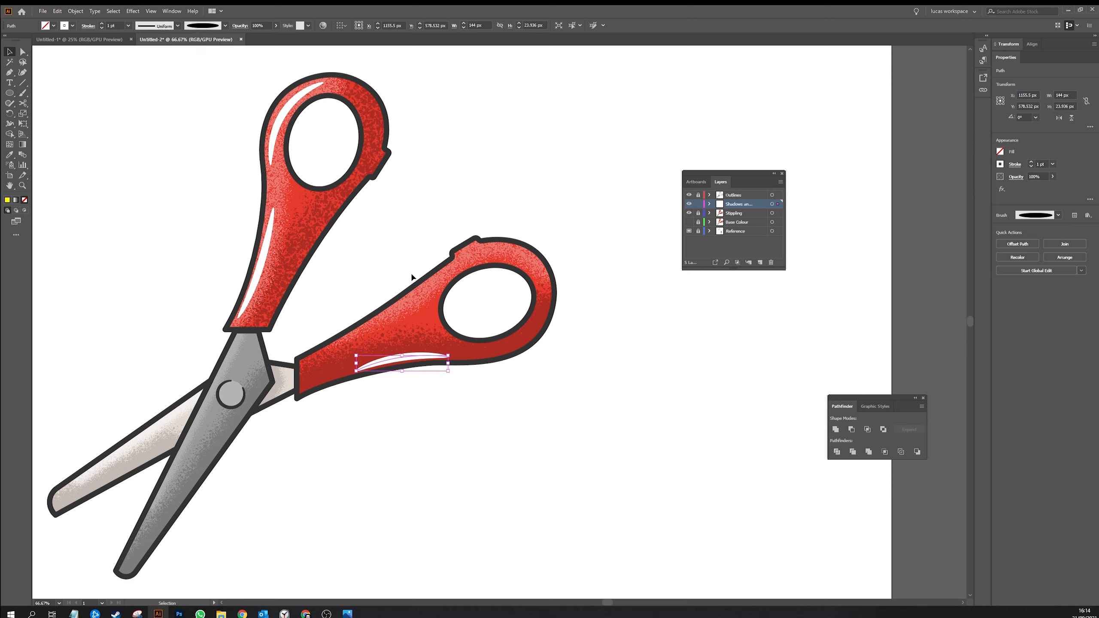
- Draw a highlight path about 93 px wide and 62 px tall along the lower handle's upper edge with the Pen tool
key(p)
click(356, 334)
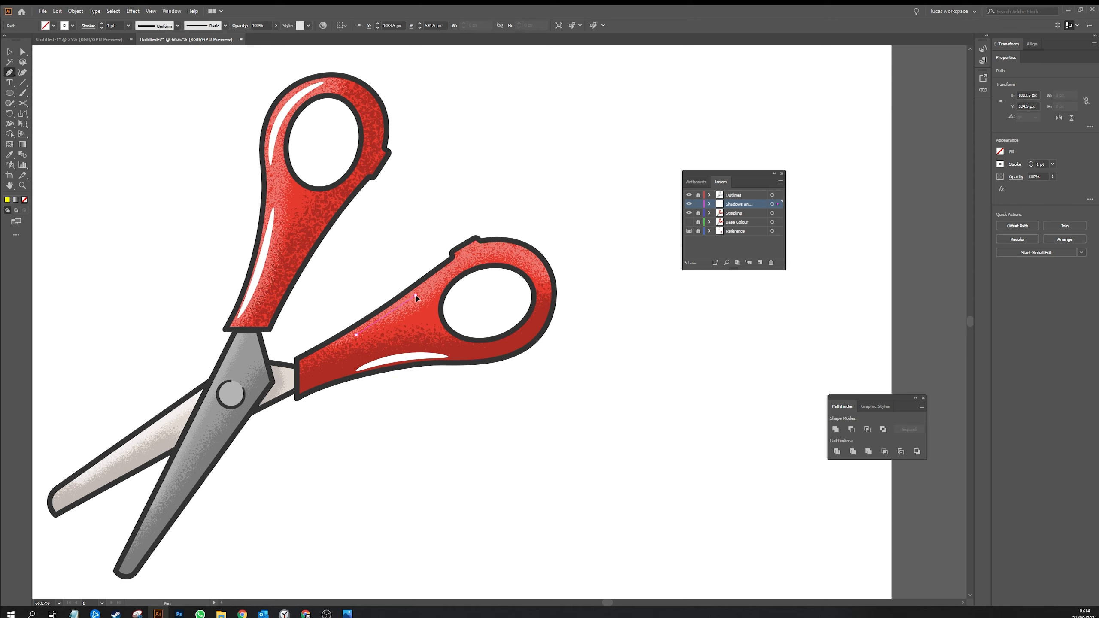
drag(436, 275, 437, 275)
key(v)
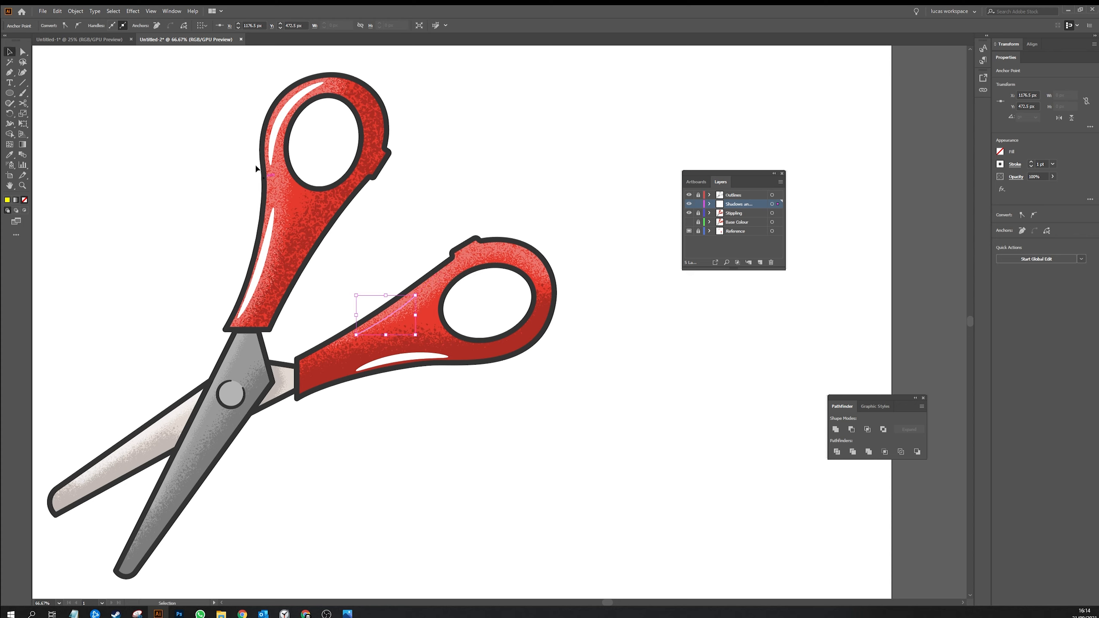
- Apply the tapered ellipse brush to the highlight path along the lower handle's upper edge
click(256, 166)
click(396, 317)
click(225, 25)
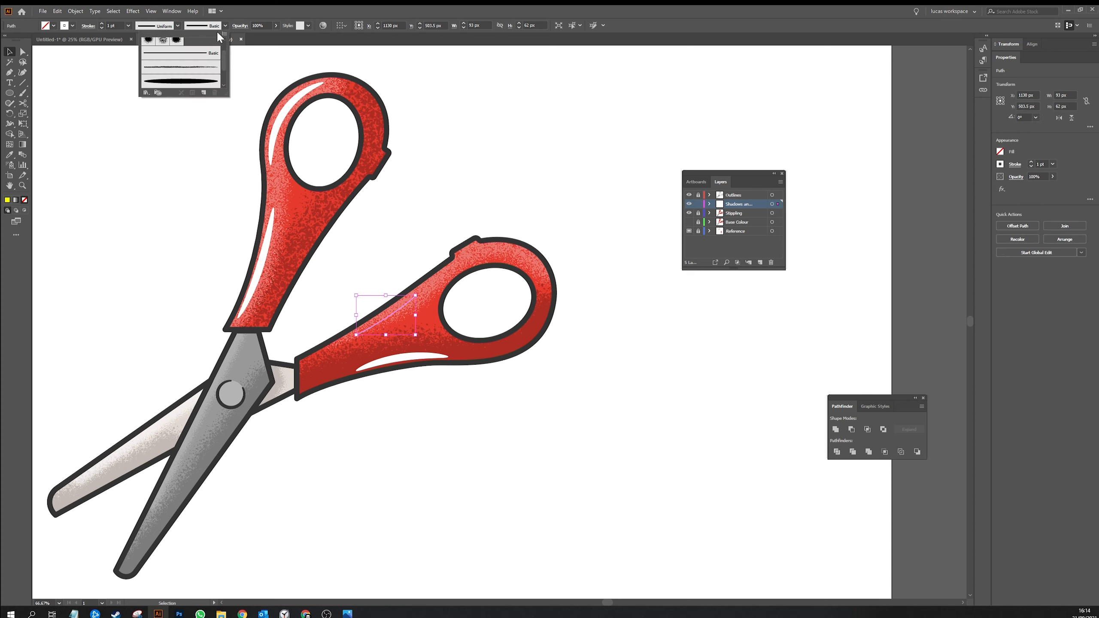
drag(224, 94, 192, 183)
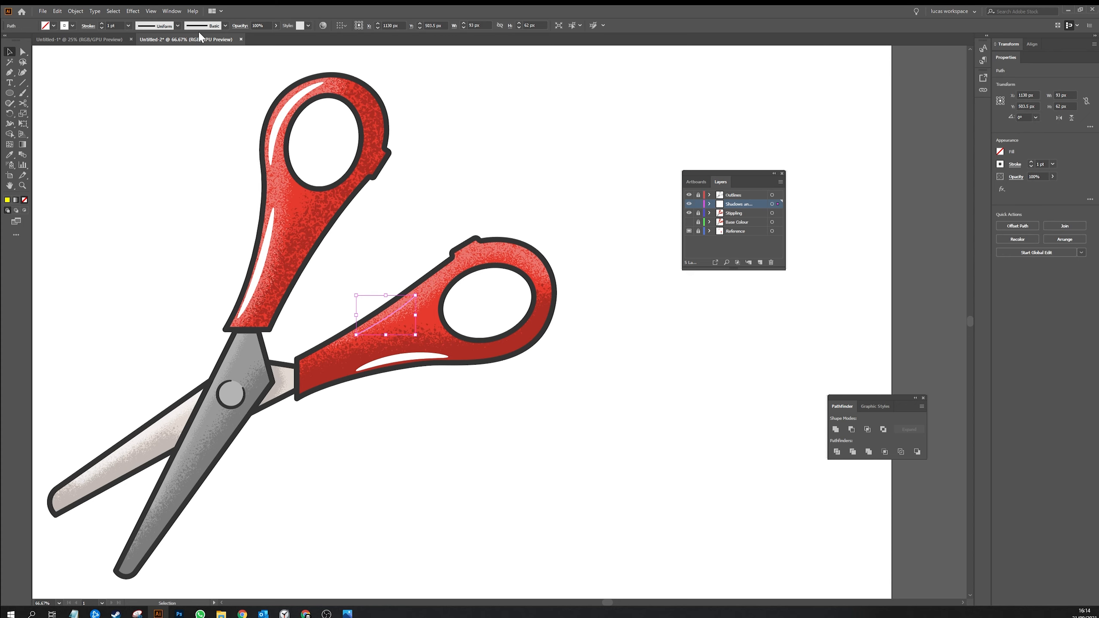
click(225, 26)
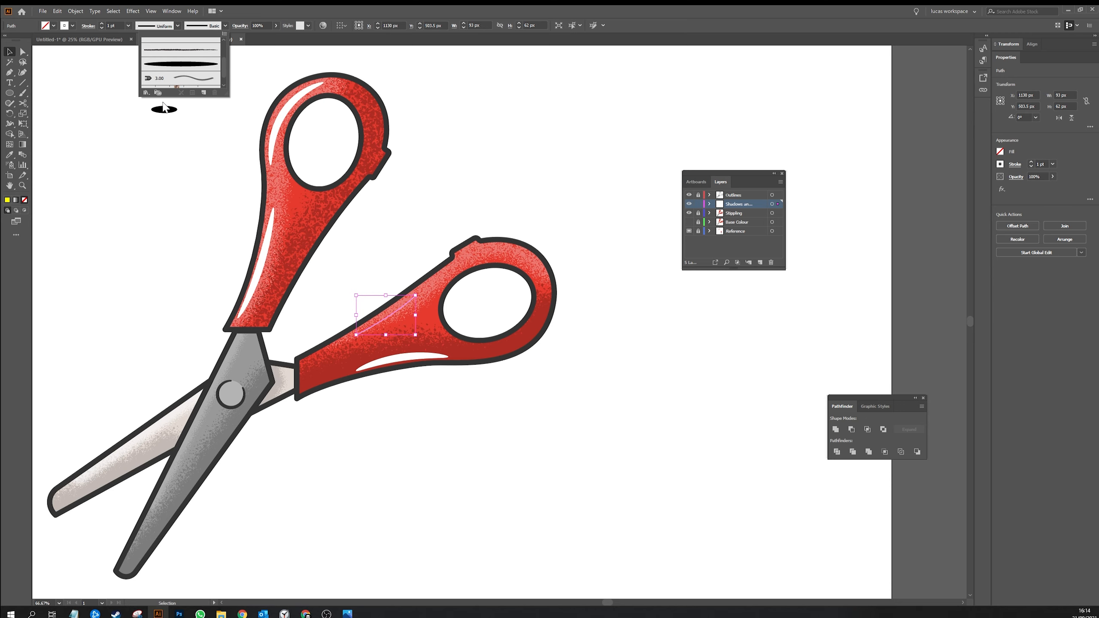
click(180, 64)
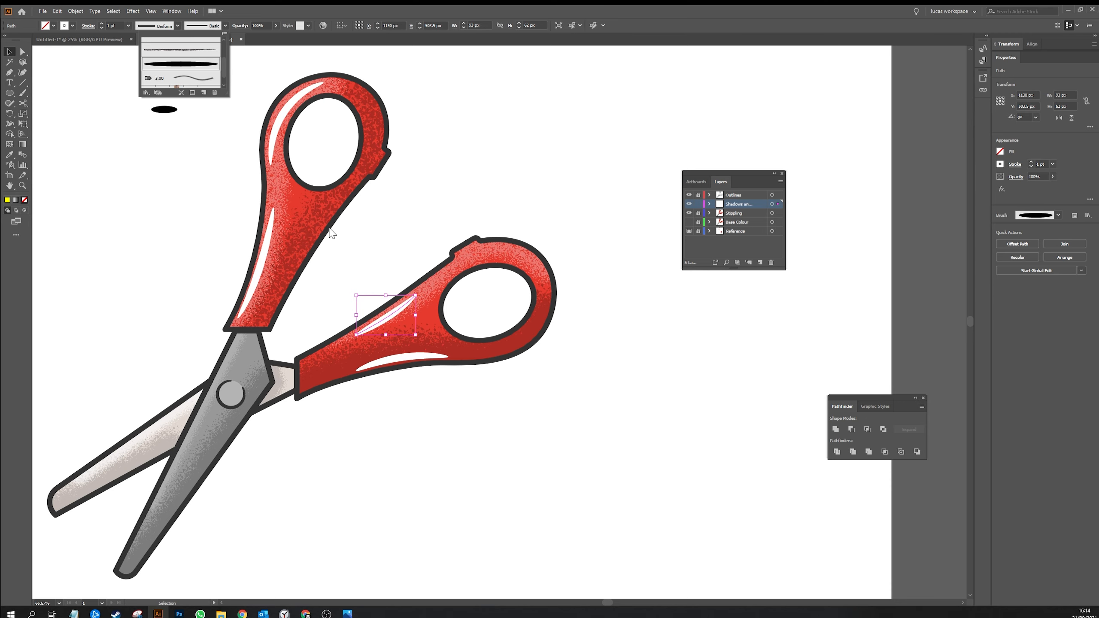
click(431, 208)
mouse_move(491, 202)
mouse_down()
mouse_move(418, 206)
mouse_move(397, 255)
mouse_up()
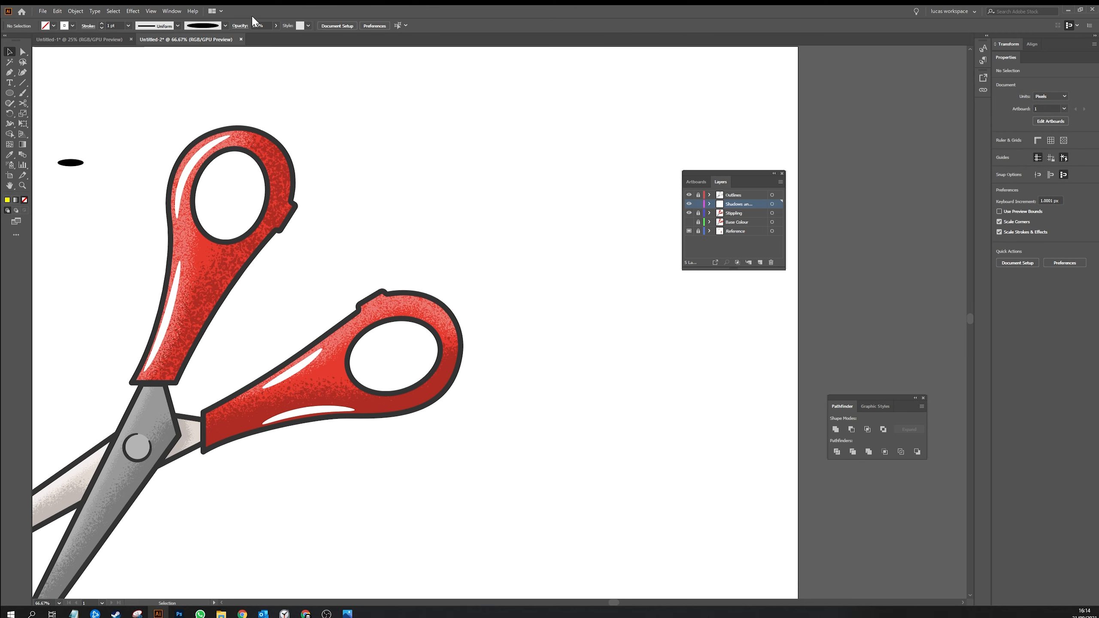
click(226, 26)
click(224, 34)
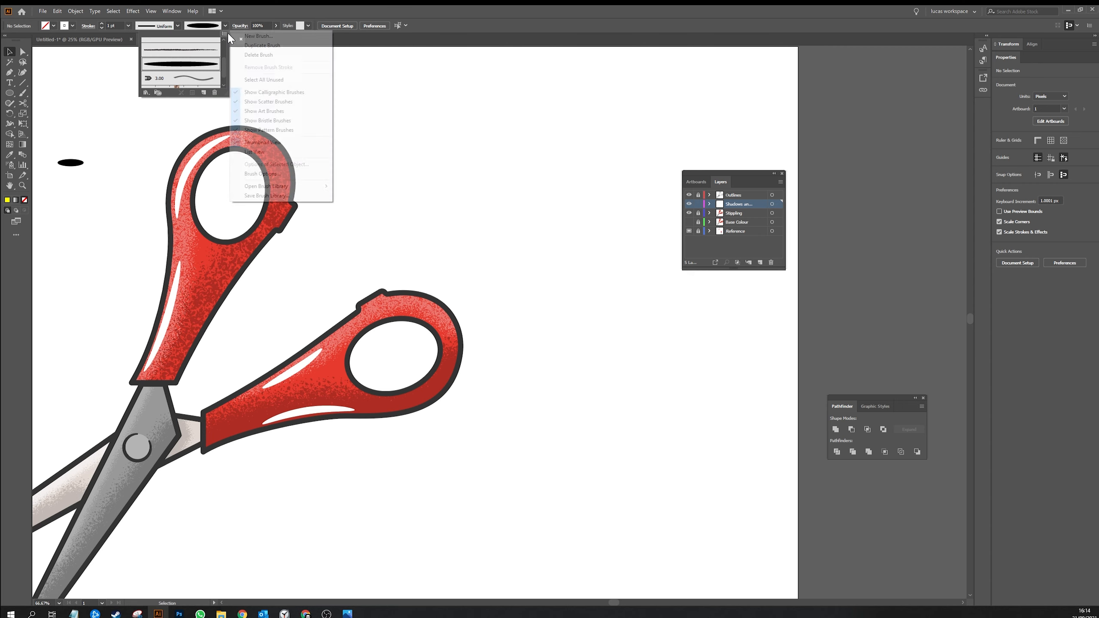
click(436, 148)
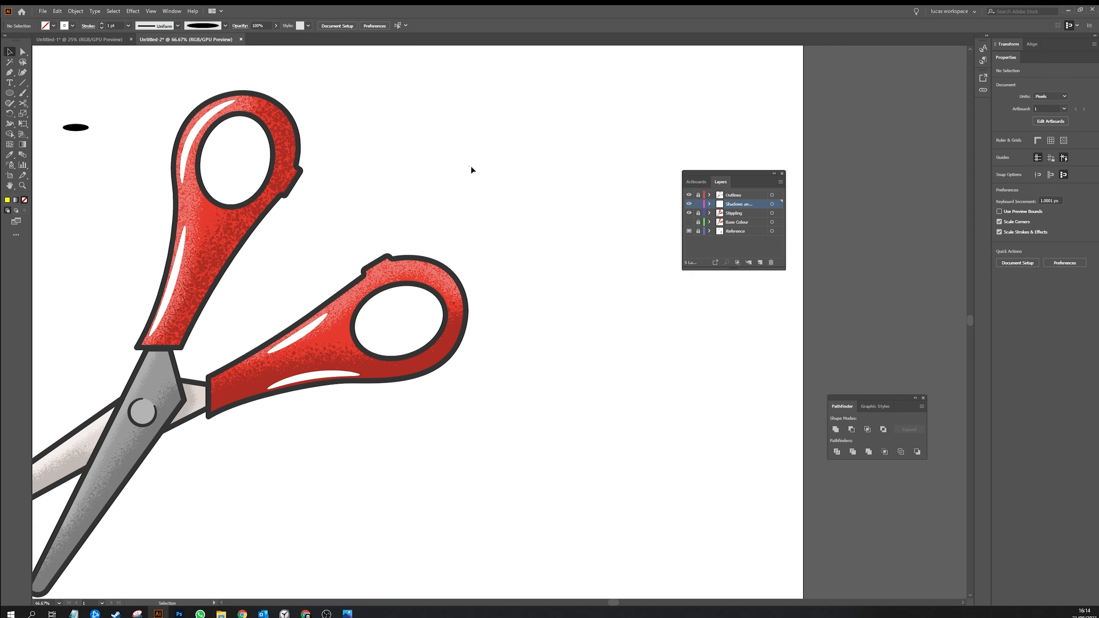
- Paint a curved white highlight along the top of the lower handle's ring with the Paintbrush tool and the tapered brush
key(b)
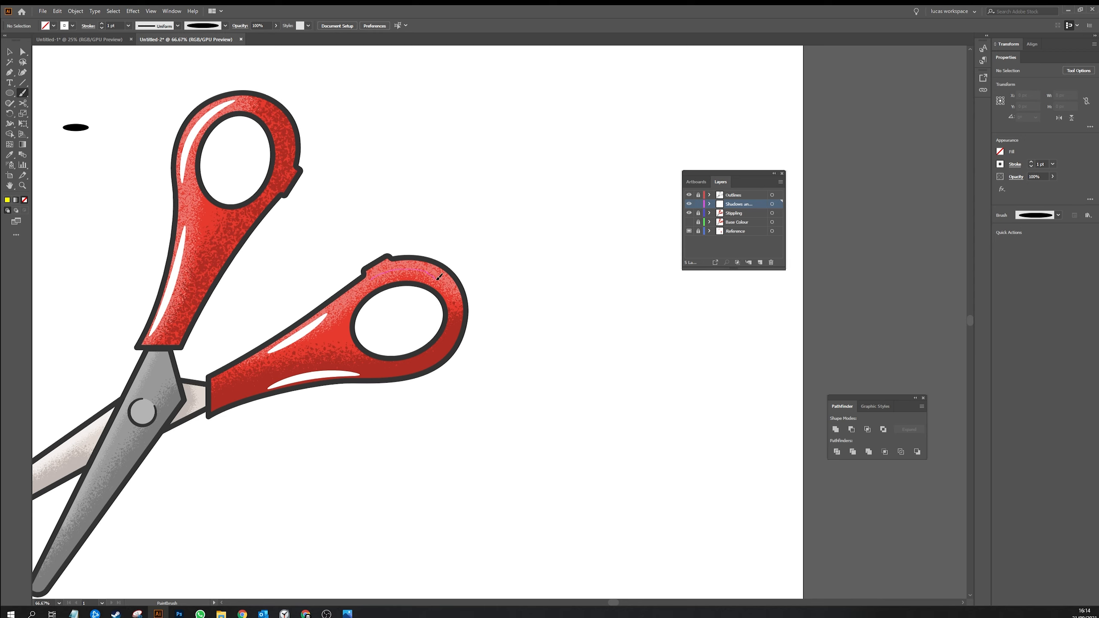
drag(439, 277, 441, 278)
key(space)
mouse_move(416, 328)
mouse_down()
mouse_move(456, 260)
mouse_move(492, 237)
mouse_up()
mouse_move(364, 289)
mouse_down()
mouse_move(384, 286)
mouse_move(426, 376)
mouse_up()
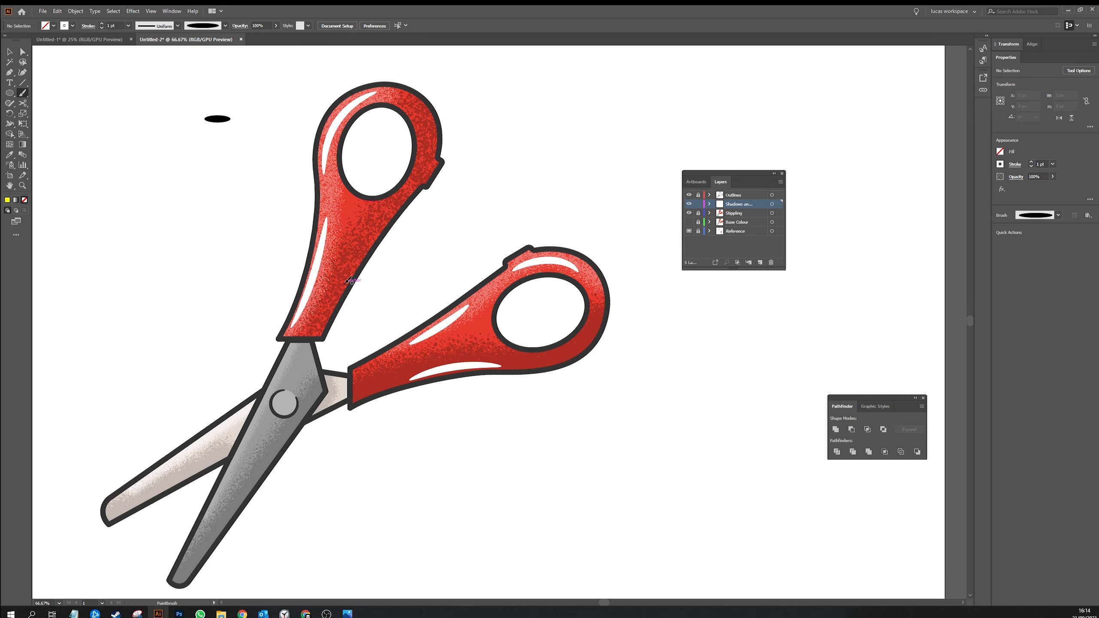
- Draw a highlight path about 88 px wide and 134 px tall along the upper handle's right edge, below the ring, with the Pen tool
key(p)
drag(332, 303, 333, 300)
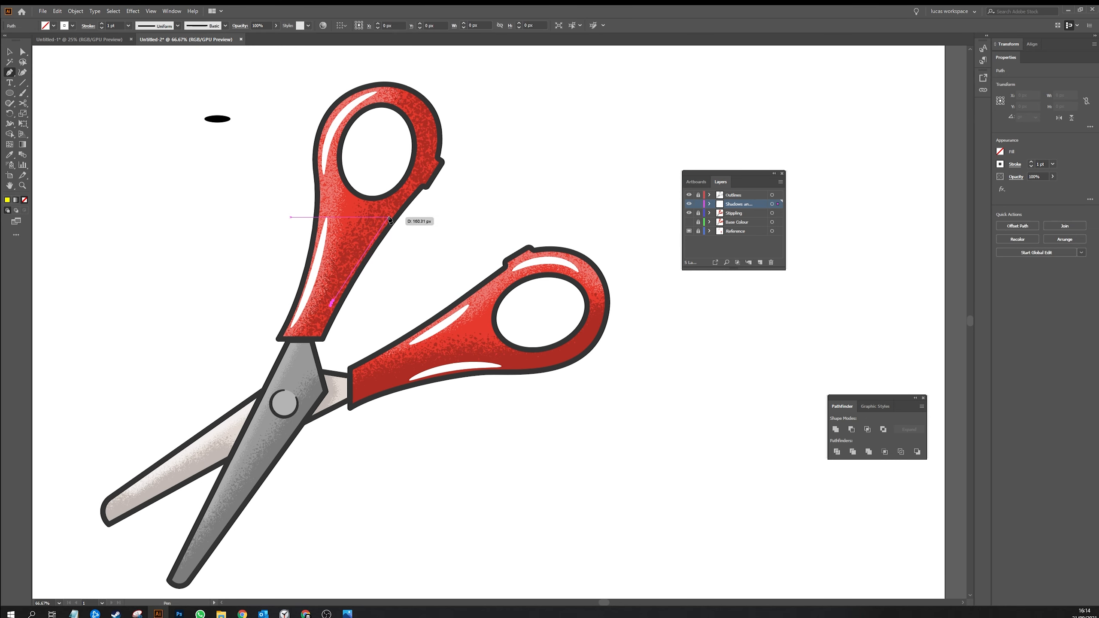
click(388, 216)
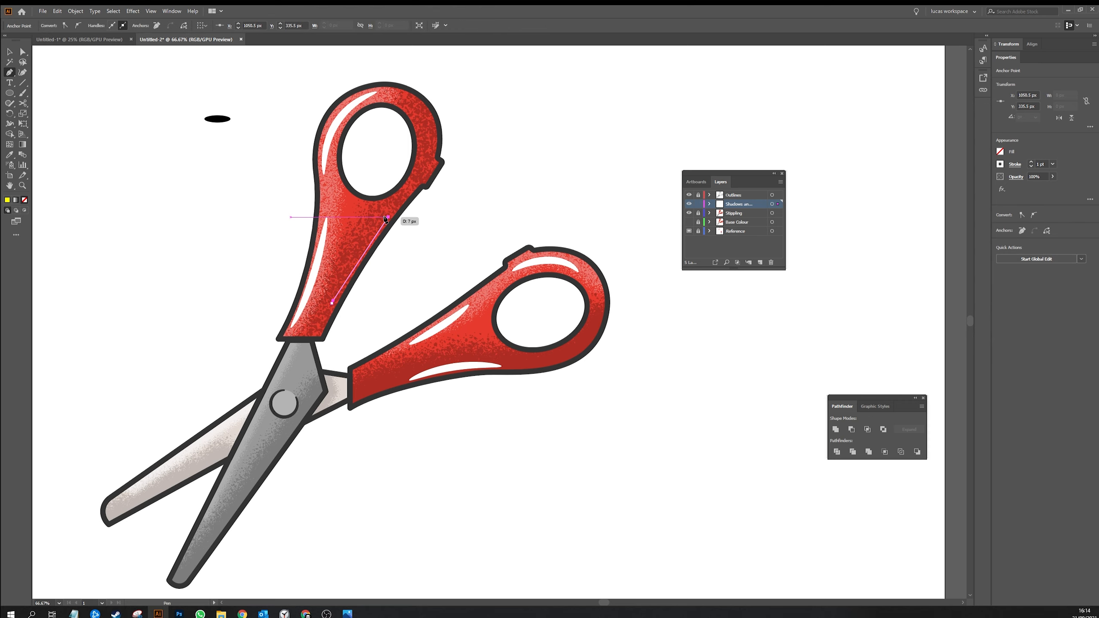
- Apply the tapered ellipse brush to the highlight path along the upper handle's right edge
key(v)
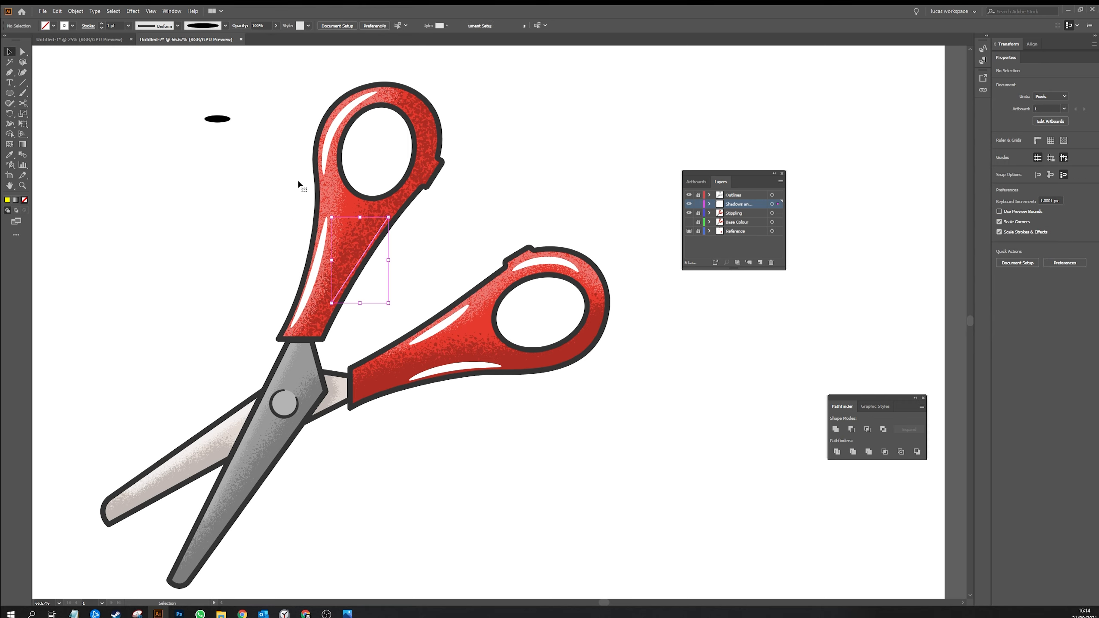
click(225, 25)
click(194, 65)
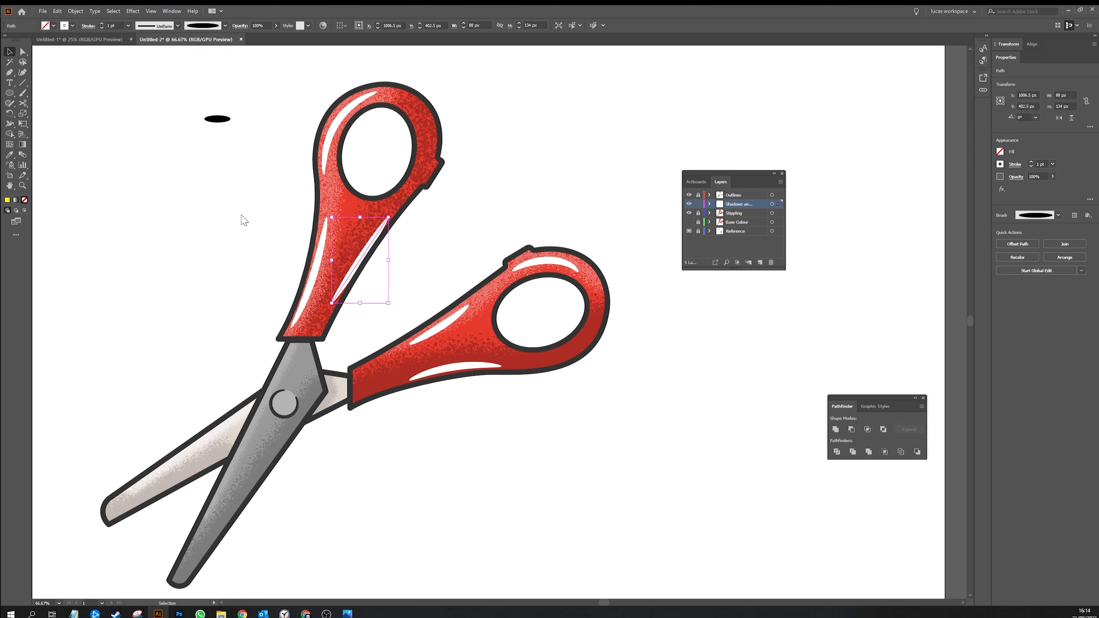
- Shift the white highlight along the upper handle's right edge slightly further inside the outline
drag(368, 255, 363, 254)
drag(386, 306, 389, 306)
click(411, 308)
key(ctrl+minus)
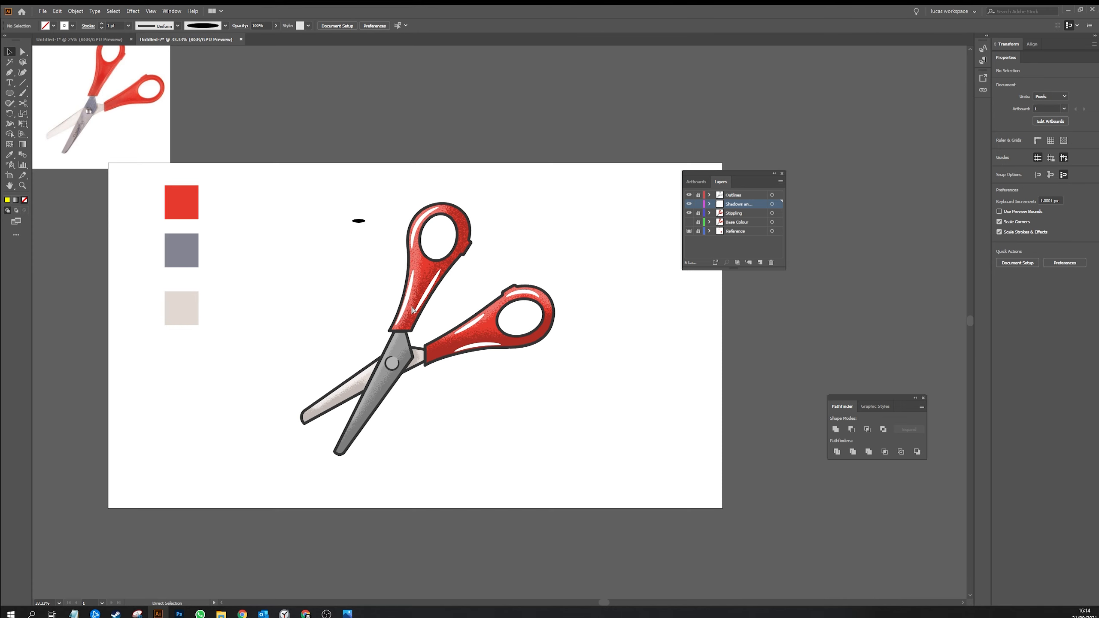
drag(408, 332, 456, 284)
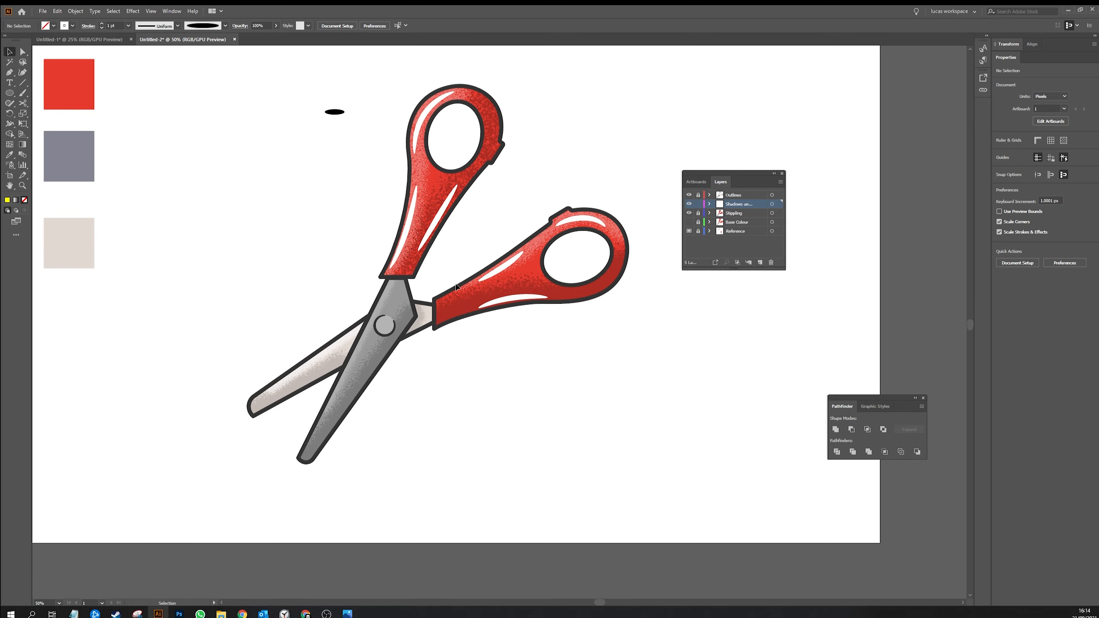
- Reduce the opacity of the two white highlights along the upper handle's left side to about 62%
drag(446, 148, 426, 201)
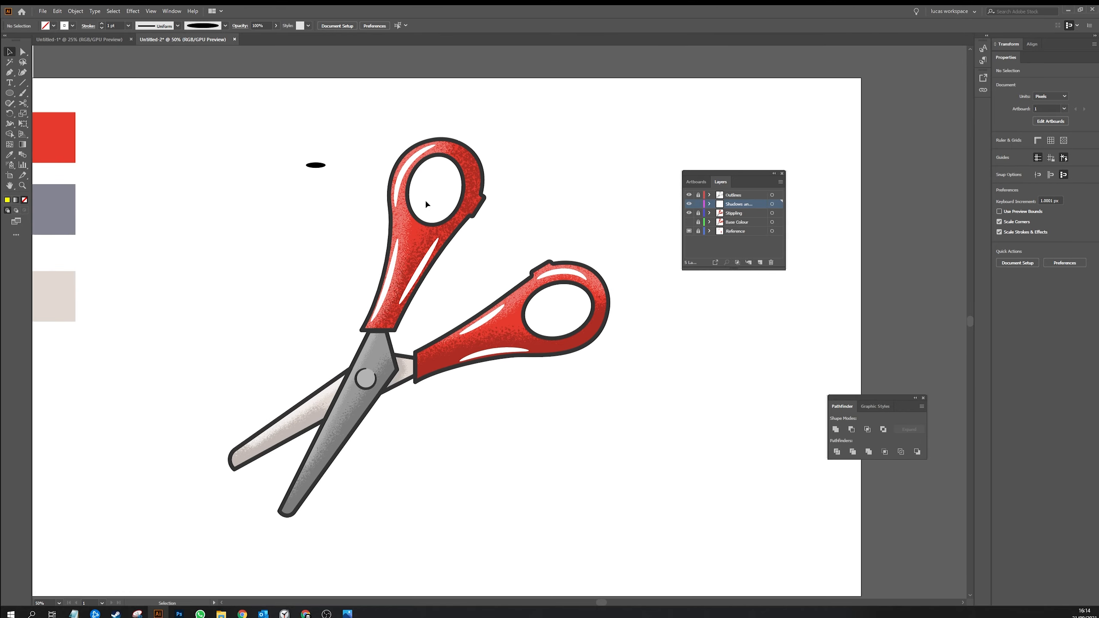
click(406, 159)
shift+click(391, 277)
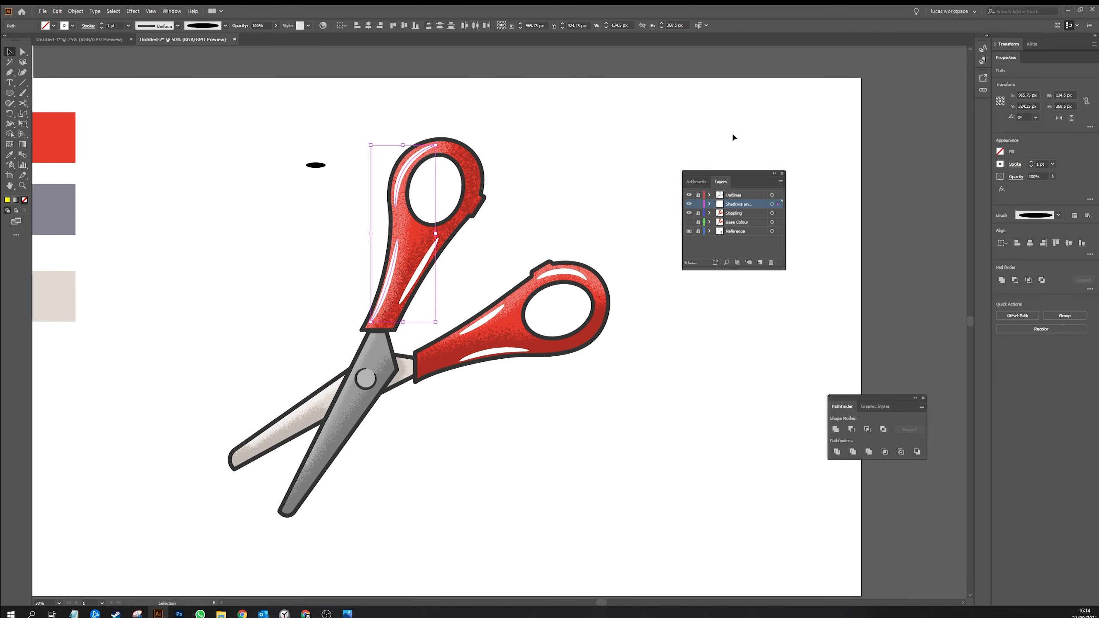
click(1052, 176)
drag(1055, 189, 1040, 191)
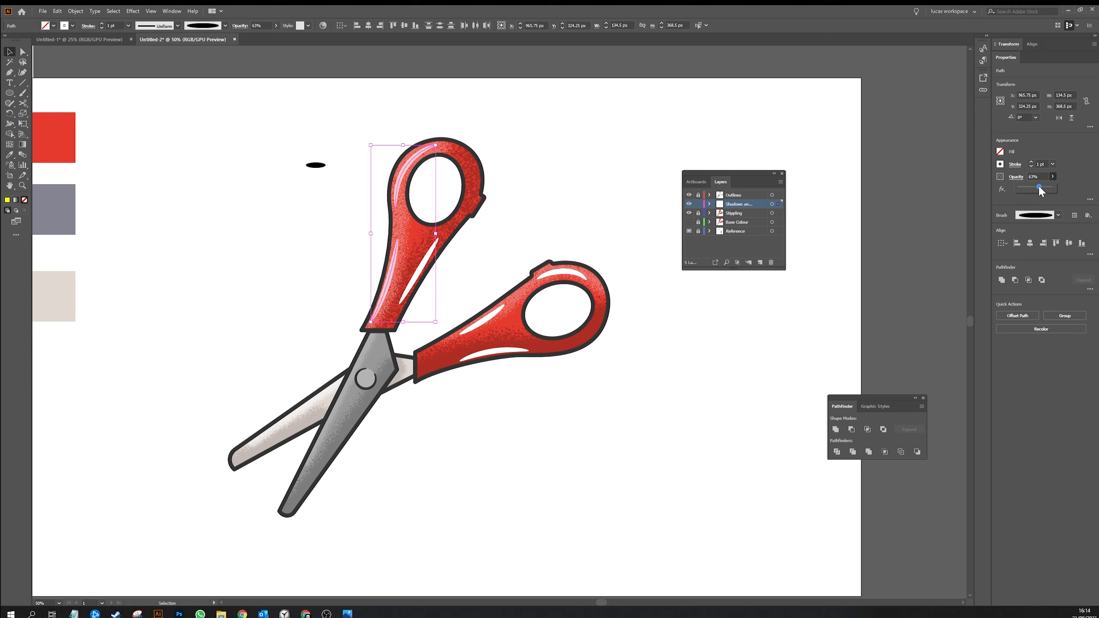
click(564, 217)
- Lower the opacity of the white highlight along the upper handle's right edge, making it fainter than the left-side ones
click(411, 283)
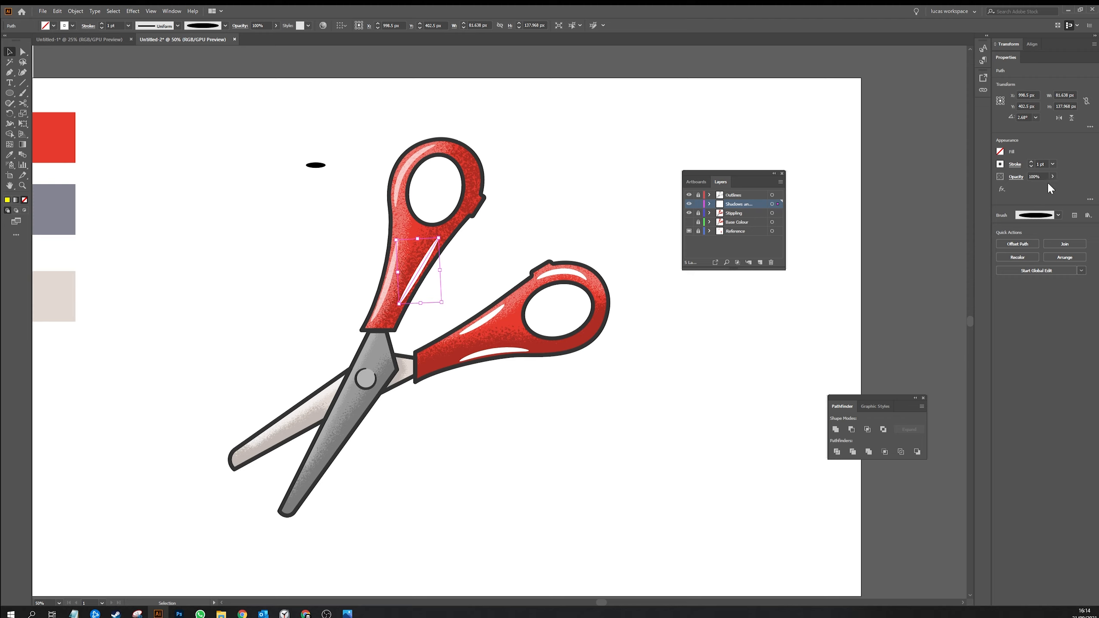
click(1052, 177)
drag(1029, 188, 1026, 192)
click(618, 240)
- Reduce the opacity of the lower handle's upper-edge highlight and its ring highlight together to about 58%
click(481, 320)
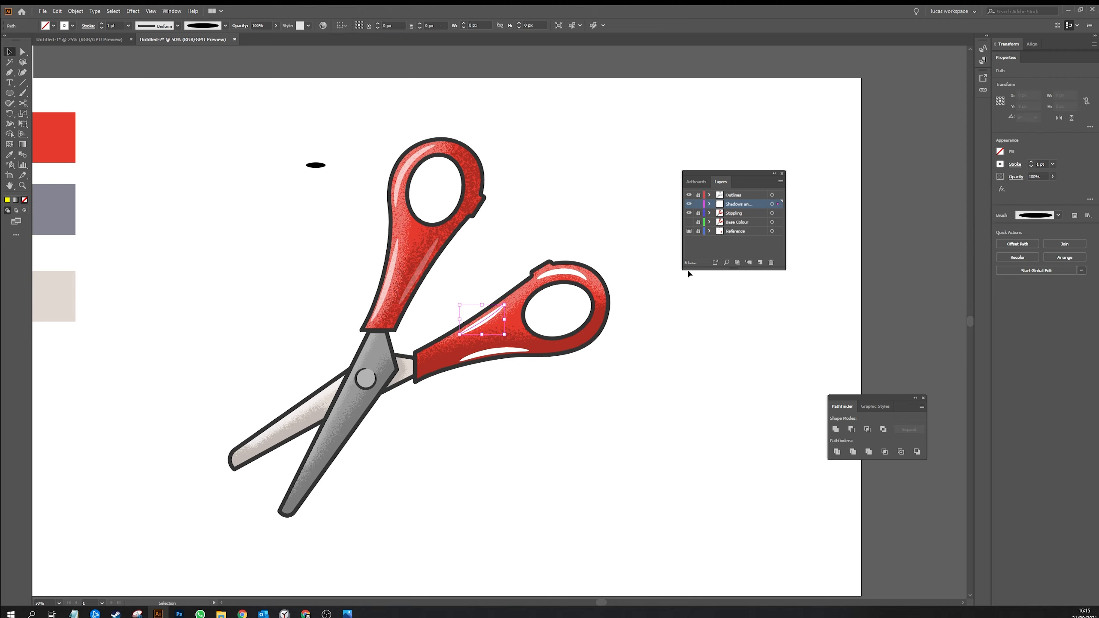
shift+click(558, 275)
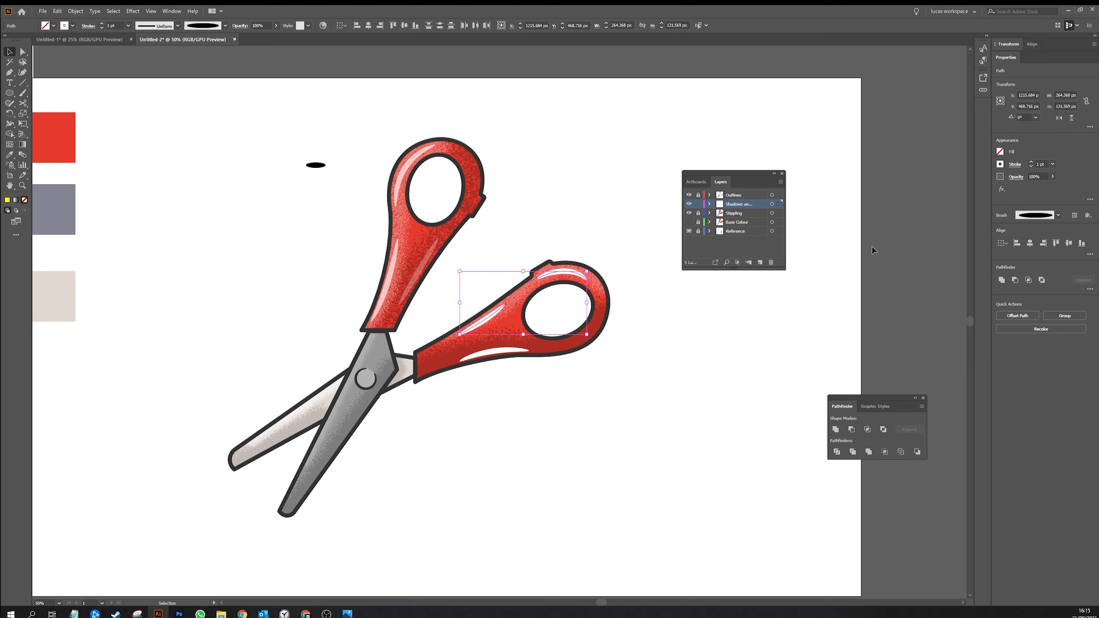
click(1058, 215)
click(1053, 176)
drag(1039, 188, 1037, 188)
click(568, 414)
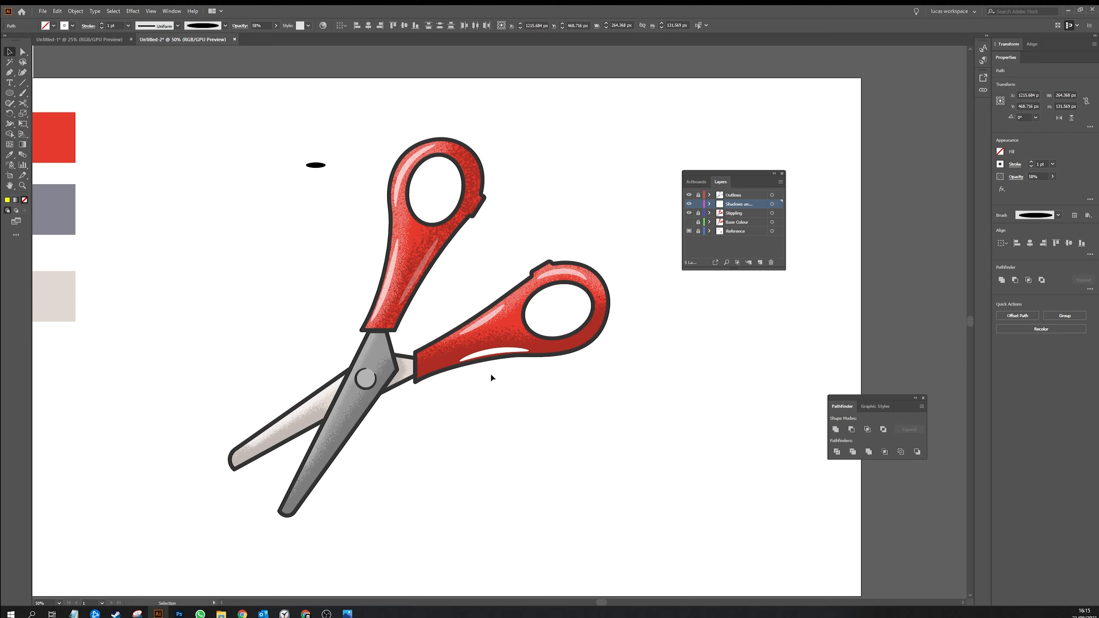
- Reduce the opacity of the white highlight along the lower handle's bottom edge to about 25%
click(500, 352)
click(1059, 215)
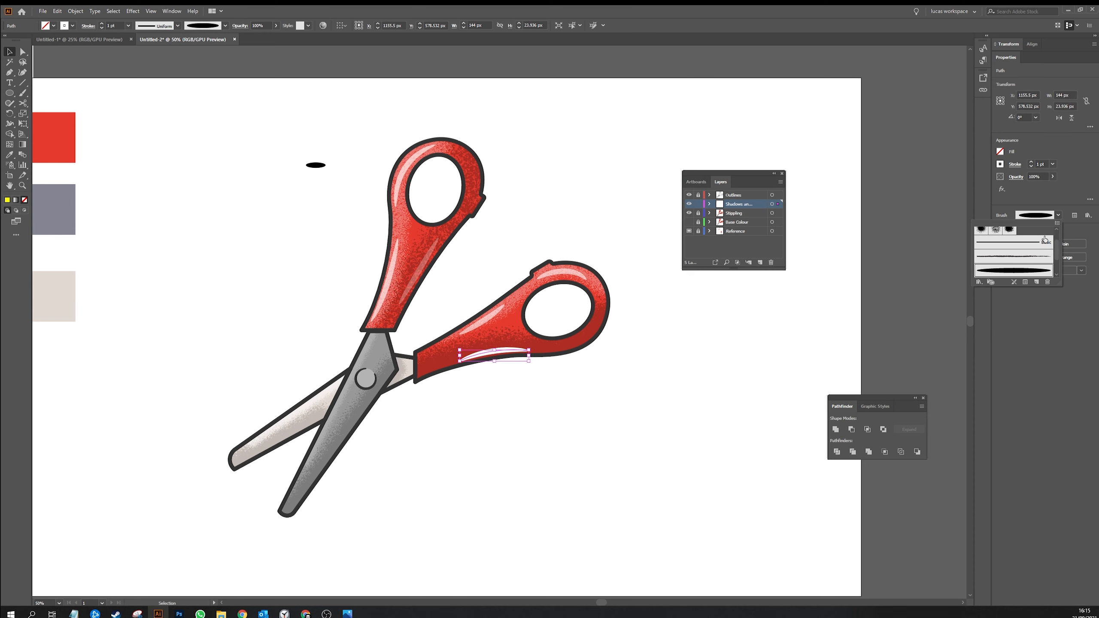
click(1053, 177)
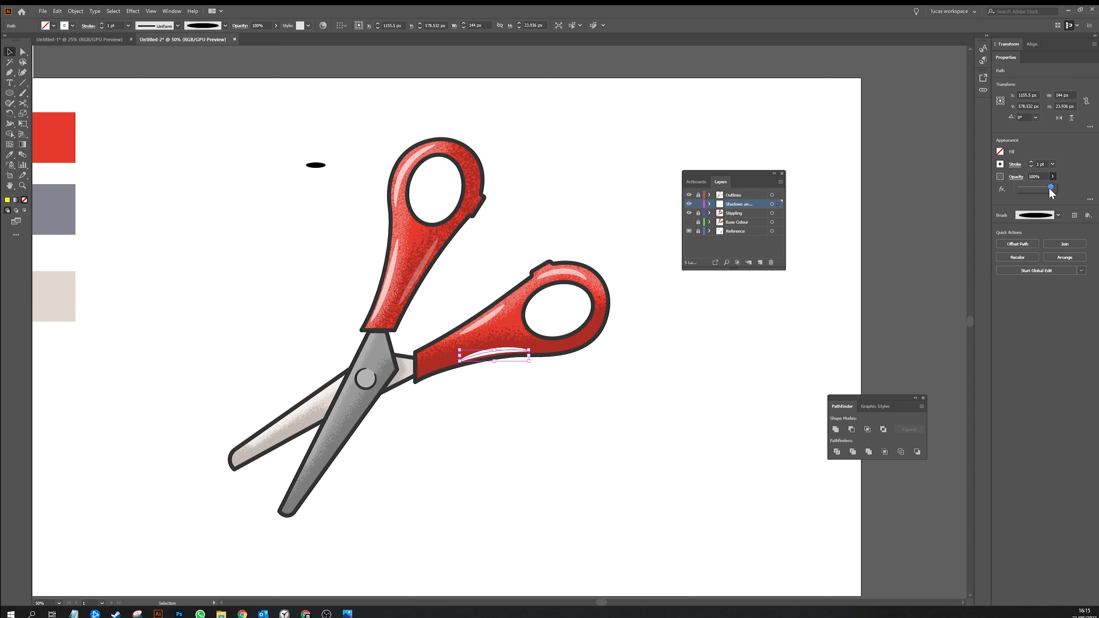
drag(1052, 186, 1027, 187)
click(760, 341)
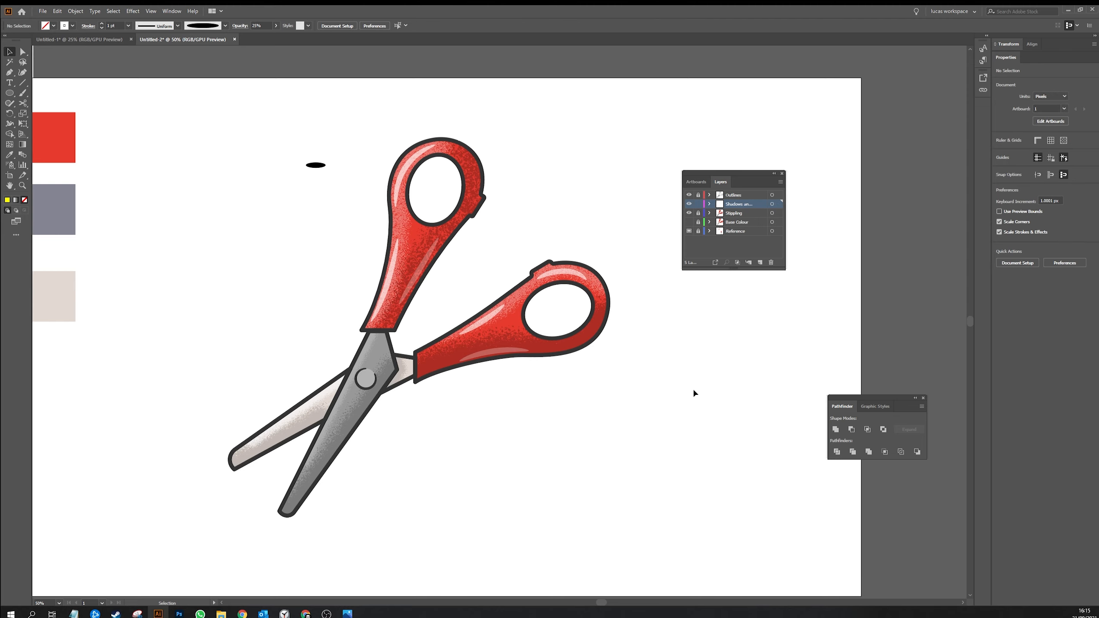
- Draw a thin triangular highlight path about 160 px wide and 300 px tall along the front blade's left edge with the Pen tool
drag(680, 407, 670, 361)
drag(562, 400, 571, 375)
key(p)
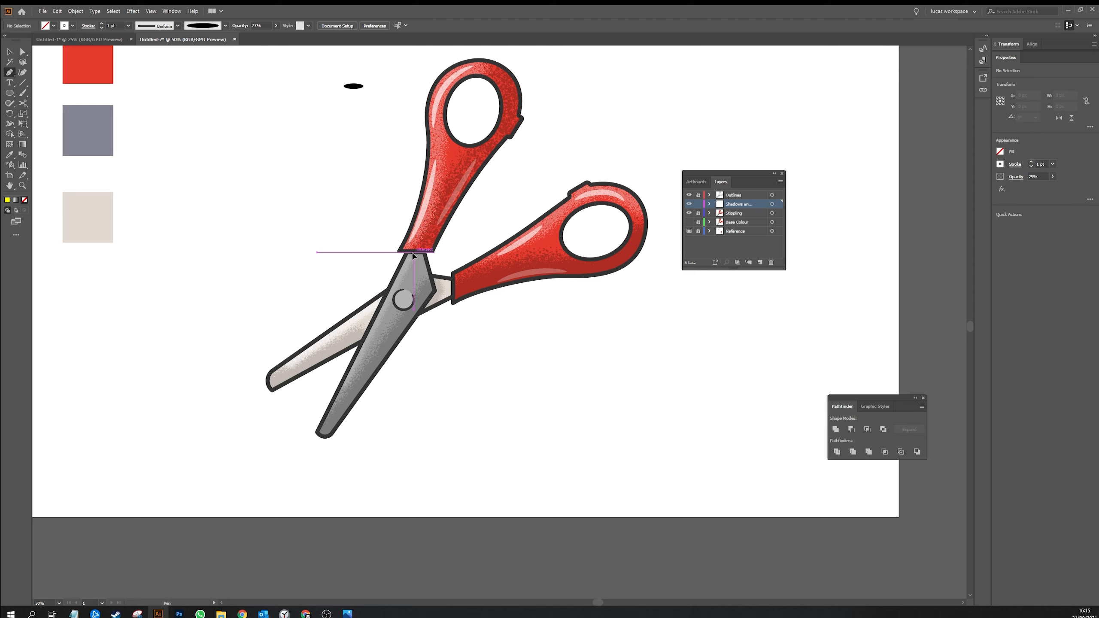
click(414, 252)
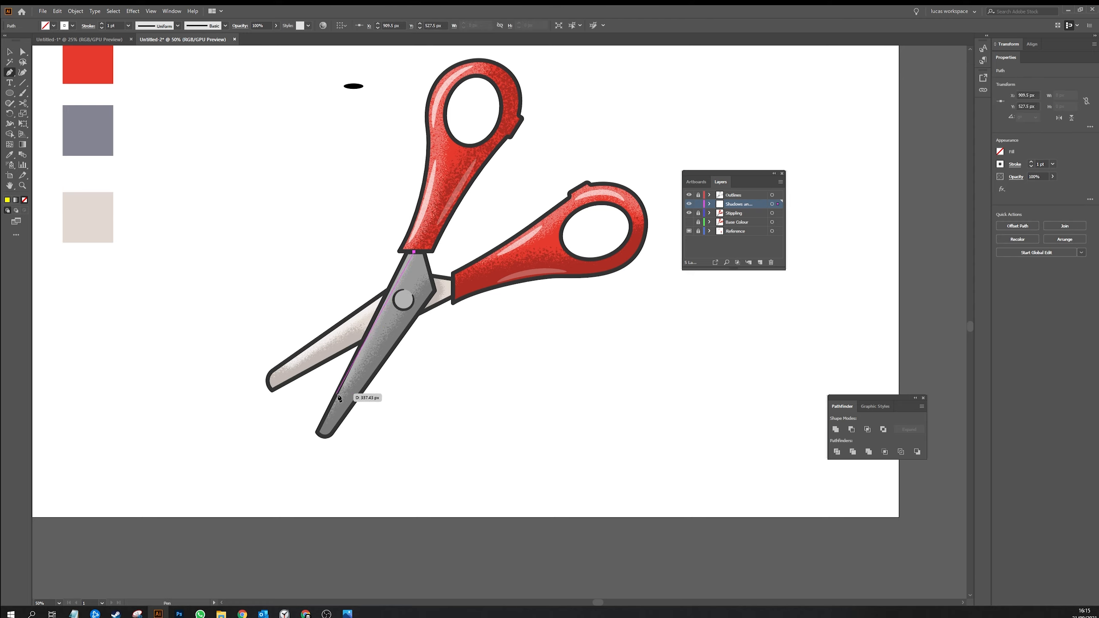
click(340, 399)
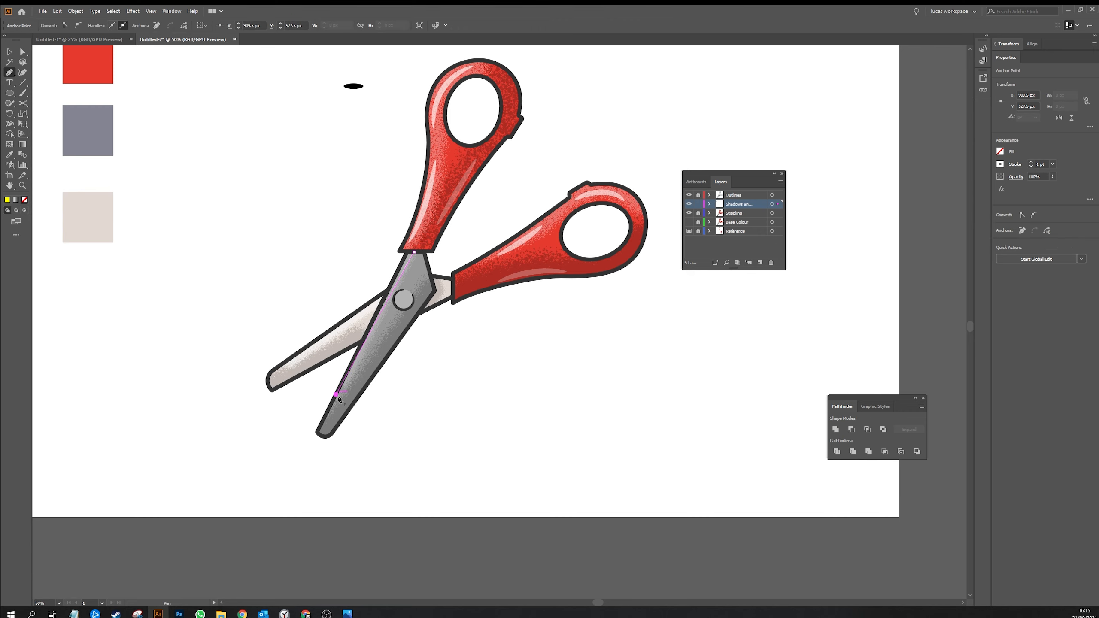
key(ctrl+equal)
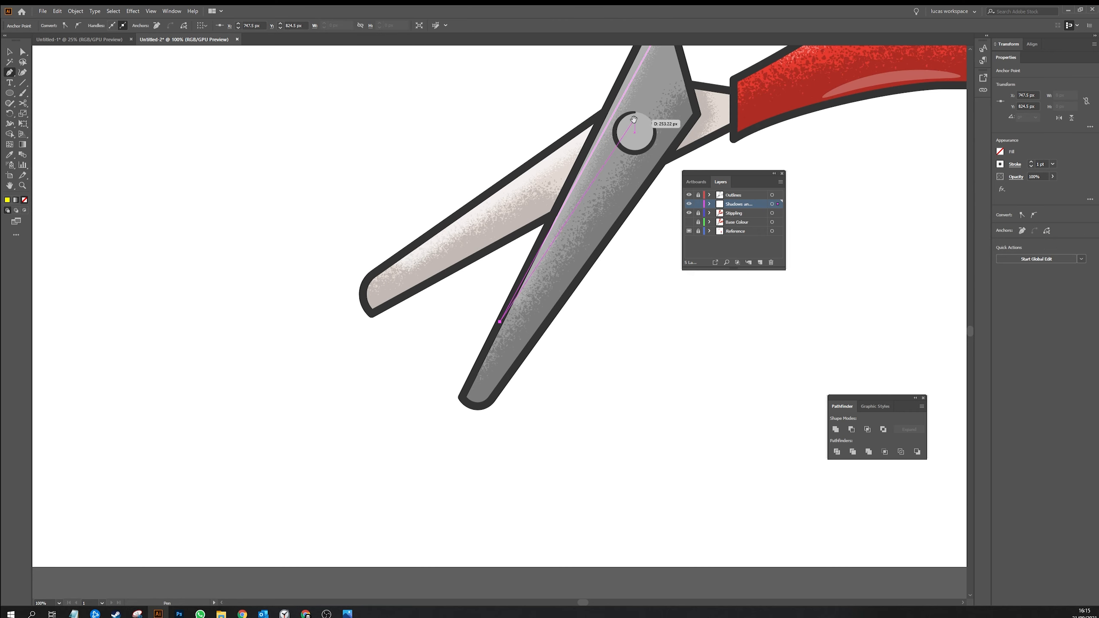
drag(635, 116, 516, 261)
click(526, 182)
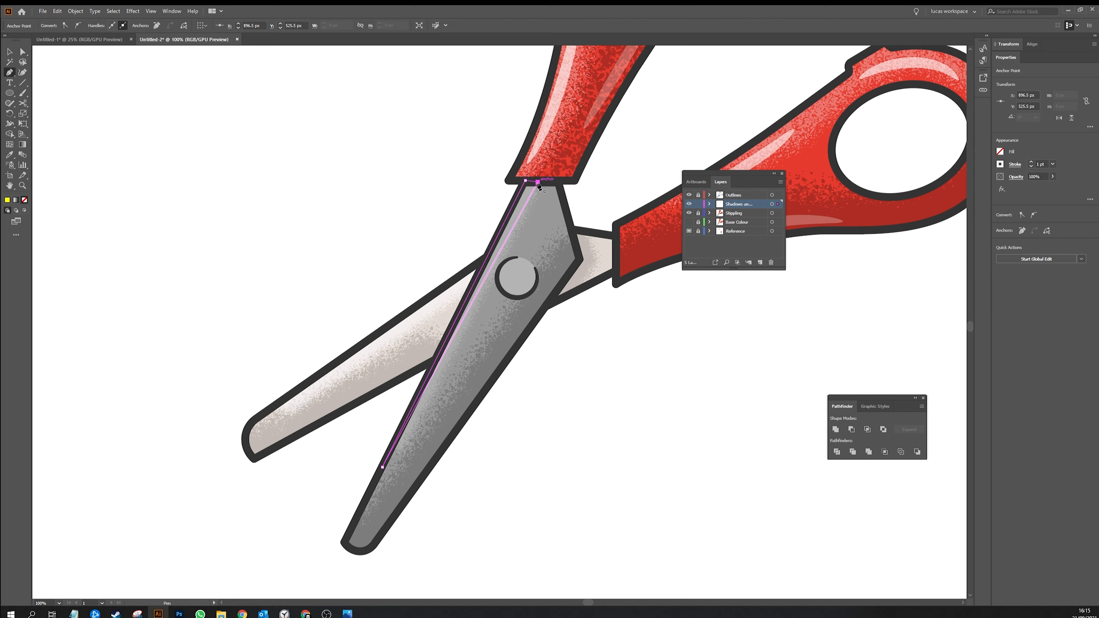
- Swap the front blade highlight to a white fill without stroke and shift its upper-right anchor point slightly
key(shift+x)
key(a)
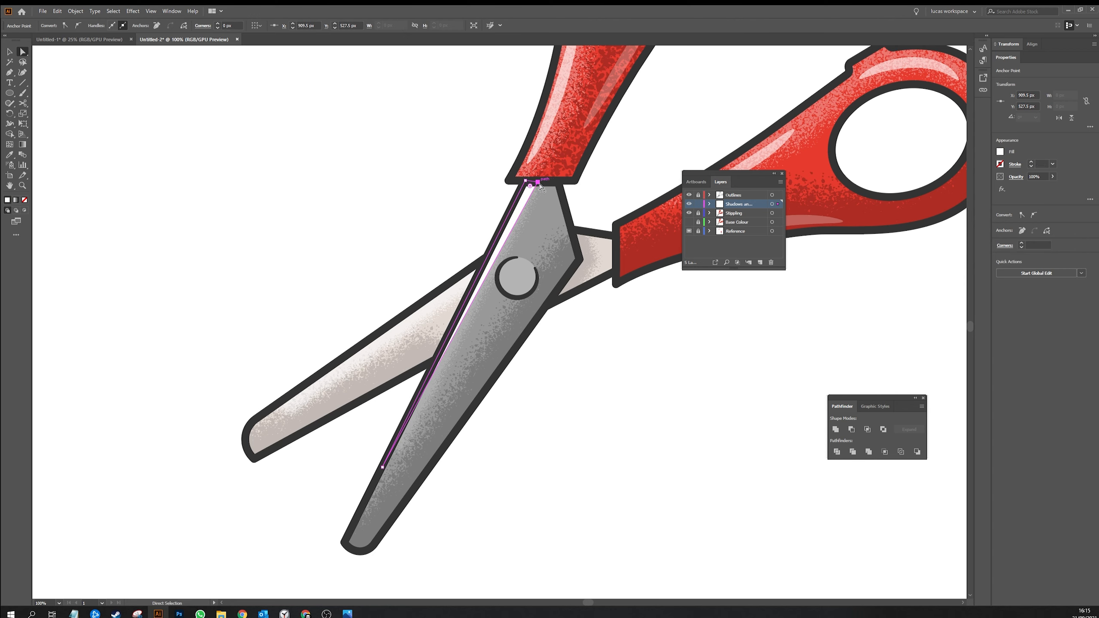
drag(540, 186, 539, 184)
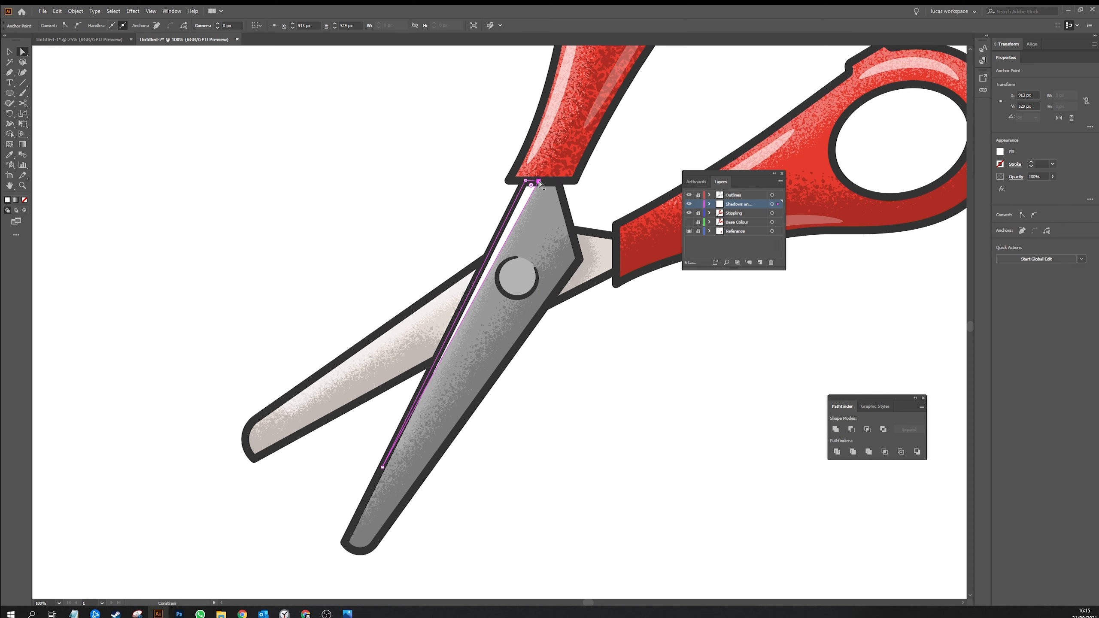
click(644, 368)
- Draw a white tapered highlight about 129 px wide and 95 px tall along the rear blade's upper edge with the Pen tool
drag(603, 403, 546, 360)
key(p)
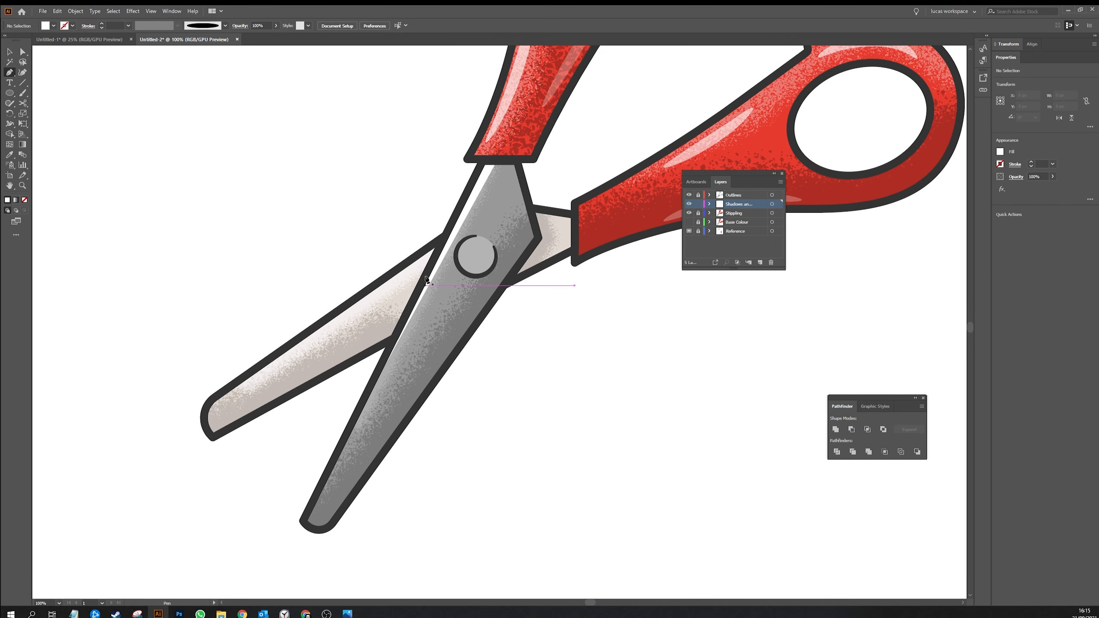
click(433, 258)
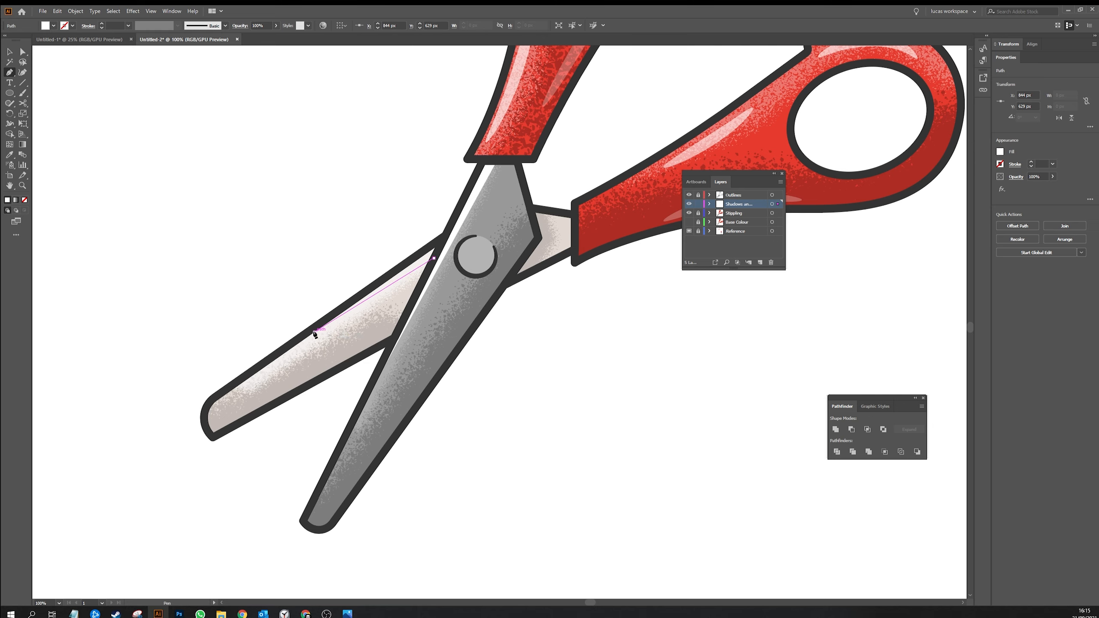
click(315, 331)
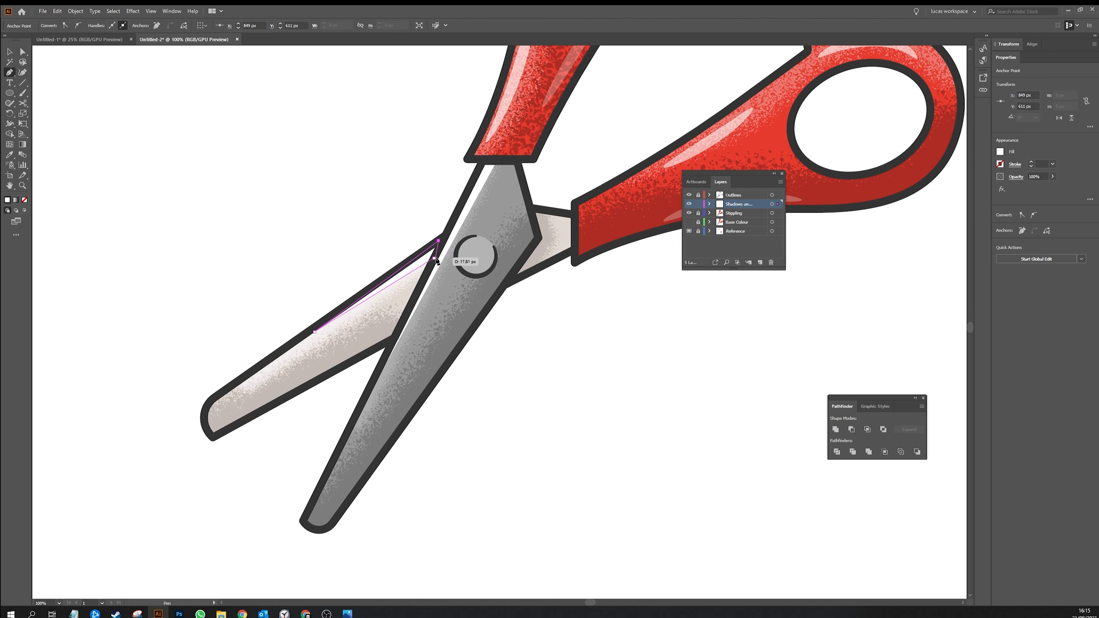
click(434, 259)
key(i)
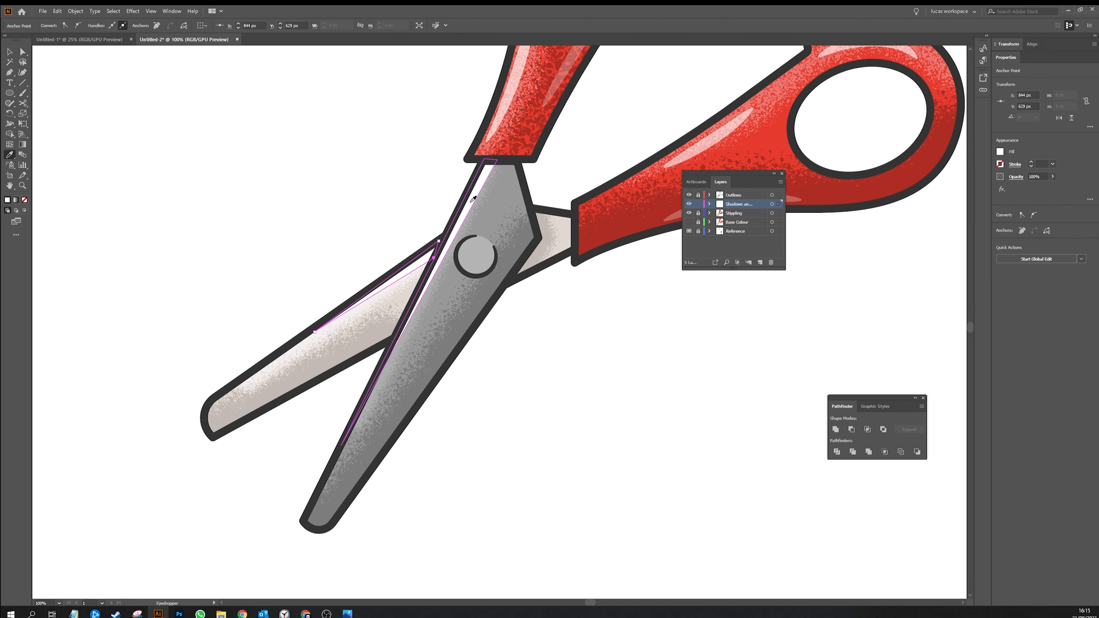
key(c)
key(v)
click(559, 335)
drag(413, 297, 398, 319)
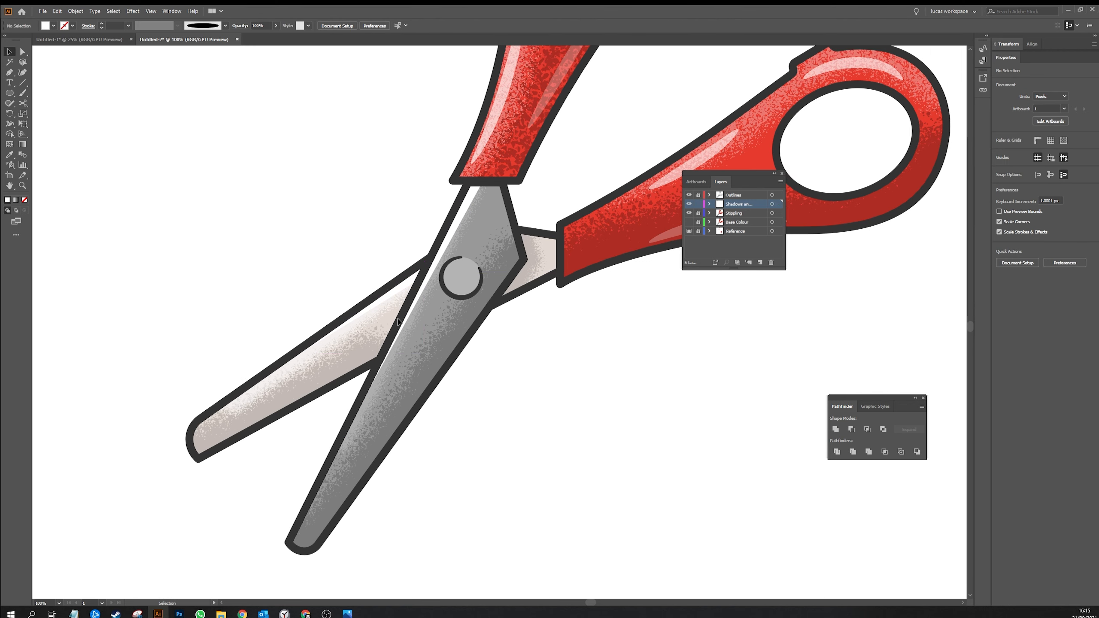
click(394, 294)
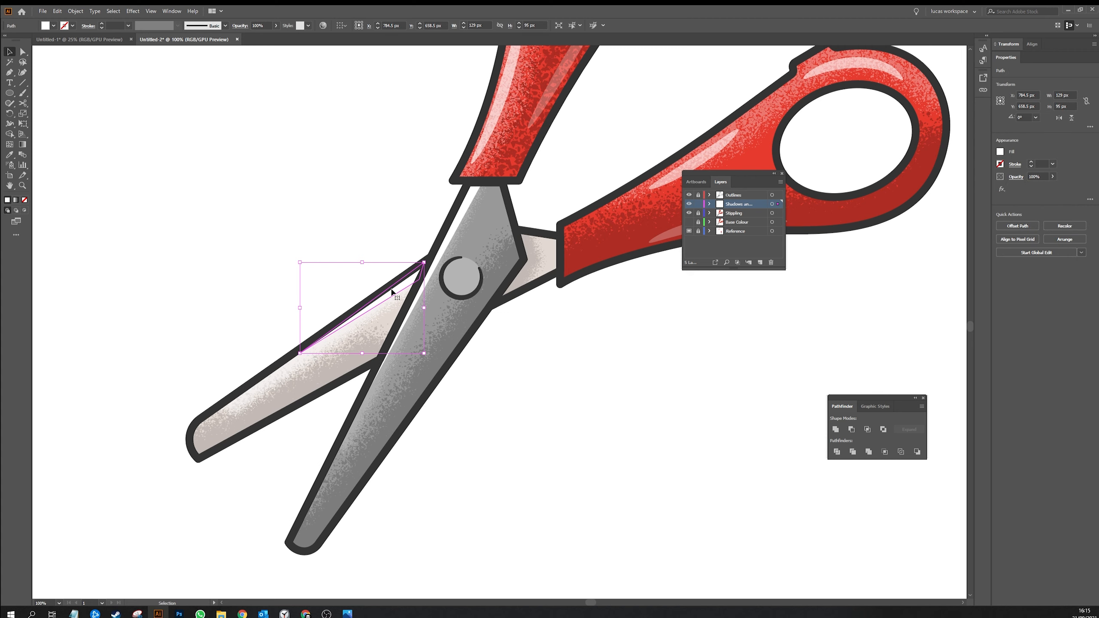
click(667, 361)
- Draw a black-filled angled shadow about 40 px wide and 73 px tall beside the front blade's right corner, over the beige section, with the Pen tool
drag(663, 363, 514, 391)
key(ctrl+plus)
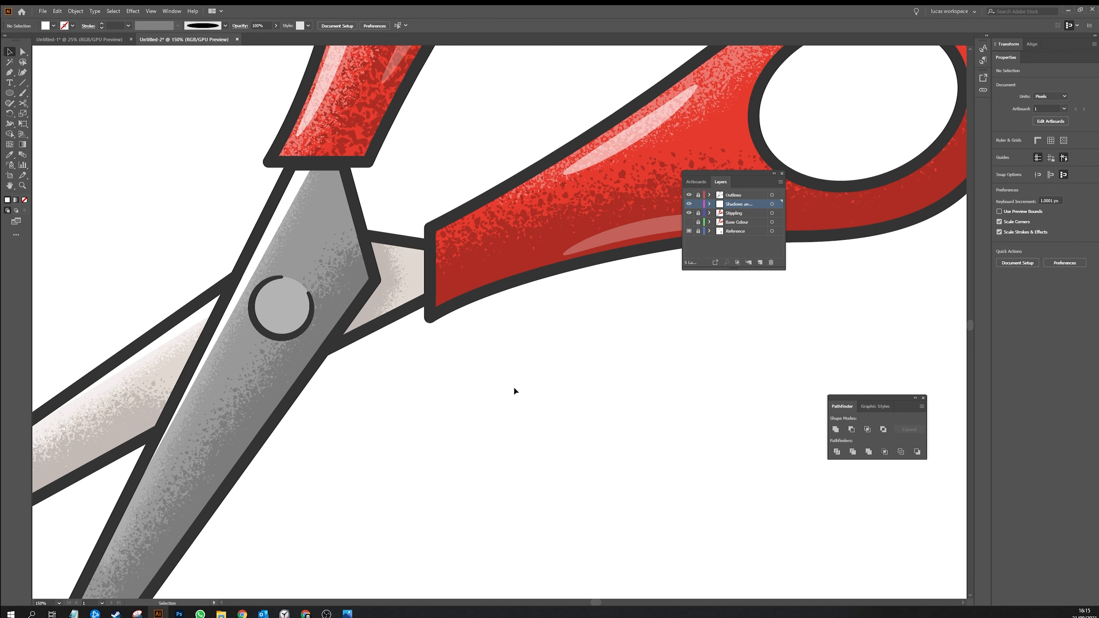
key(p)
shift+click(45, 27)
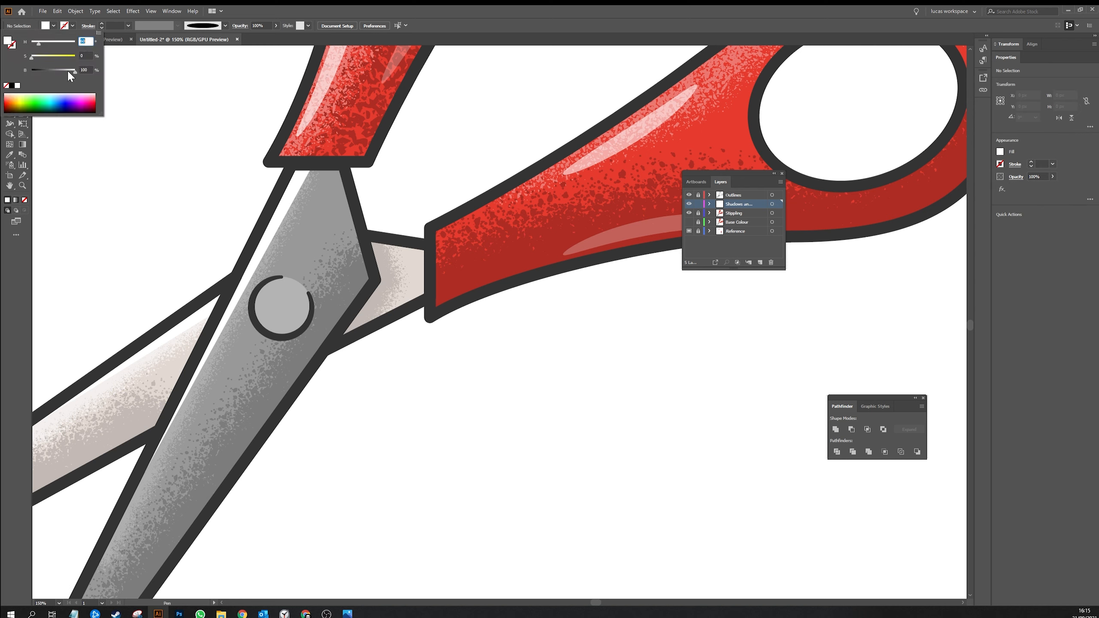
click(12, 86)
click(453, 374)
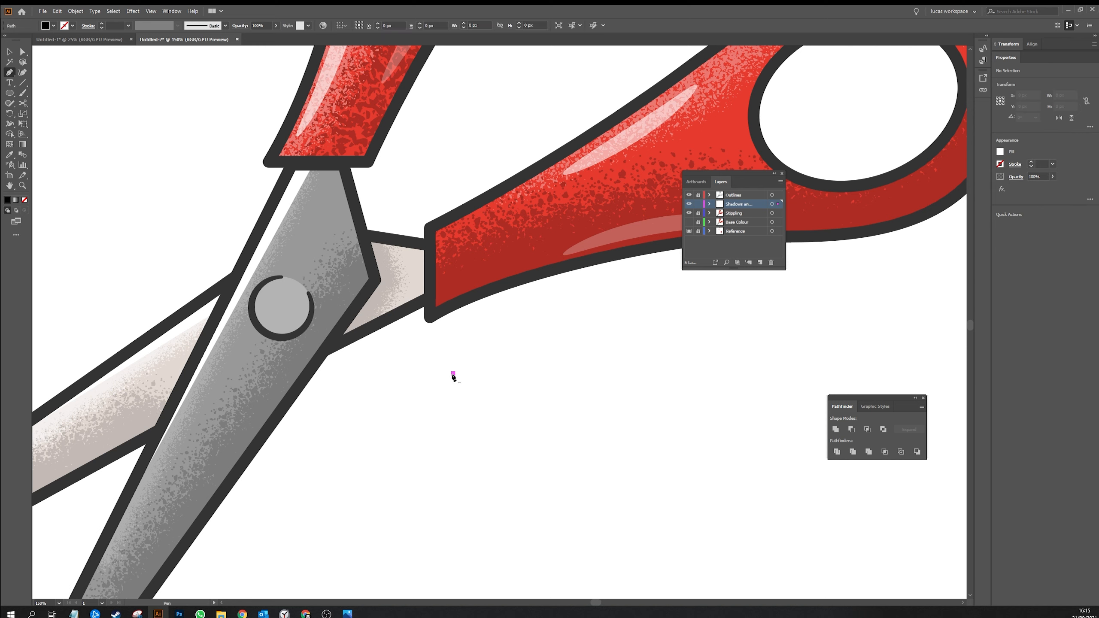
click(379, 238)
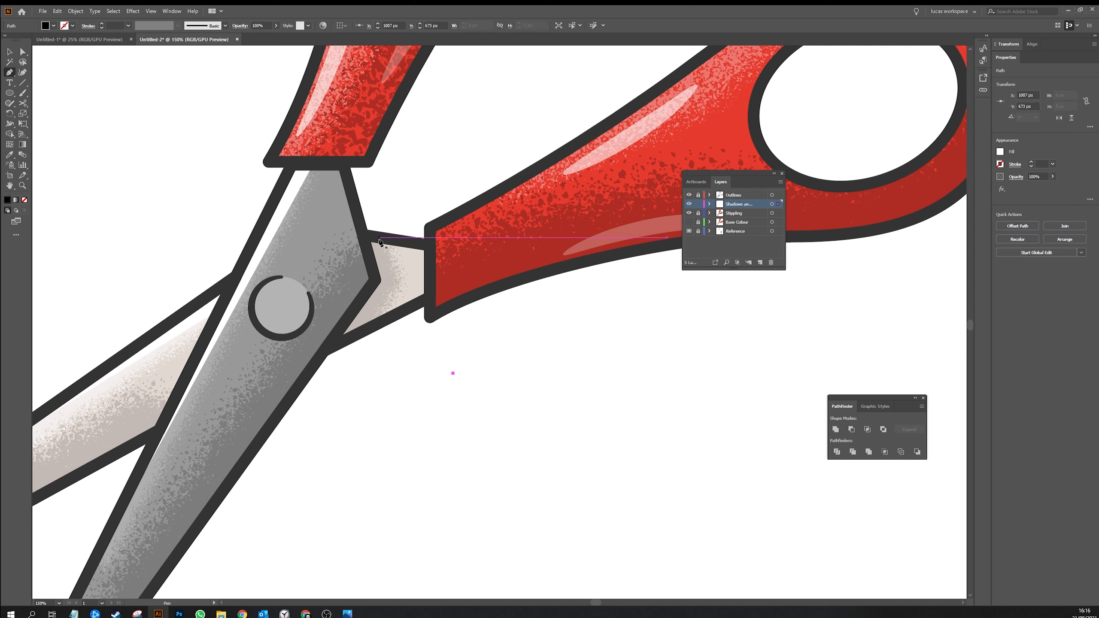
click(390, 281)
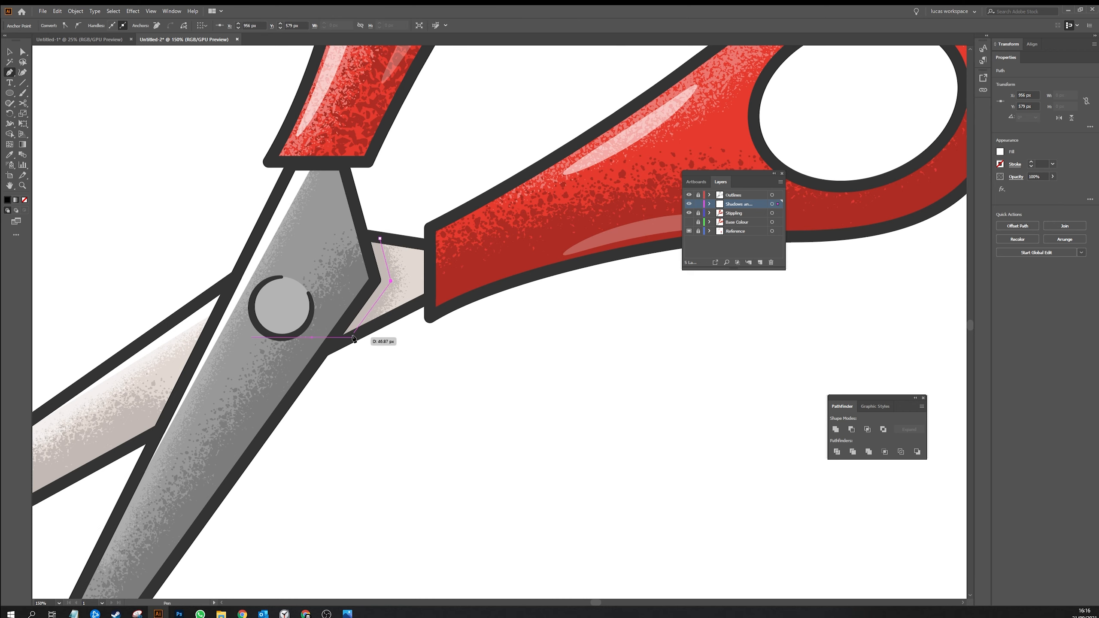
click(353, 337)
click(331, 340)
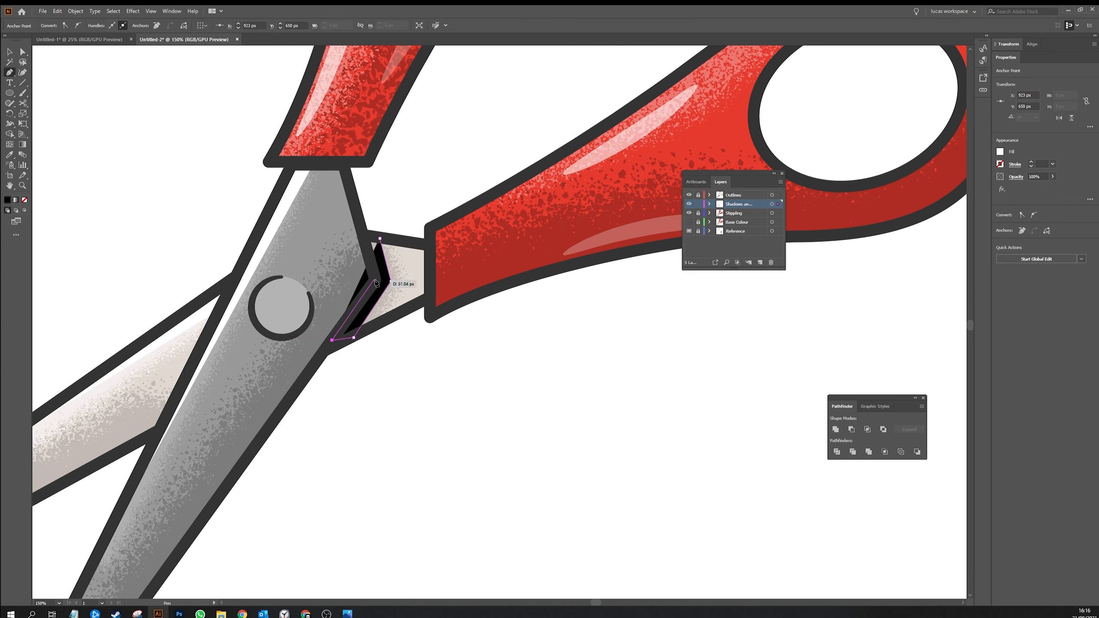
click(376, 277)
click(366, 235)
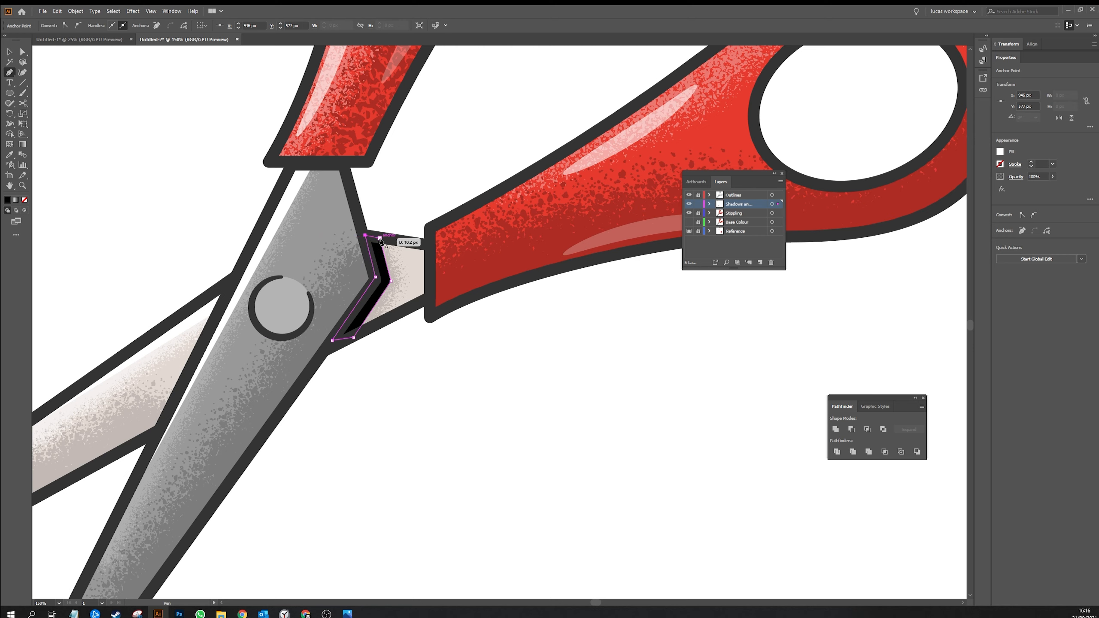
click(379, 238)
- Slightly round the elbow corners of the black shadow shape beside the front blade
key(a)
click(458, 372)
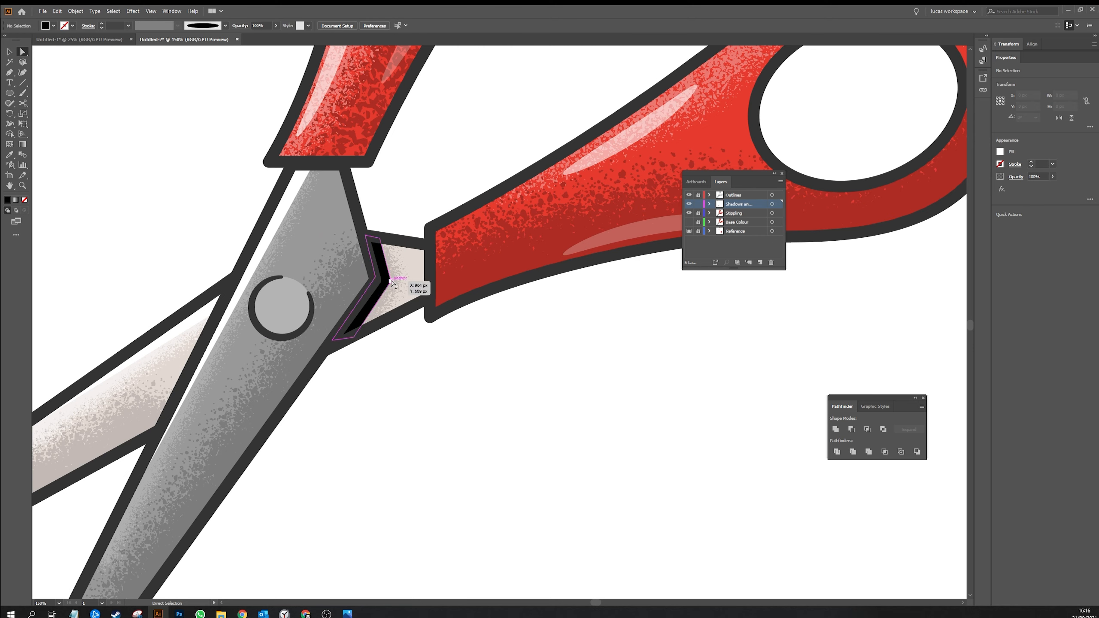
click(388, 285)
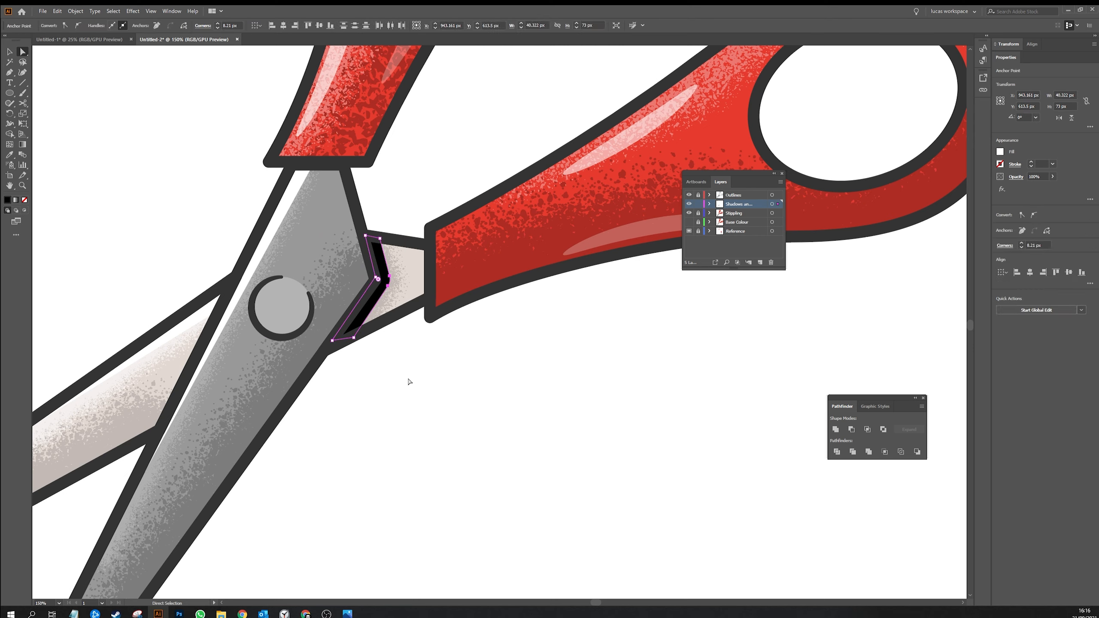
- Reduce the opacity of the black shadow shape on the beige section to 17%
key(v)
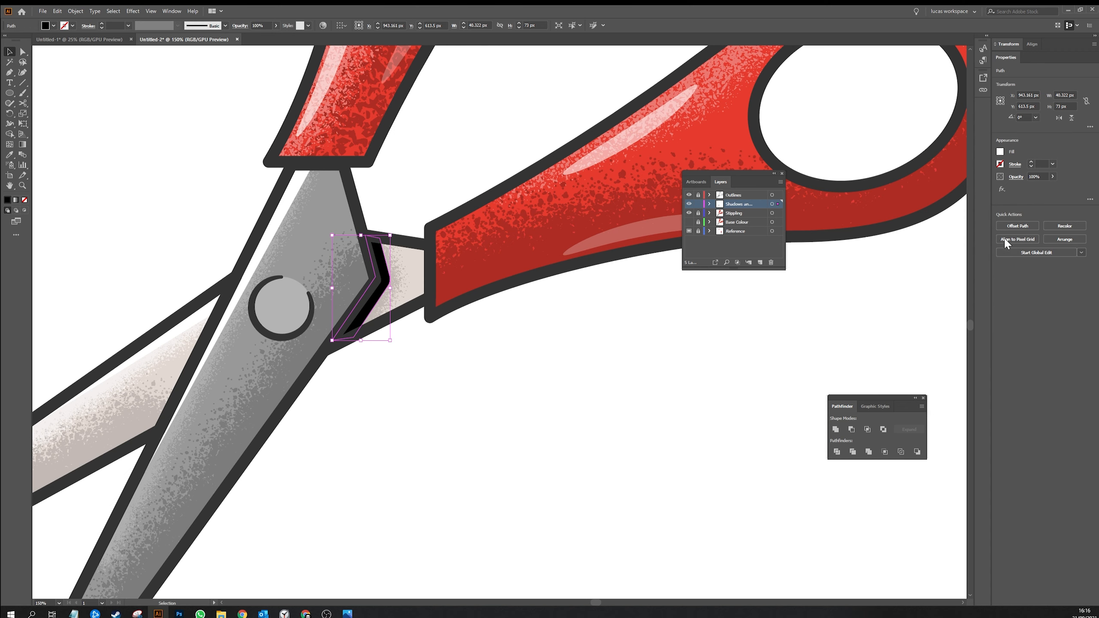
click(1052, 176)
drag(1055, 187, 1021, 185)
click(476, 407)
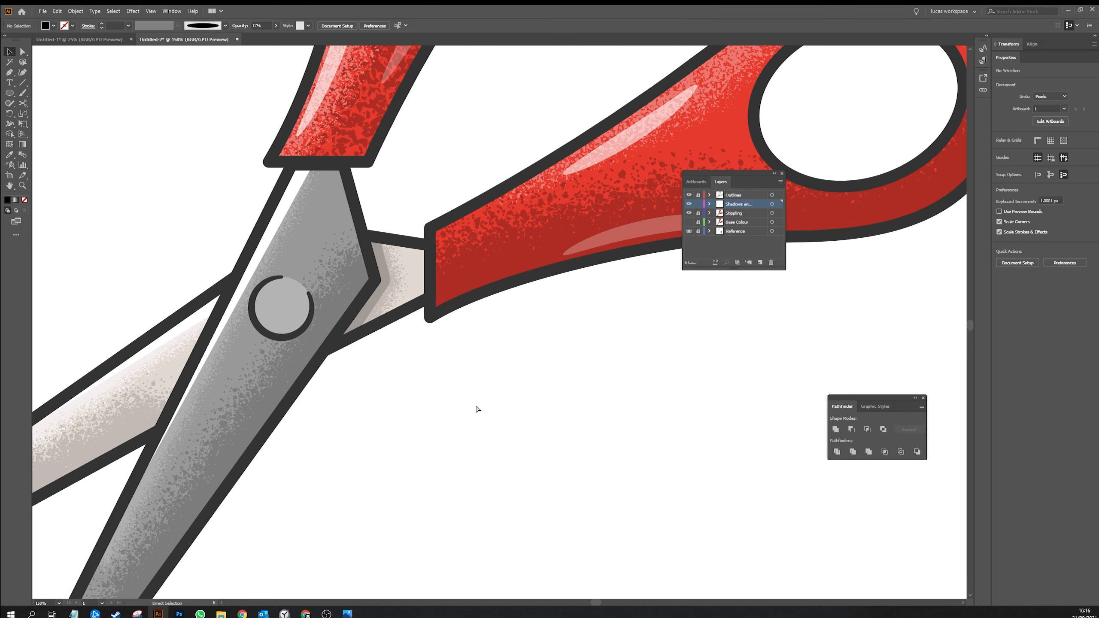
key(ctrl+minus)
key(ctrl+minus)
drag(427, 415, 449, 379)
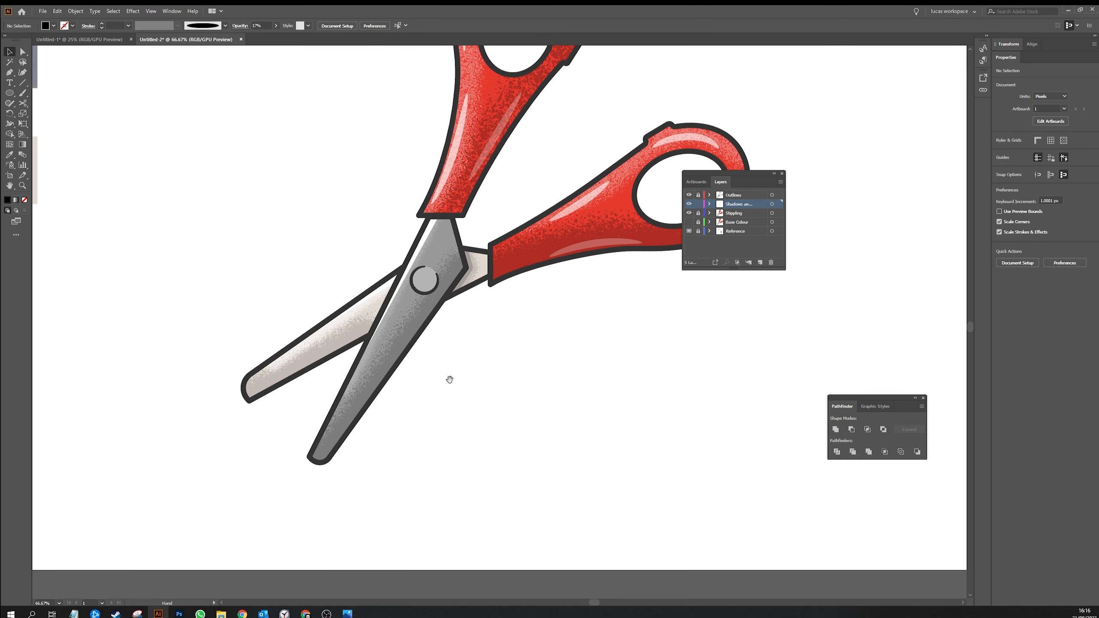
- Draw a thin black-filled shadow about 187 px wide and 245 px tall along the front blade's lower edge with the Pen tool
key(p)
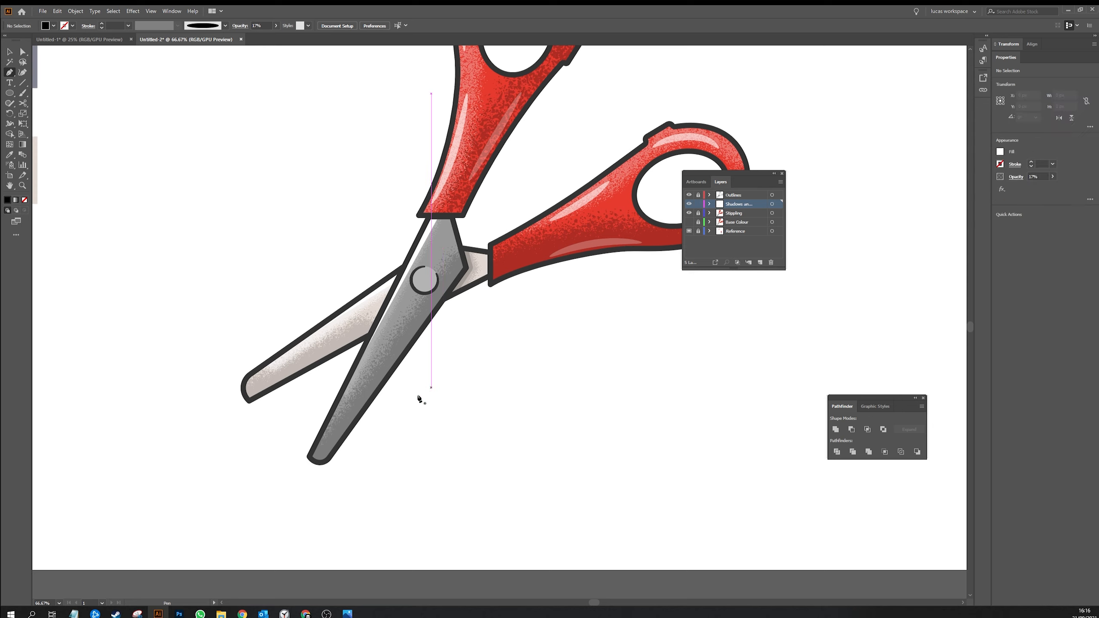
click(318, 461)
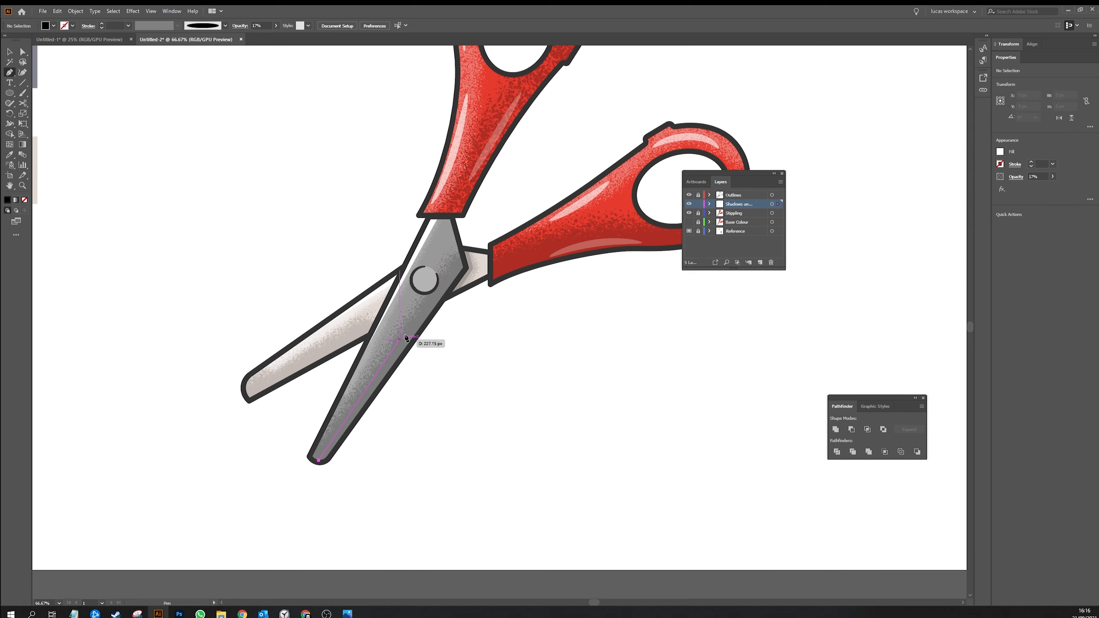
click(439, 305)
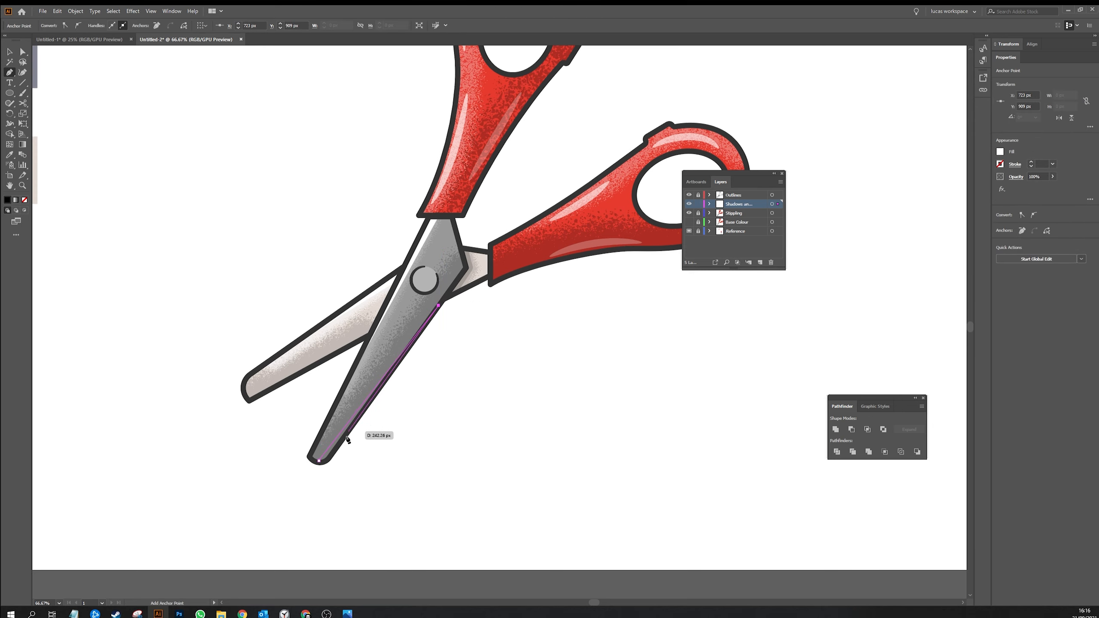
click(326, 461)
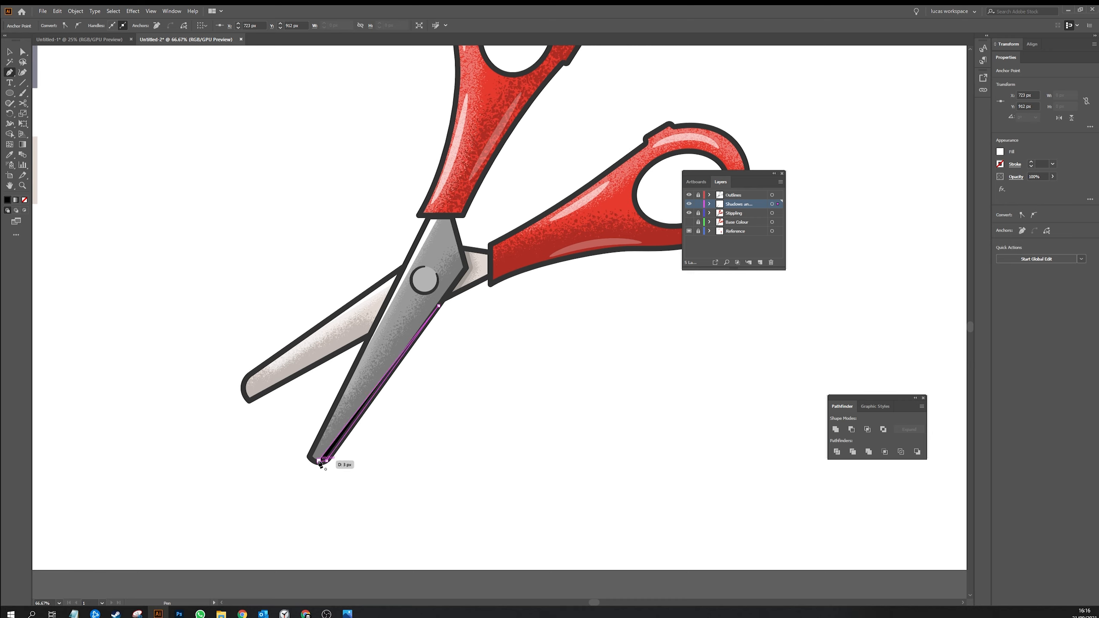
key(v)
click(394, 451)
click(371, 396)
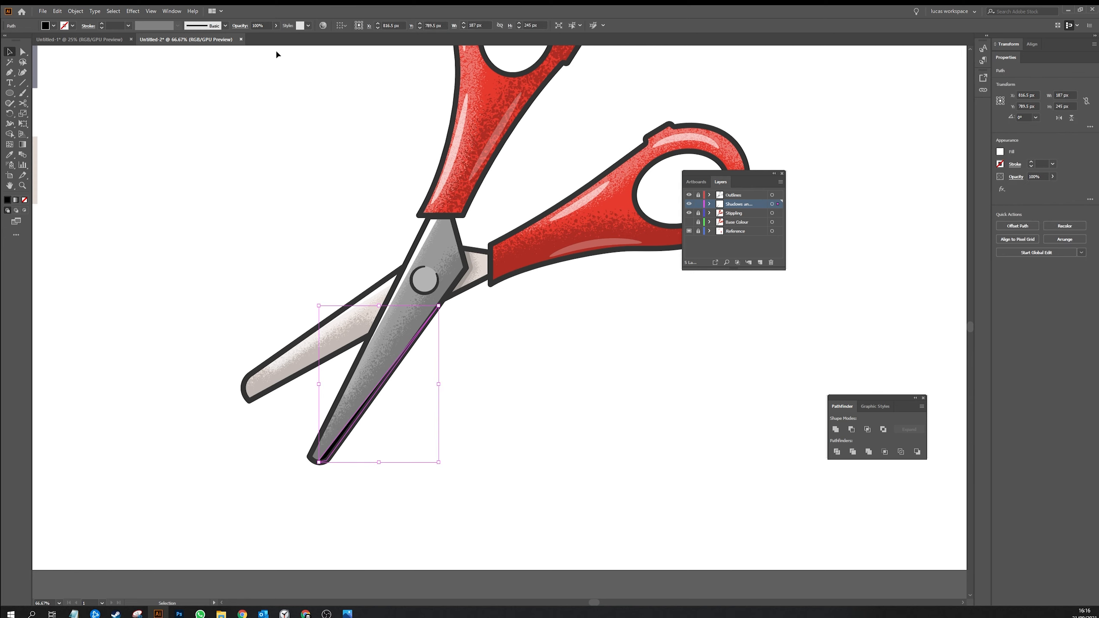
- Reduce the opacity of the thin black shadow along the front blade's lower edge to 34%
click(276, 26)
drag(276, 37, 254, 37)
click(520, 371)
- Draw a curved black stroke about 99 px wide and 60 px tall along the lower handle loop's outer edge and apply the tapered ellipse brush
drag(571, 350, 452, 404)
key(ctrl+plus)
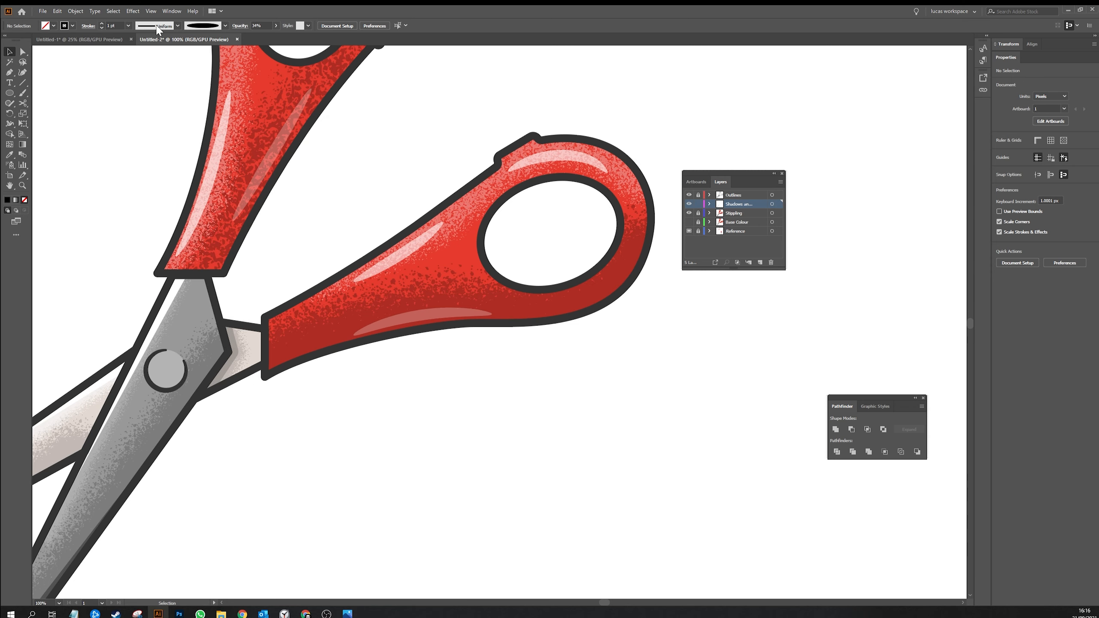
key(p)
click(353, 311)
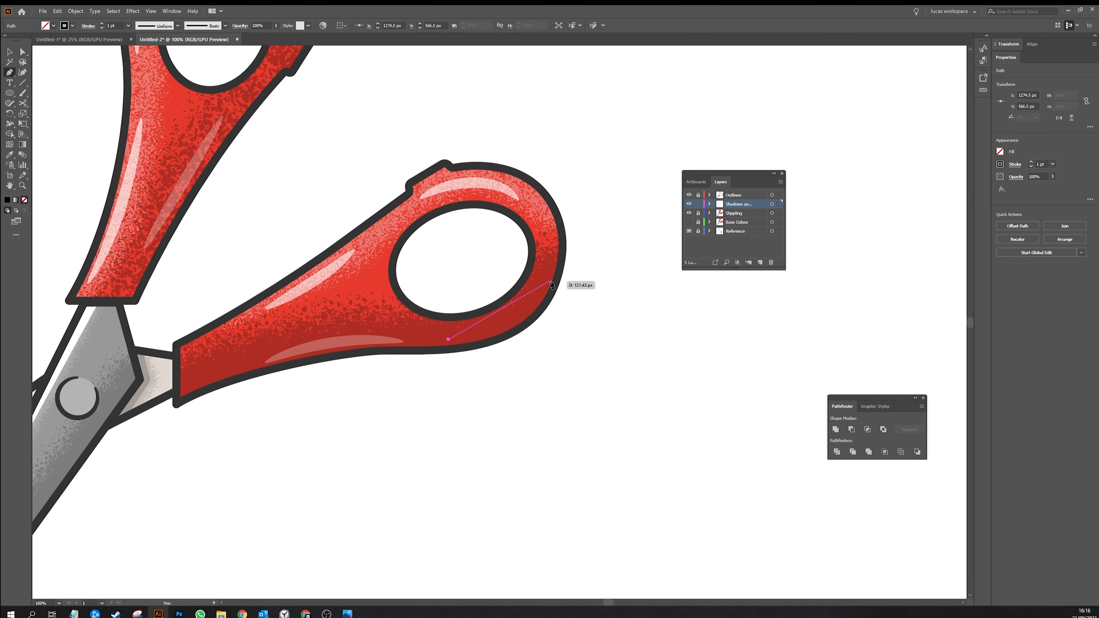
drag(545, 283, 549, 245)
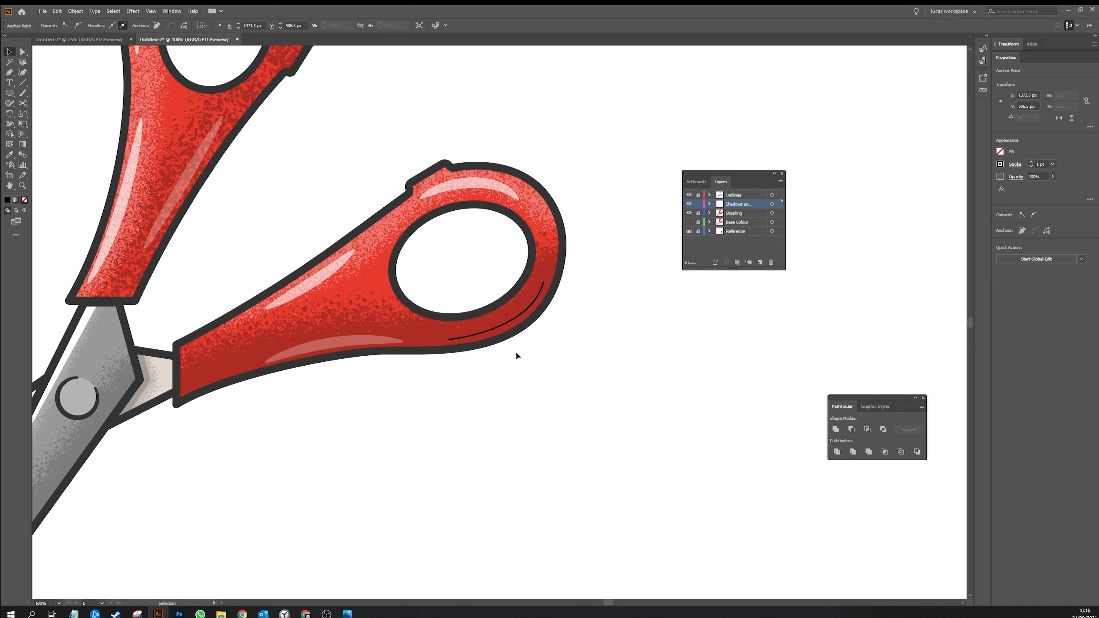
key(v)
click(225, 25)
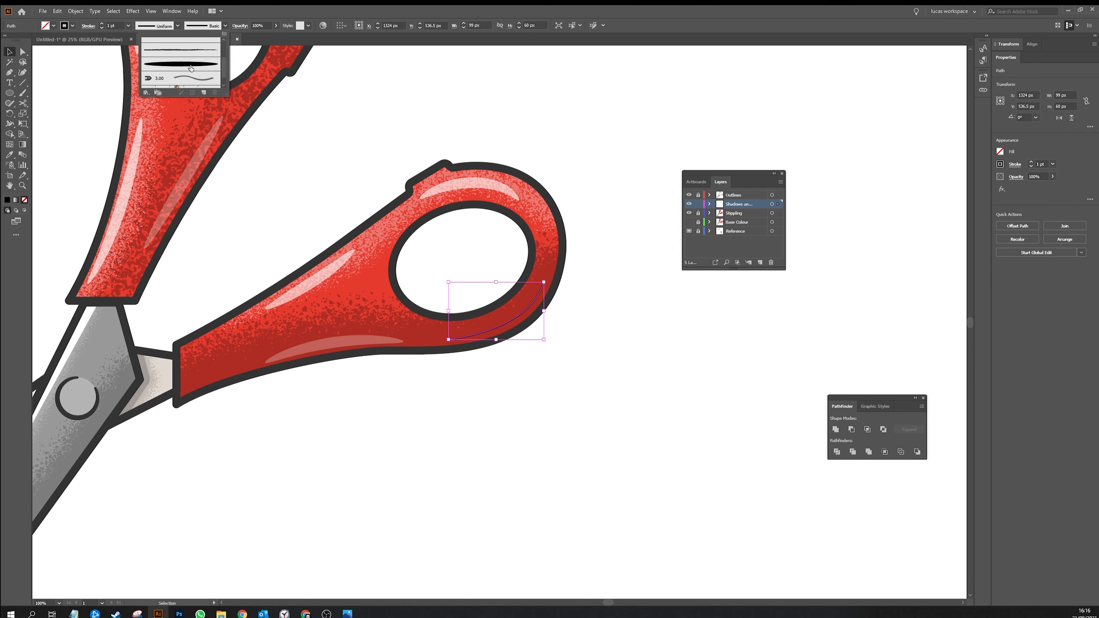
click(191, 65)
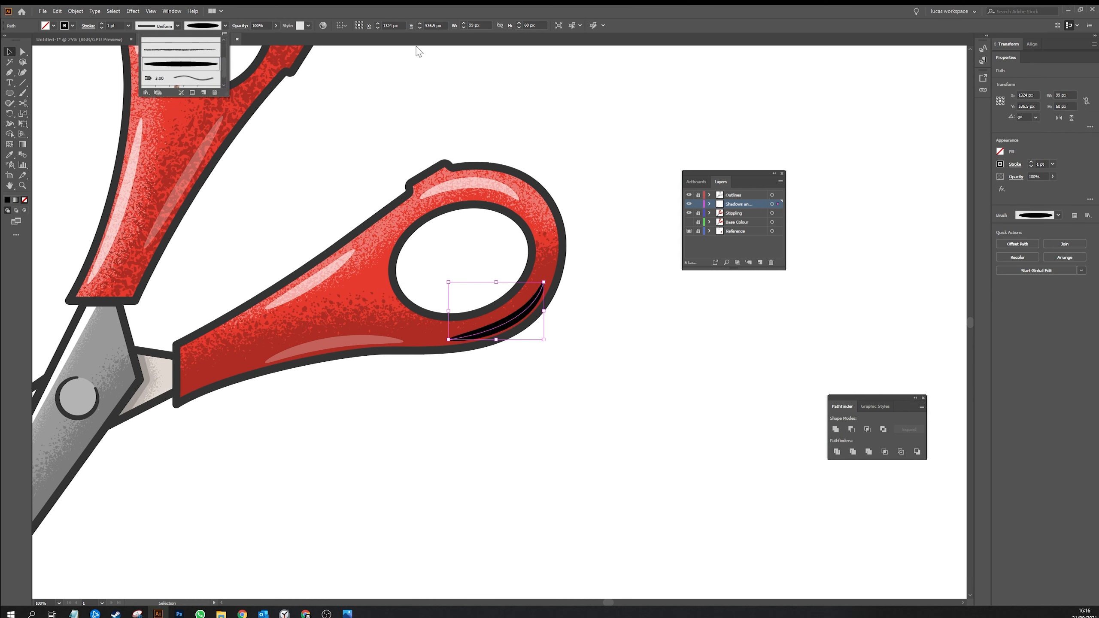
- Reduce the opacity of the lower handle loop's curved shadow stroke to 33%
click(276, 26)
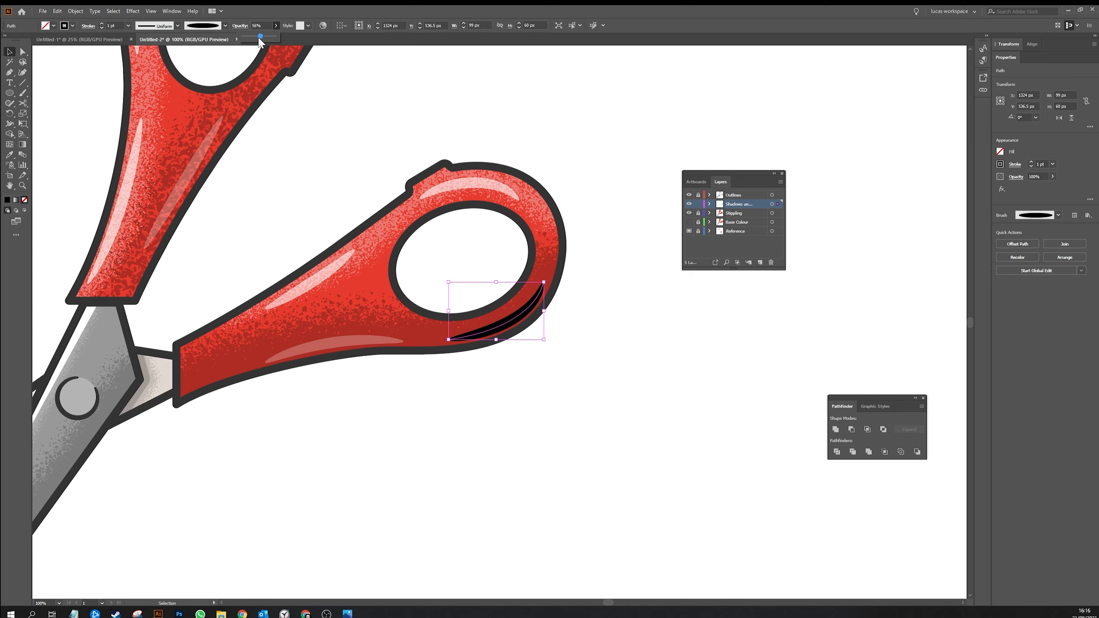
drag(272, 36, 253, 37)
click(505, 128)
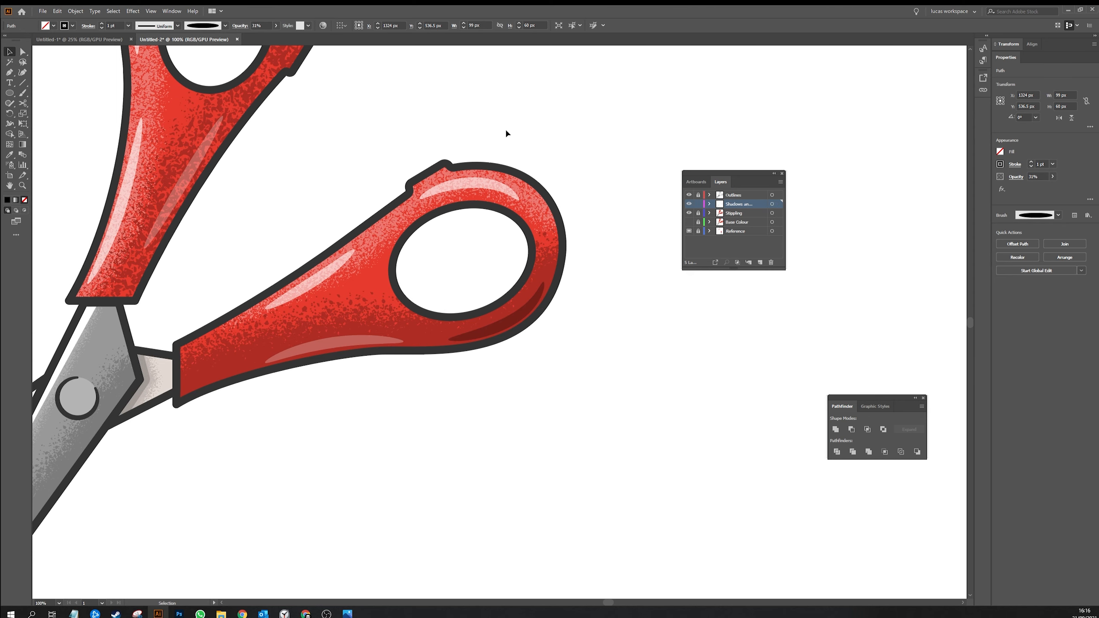
- Draw a curved black stroke about 24 px wide and 106 px tall on the upper handle loop's right side and apply the tapered ellipse brush
mouse_move(387, 222)
mouse_down()
mouse_move(472, 229)
mouse_move(486, 253)
mouse_move(473, 282)
mouse_move(480, 344)
mouse_up()
key(p)
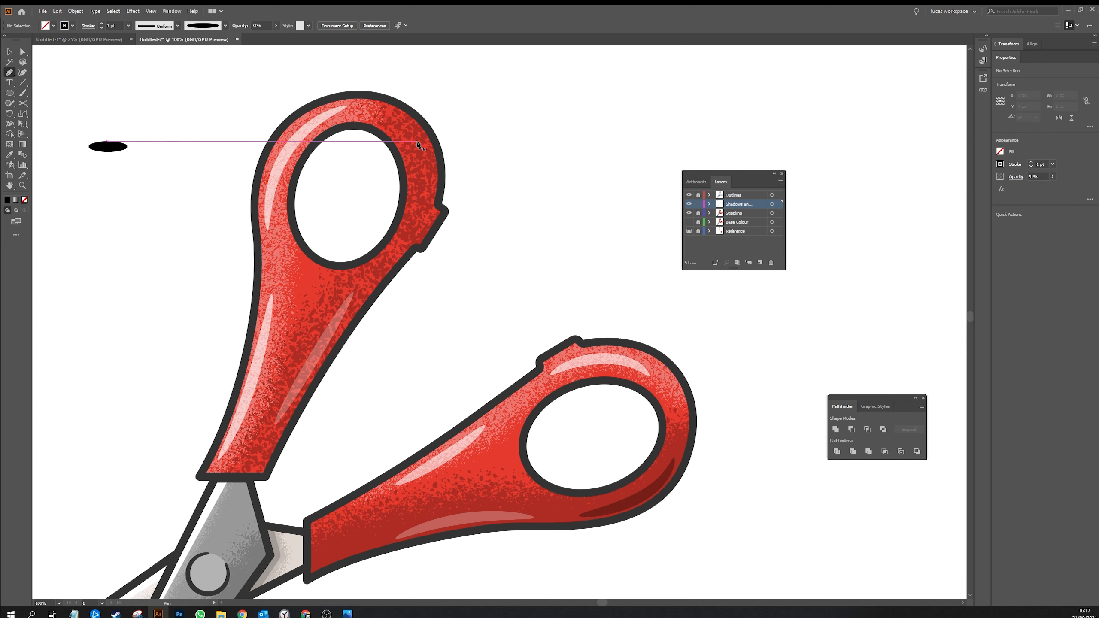
click(417, 142)
drag(403, 244, 363, 305)
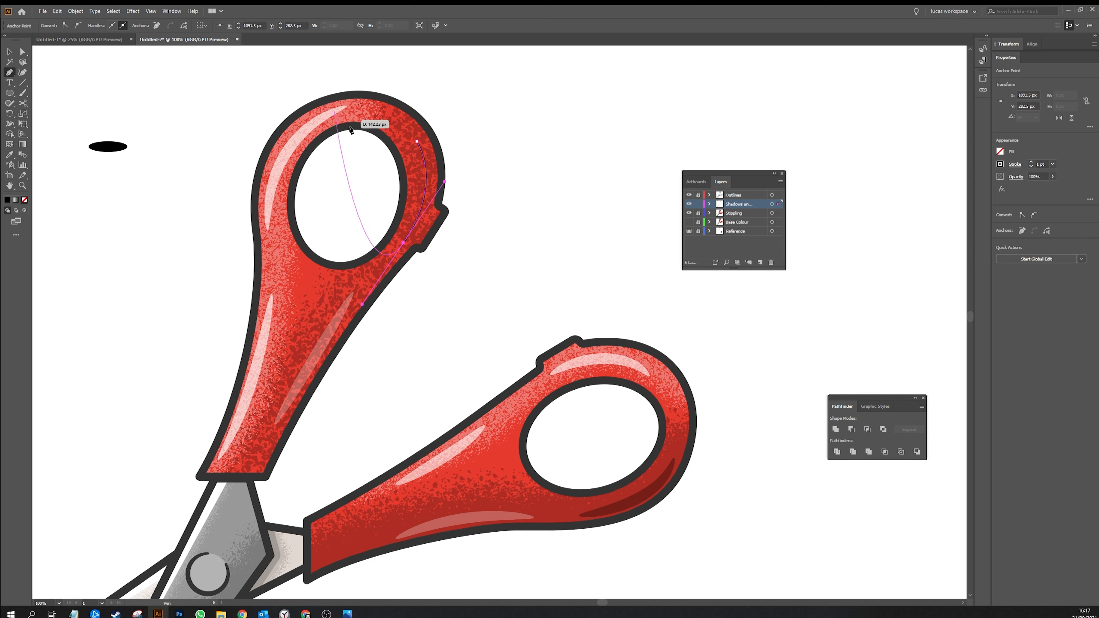
key(v)
click(491, 313)
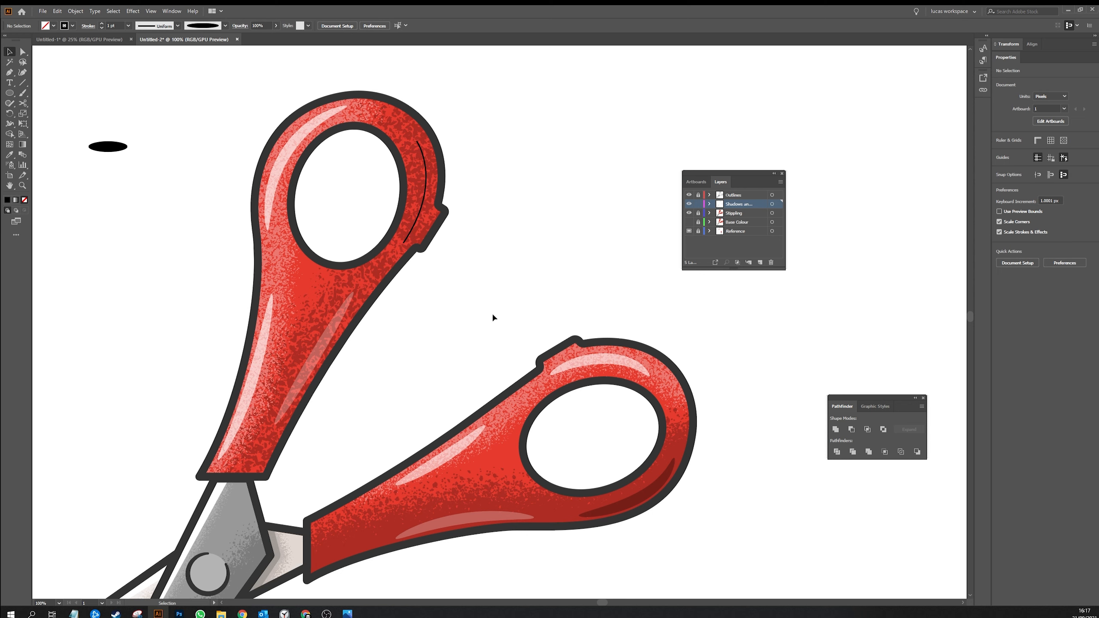
click(415, 234)
click(224, 26)
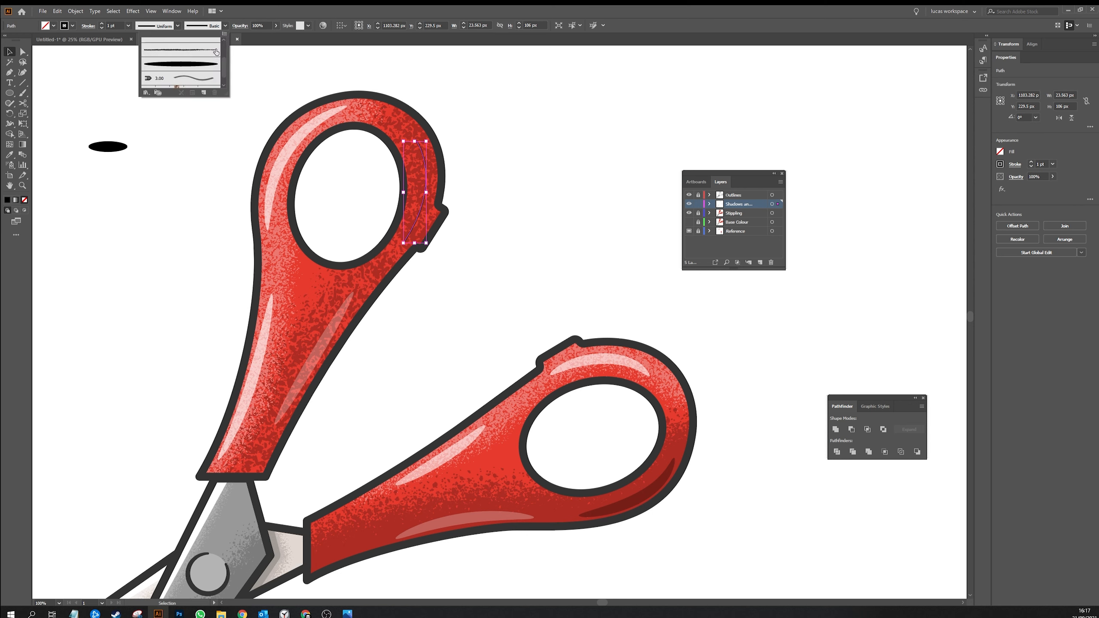
click(207, 67)
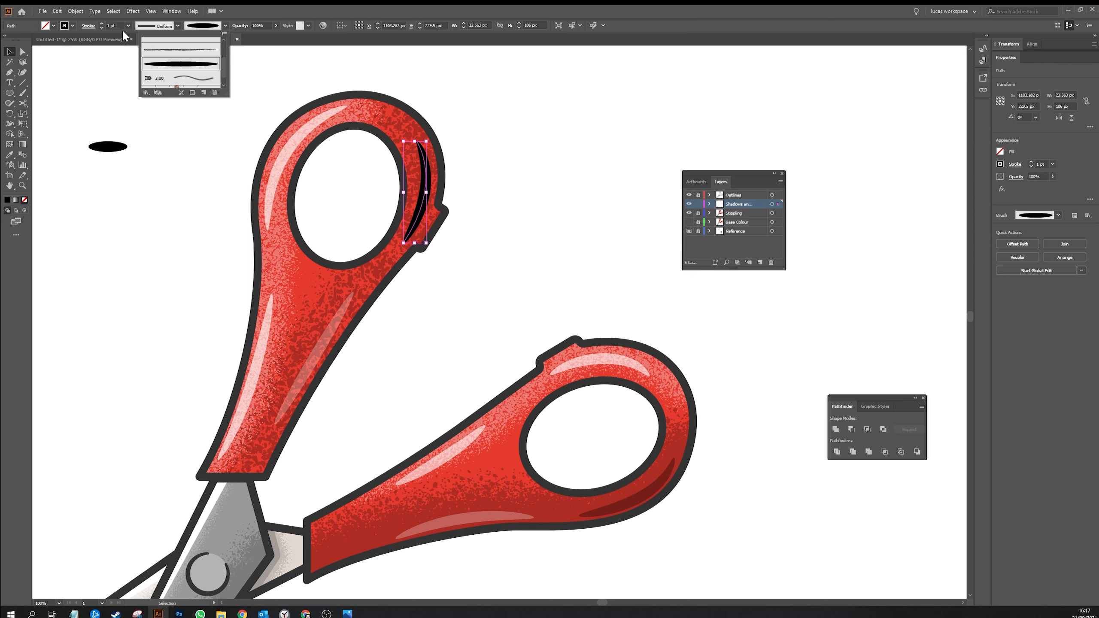
- Reduce the opacity of the upper handle loop's curved shadow stroke to about 42%
click(275, 26)
drag(276, 37, 257, 37)
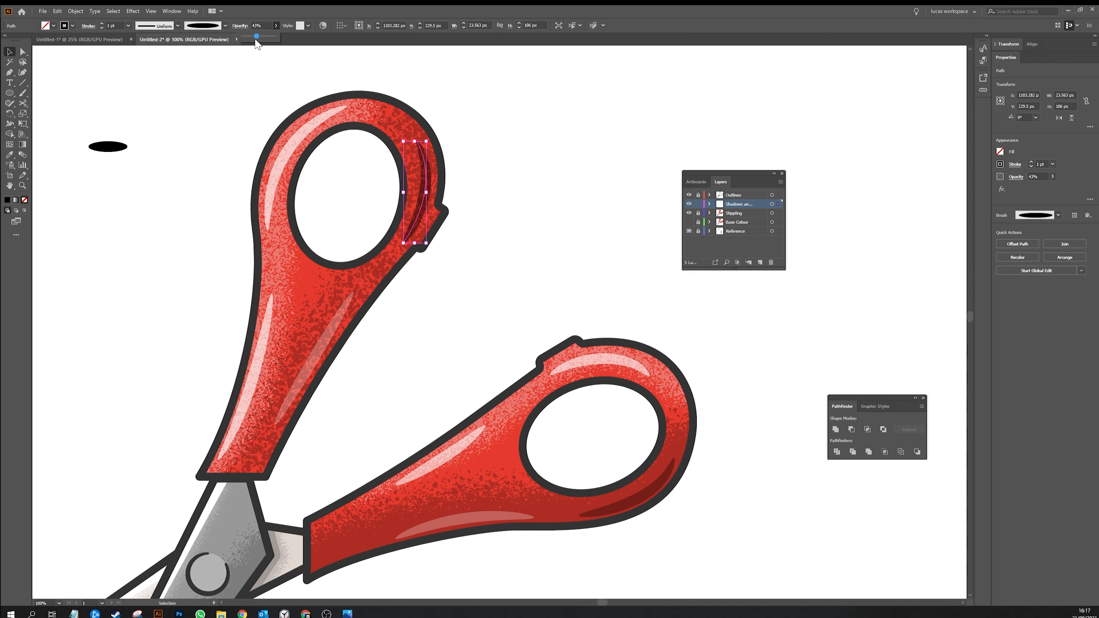
click(517, 190)
- Delete the stray black ellipse group beside the upper handle
drag(105, 123, 161, 189)
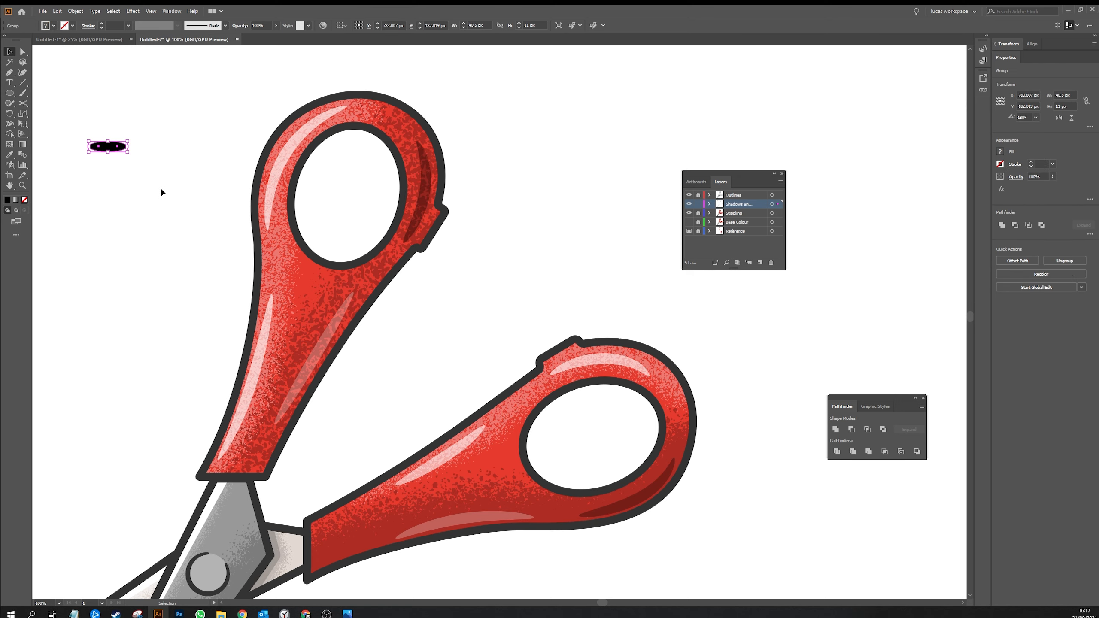
key(Delete)
- Delete the Reference layer together with its reference photo and colour swatches
key(ctrl+minus)
key(ctrl+minus)
key(ctrl+minus)
key(ctrl+minus)
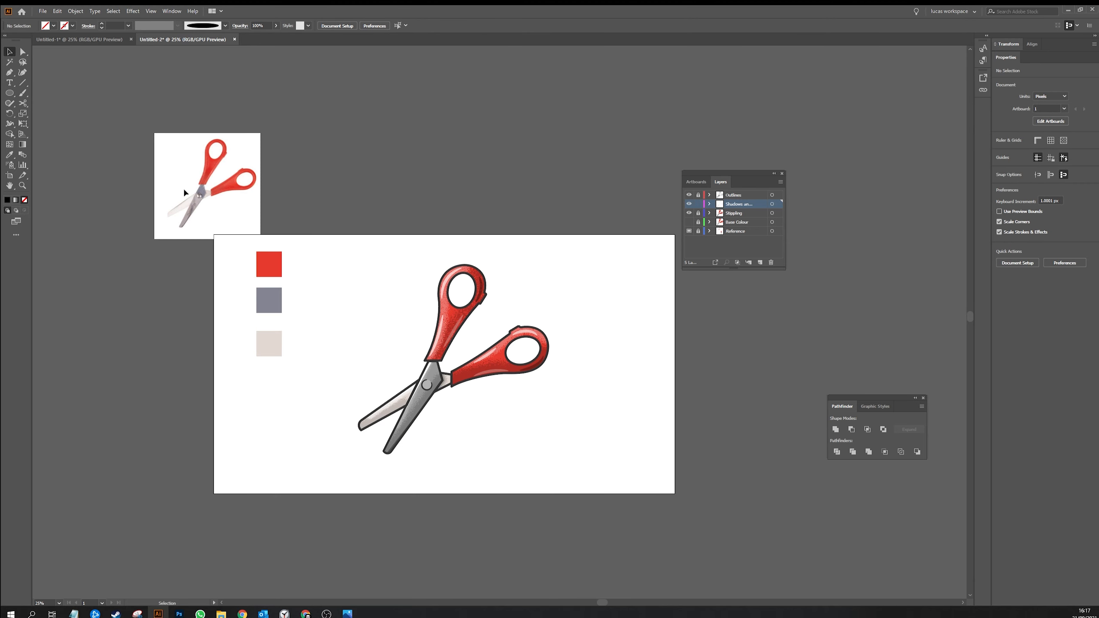
drag(291, 384, 268, 339)
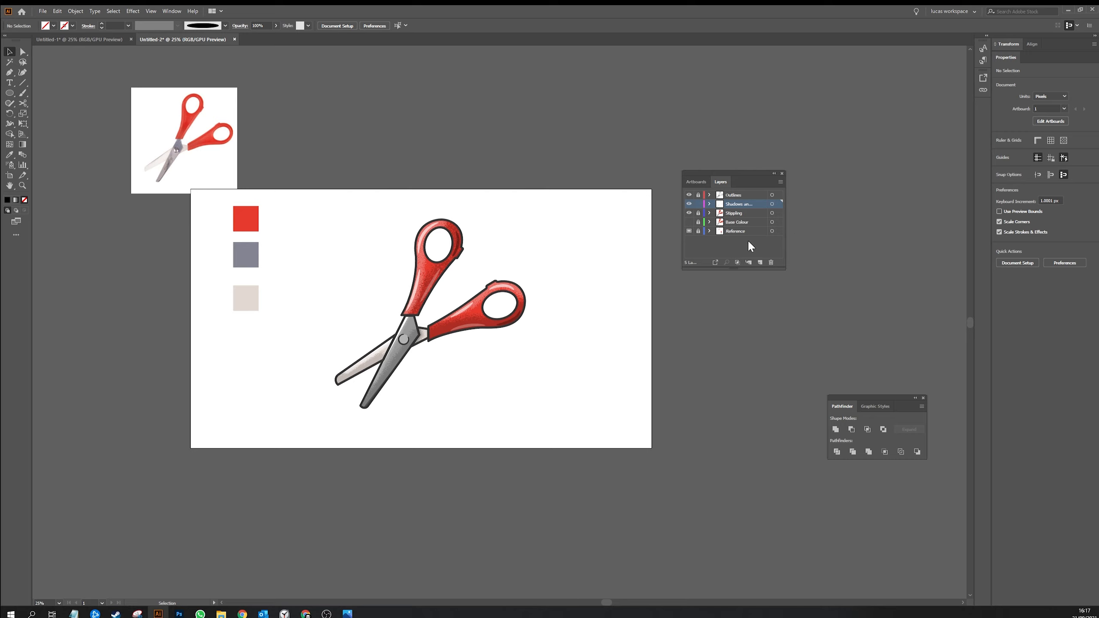
click(726, 230)
click(771, 262)
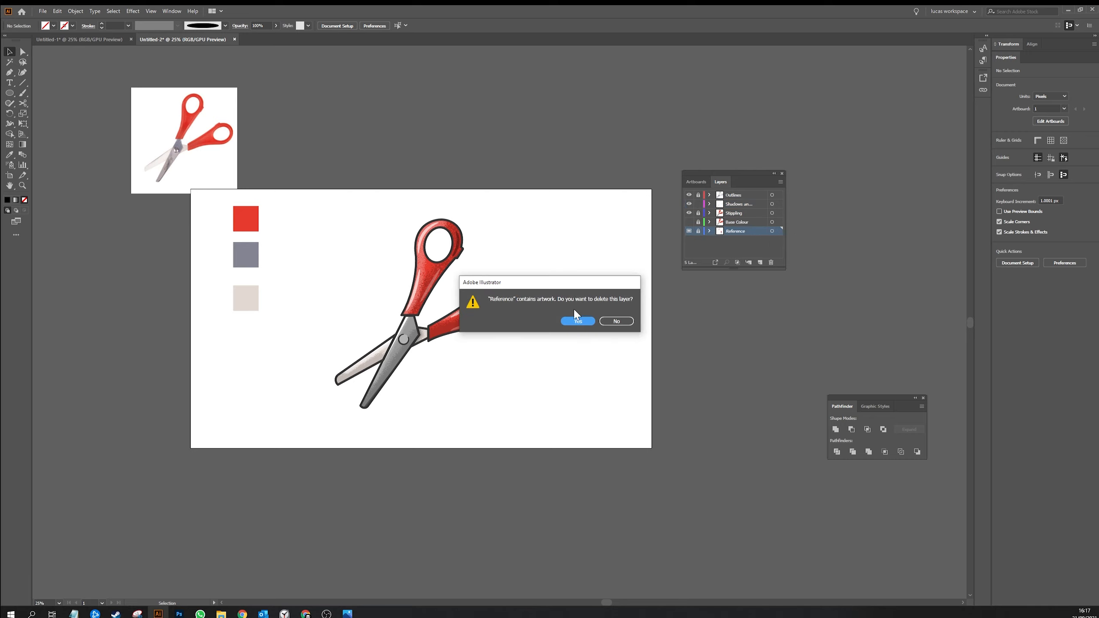
click(577, 321)
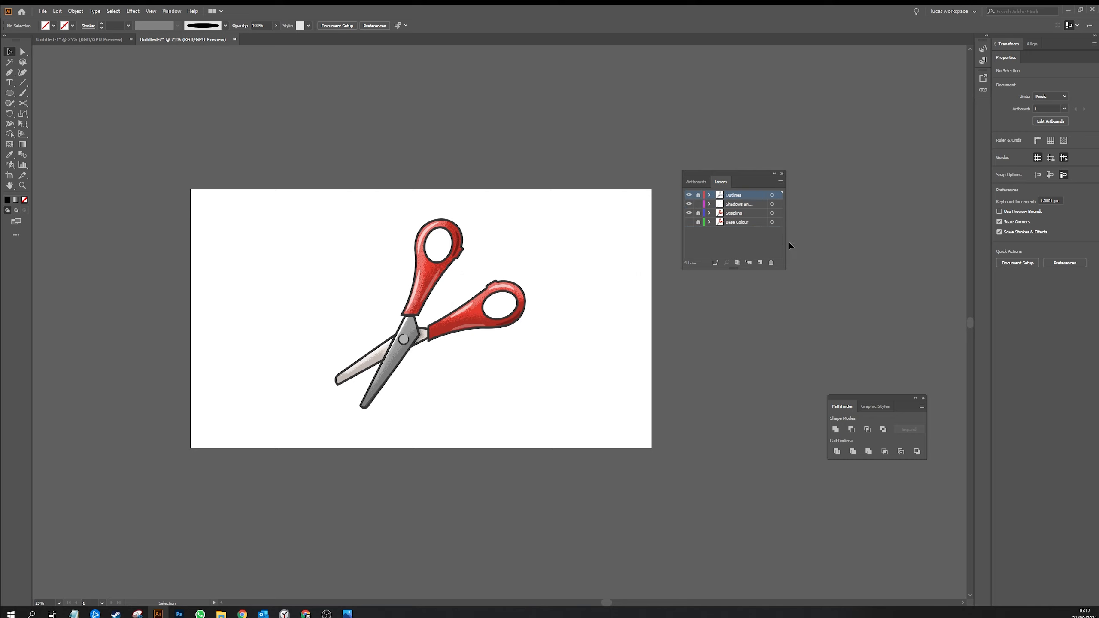
- Create a new layer, place it beneath the Base Colour layer and name it Background
click(759, 263)
drag(734, 196, 734, 234)
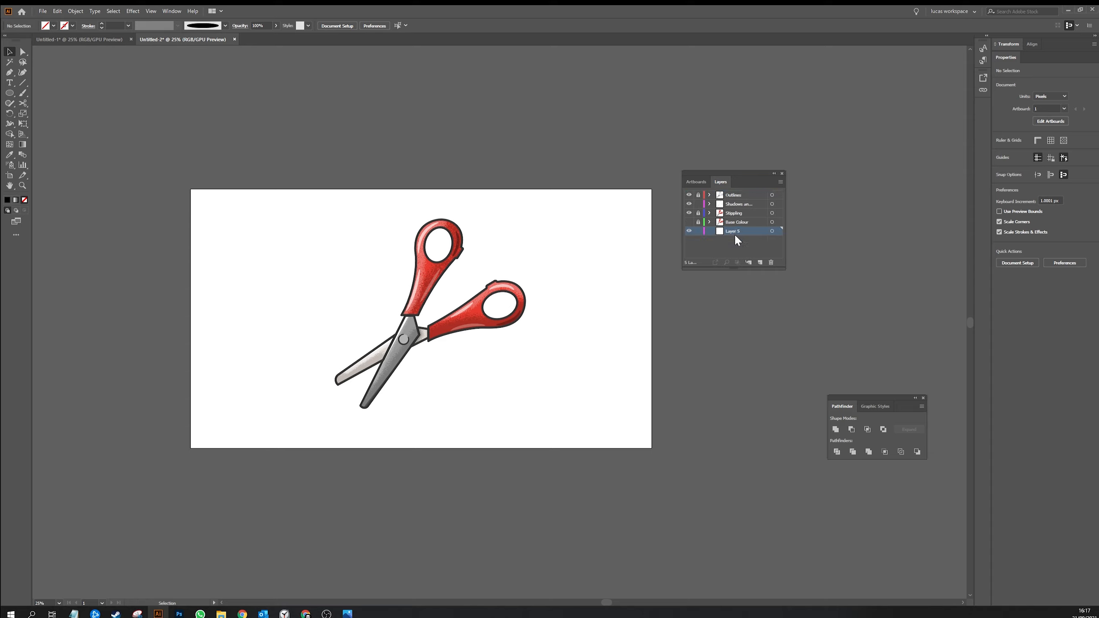
double_click(732, 229)
- Draw a 1920 x 1080 px rectangle covering the whole artboard on the Background layer
click(10, 93)
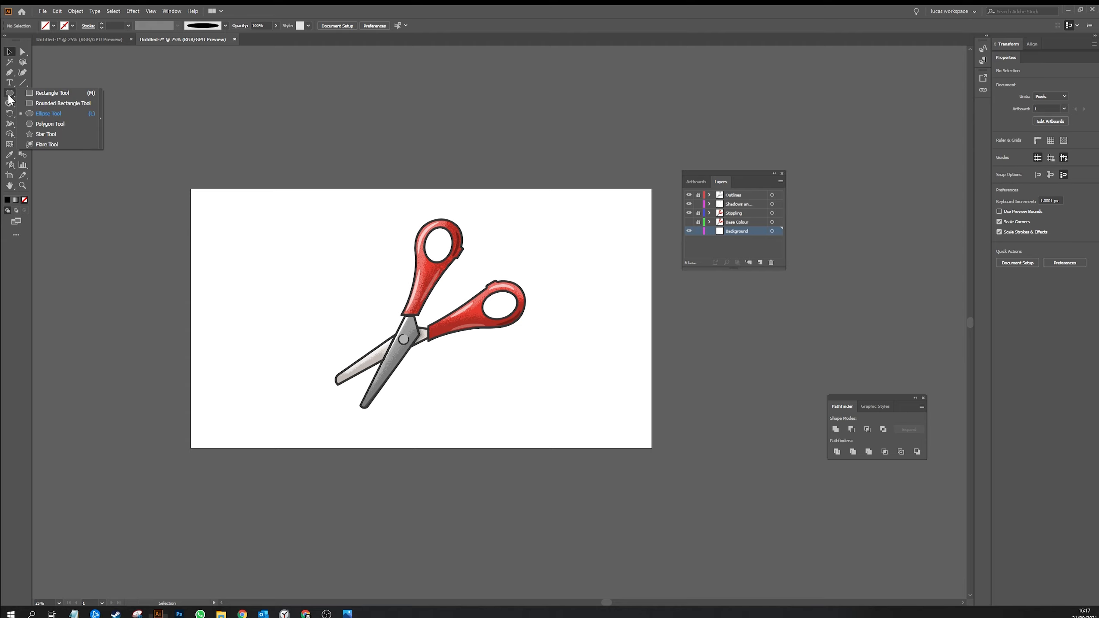
click(39, 96)
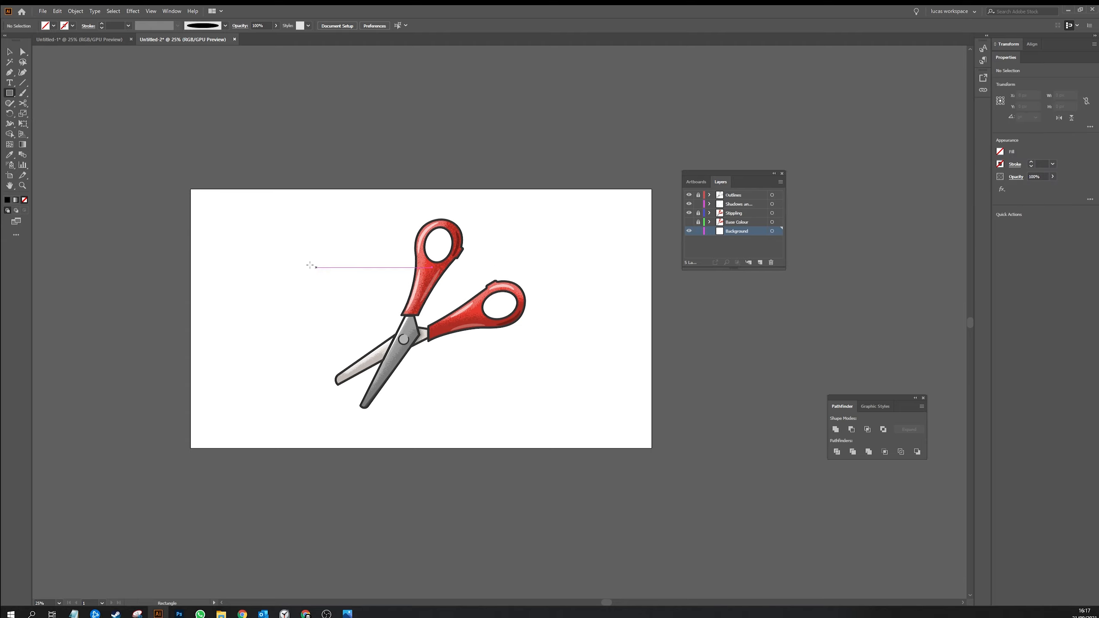
drag(201, 204, 652, 448)
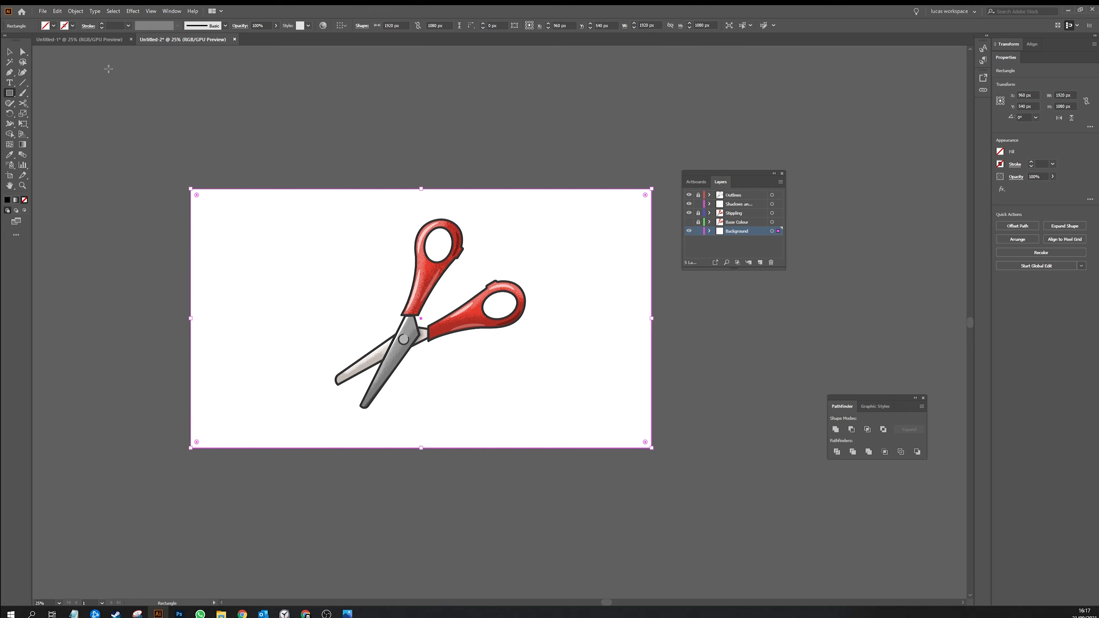
- Fill the background rectangle with the red sampled from the upper handle and lower its saturation to a lighter coral red
key(i)
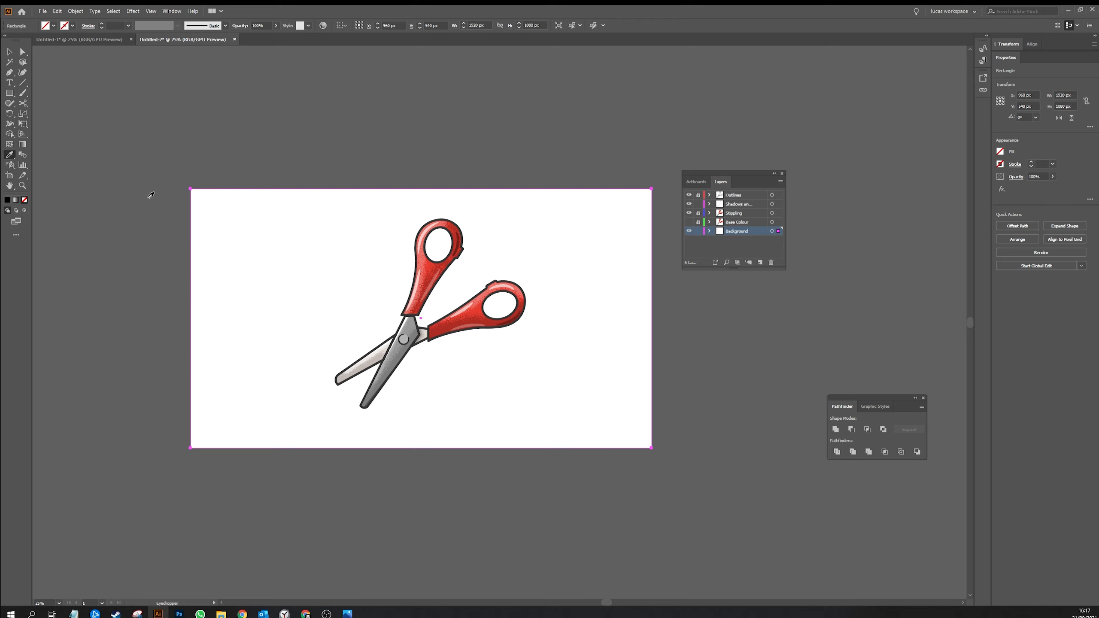
click(432, 264)
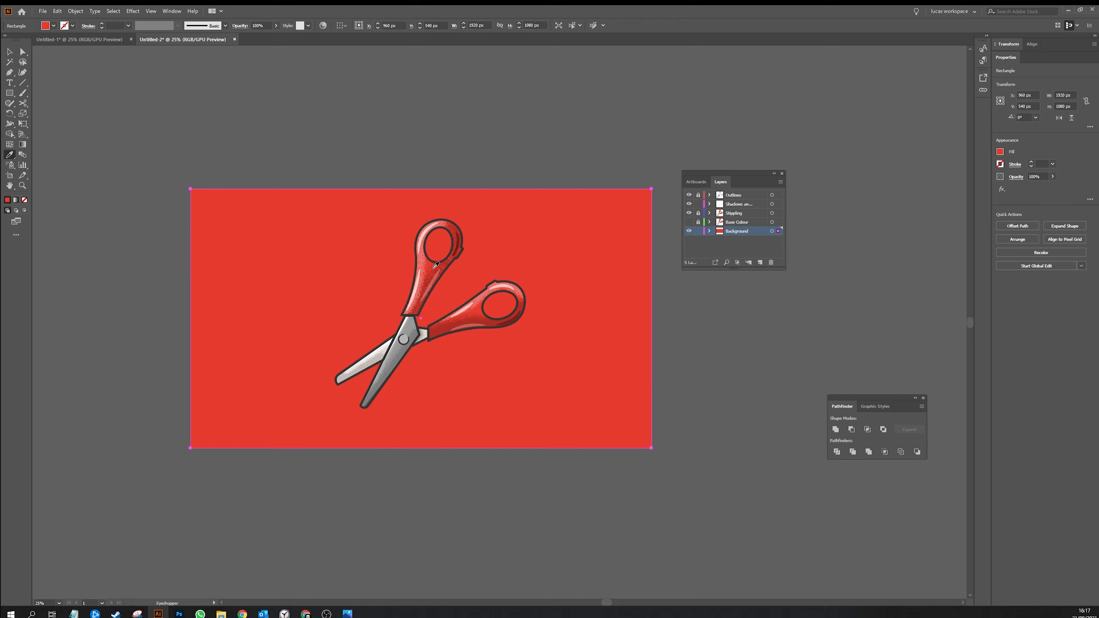
key(v)
shift+click(45, 24)
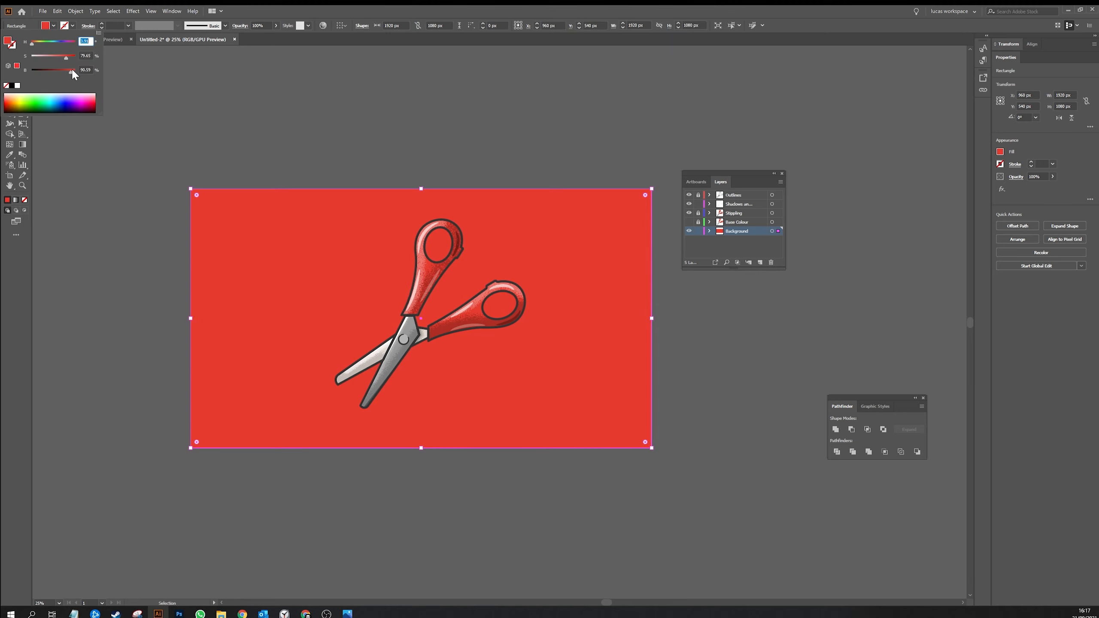
drag(64, 57, 72, 71)
click(373, 135)
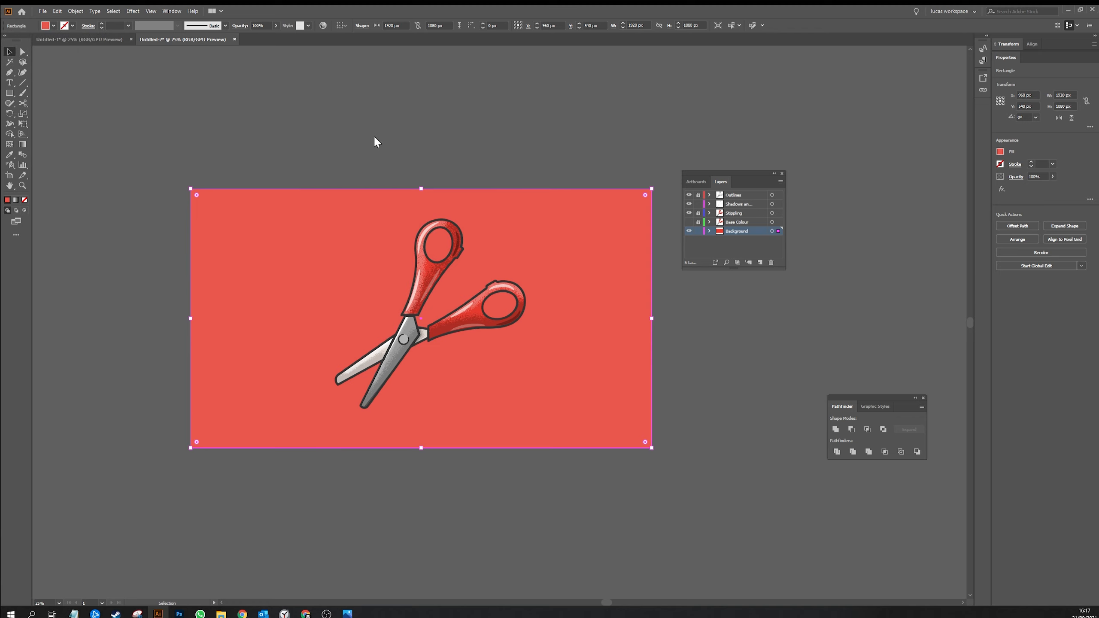
click(392, 144)
- Lock the coral background rectangle in place
click(331, 276)
click(76, 12)
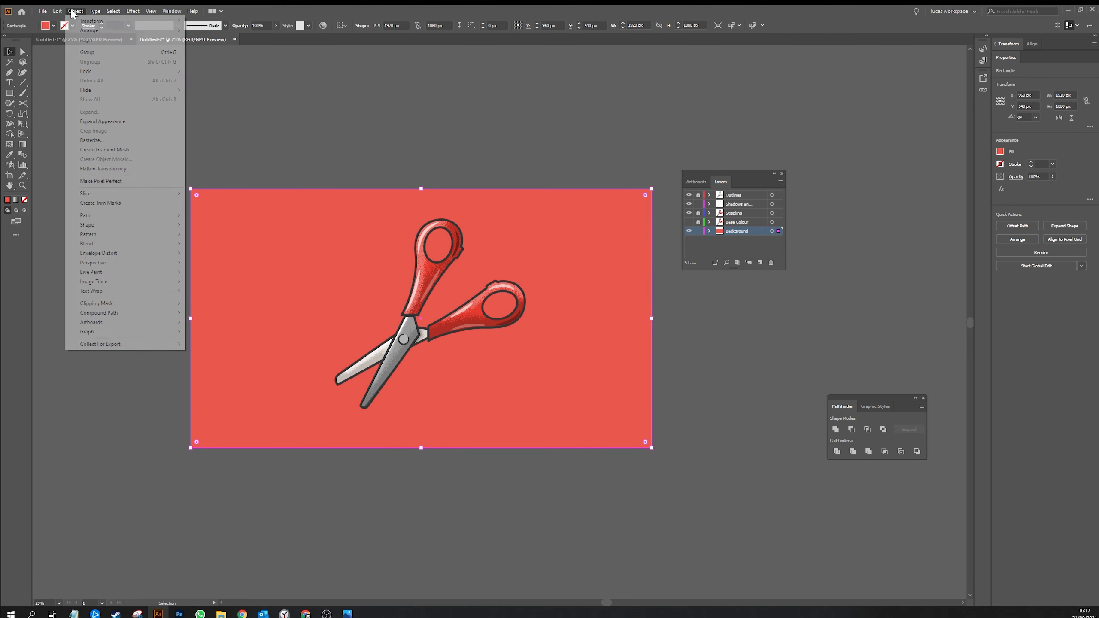
mouse_move(103, 71)
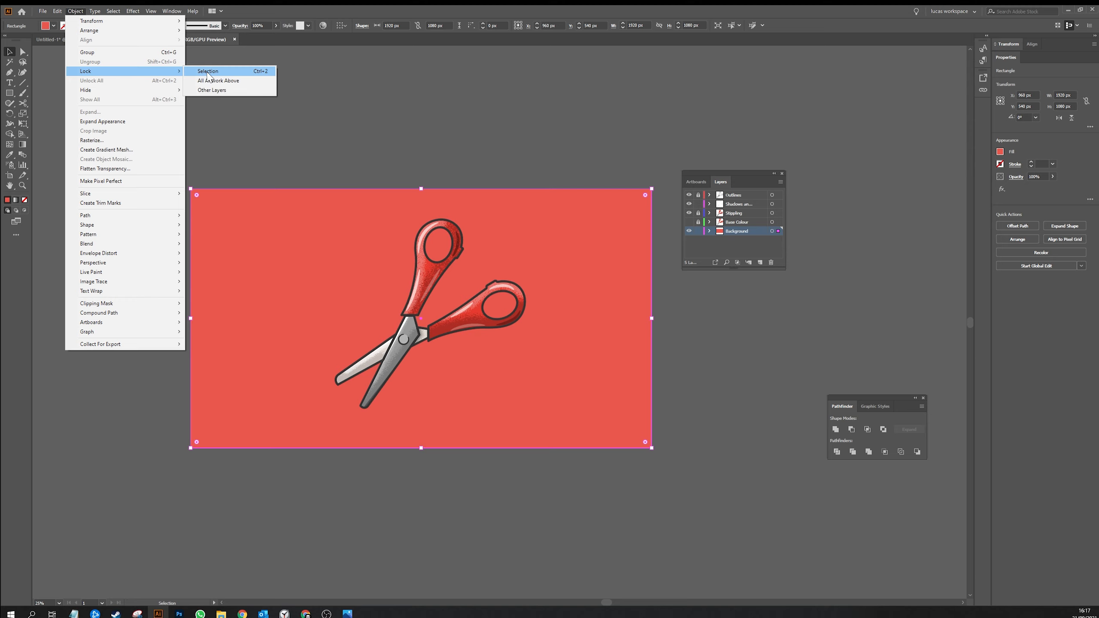
click(208, 75)
- With only the Outlines and Base Colour layers unlocked among the scissors layers, duplicate their artwork to the left of the original
key(ctrl+plus)
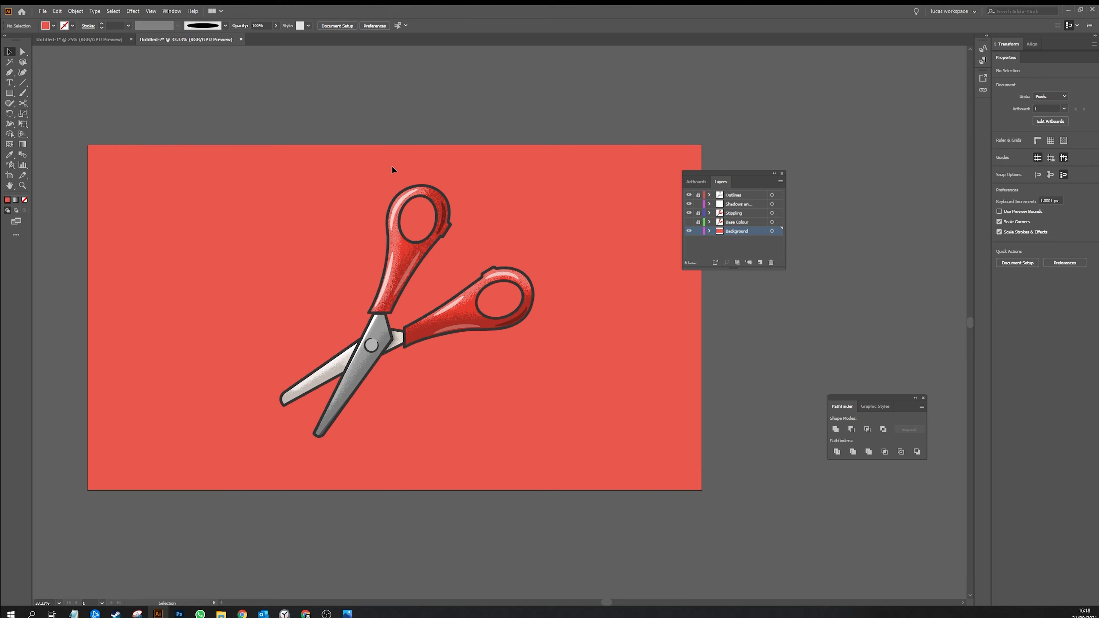
key(space)
drag(389, 183, 396, 148)
drag(308, 149, 545, 400)
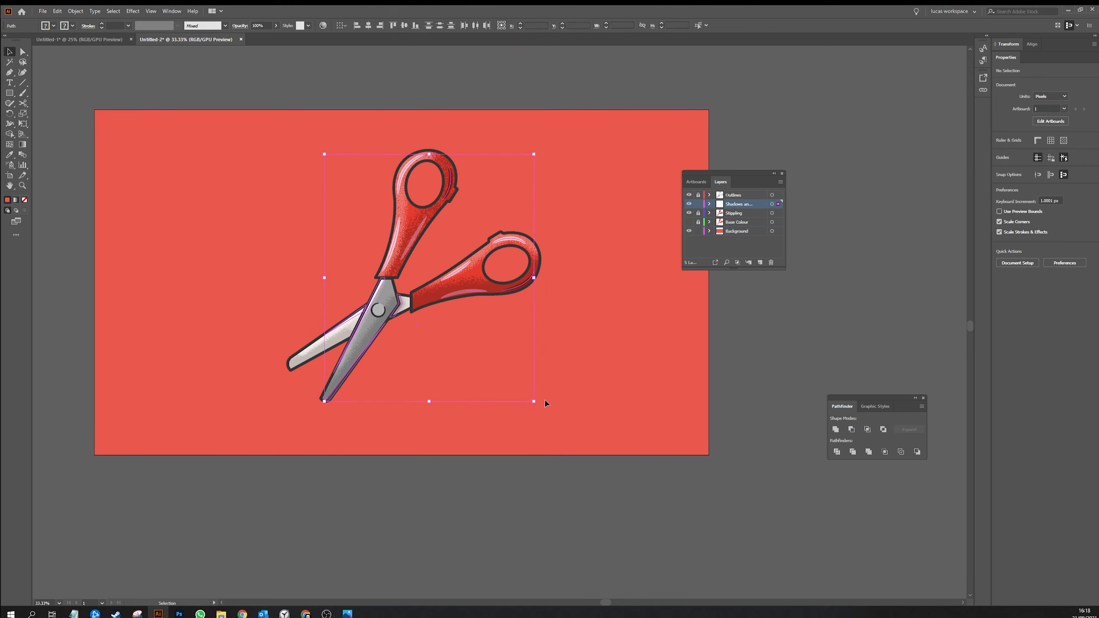
click(699, 195)
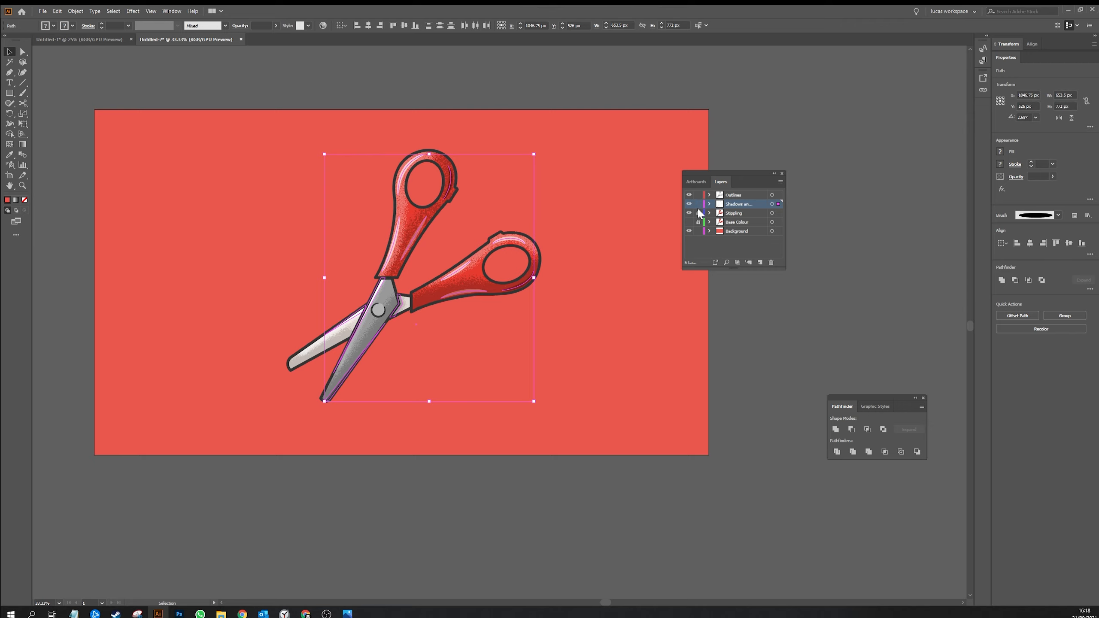
click(699, 204)
drag(528, 281, 207, 281)
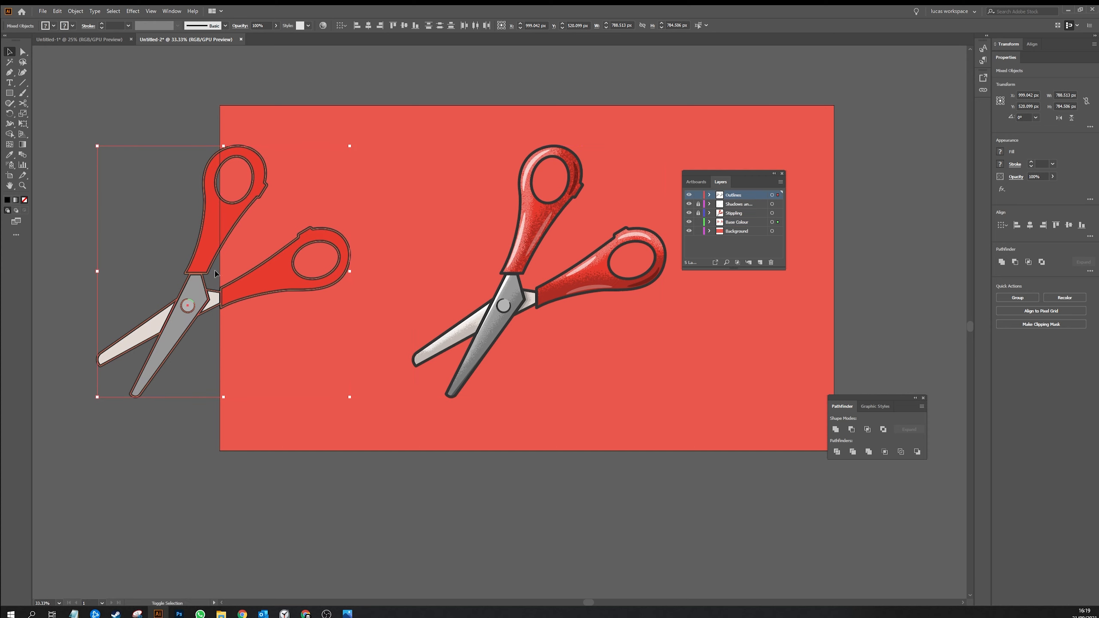
- Convert the scissors copy's strokes to outlines and fill all of its shapes with black
click(75, 11)
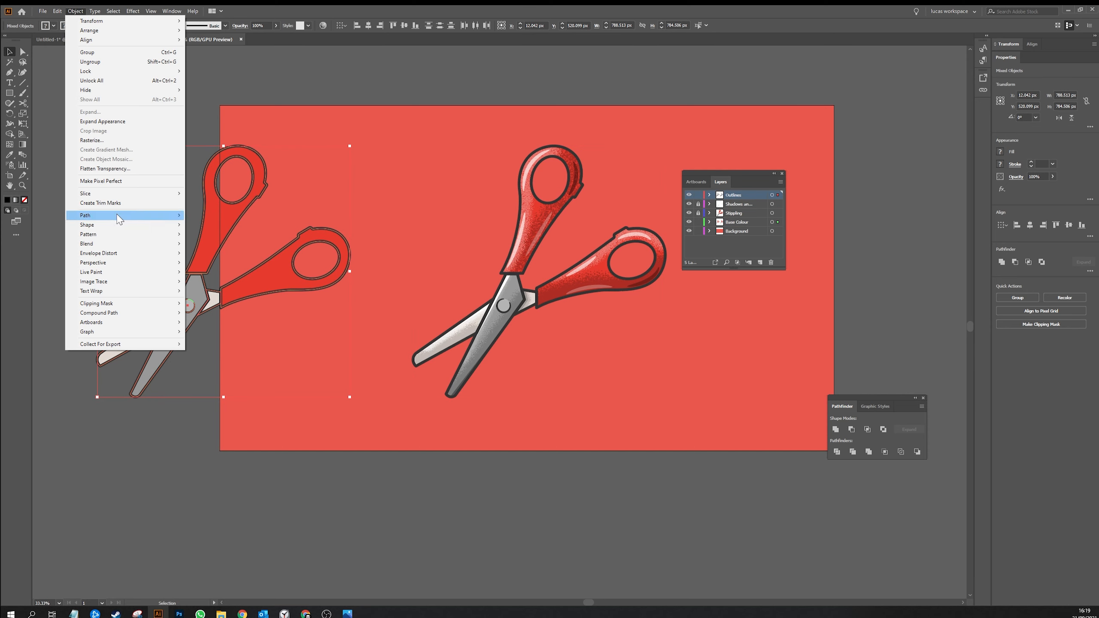
mouse_move(118, 218)
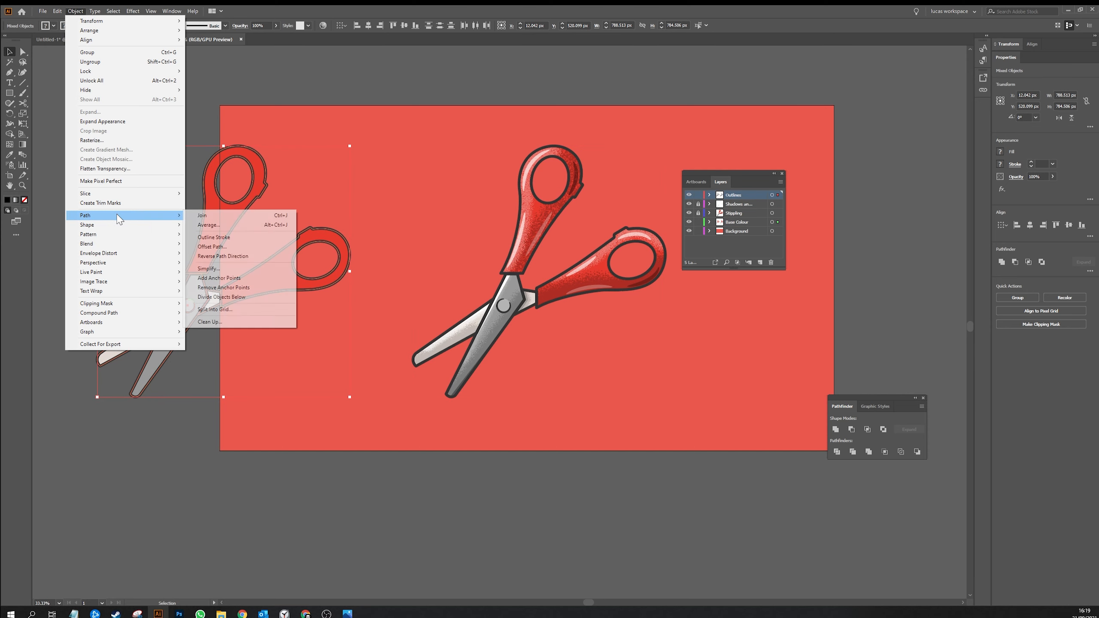
click(211, 238)
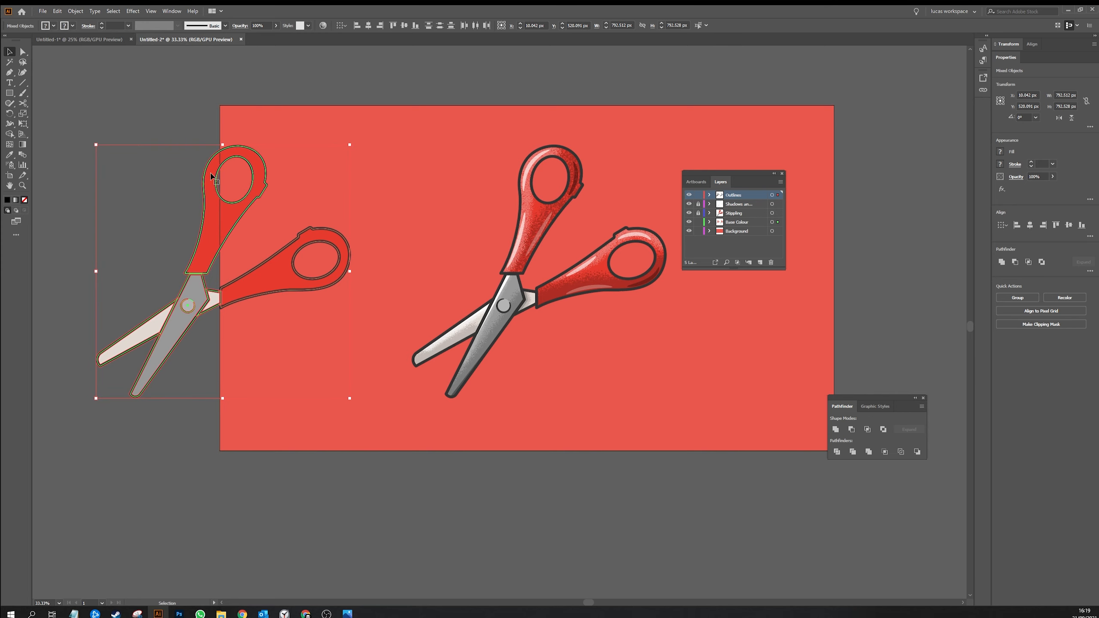
click(53, 25)
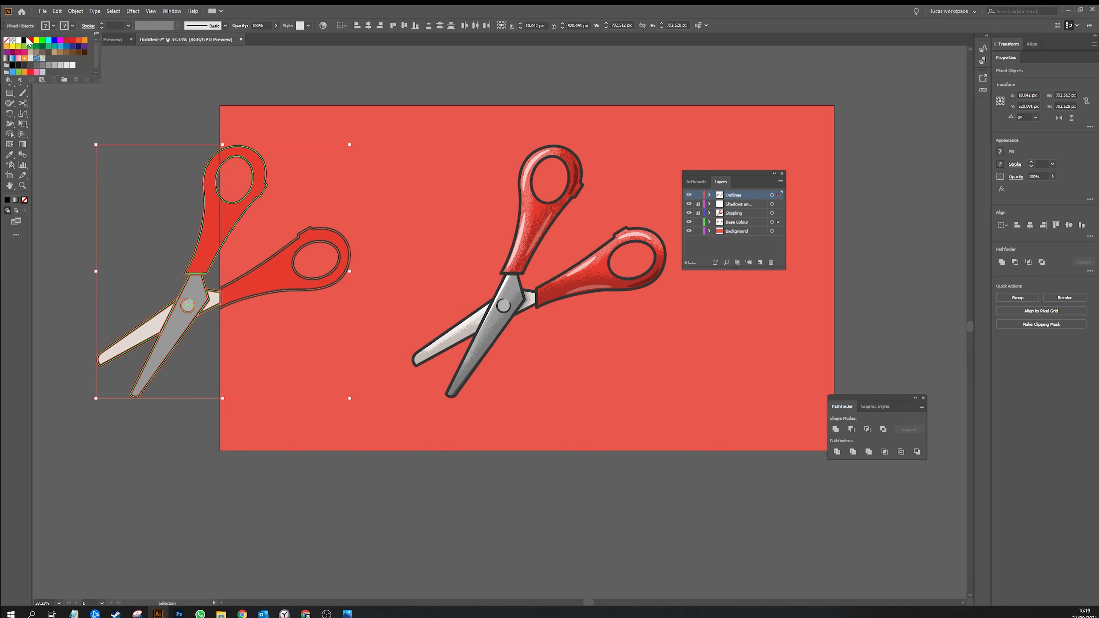
click(24, 41)
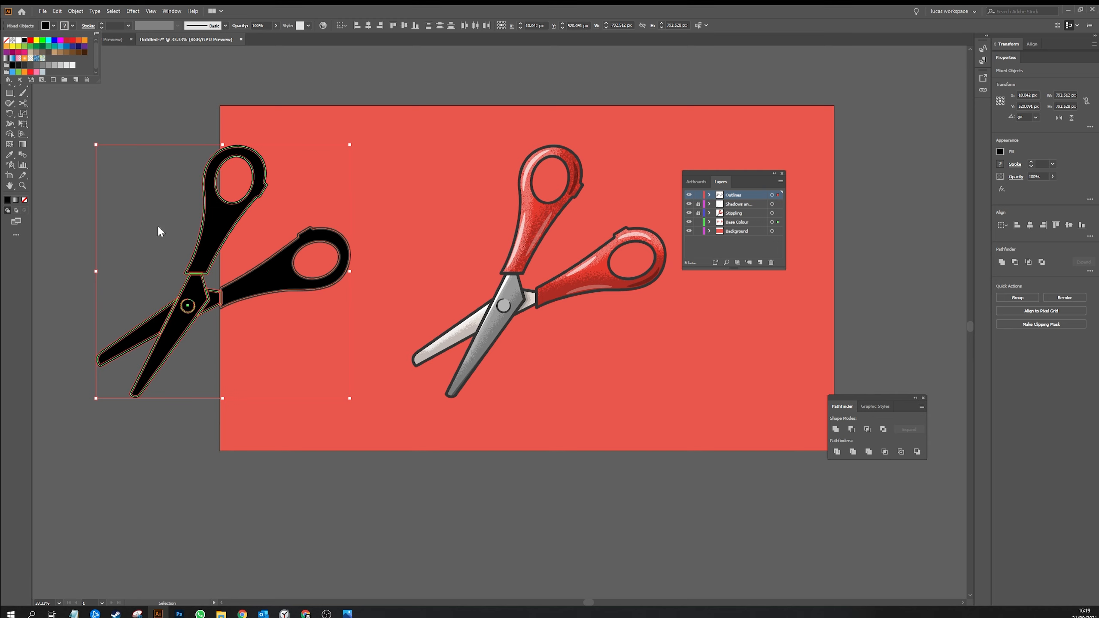
- Unite all shapes of the black scissors copy into a single silhouette with Pathfinder
click(858, 395)
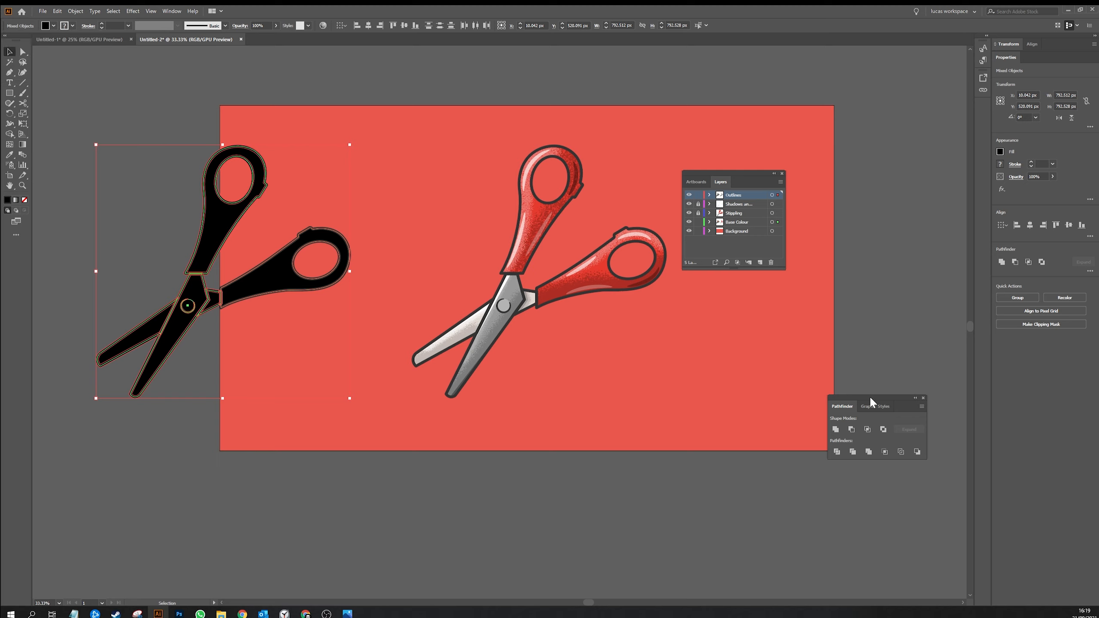
drag(869, 397, 434, 130)
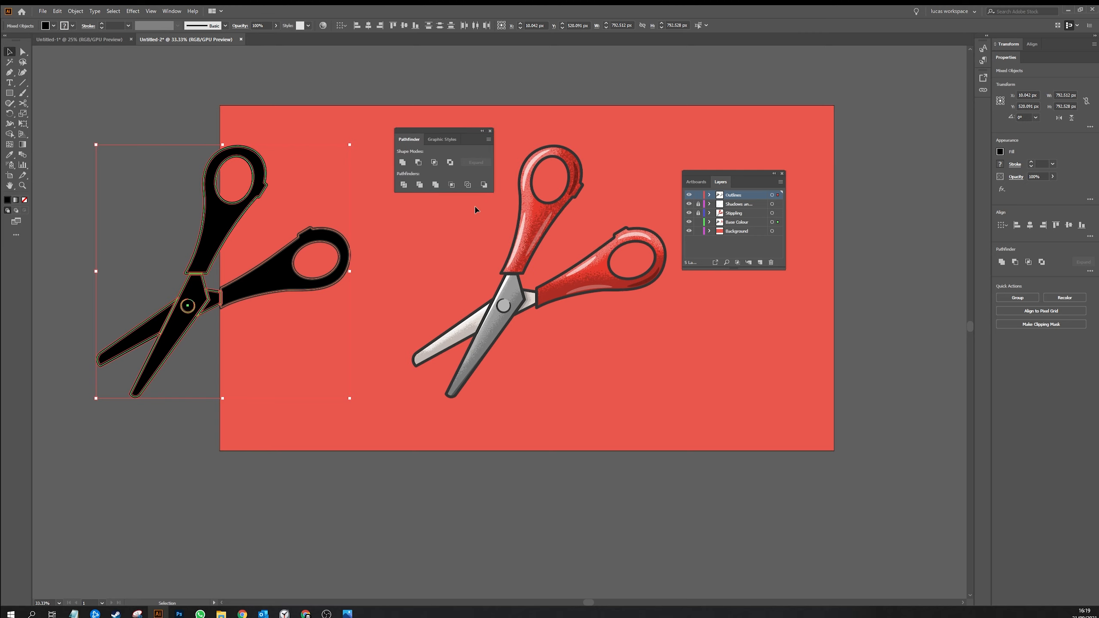
click(173, 11)
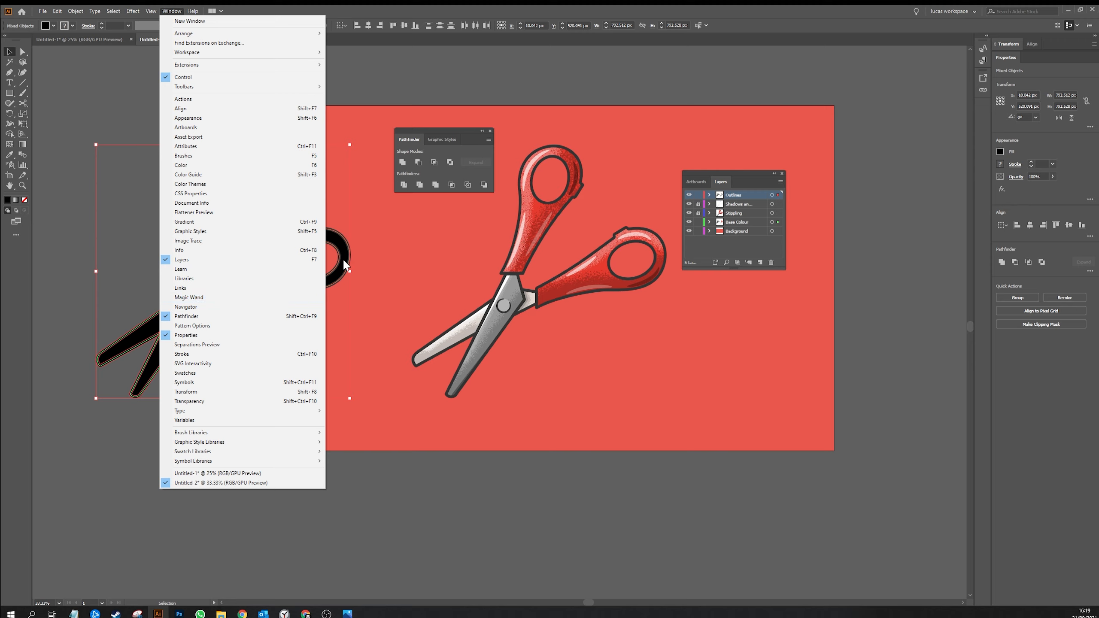
click(407, 168)
click(403, 164)
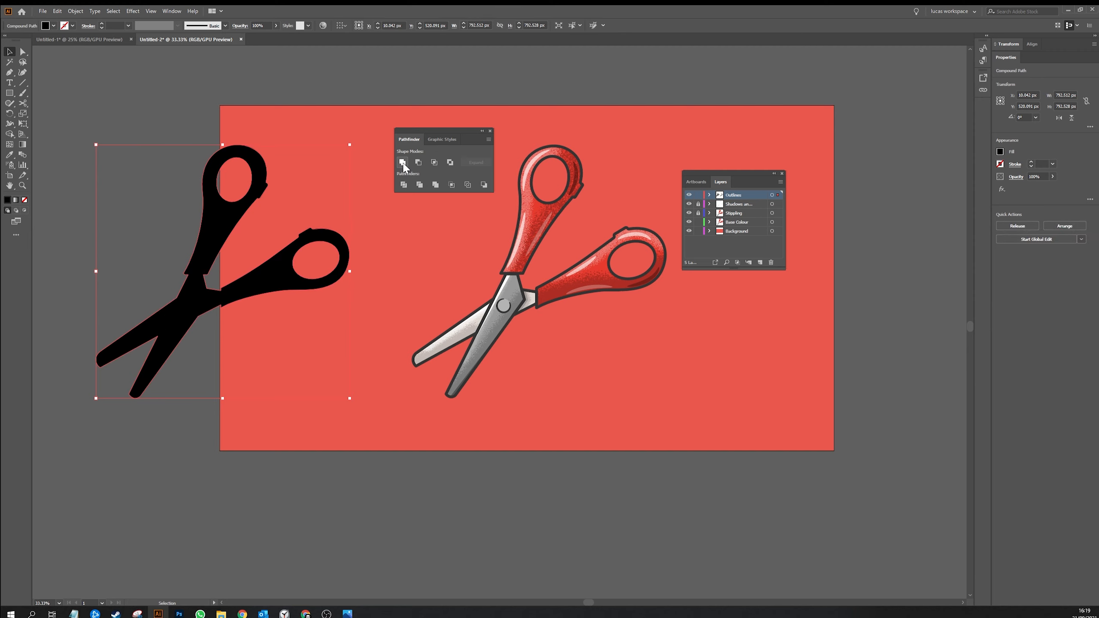
click(236, 105)
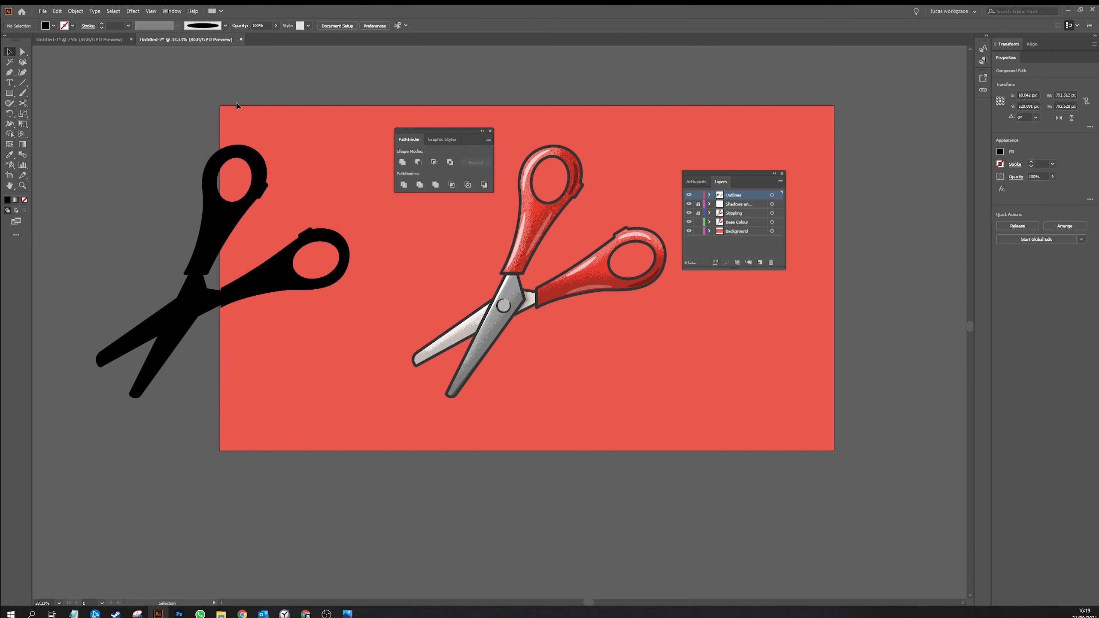
- Fill the silhouette with the background's coral red and lower its brightness to about 46% for a dark red shadow
drag(299, 217, 226, 212)
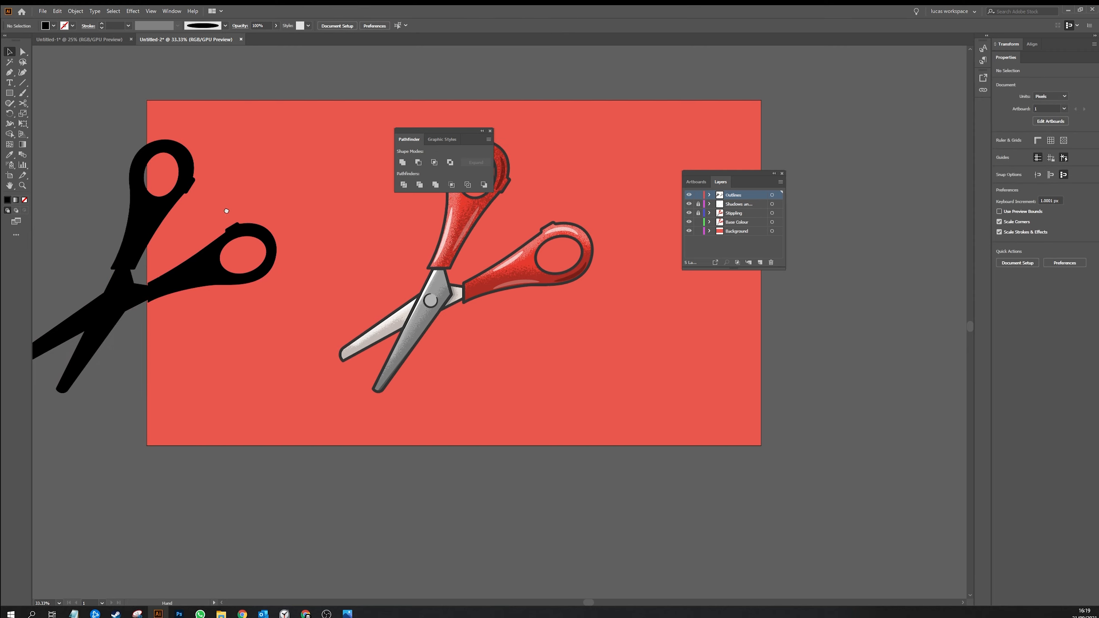
click(157, 198)
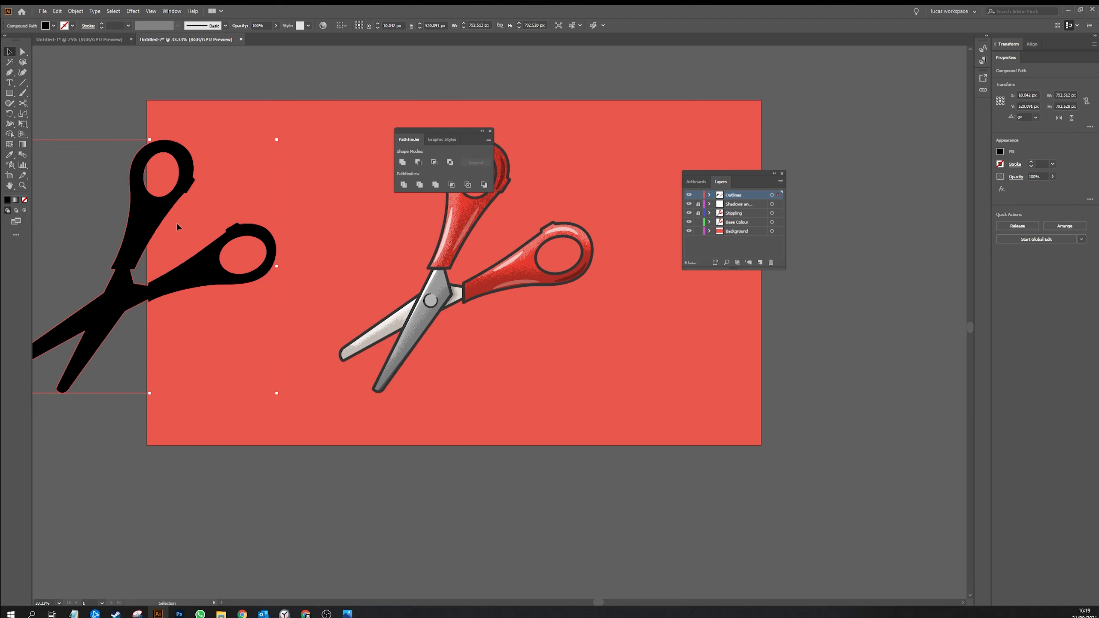
click(9, 155)
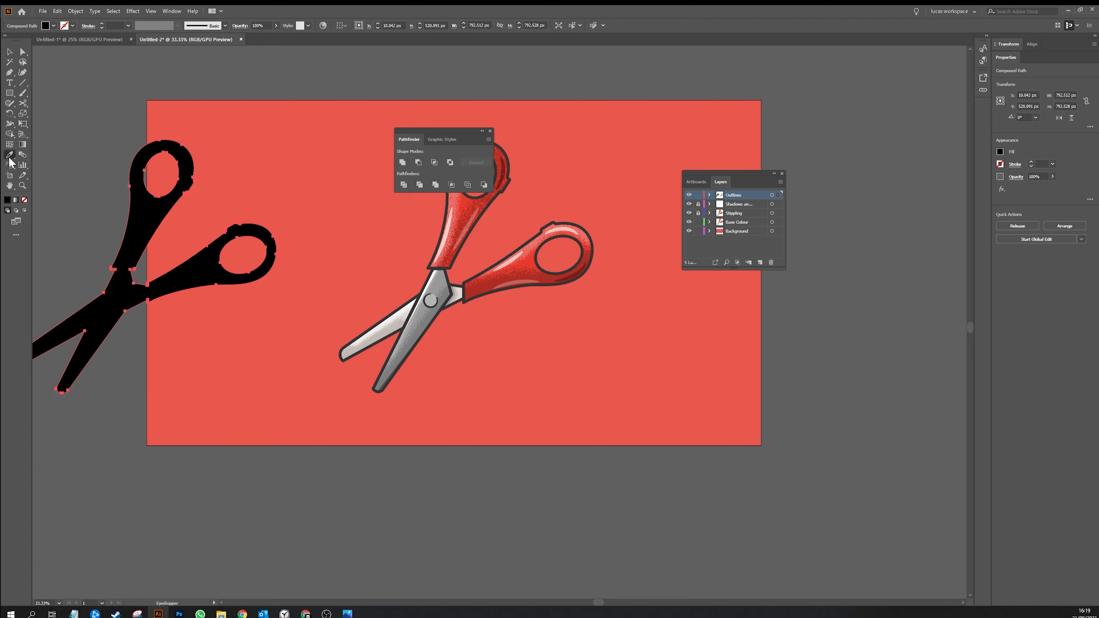
click(314, 170)
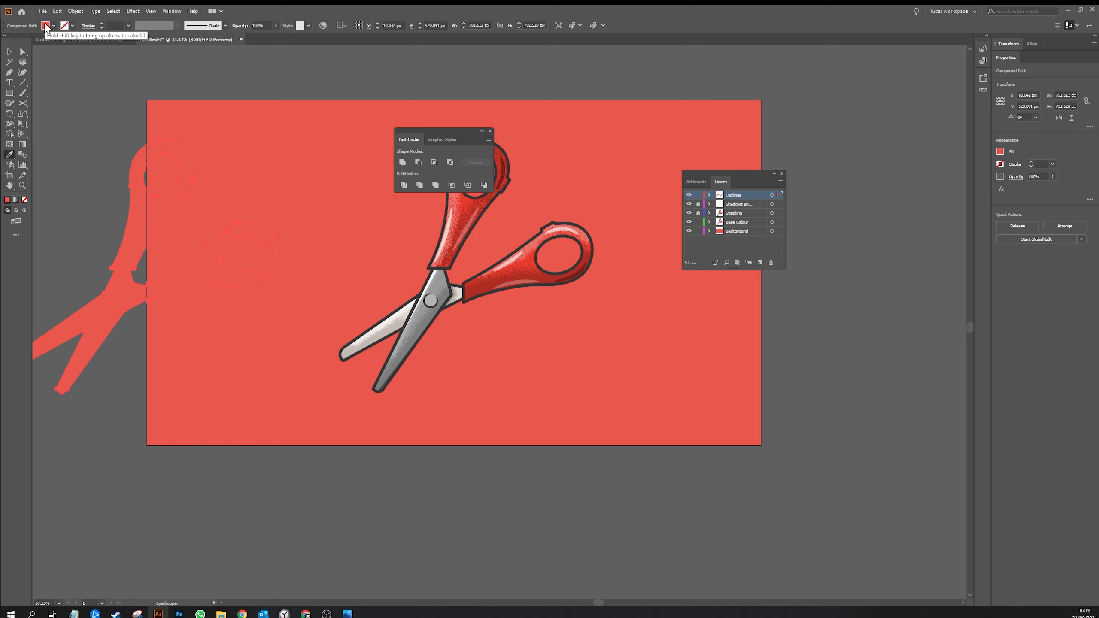
shift+click(46, 27)
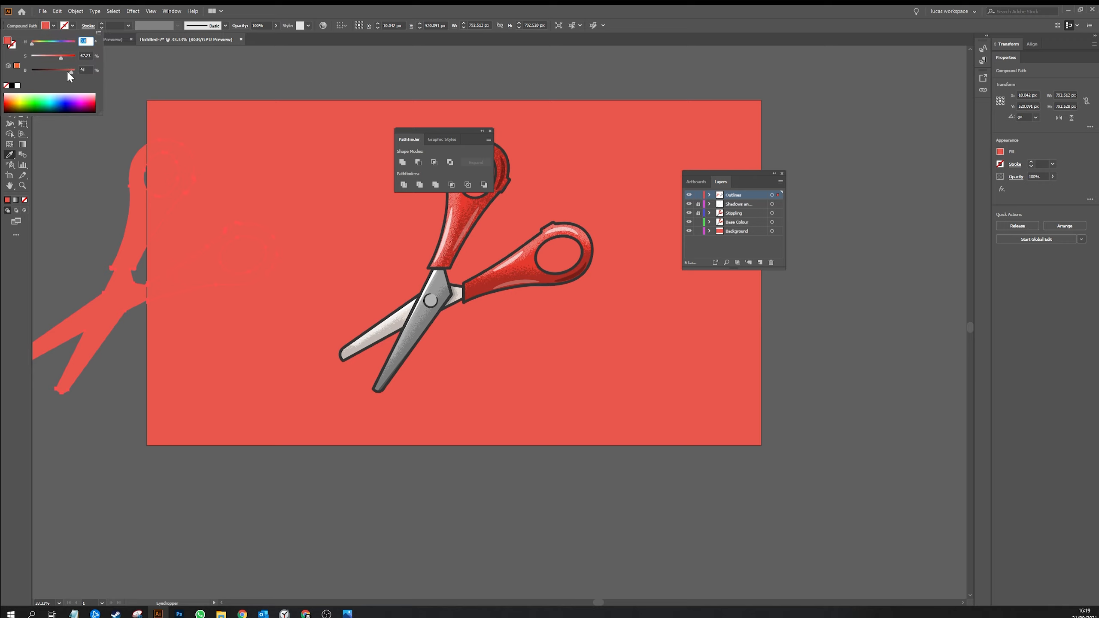
drag(68, 72, 51, 72)
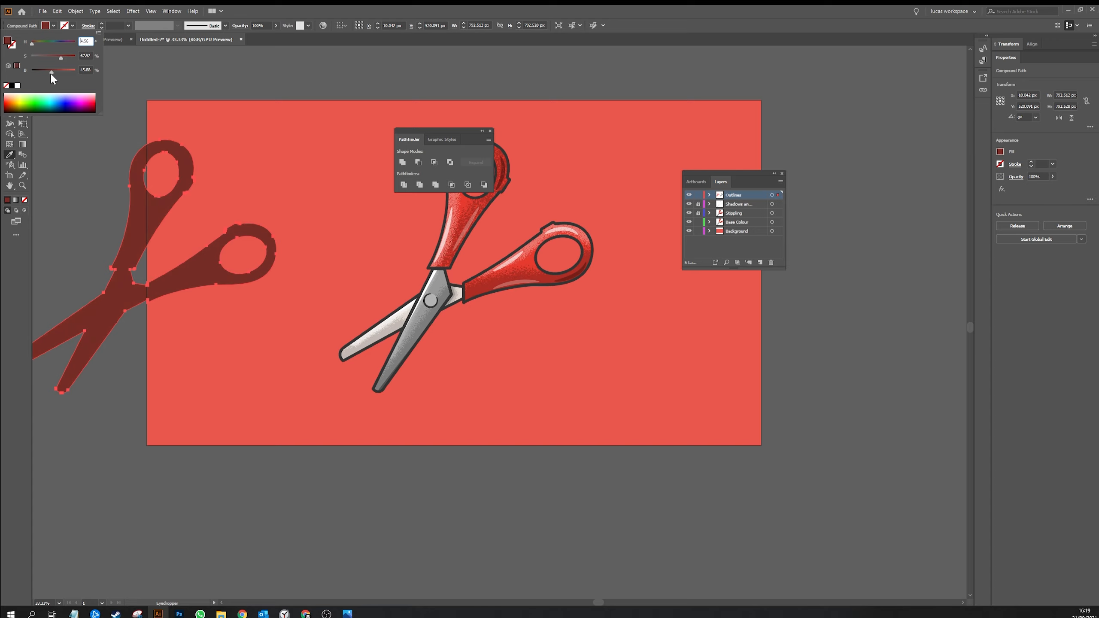
click(93, 156)
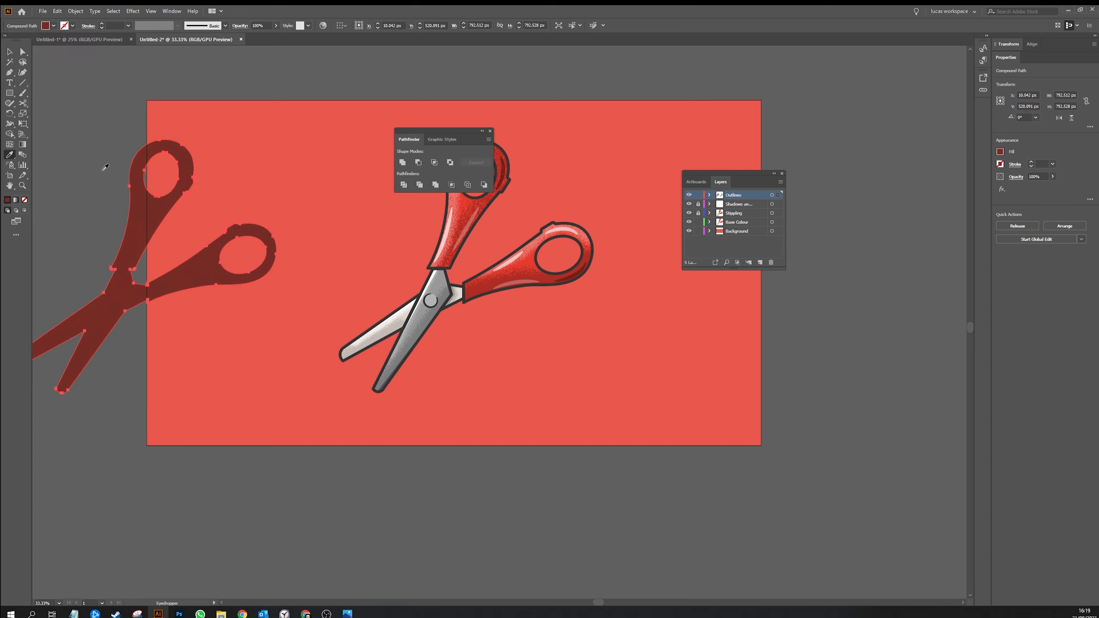
key(v)
click(104, 161)
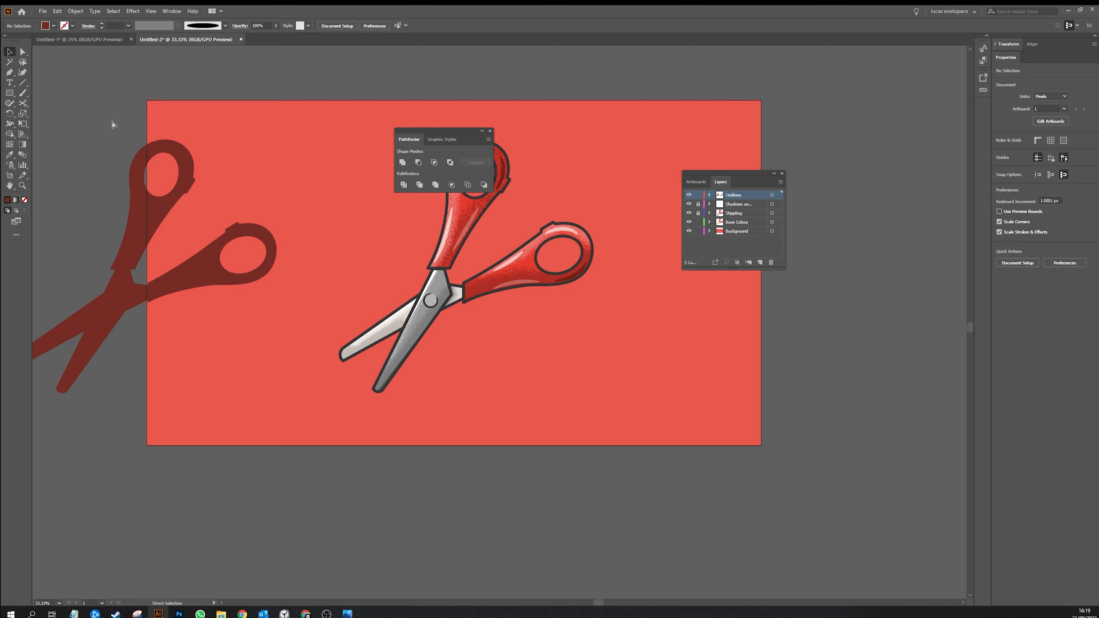
- Move the dark red silhouette over the original scissors, offset slightly downward
key(ctrl+minus)
key(ctrl+minus)
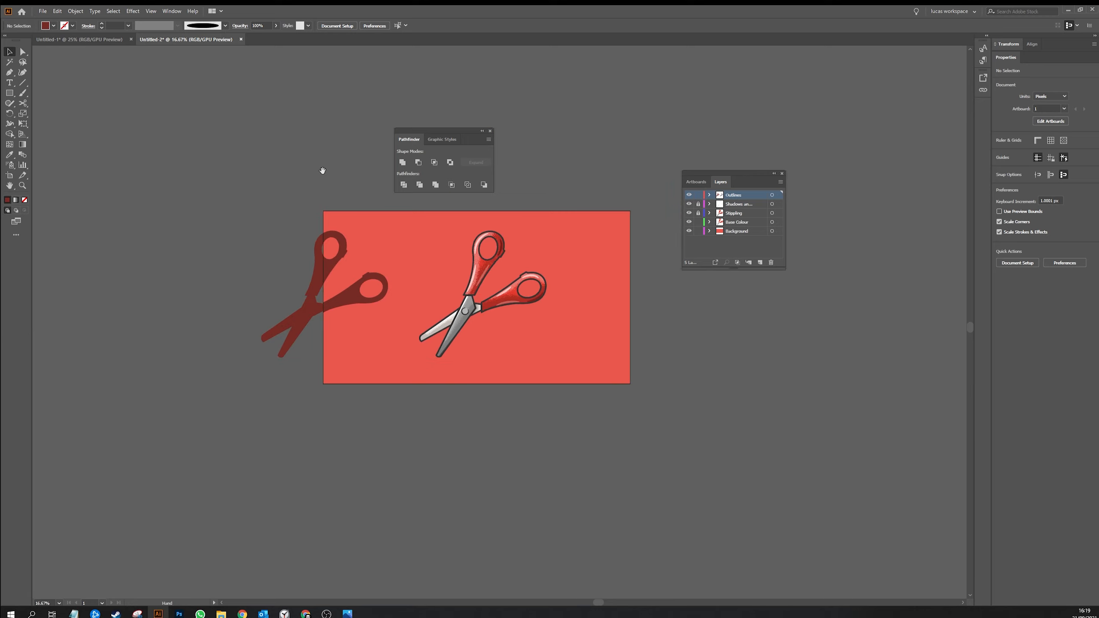
scroll(245, 228, right, 5)
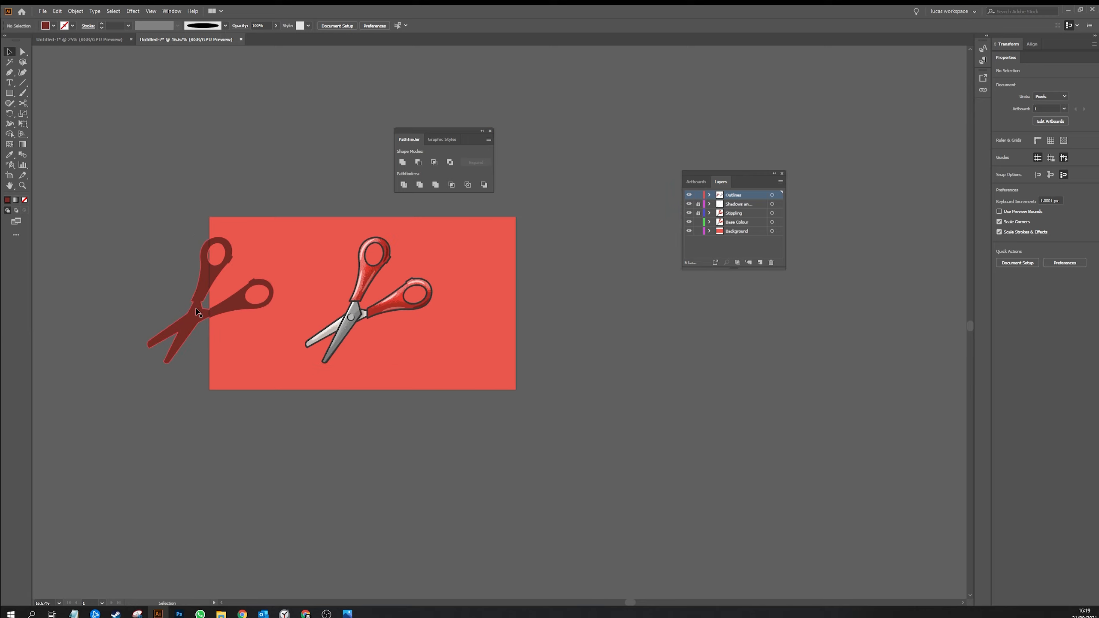
drag(197, 311, 356, 320)
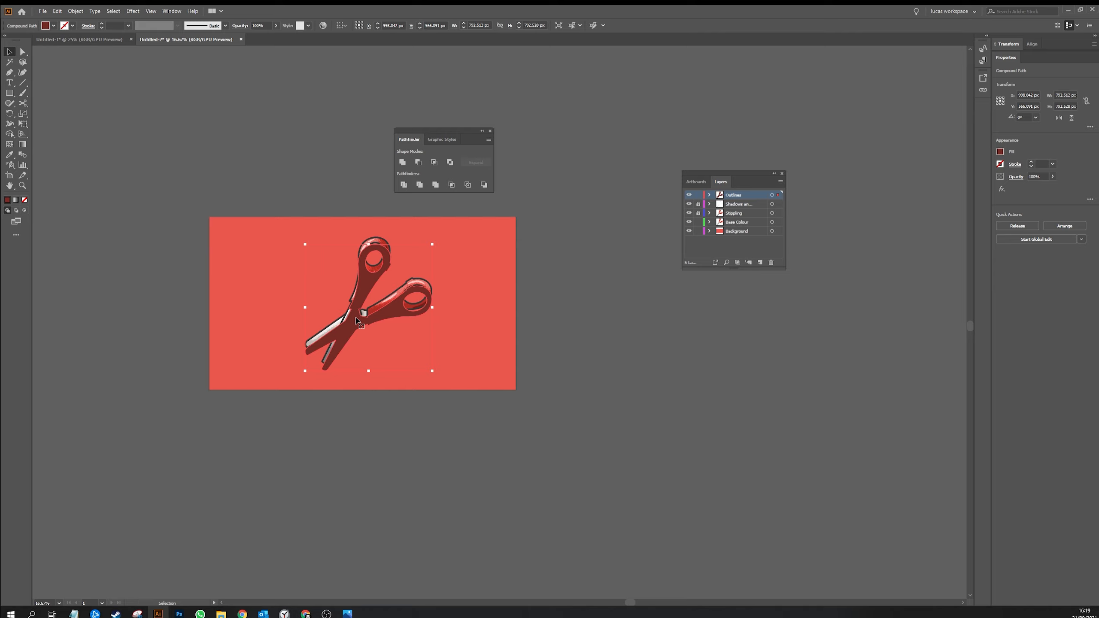
- Cut the silhouette and paste it in place on the Background layer, locking the Base Colour and Outlines layers
key(a)
key(ctrl+x)
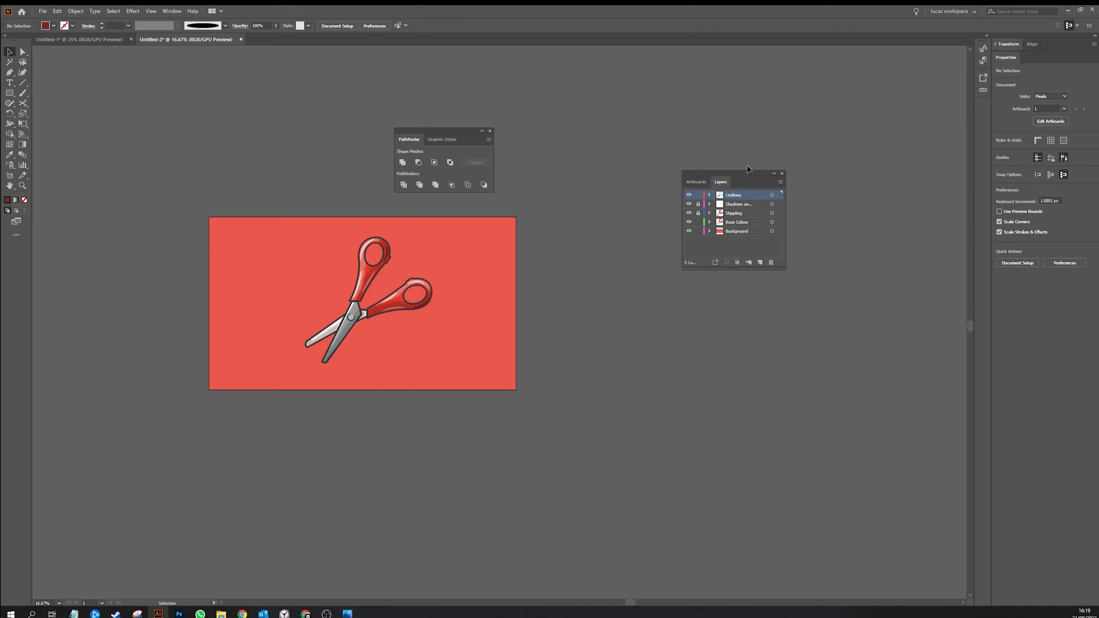
click(739, 231)
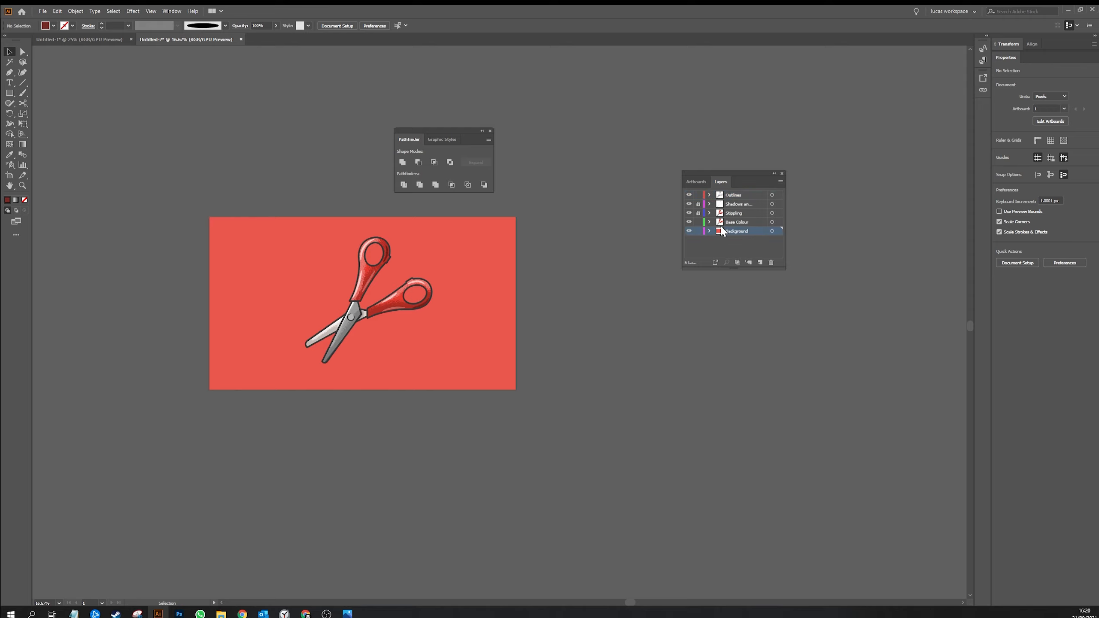
click(699, 222)
click(699, 195)
key(ctrl+a)
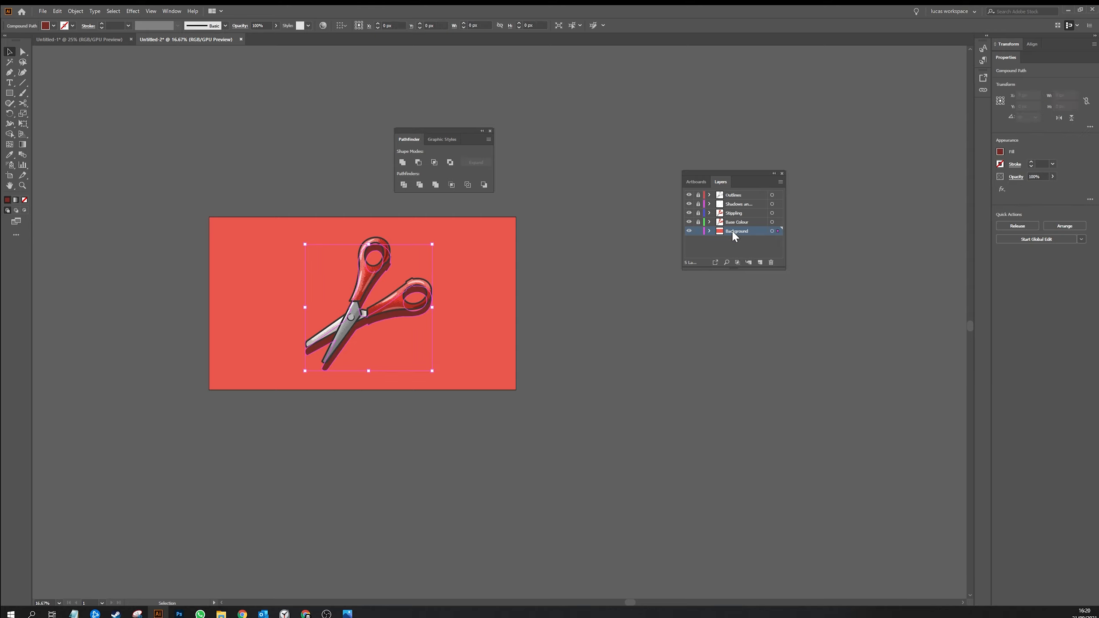
- Shift the shadow closer beneath the scissors, offset slightly right and down, and move the Pathfinder panel off the artwork
key(ctrl+equal)
key(ctrl+equal)
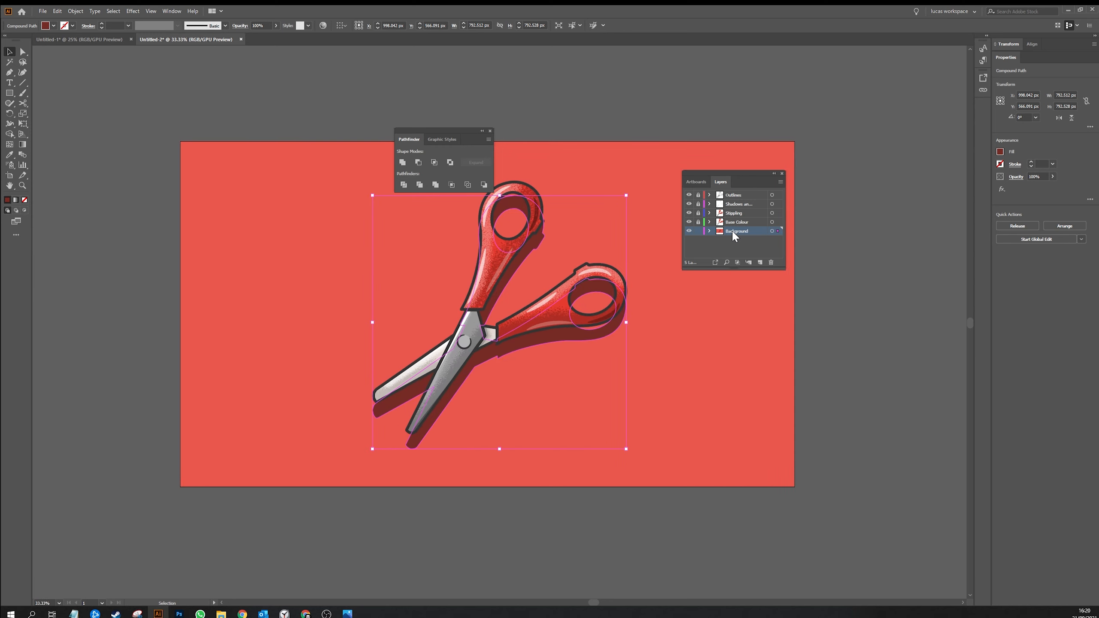
click(678, 365)
drag(657, 342, 477, 363)
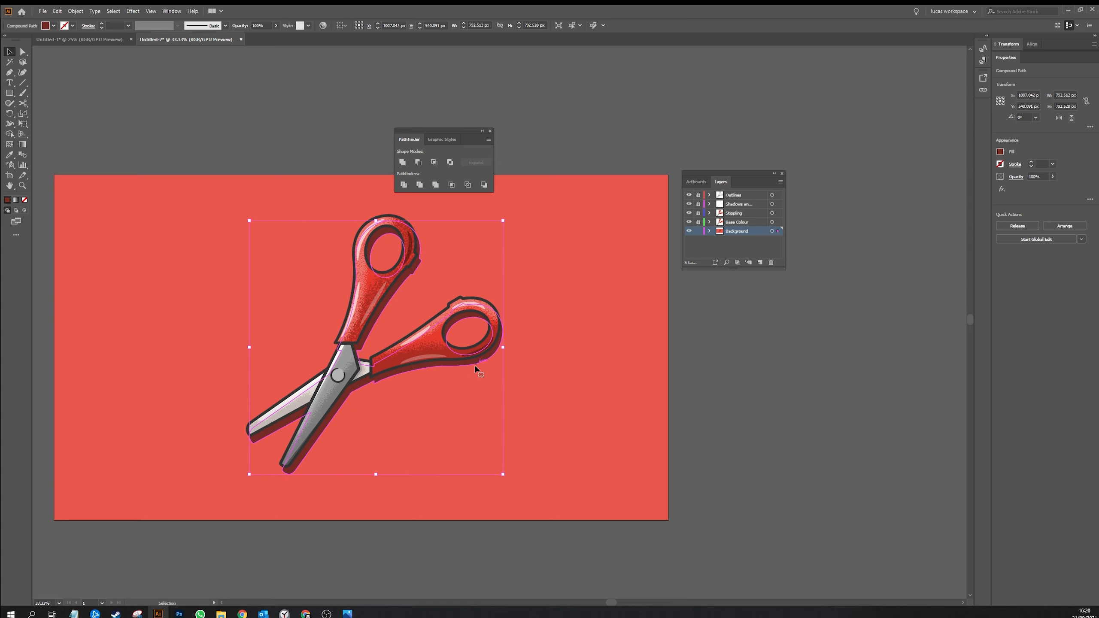
key(ctrl+shift+a)
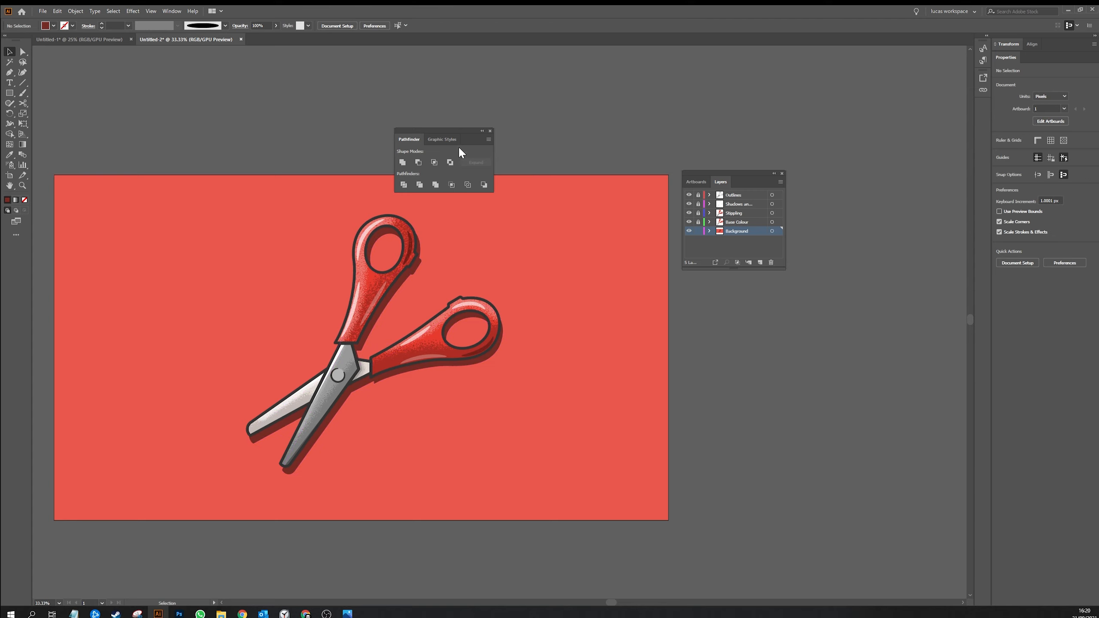
drag(459, 131, 672, 108)
key(space)
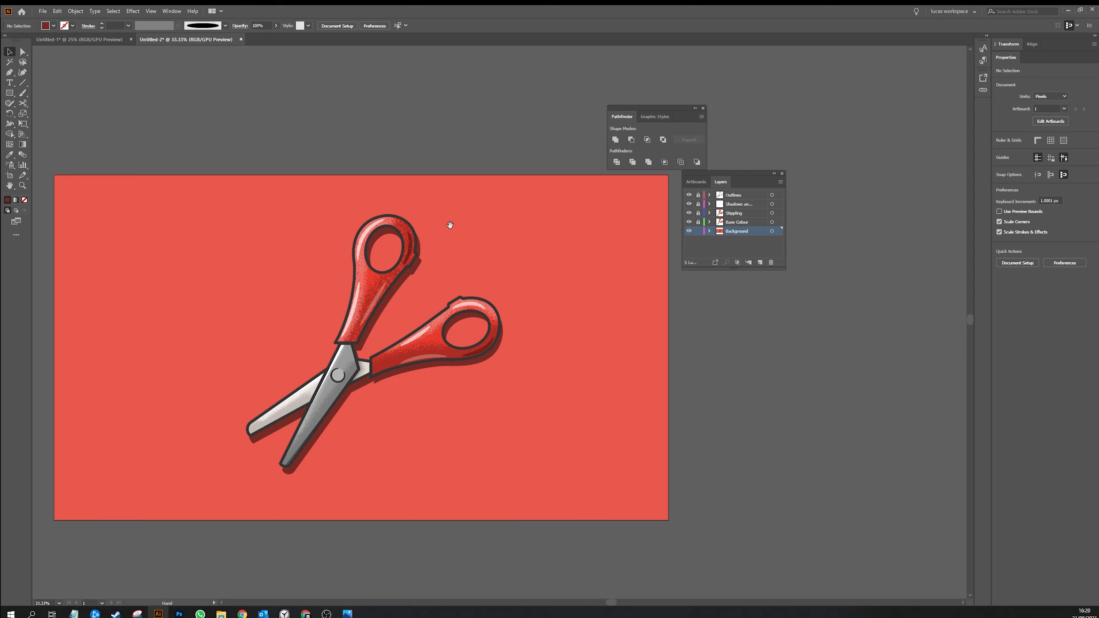